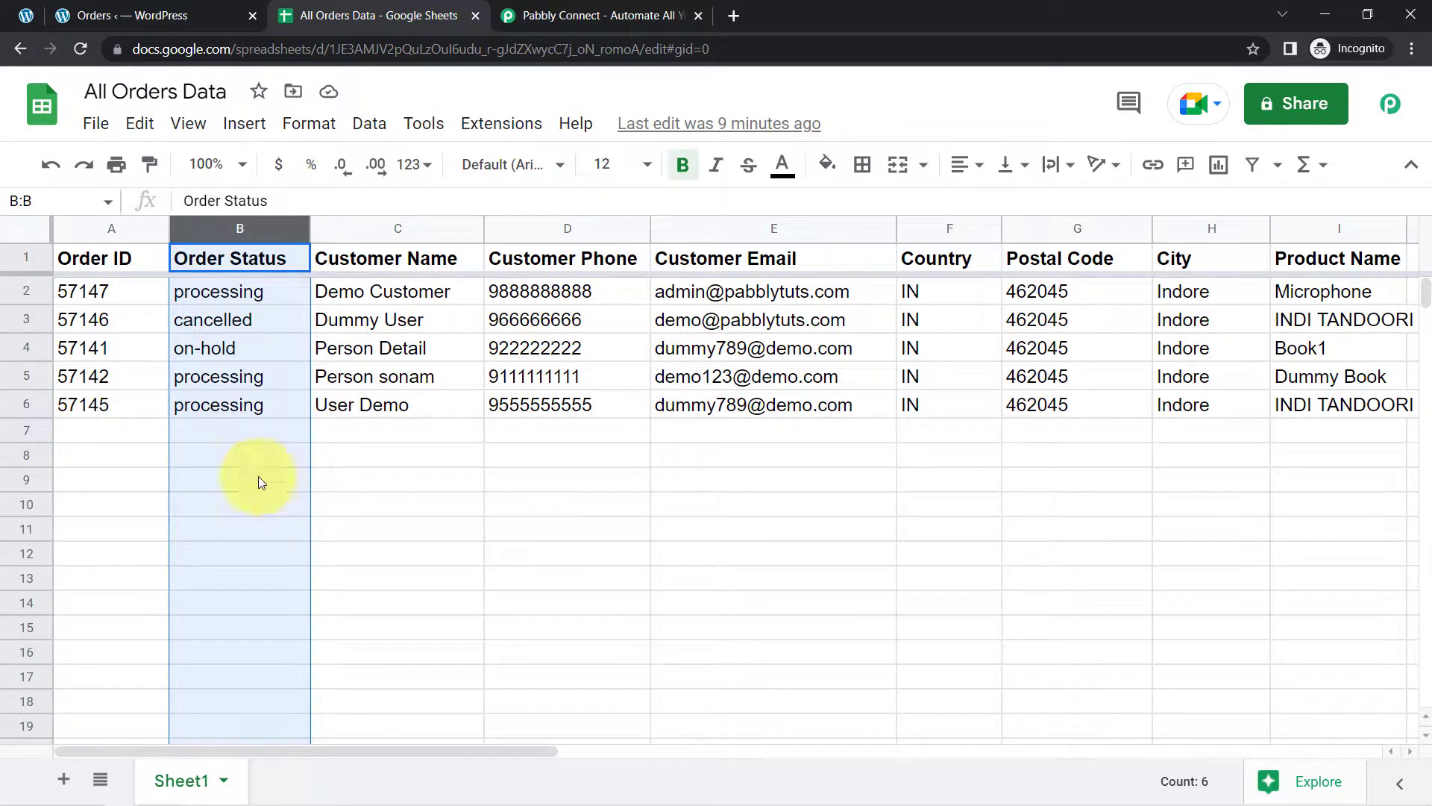
Compare the sheet's Order Status values with the WooCommerce orders, then go to Pabbly Connect.
{"action": "left_click", "coordinate": [130, 15]}
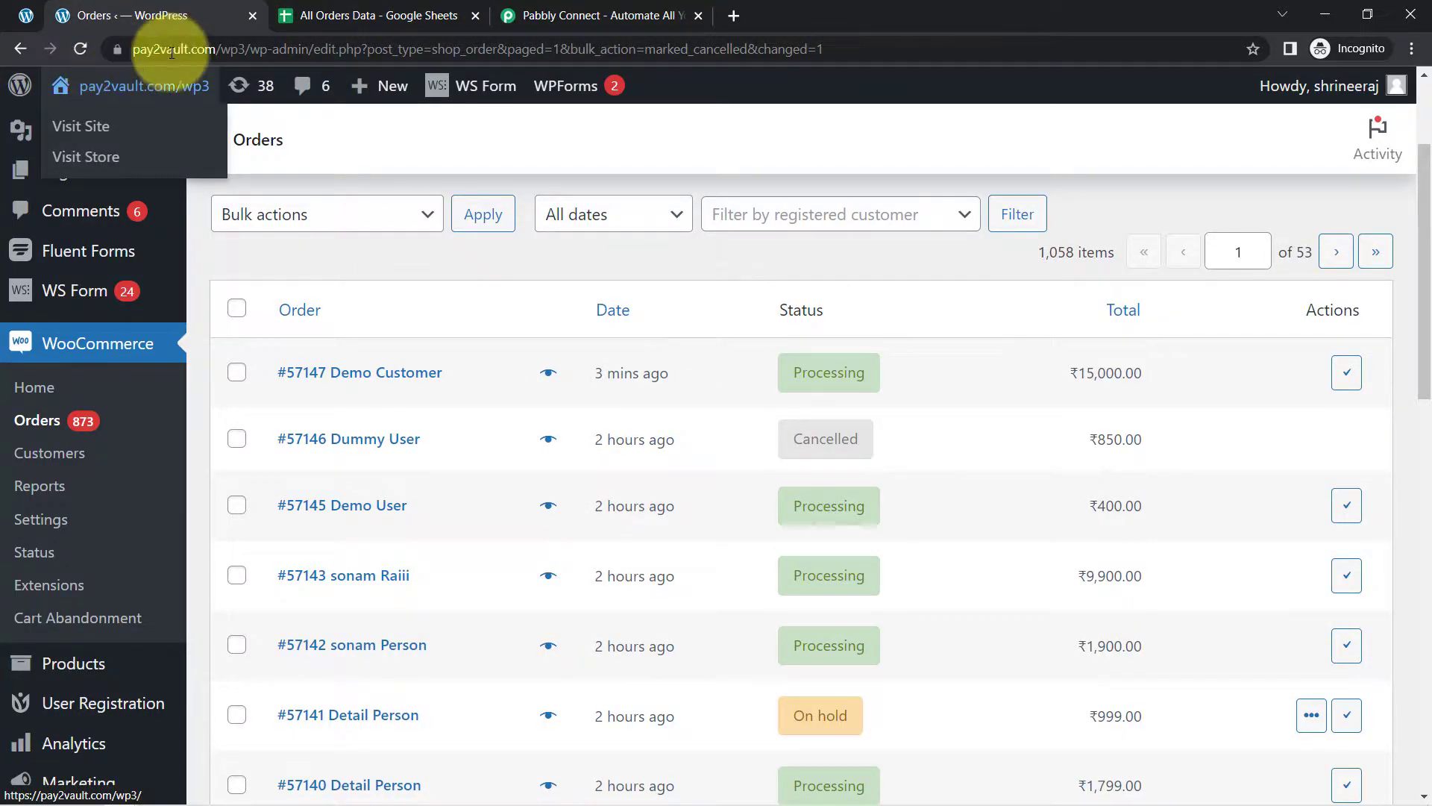
{"action": "left_click", "coordinate": [373, 15]}
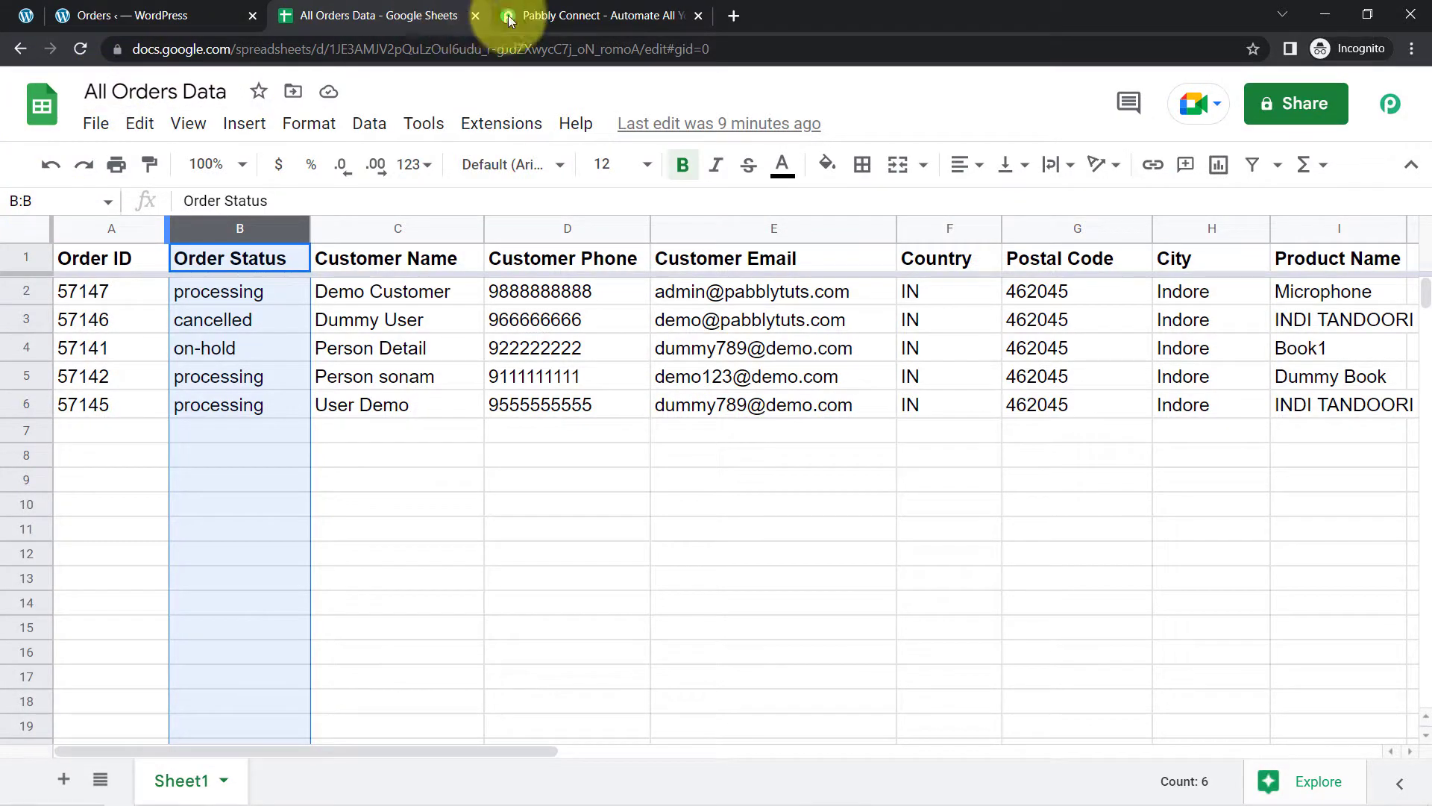
{"action": "left_click", "coordinate": [570, 14]}
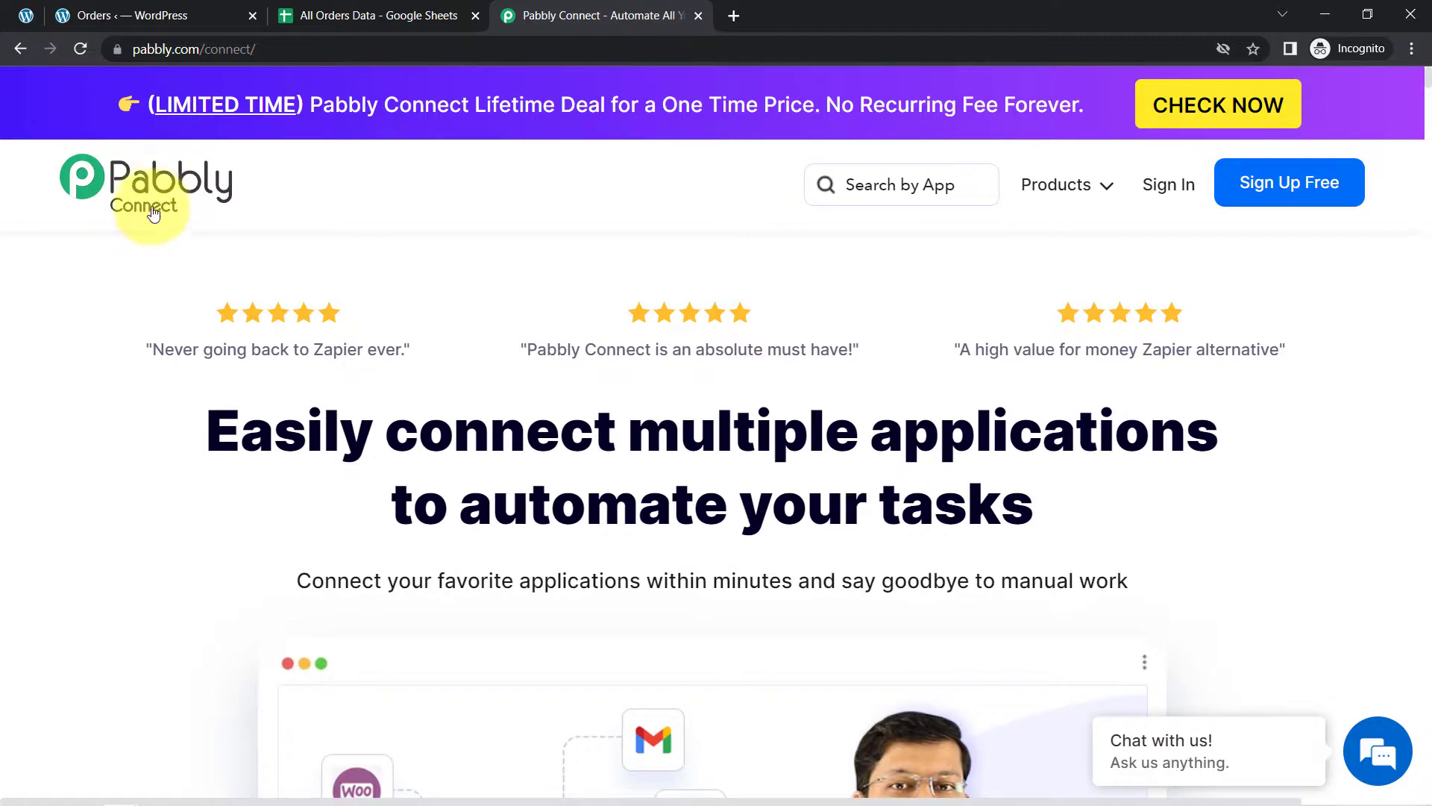
Sign in to Pabbly and launch Pabbly Connect from the All Apps page to begin a workflow.
{"action": "left_click", "coordinate": [184, 53]}
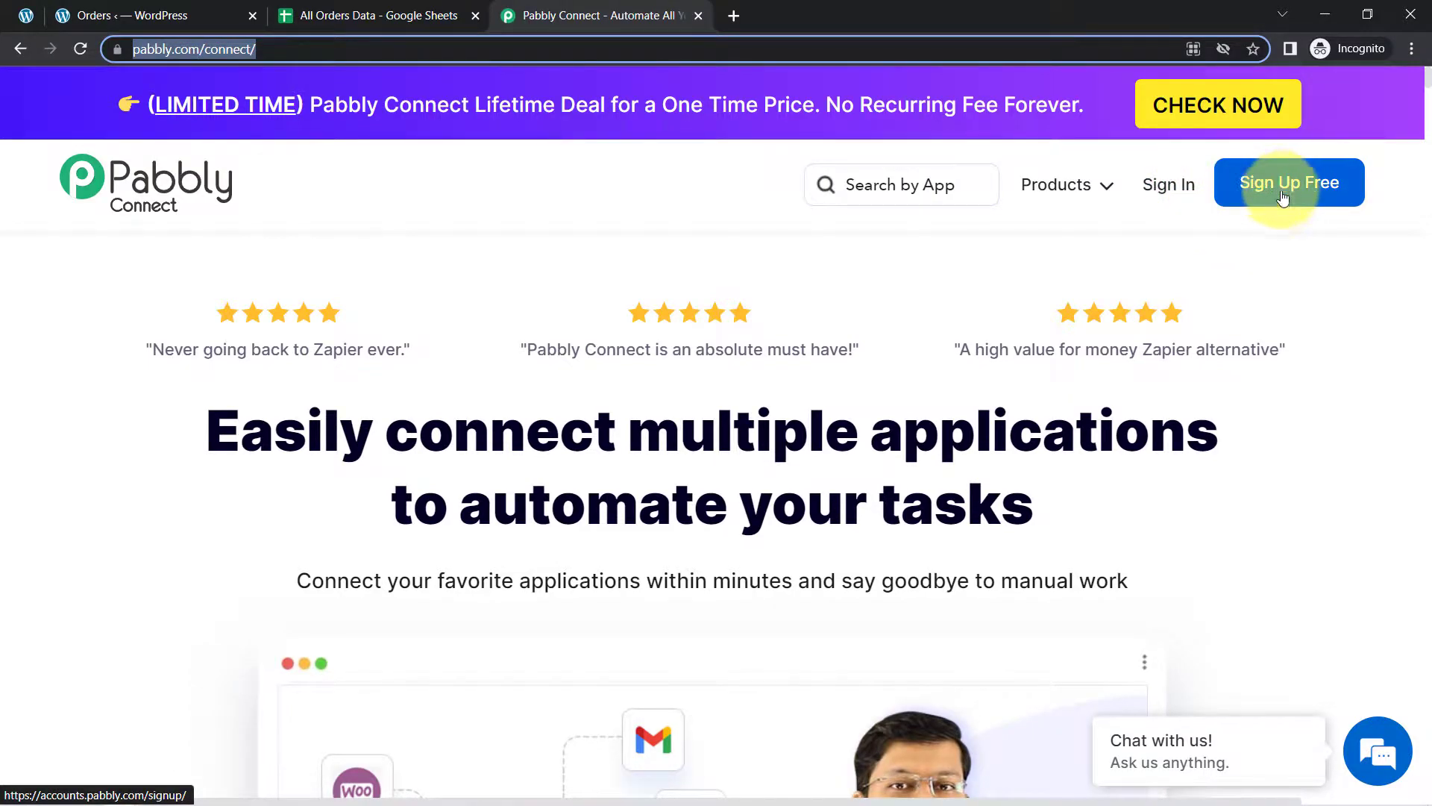
{"action": "left_click", "coordinate": [1174, 198]}
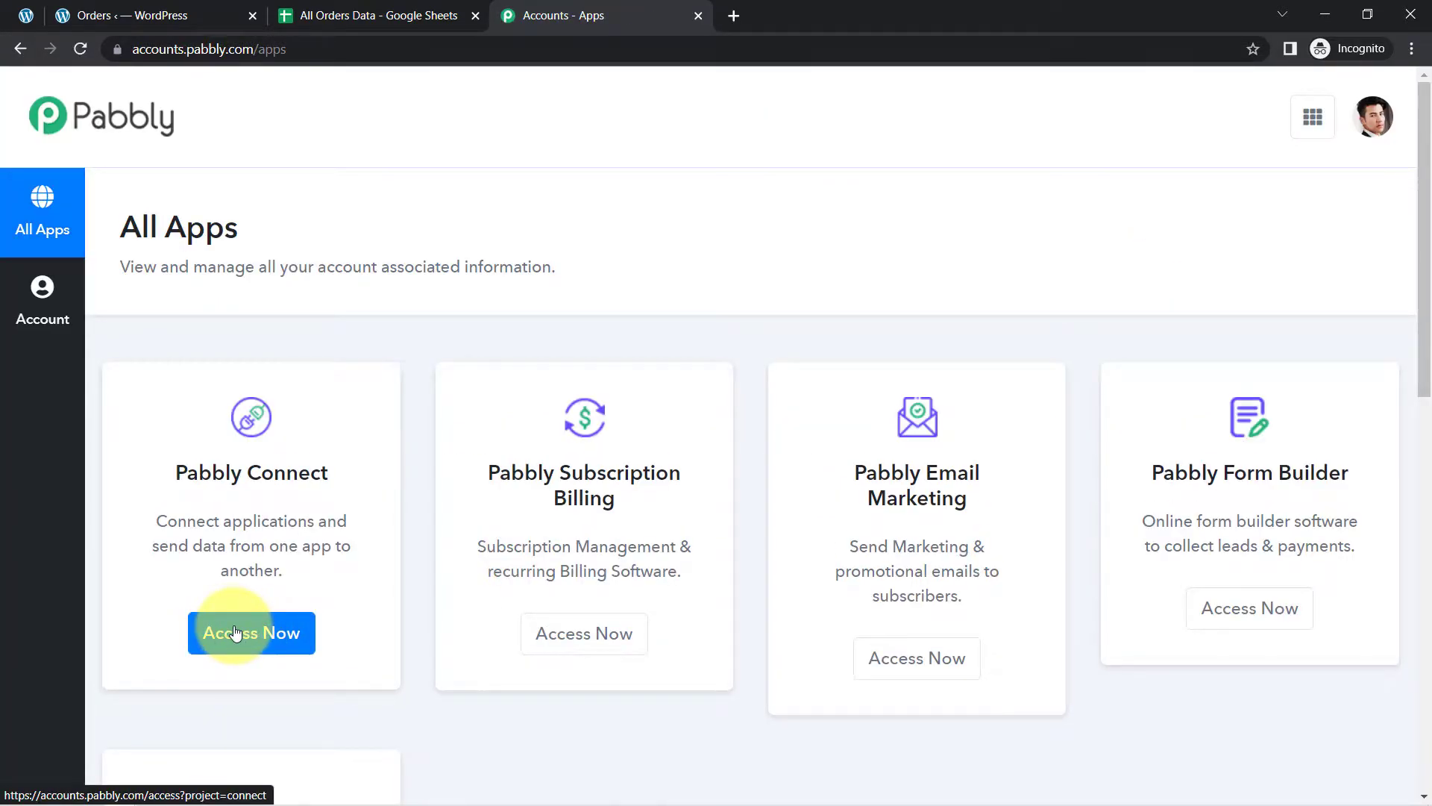
{"action": "left_click", "coordinate": [236, 633]}
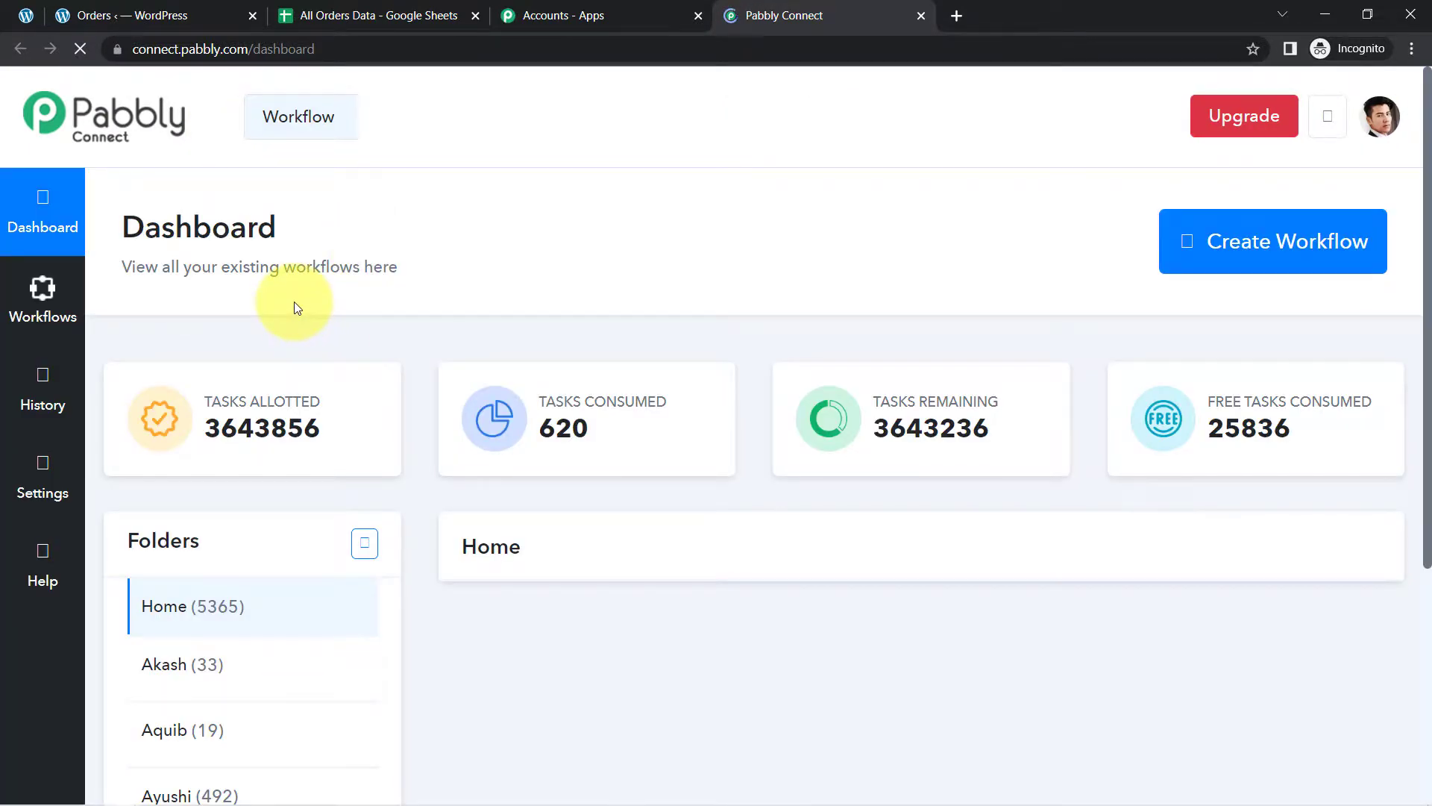
{"action": "left_click", "coordinate": [1256, 266]}
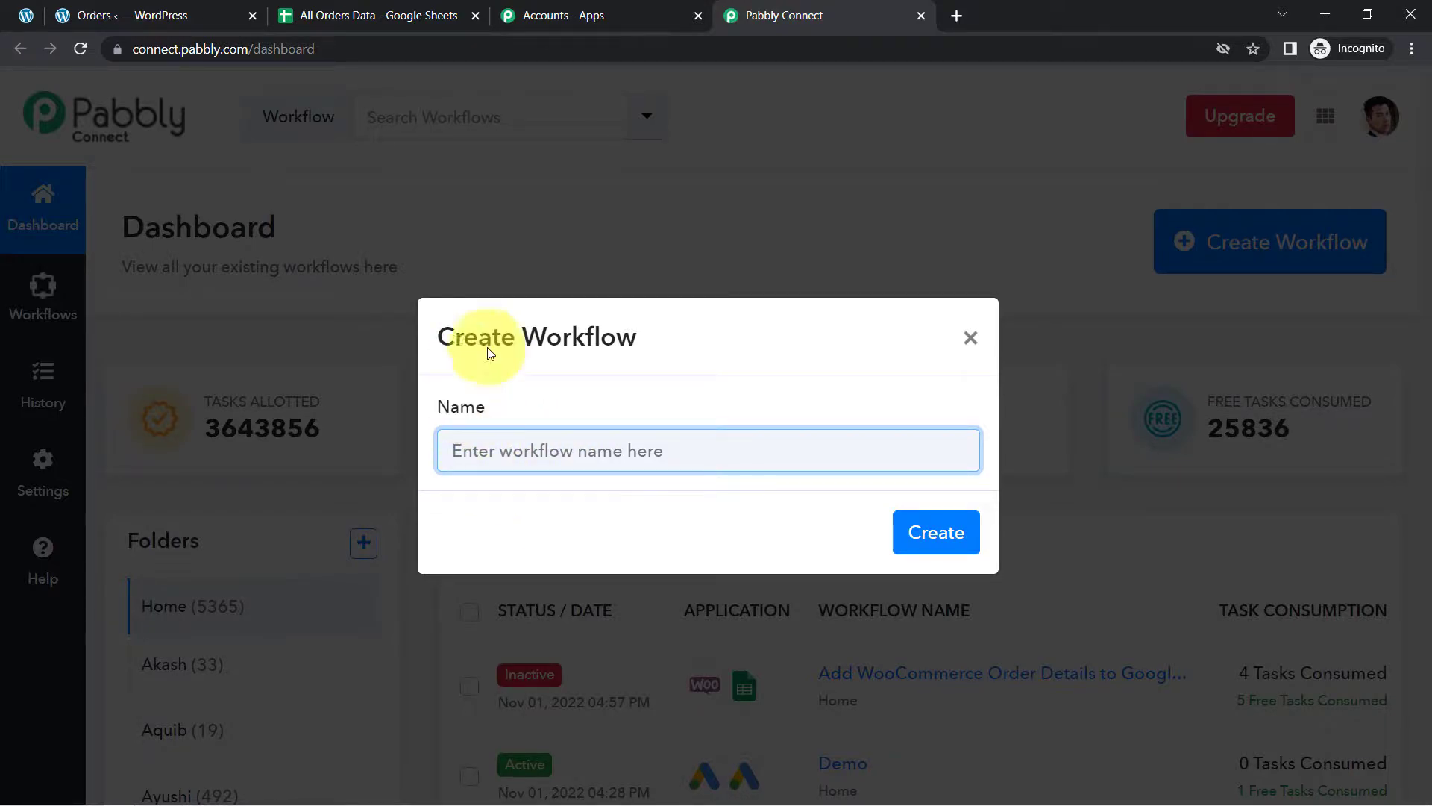
Name the workflow 'Order Status Updated in Store > Auto Update in Sheet' and create it.
{"action": "type", "text": "Order Status Updated in Store > Auto Update in Sheet"}
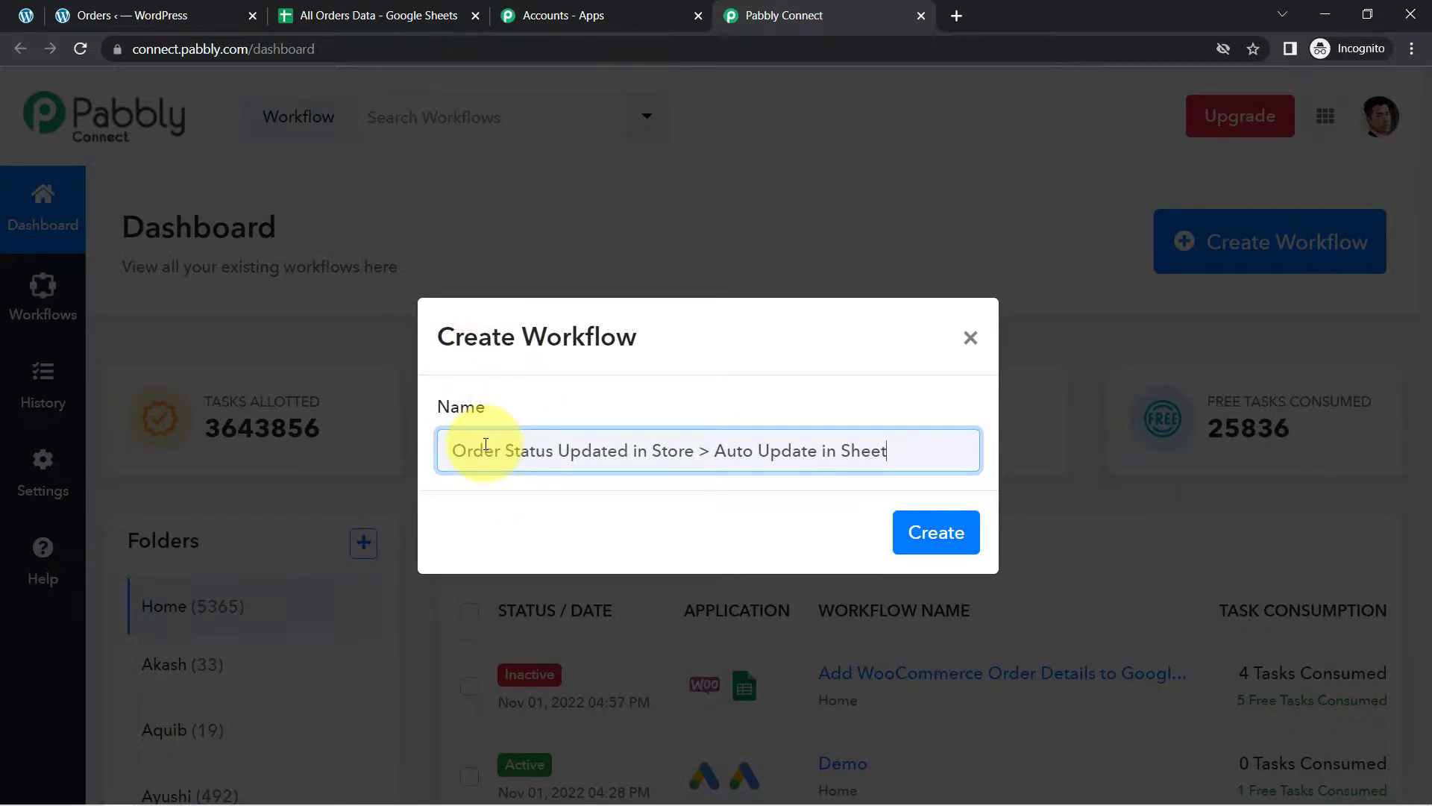
{"action": "left_click_drag", "start_coordinate": [464, 450], "coordinate": [893, 467]}
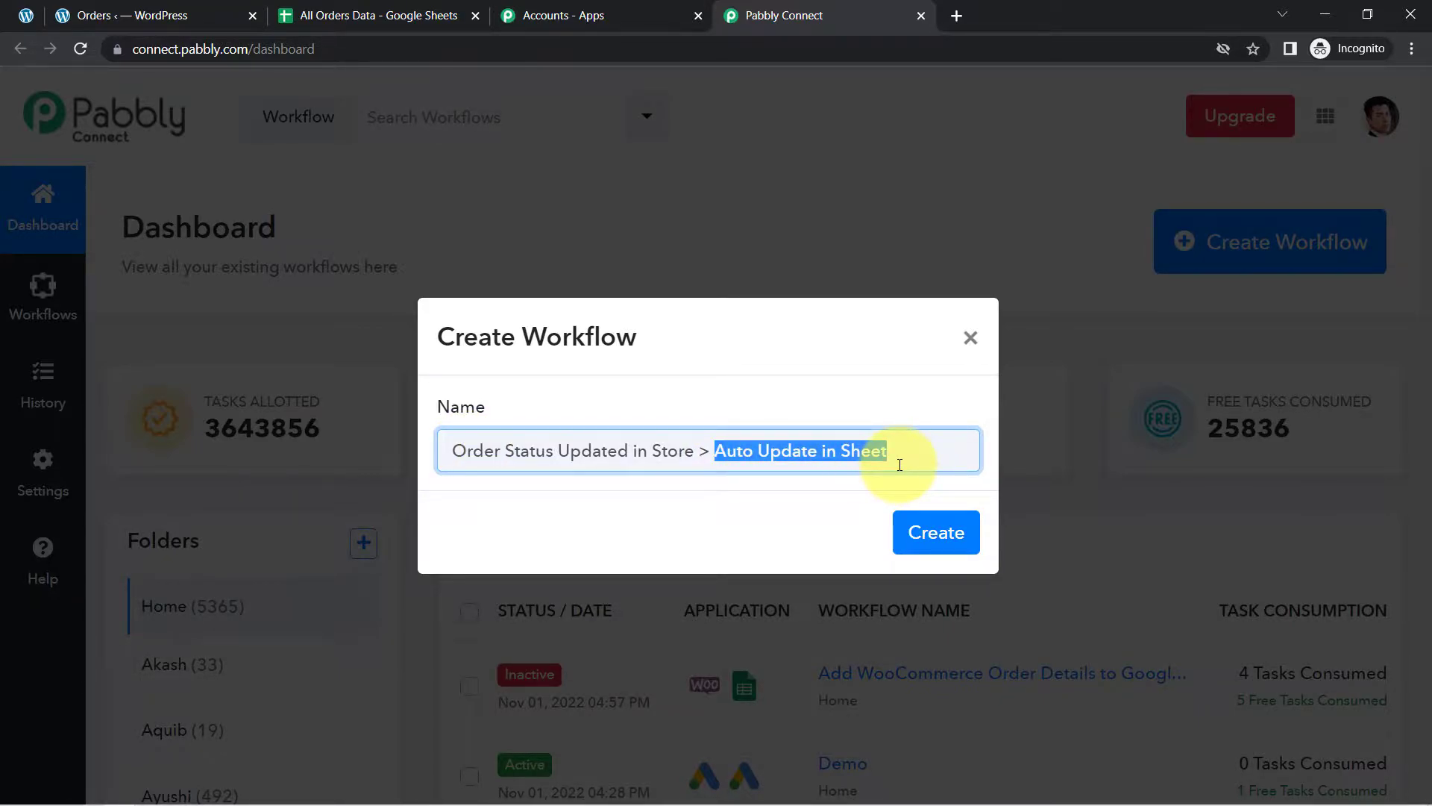
{"action": "left_click", "coordinate": [933, 540]}
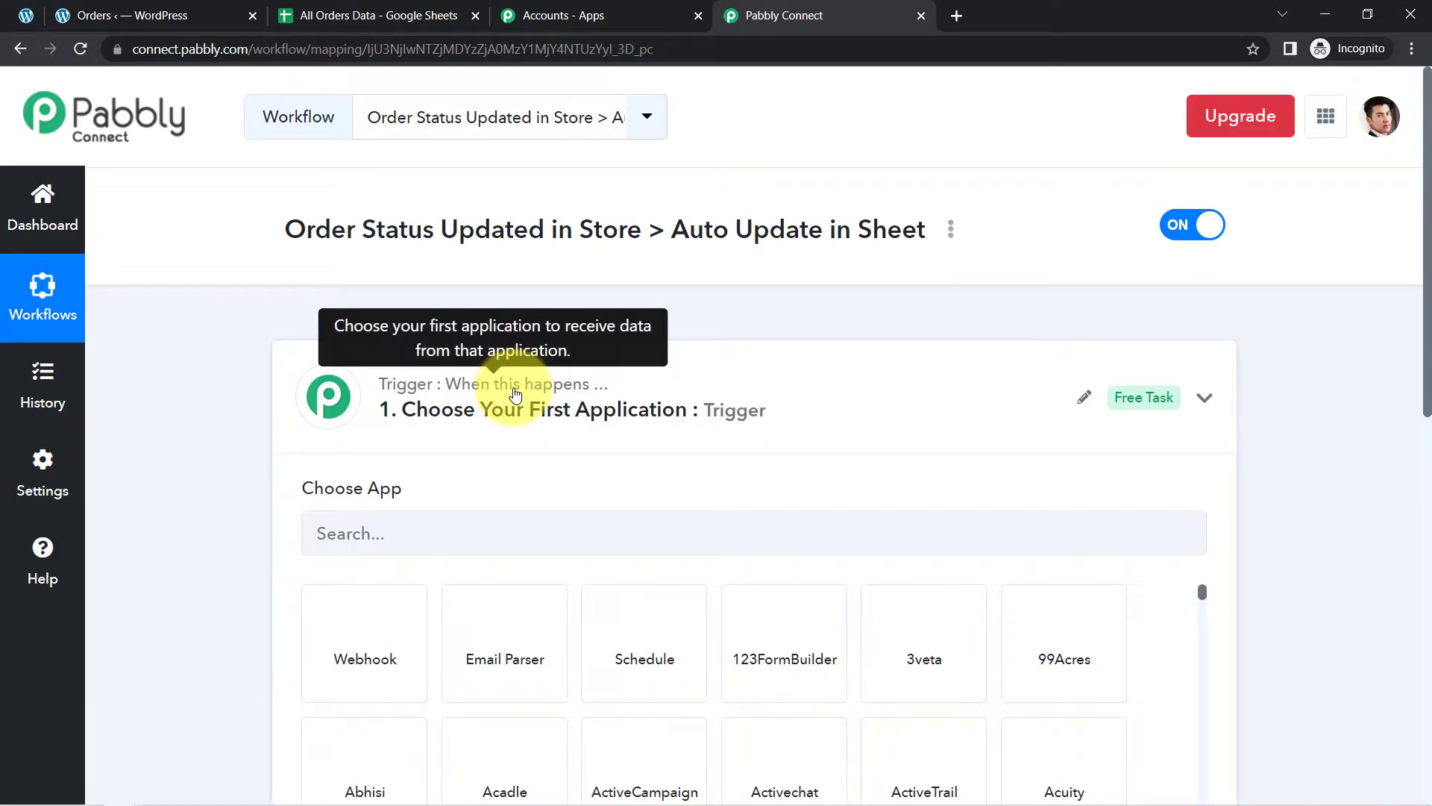
Expand the workflow's trigger step to reveal the Choose App list and its search box.
{"action": "left_click", "coordinate": [510, 396]}
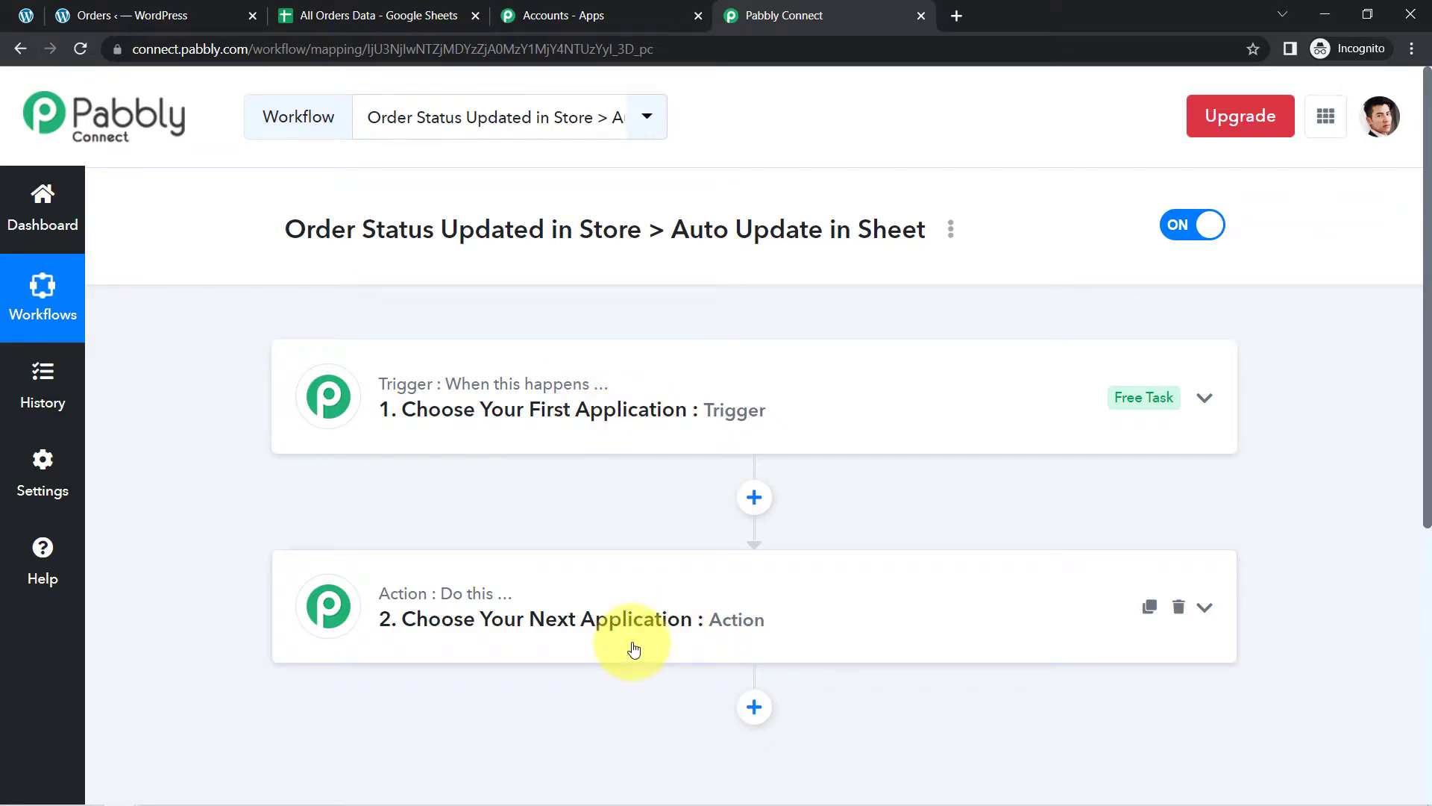
{"action": "left_click_drag", "start_coordinate": [308, 230], "coordinate": [809, 227]}
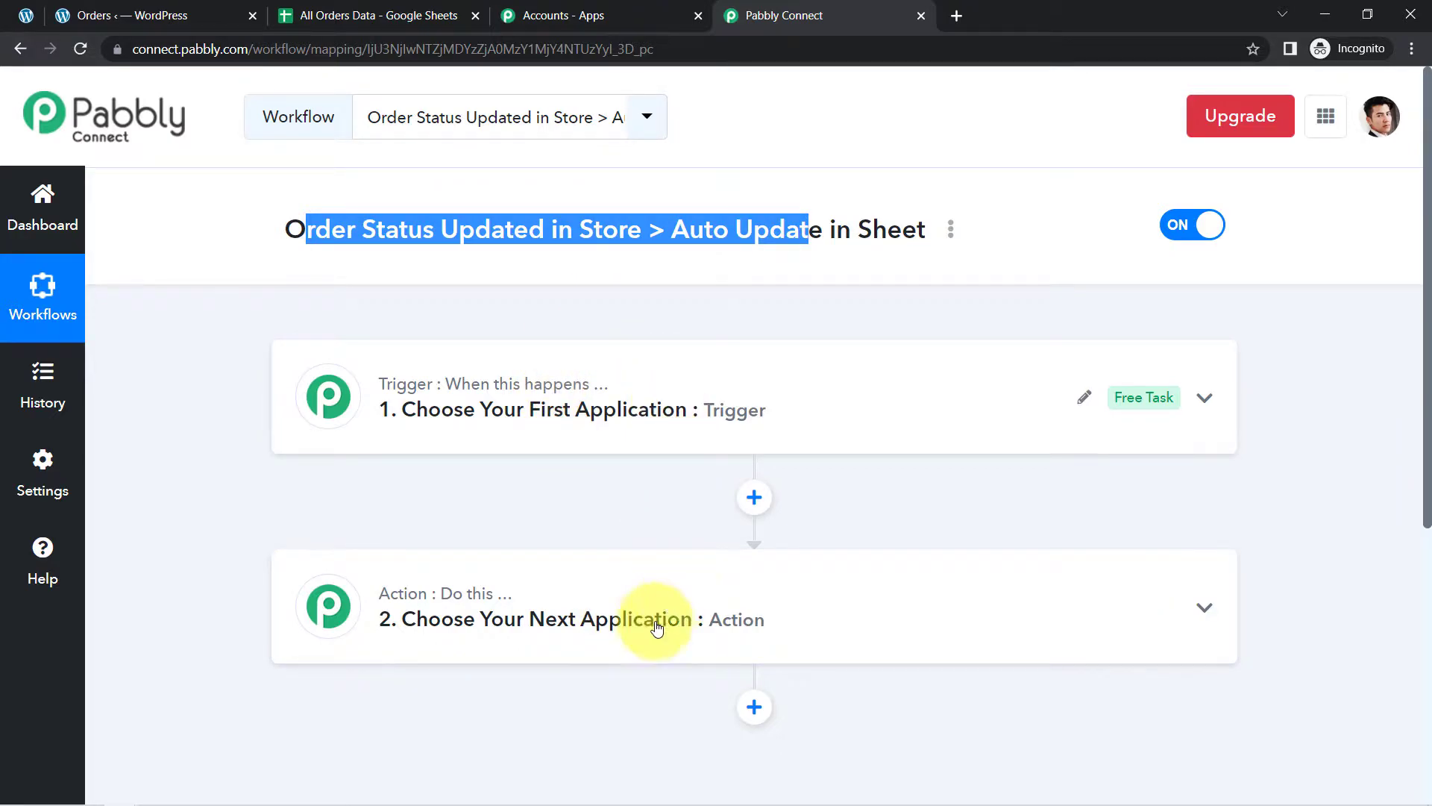
{"action": "left_click", "coordinate": [553, 414]}
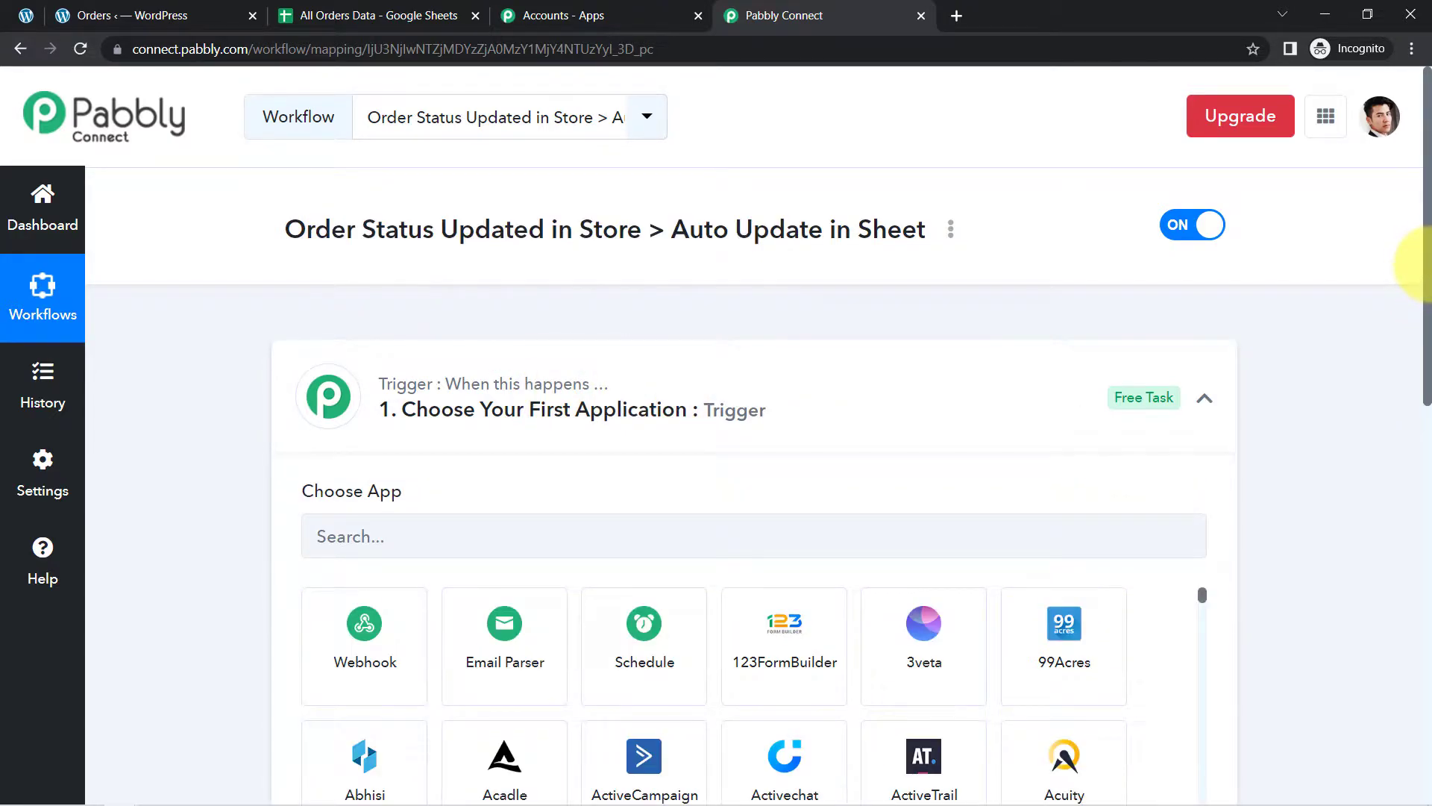
{"action": "scroll", "coordinate": [522, 388], "scroll_direction": "down", "scroll_amount": 2}
{"action": "left_click", "coordinate": [331, 402]}
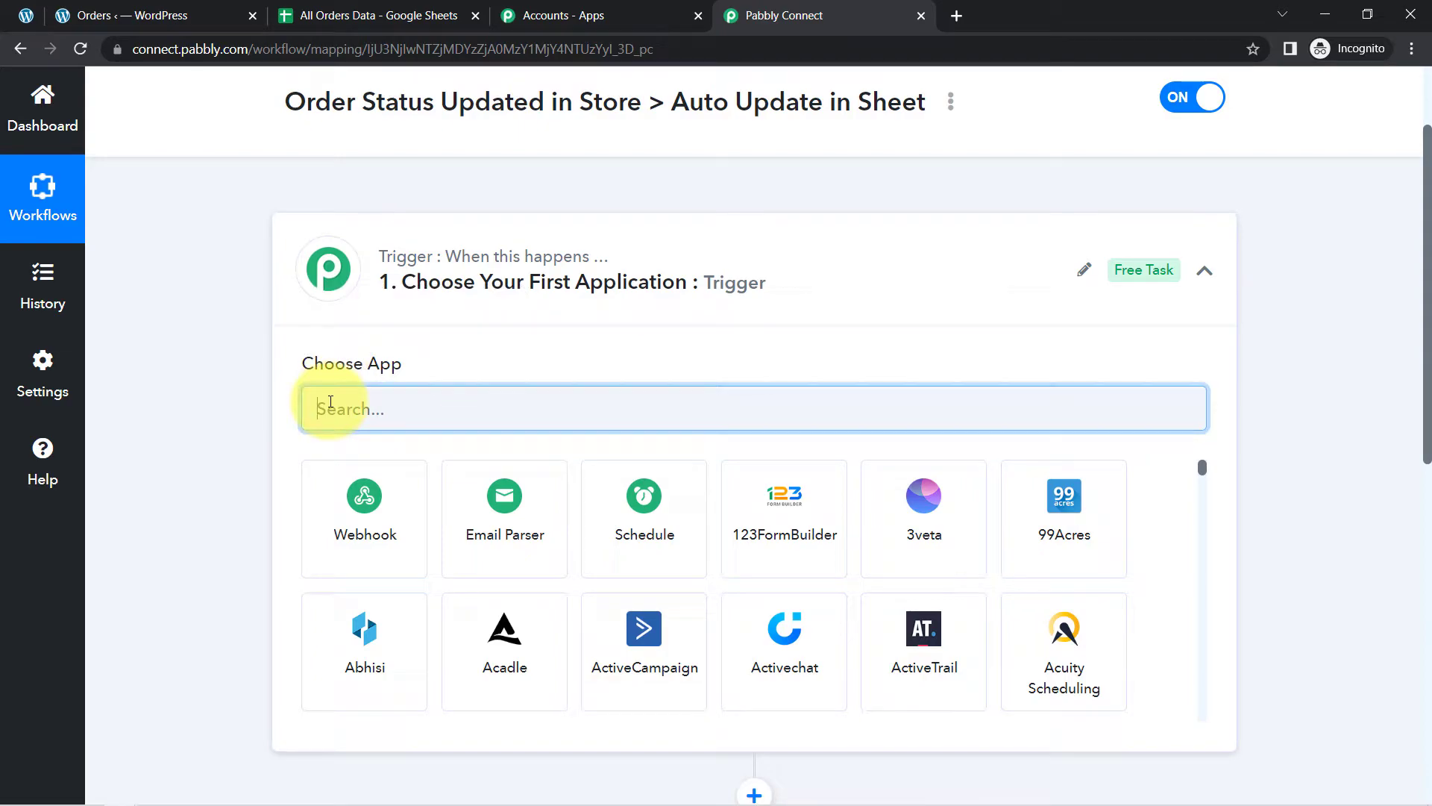
Choose WooCommerce as the trigger app with the Order Updated trigger event.
{"action": "type", "text": "woocom"}
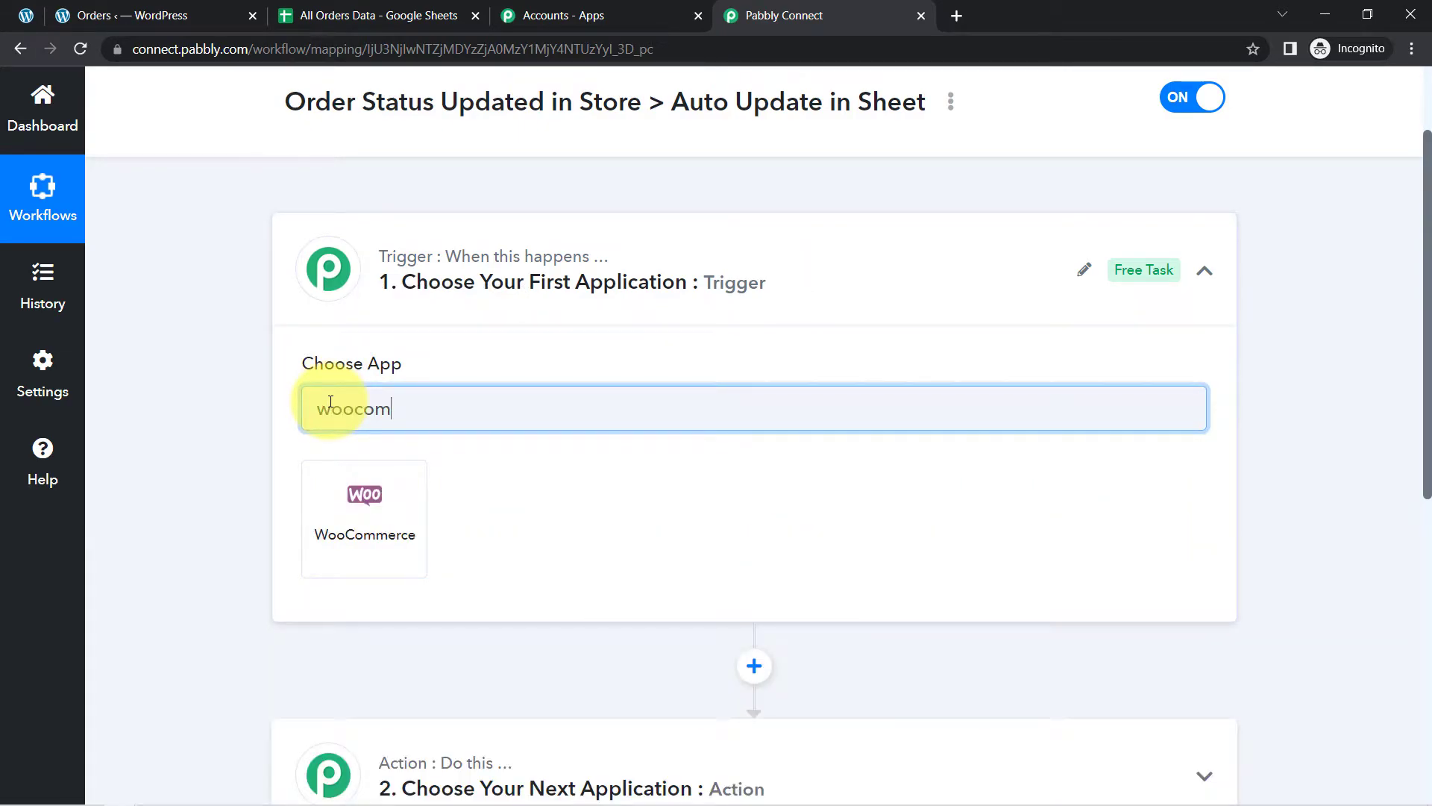
{"action": "left_click", "coordinate": [345, 546]}
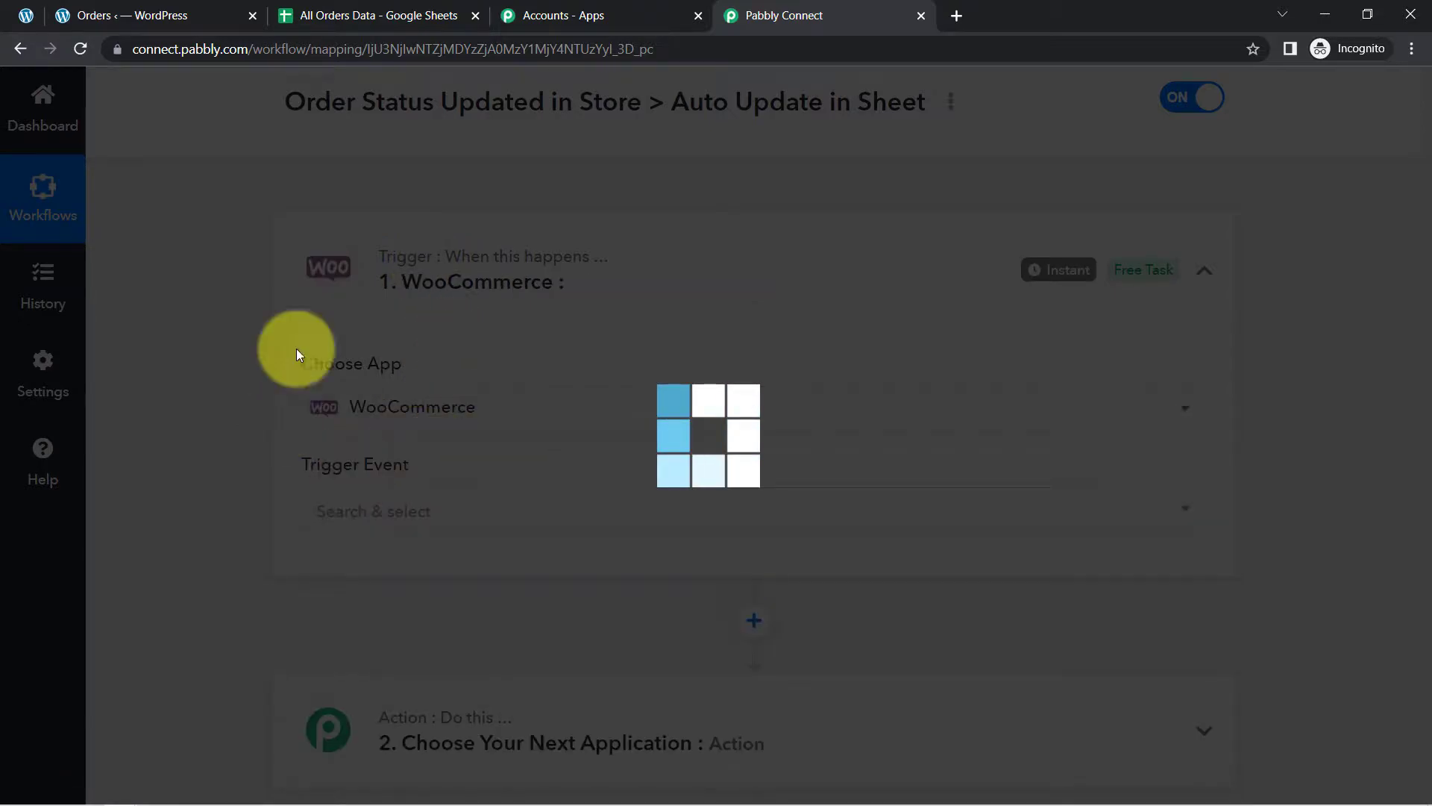
{"action": "scroll", "coordinate": [1426, 241], "scroll_direction": "down", "scroll_amount": 2}
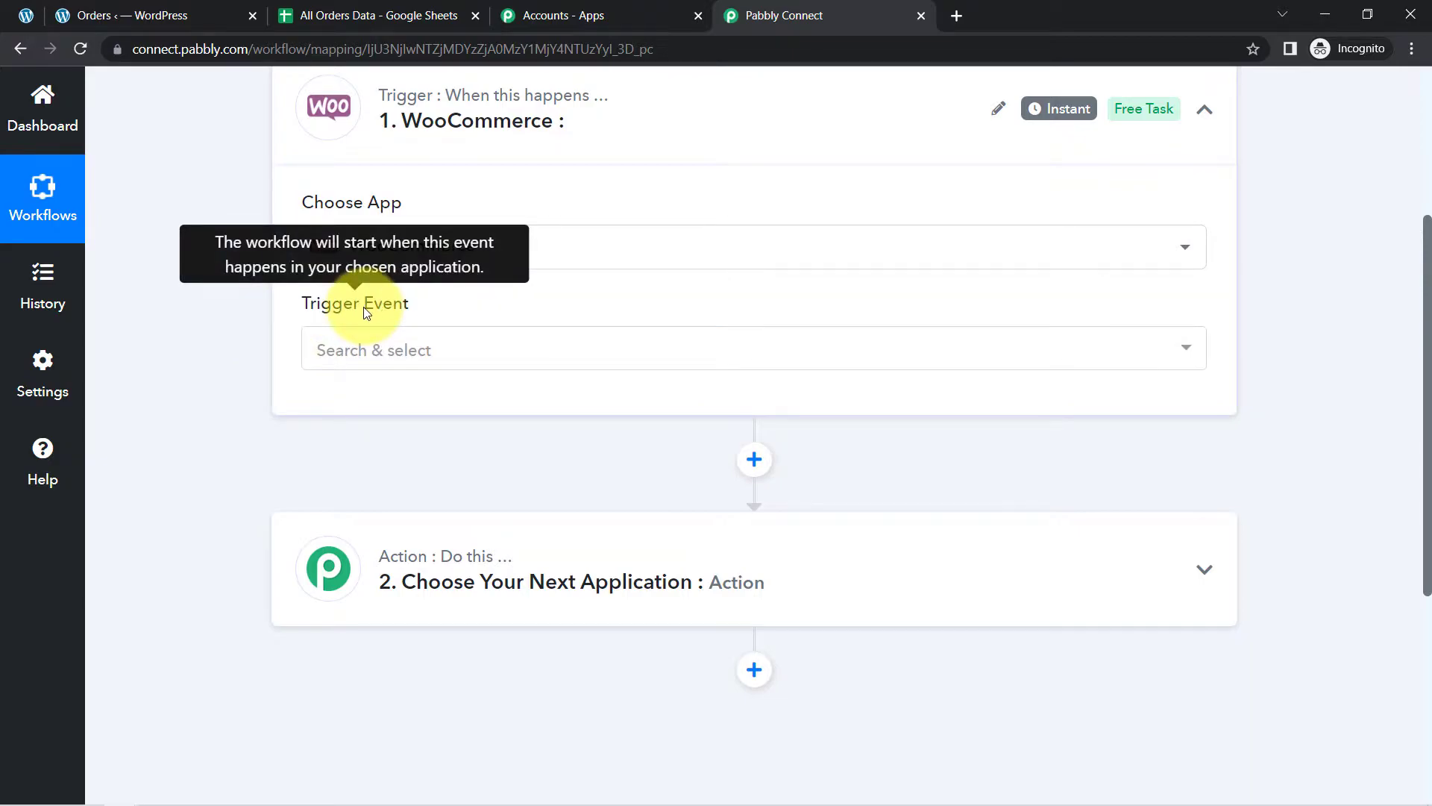
{"action": "left_click", "coordinate": [377, 352]}
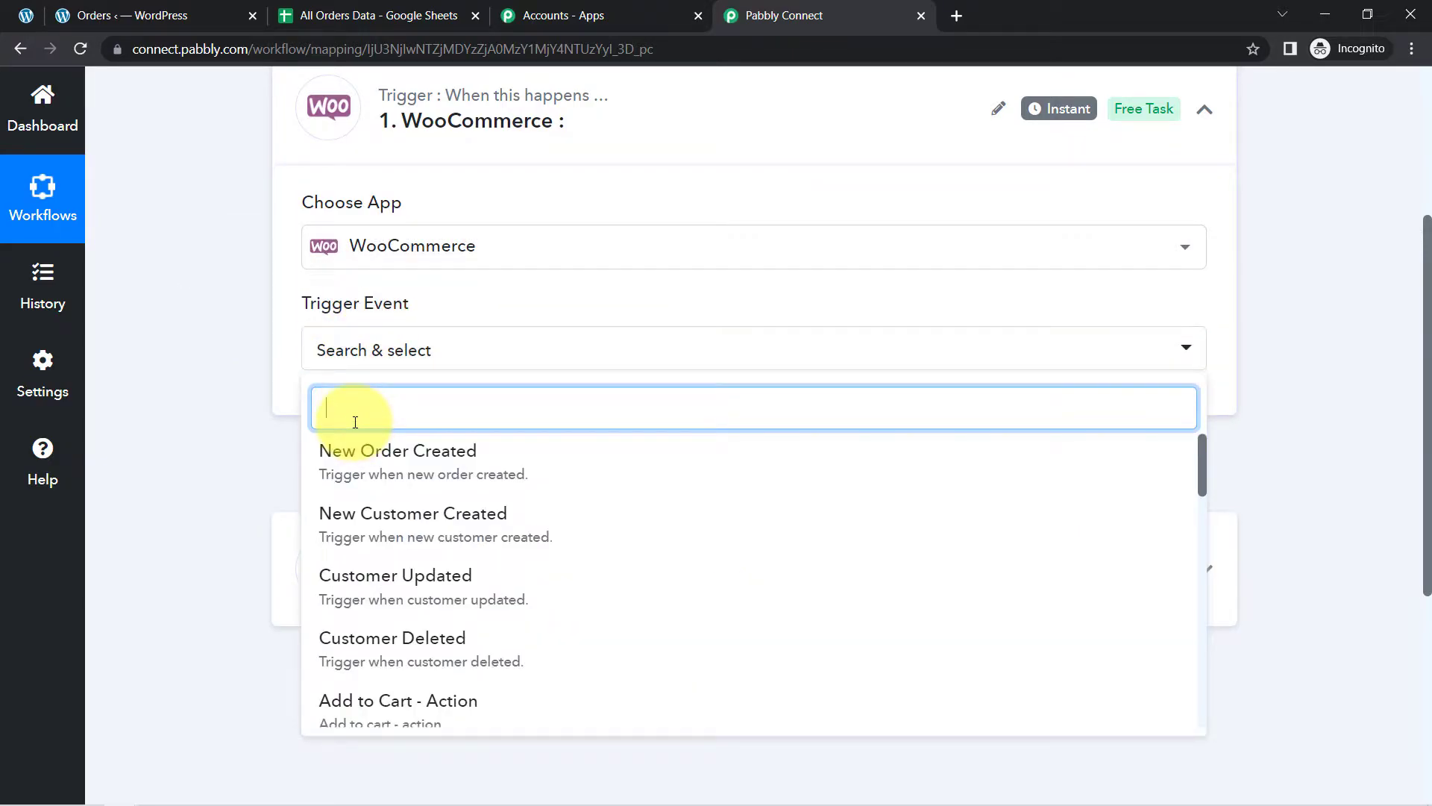
{"action": "type", "text": "updat"}
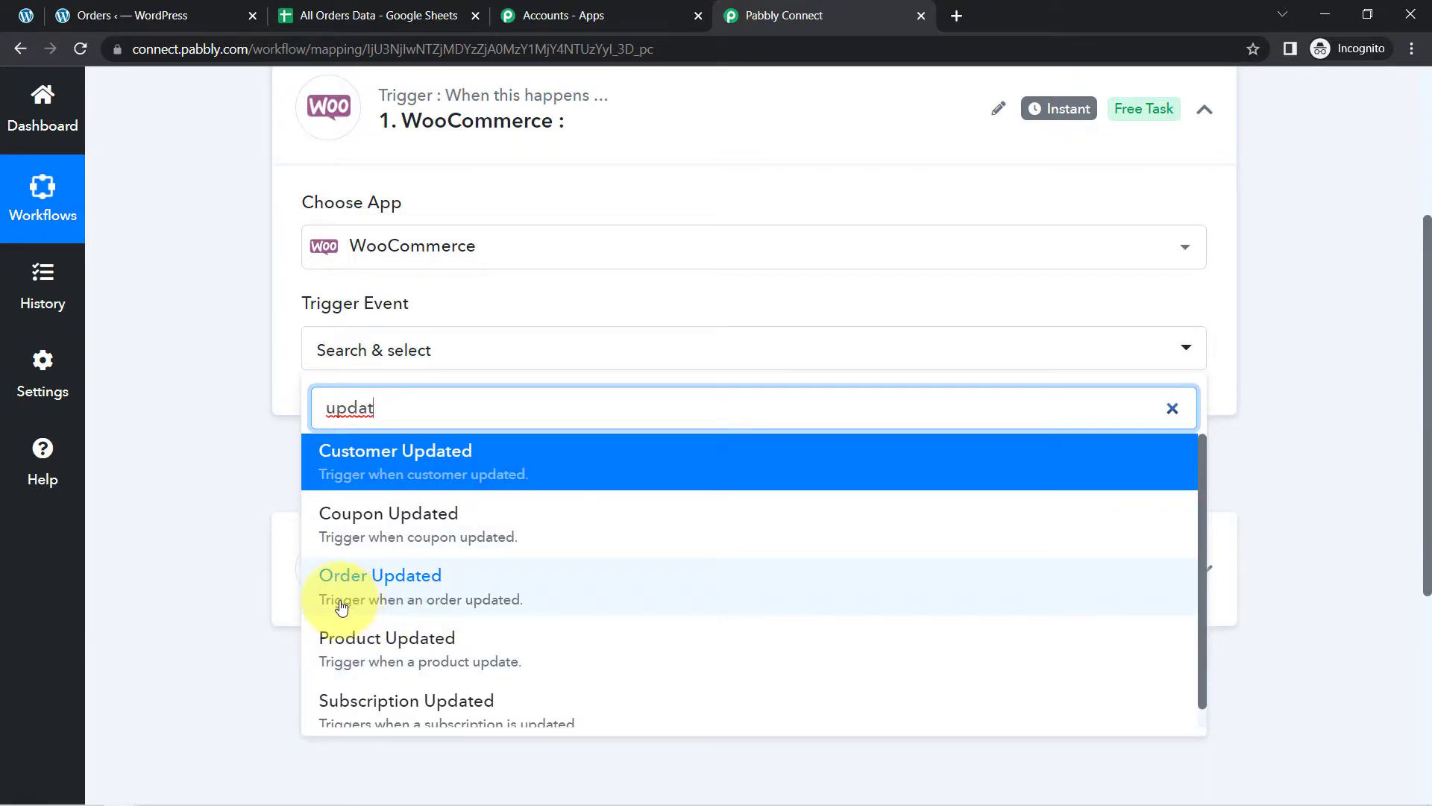
{"action": "left_click", "coordinate": [415, 603]}
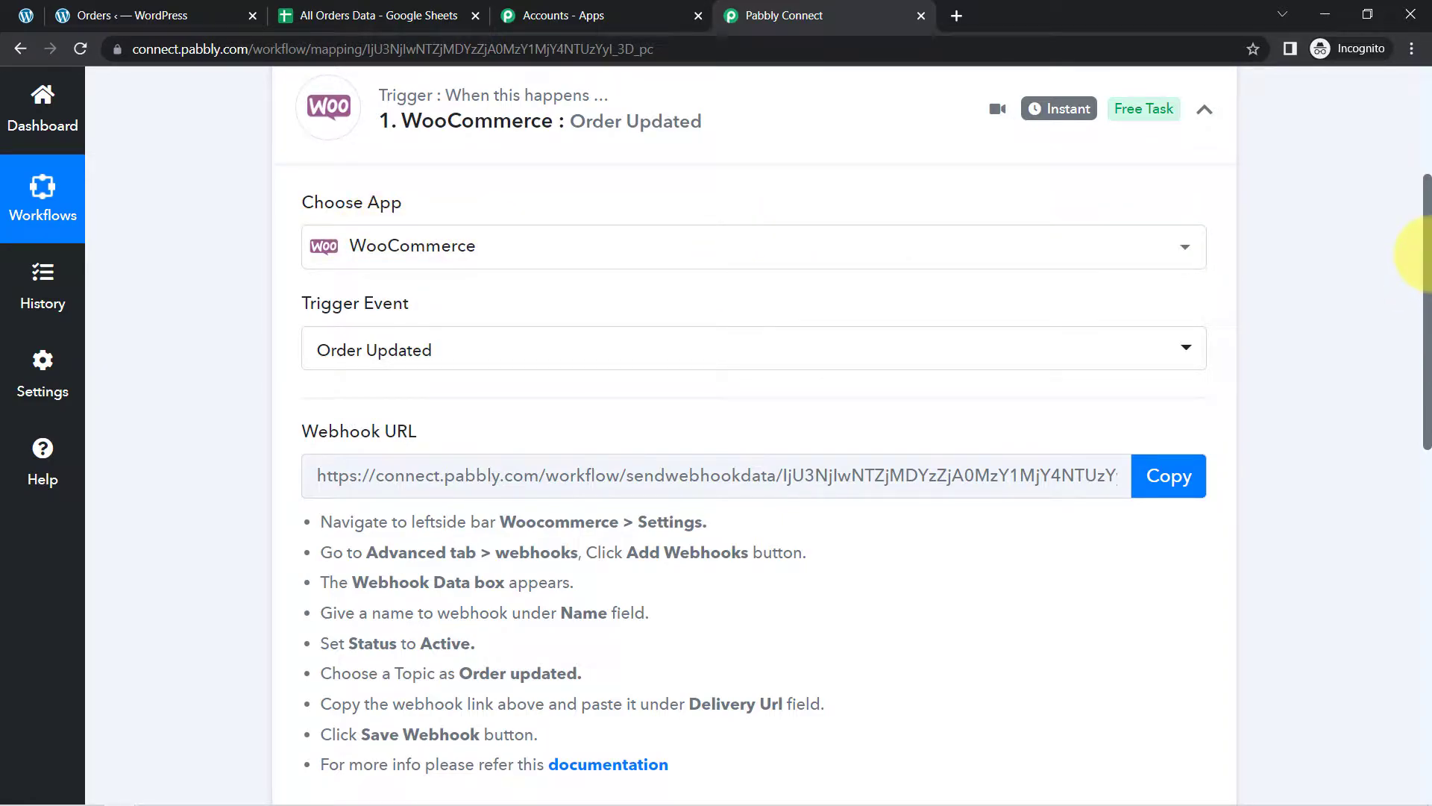
Review the webhook setup notes, copy the webhook URL, start capturing a response, and go to WordPress.
{"action": "left_click_drag", "start_coordinate": [1428, 256], "coordinate": [1429, 319]}
{"action": "left_click_drag", "start_coordinate": [446, 279], "coordinate": [361, 263]}
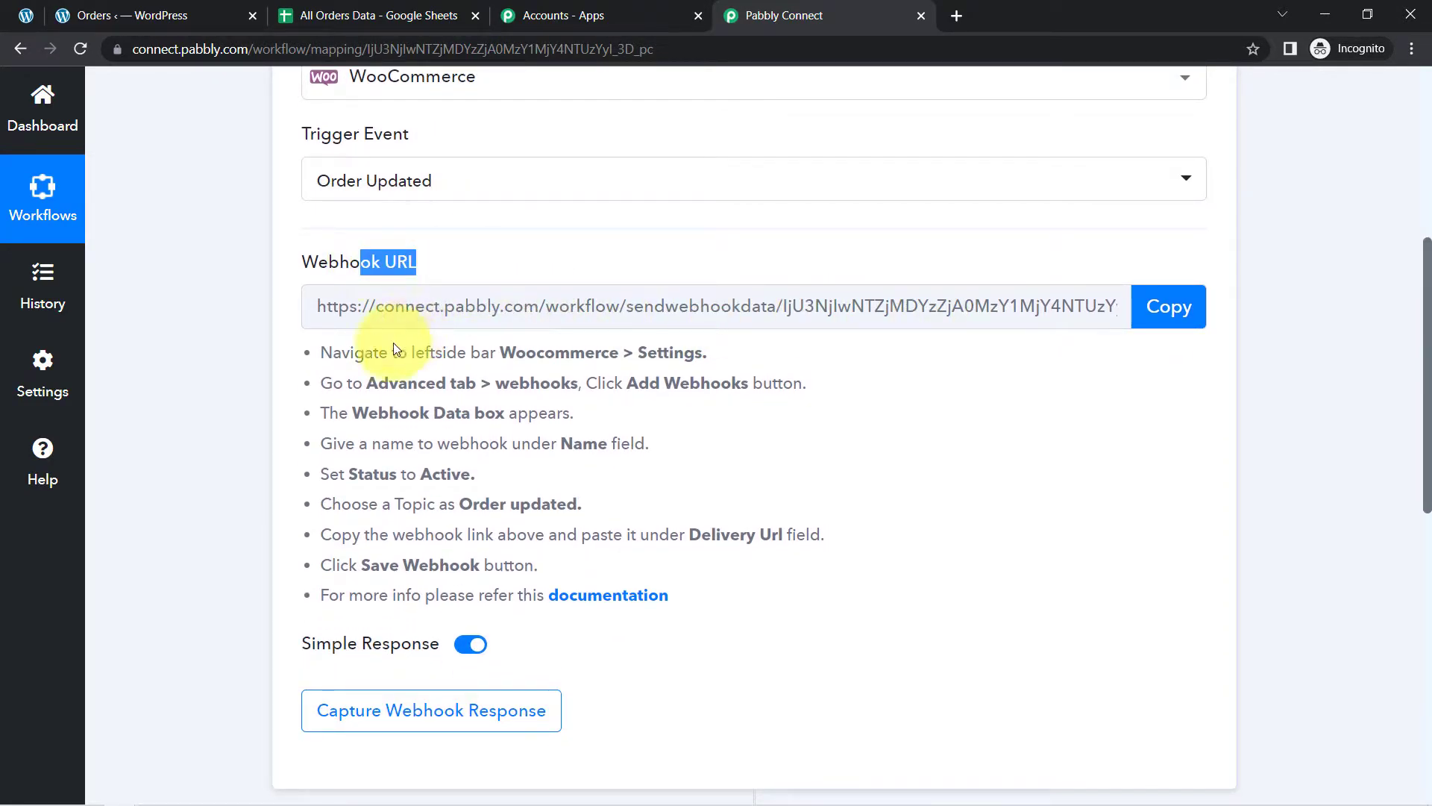
{"action": "left_click_drag", "start_coordinate": [367, 362], "coordinate": [457, 567]}
{"action": "left_click", "coordinate": [415, 449]}
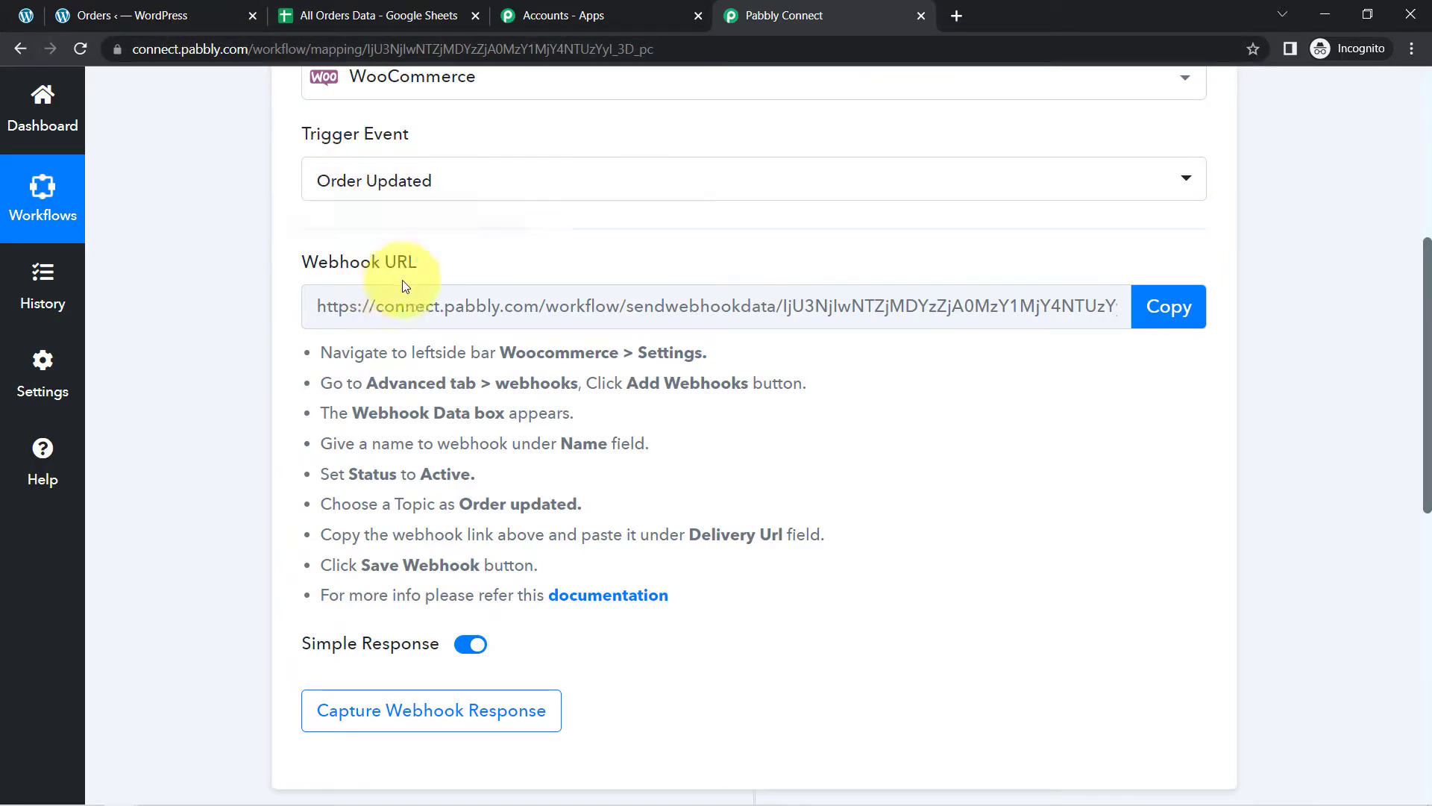
{"action": "left_click_drag", "start_coordinate": [351, 364], "coordinate": [388, 448]}
{"action": "left_click", "coordinate": [387, 447]}
{"action": "left_click", "coordinate": [1184, 319]}
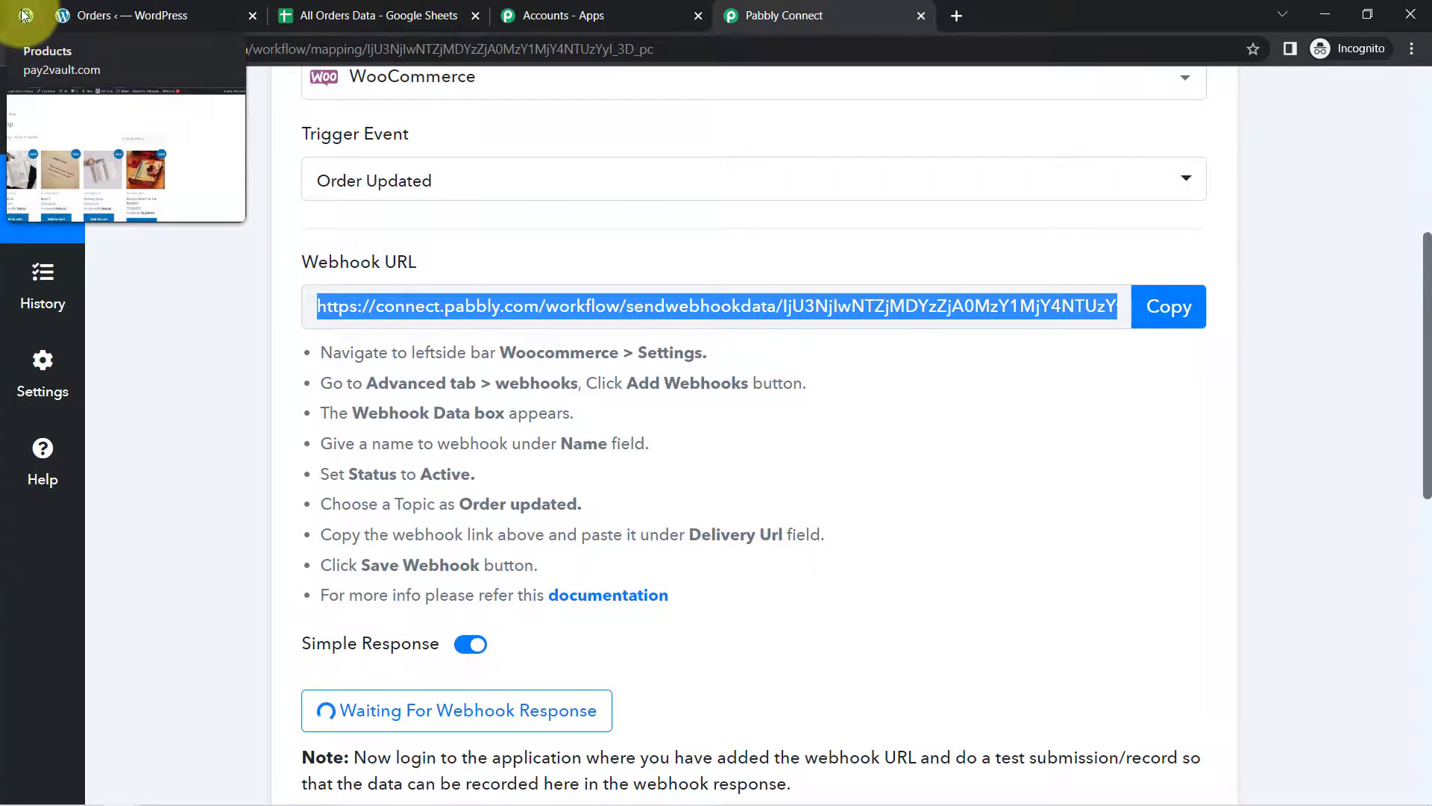
{"action": "left_click", "coordinate": [24, 15]}
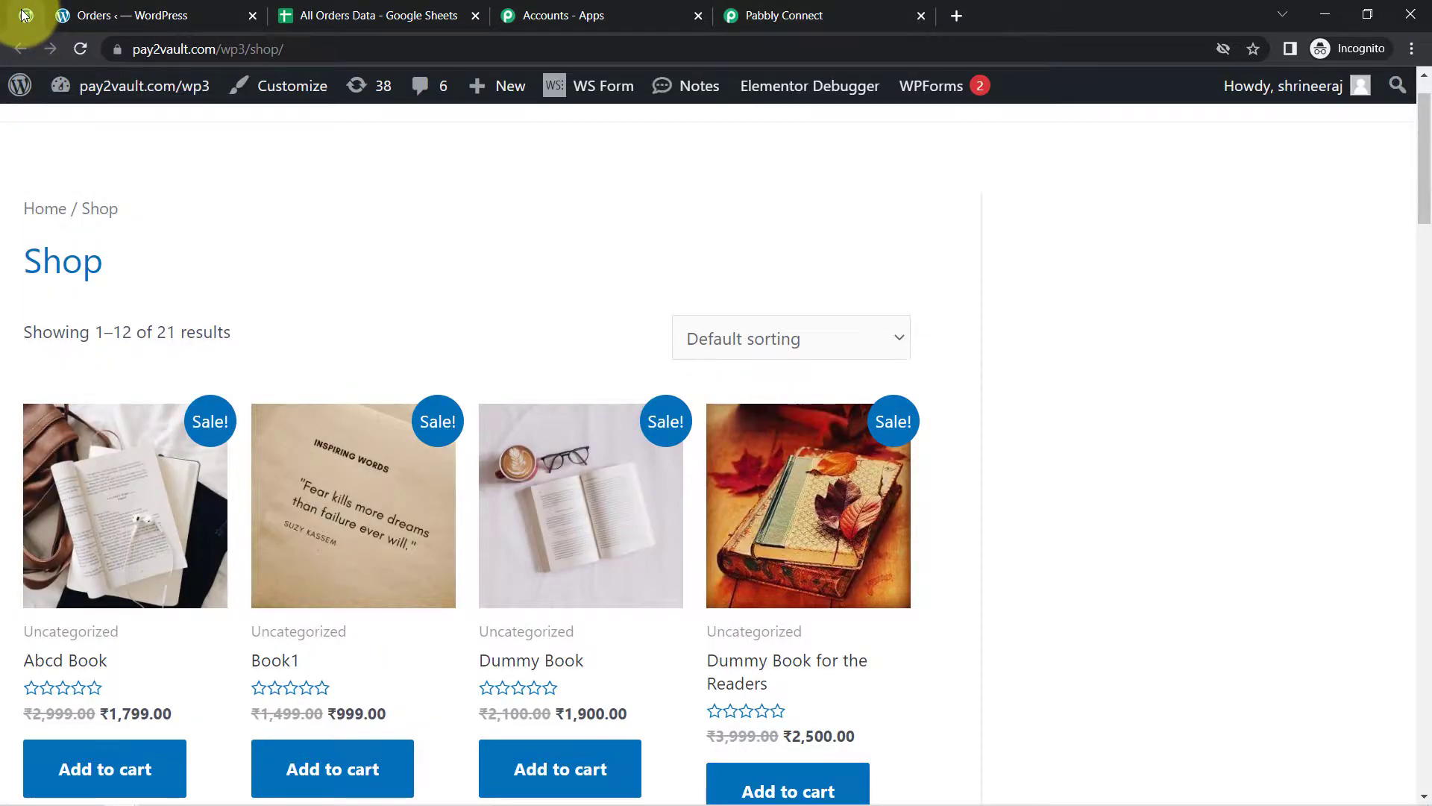
Navigate from the Dashboard to WooCommerce Settings > Advanced > Webhooks.
{"action": "mouse_move", "coordinate": [70, 86]}
{"action": "left_click", "coordinate": [68, 131]}
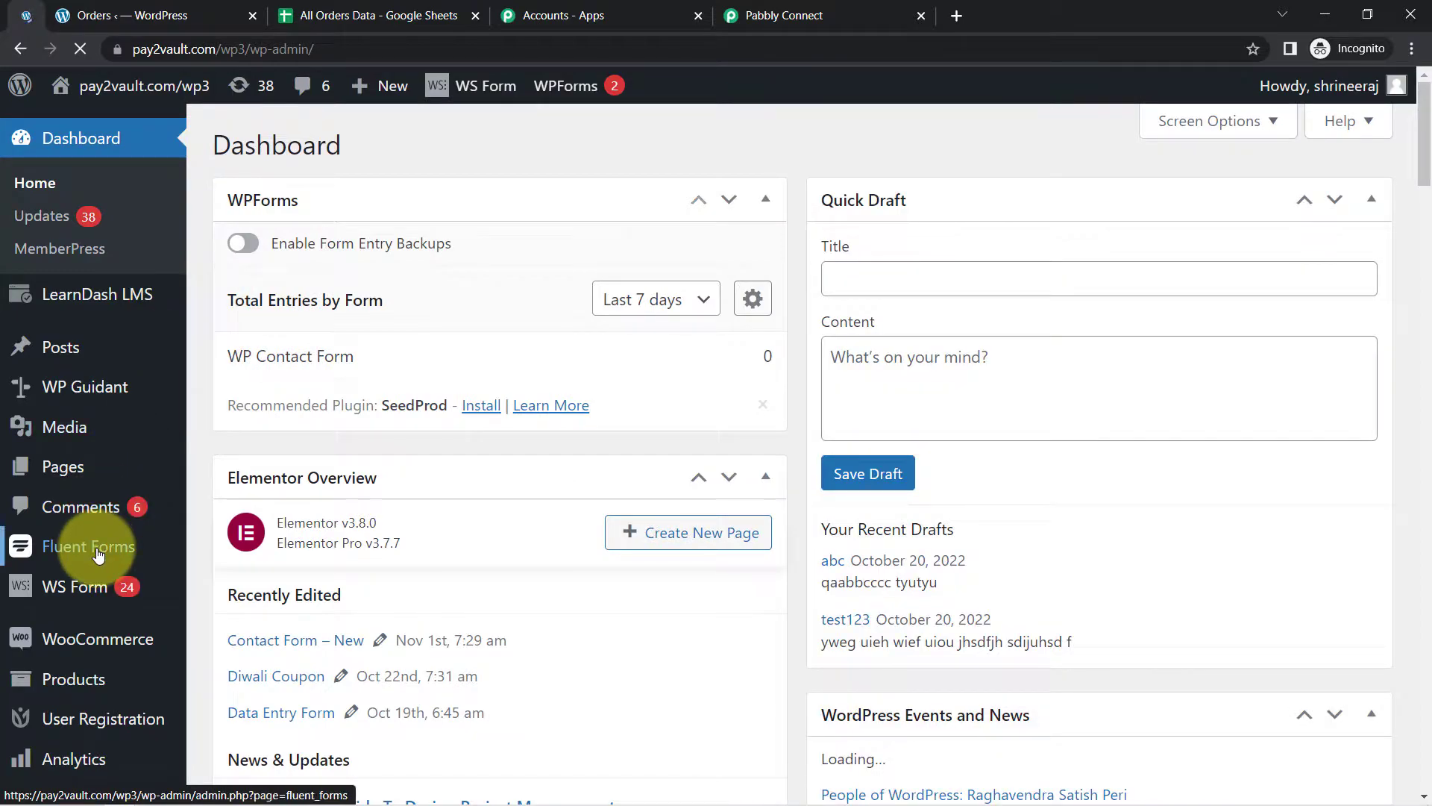
{"action": "mouse_move", "coordinate": [85, 654]}
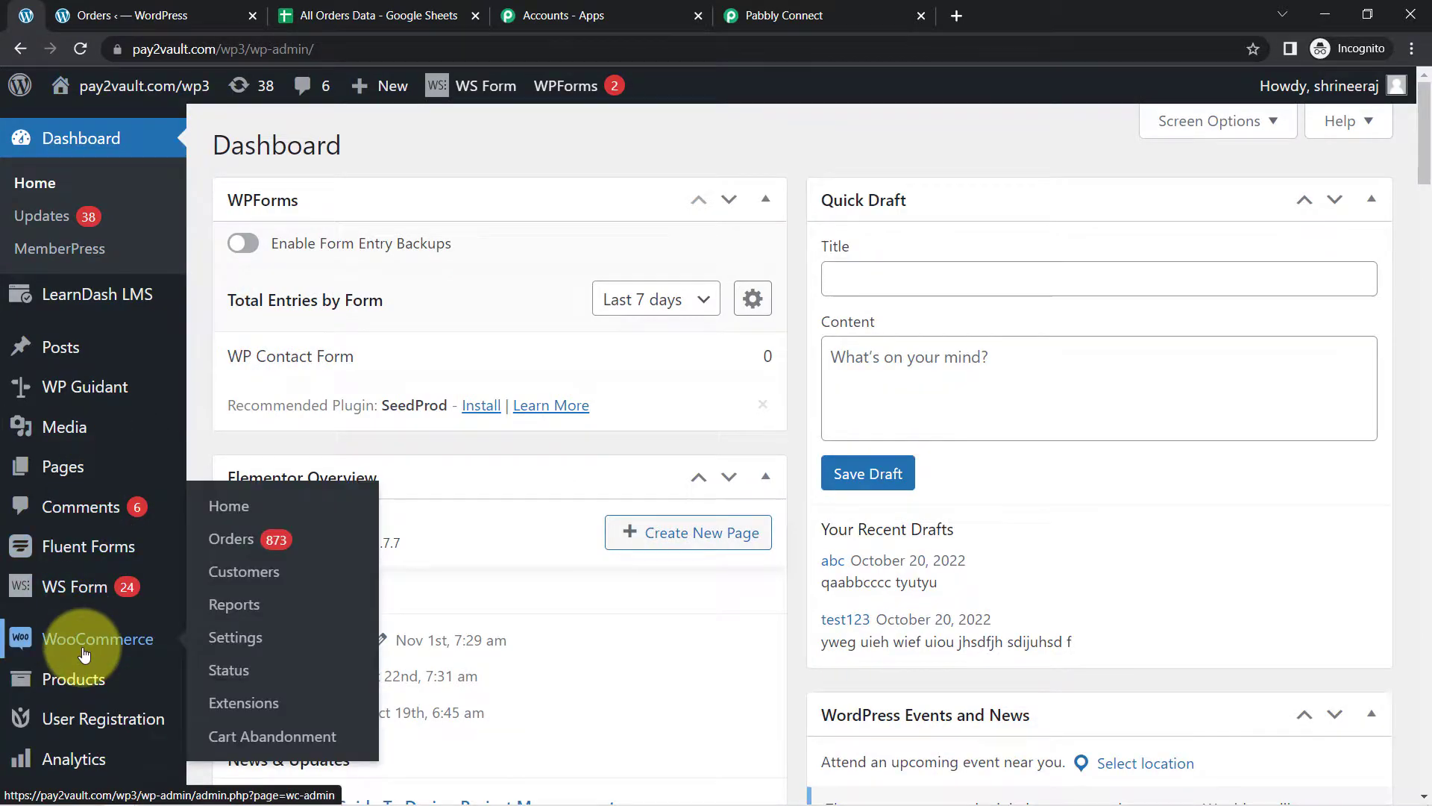
{"action": "left_click", "coordinate": [238, 640]}
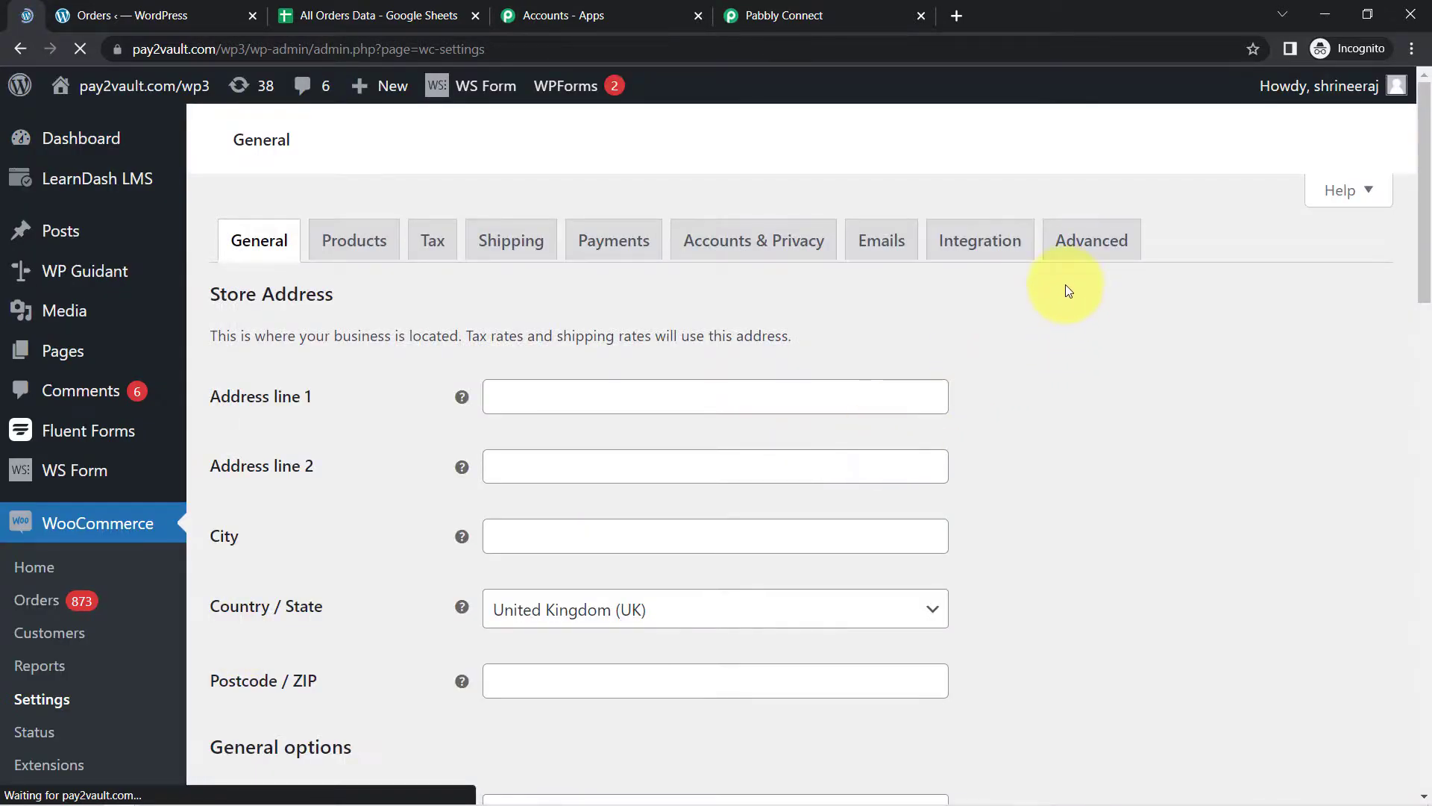
{"action": "left_click", "coordinate": [1104, 256]}
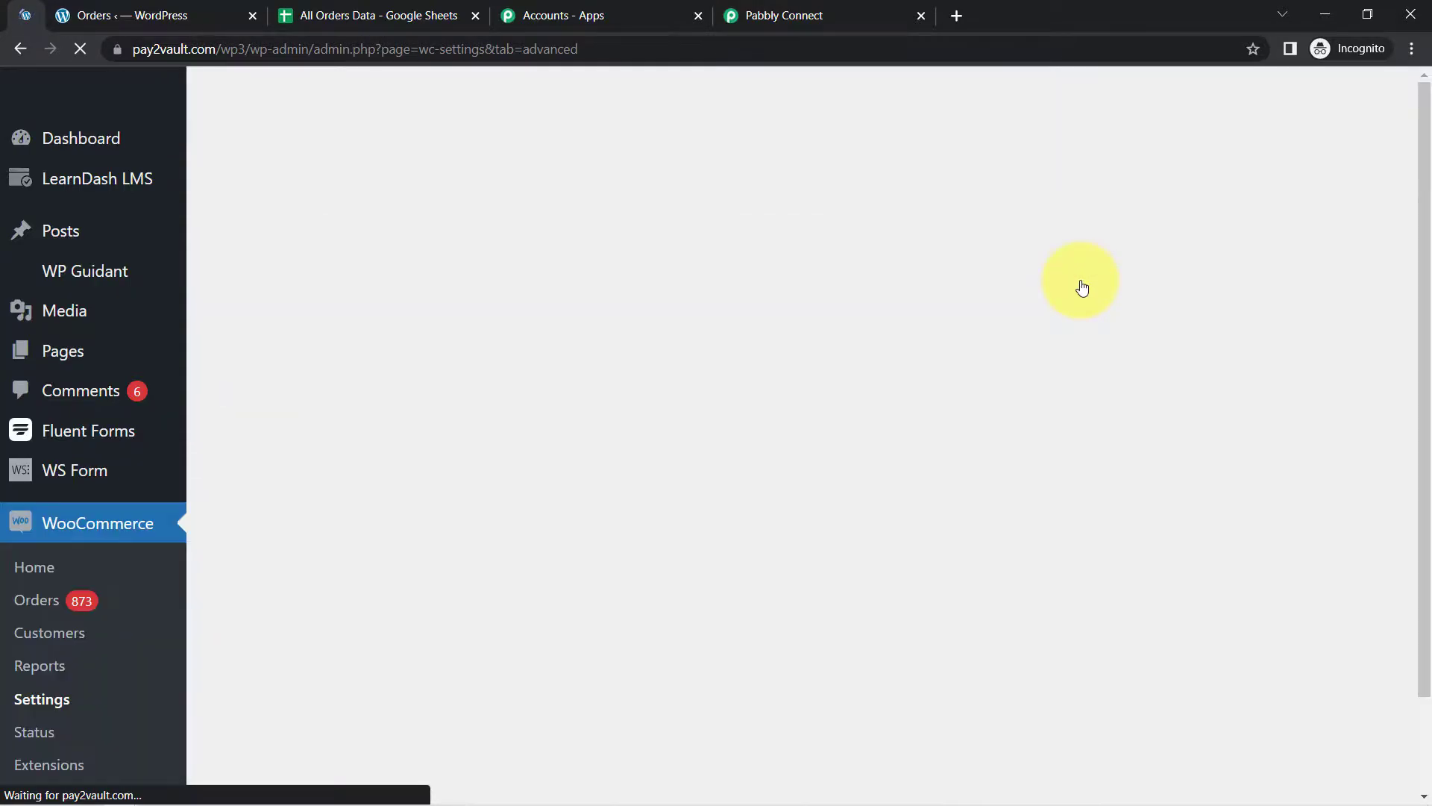
{"action": "left_click", "coordinate": [411, 288]}
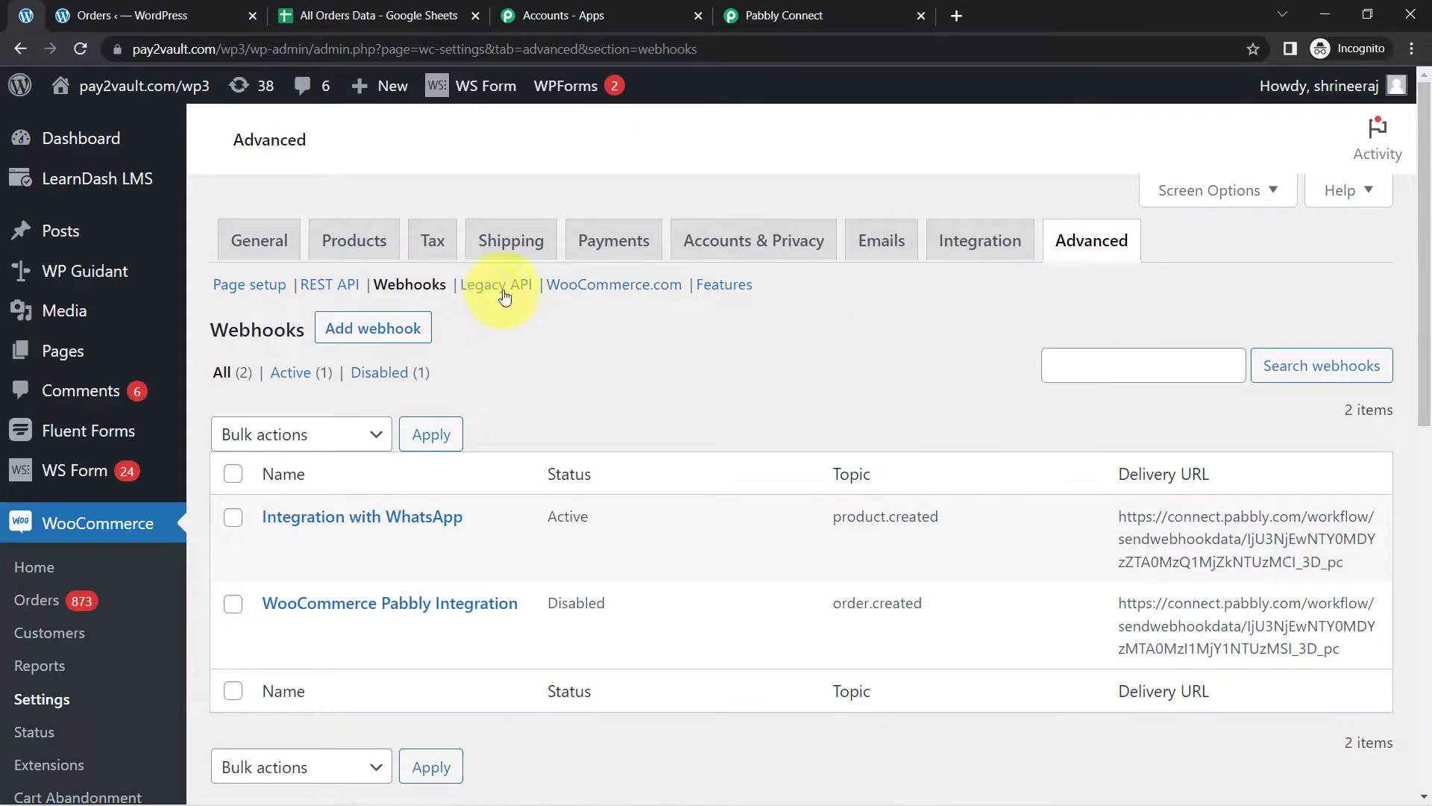
Add a webhook named 'WooCommerce & Google Sheets Integration', fixing its spelling, with status Active.
{"action": "left_click", "coordinate": [399, 340]}
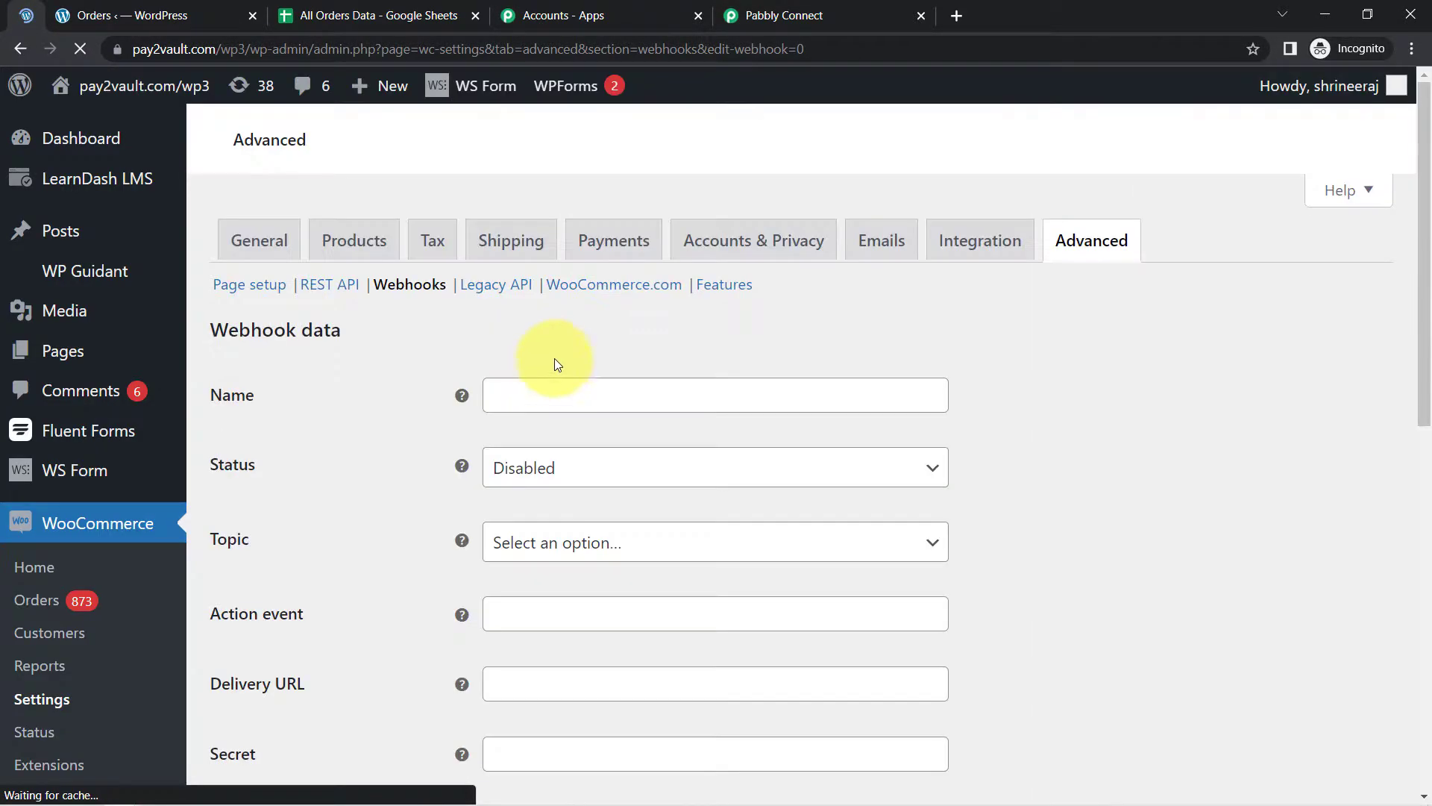
{"action": "left_click", "coordinate": [583, 406]}
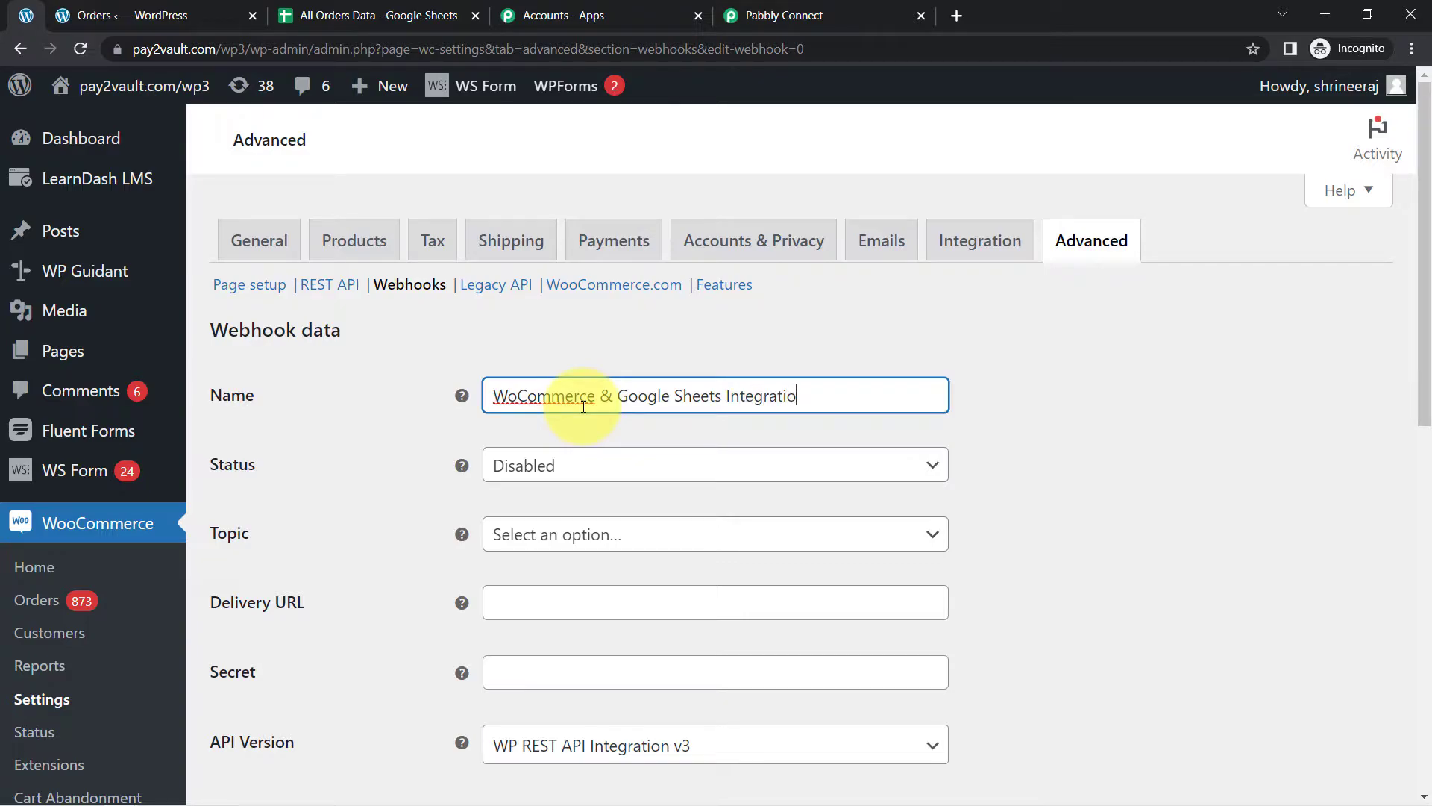
{"action": "right_click", "coordinate": [568, 400]}
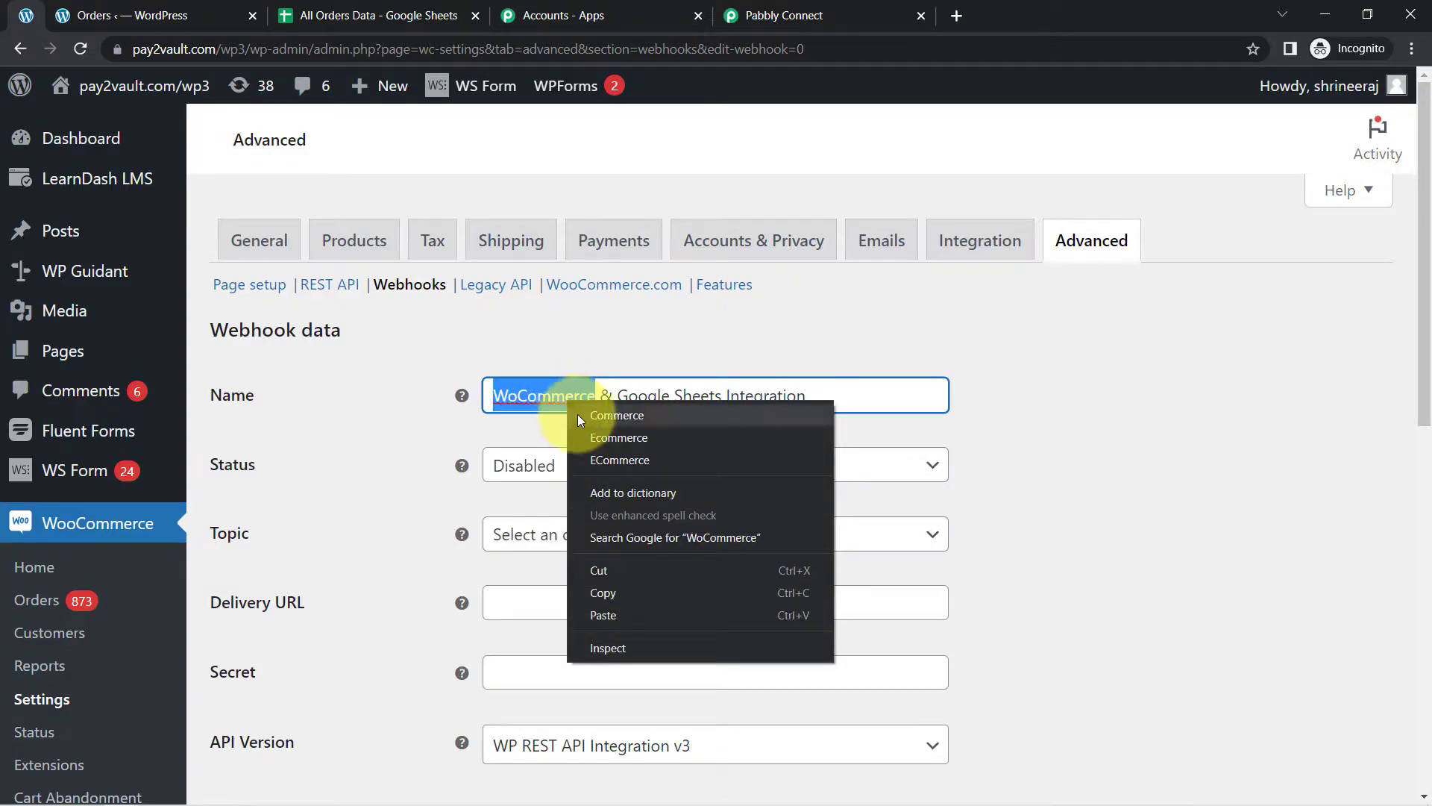
{"action": "left_click", "coordinate": [589, 418]}
{"action": "left_click", "coordinate": [516, 476]}
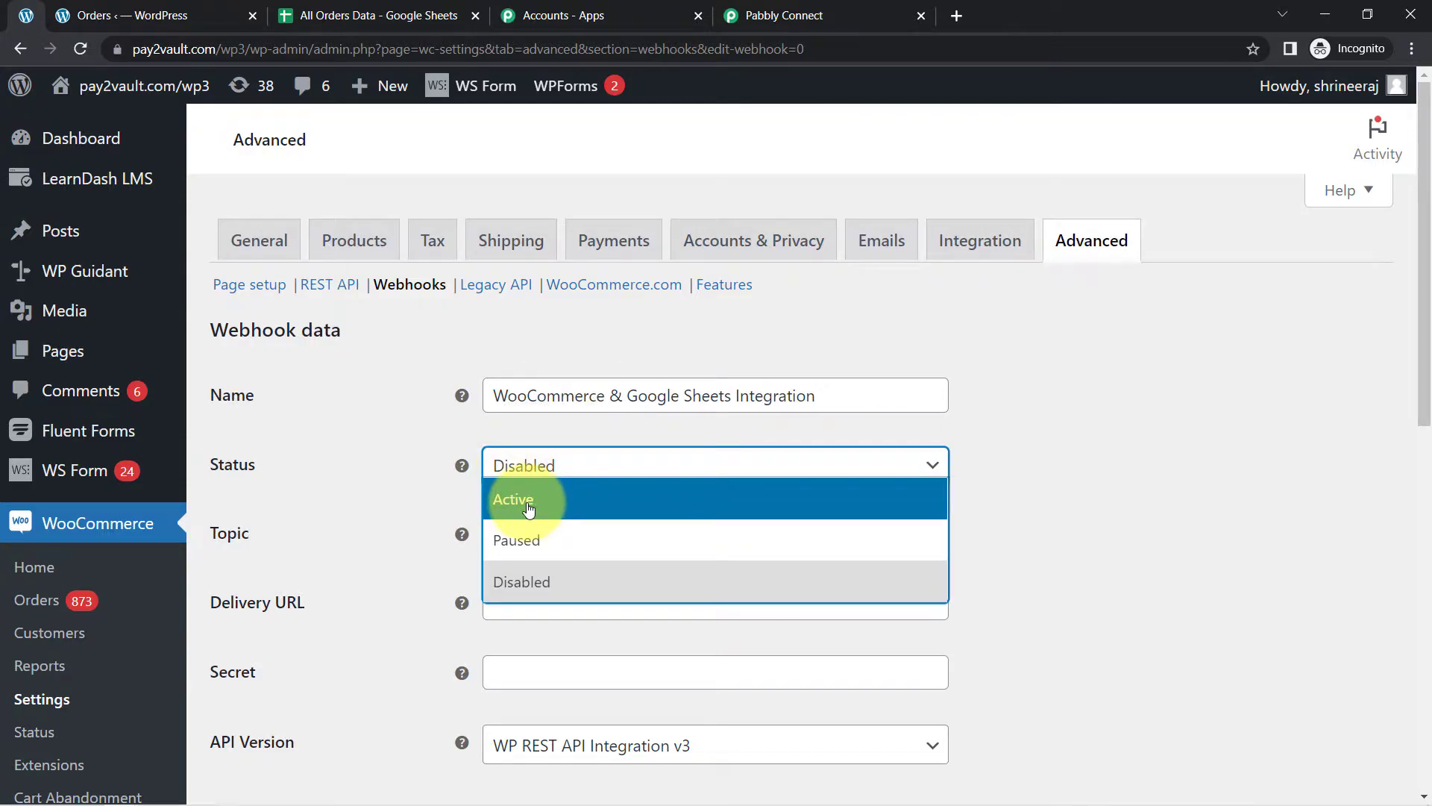
{"action": "left_click", "coordinate": [529, 500]}
Set the webhook topic to Order updated.
{"action": "left_click", "coordinate": [506, 546]}
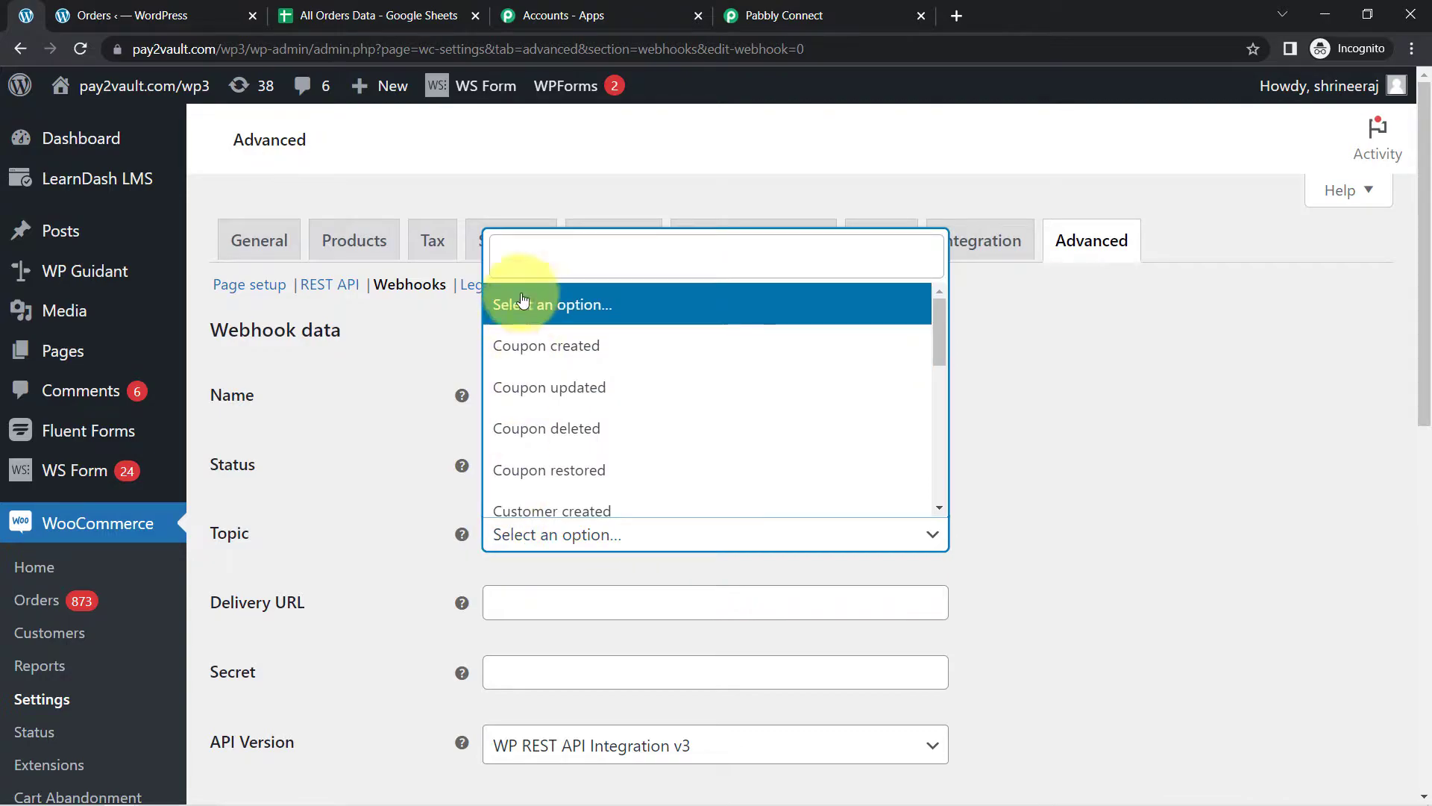
{"action": "left_click", "coordinate": [528, 260]}
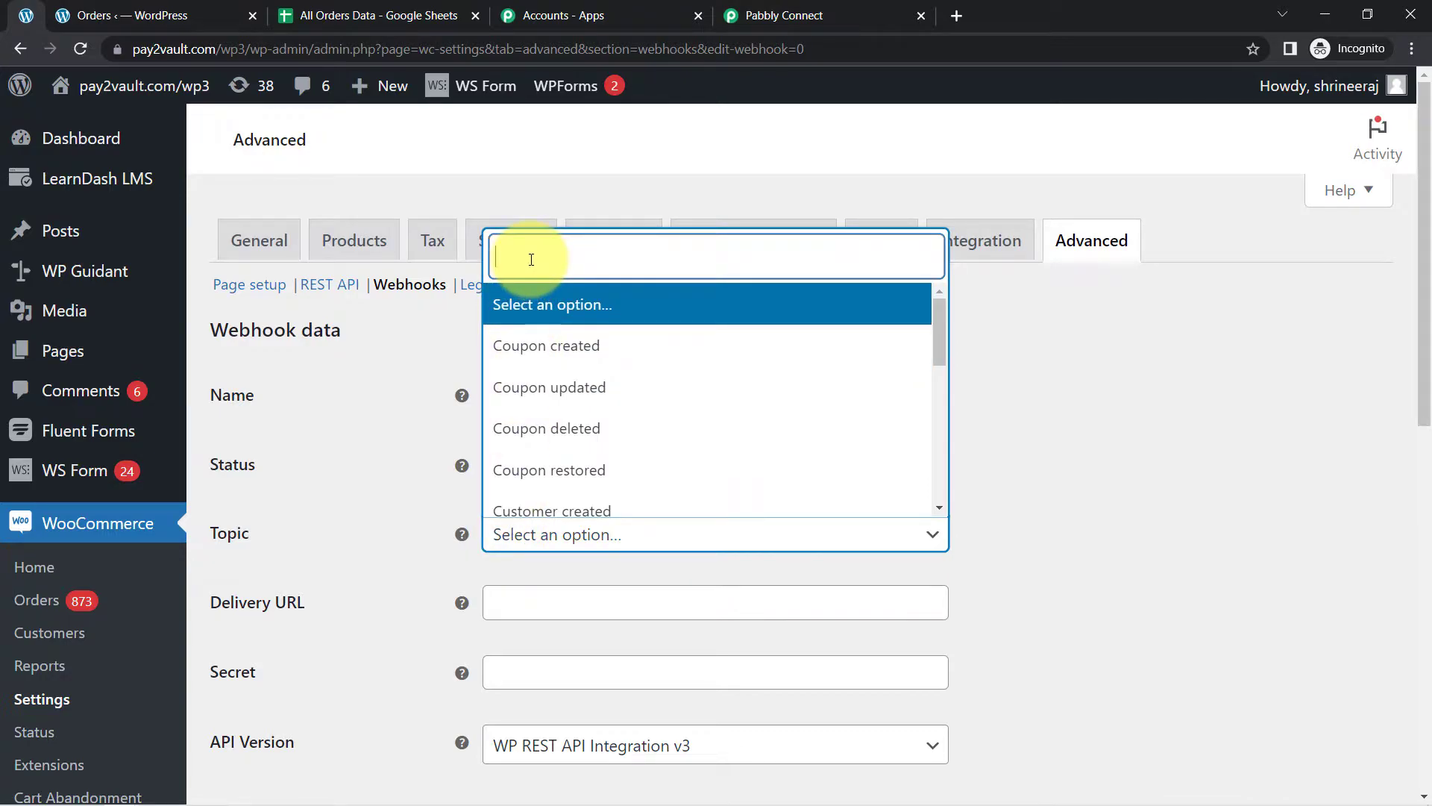
{"action": "type", "text": "order"}
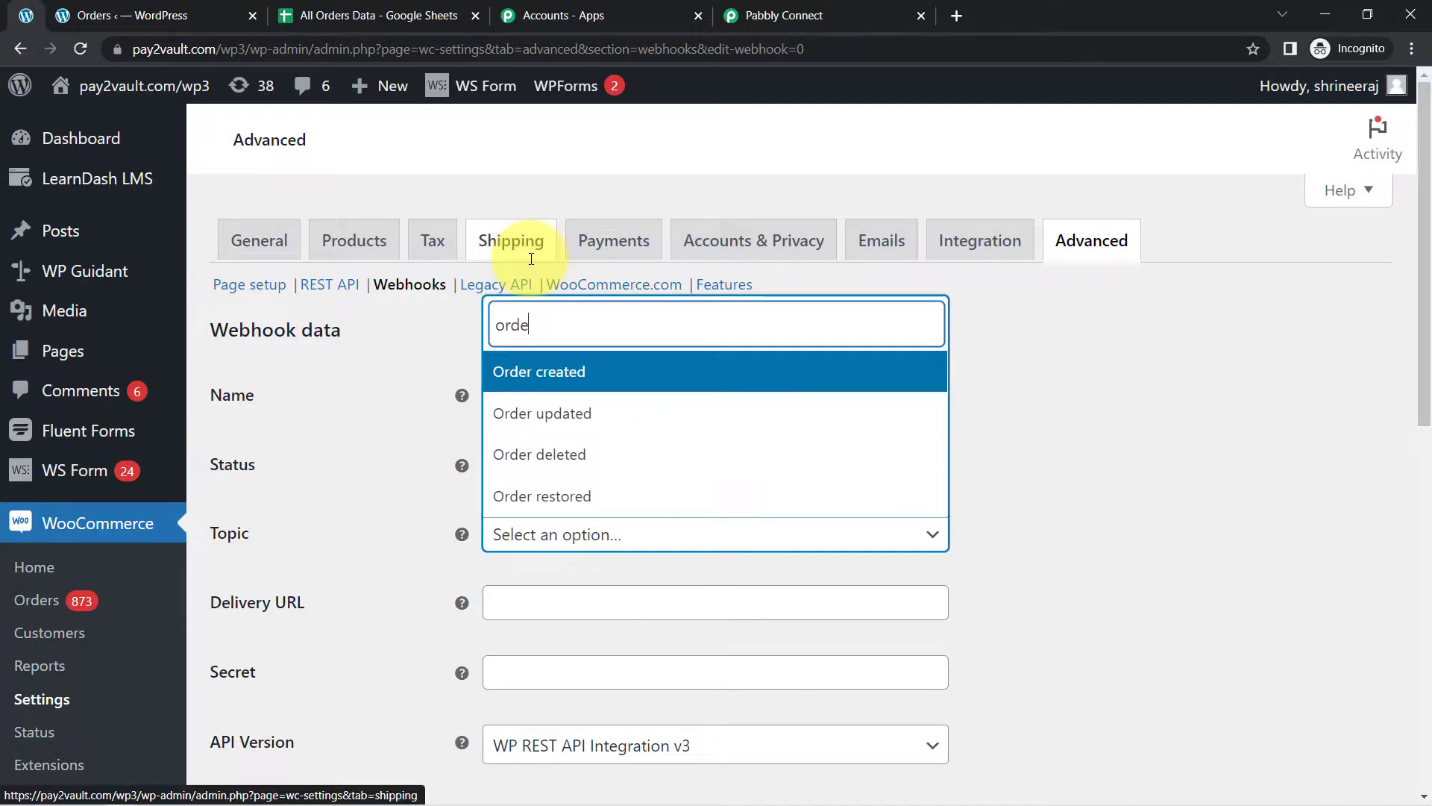
{"action": "left_click", "coordinate": [586, 416]}
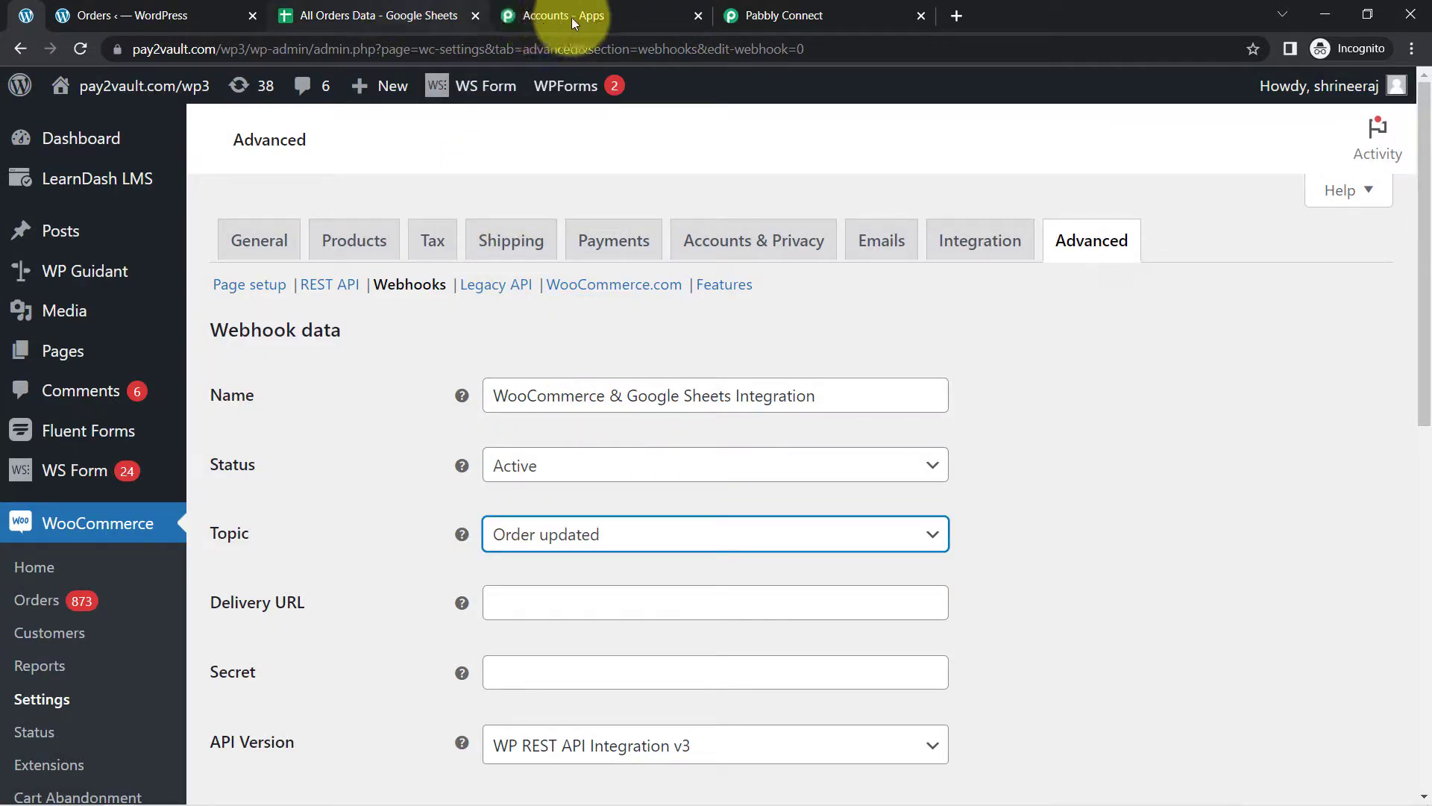
Paste the Pabbly Connect webhook URL as the Delivery URL and save the webhook.
{"action": "left_click", "coordinate": [758, 15]}
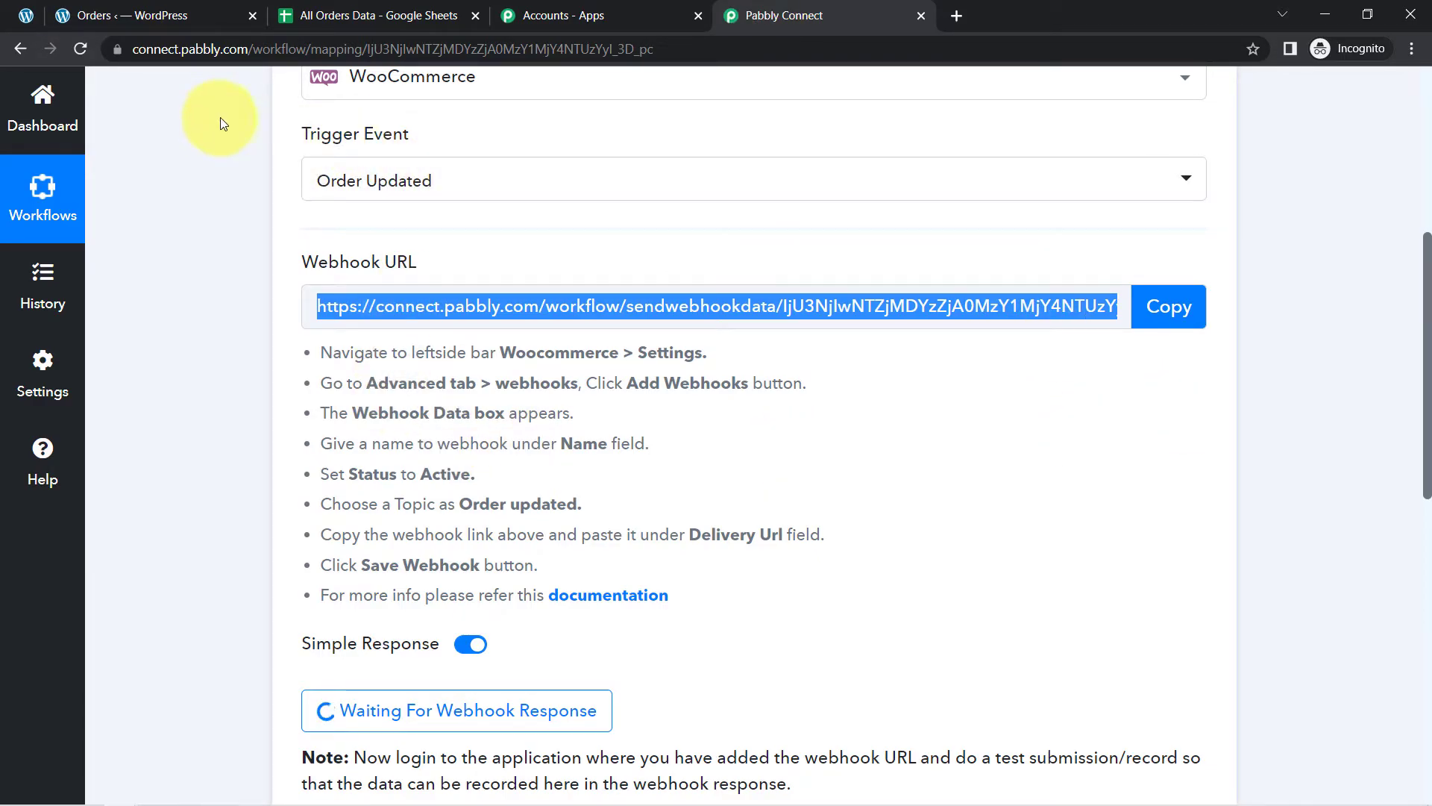
{"action": "left_click", "coordinate": [34, 23]}
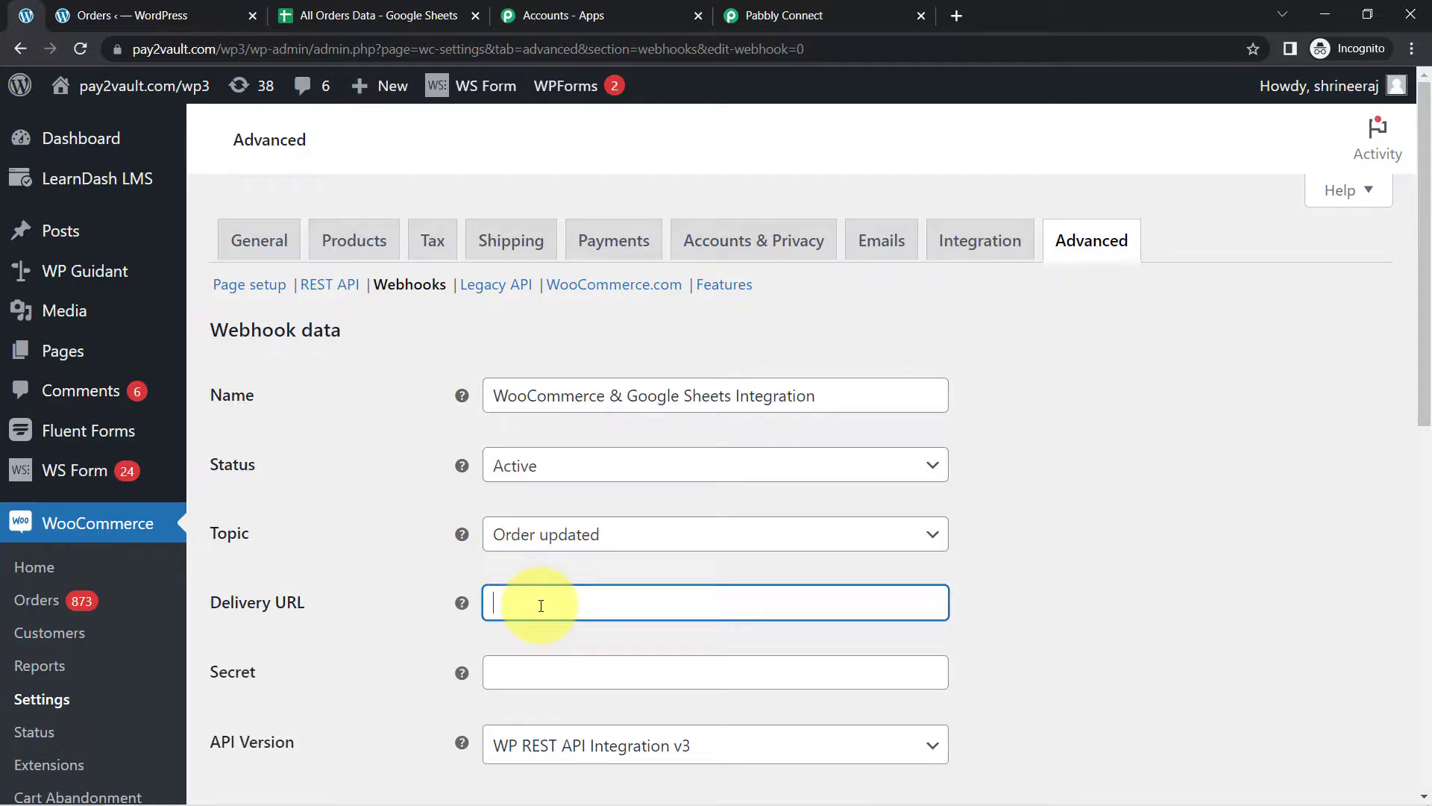
{"action": "key", "text": "ctrl+v"}
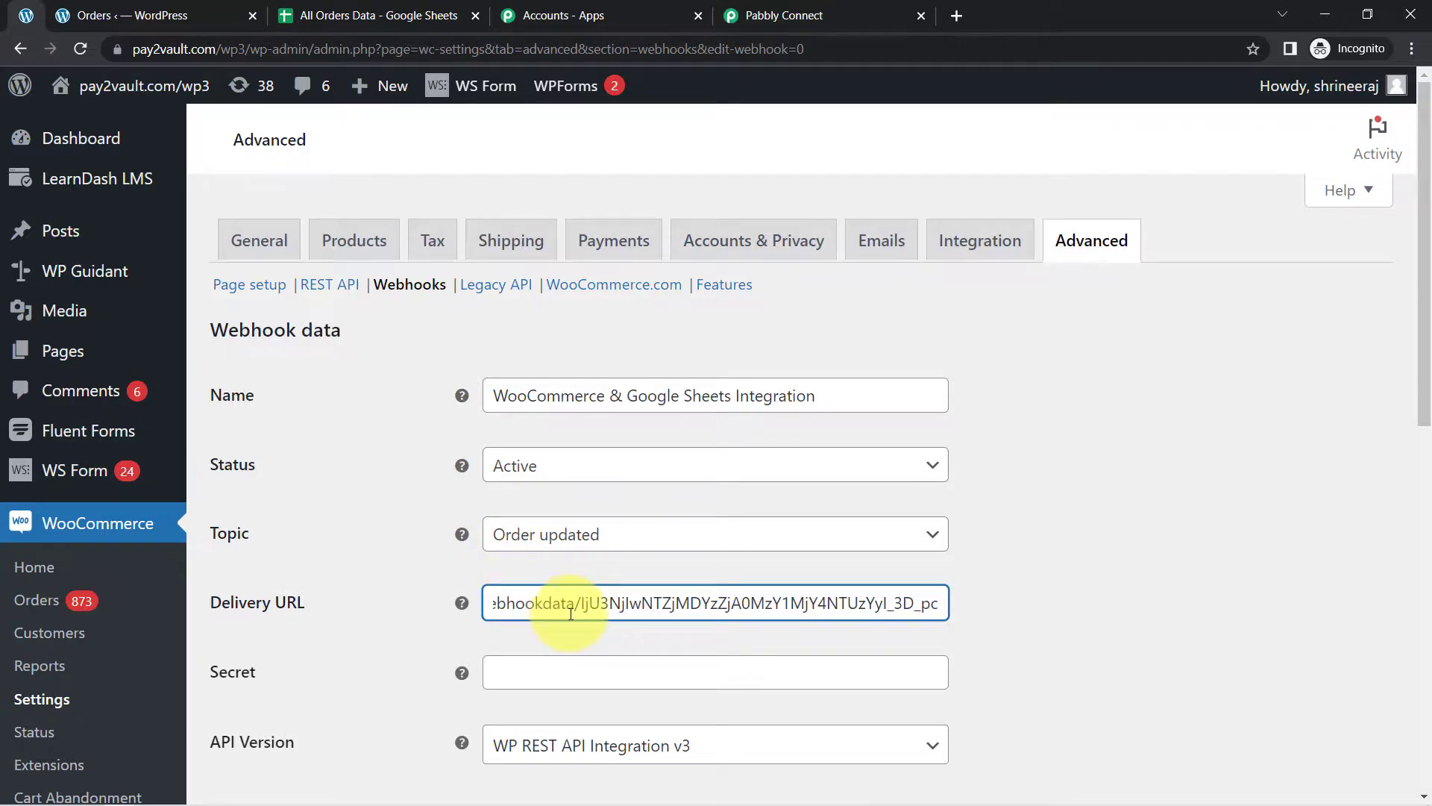
{"action": "left_click_drag", "start_coordinate": [1426, 294], "coordinate": [1415, 408]}
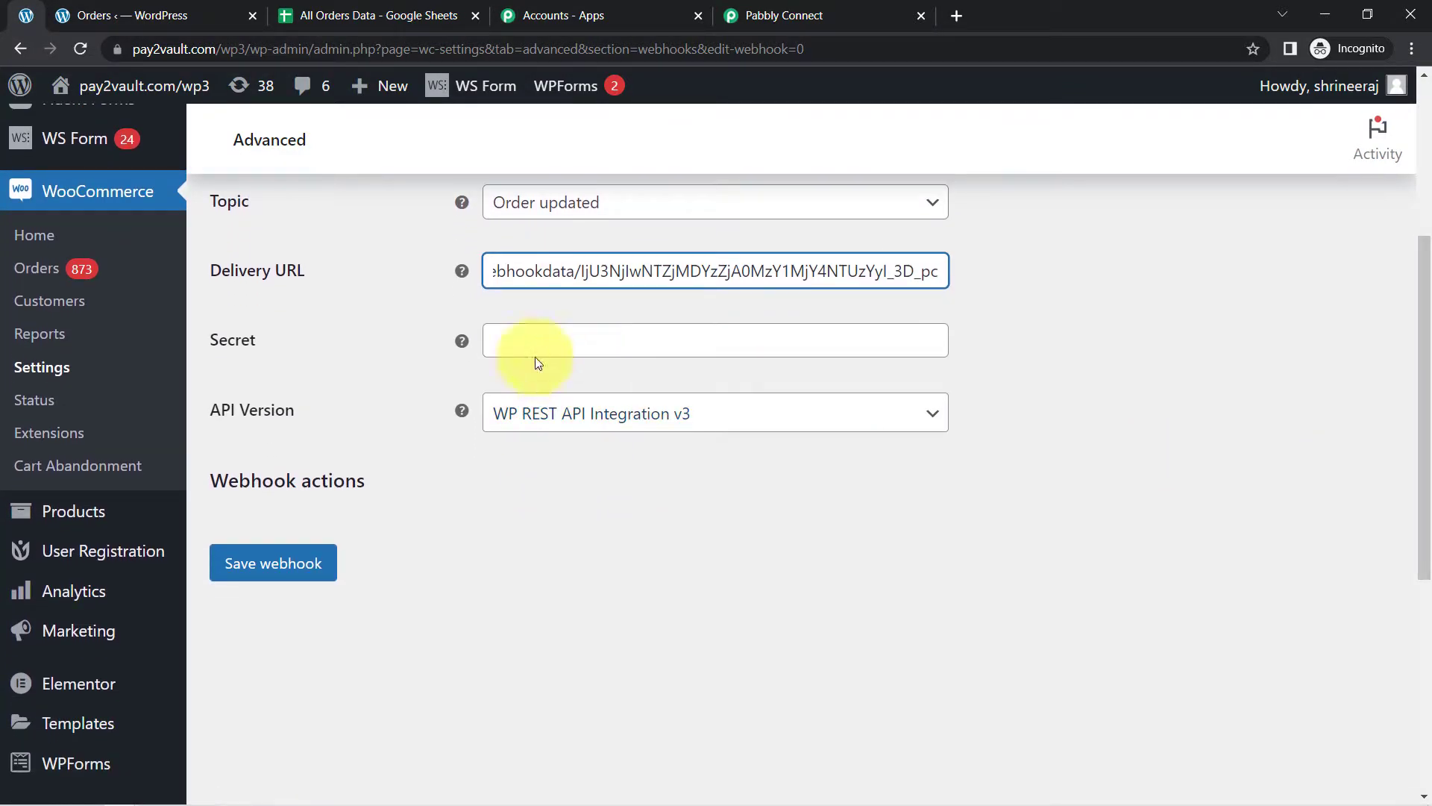
{"action": "left_click", "coordinate": [257, 578]}
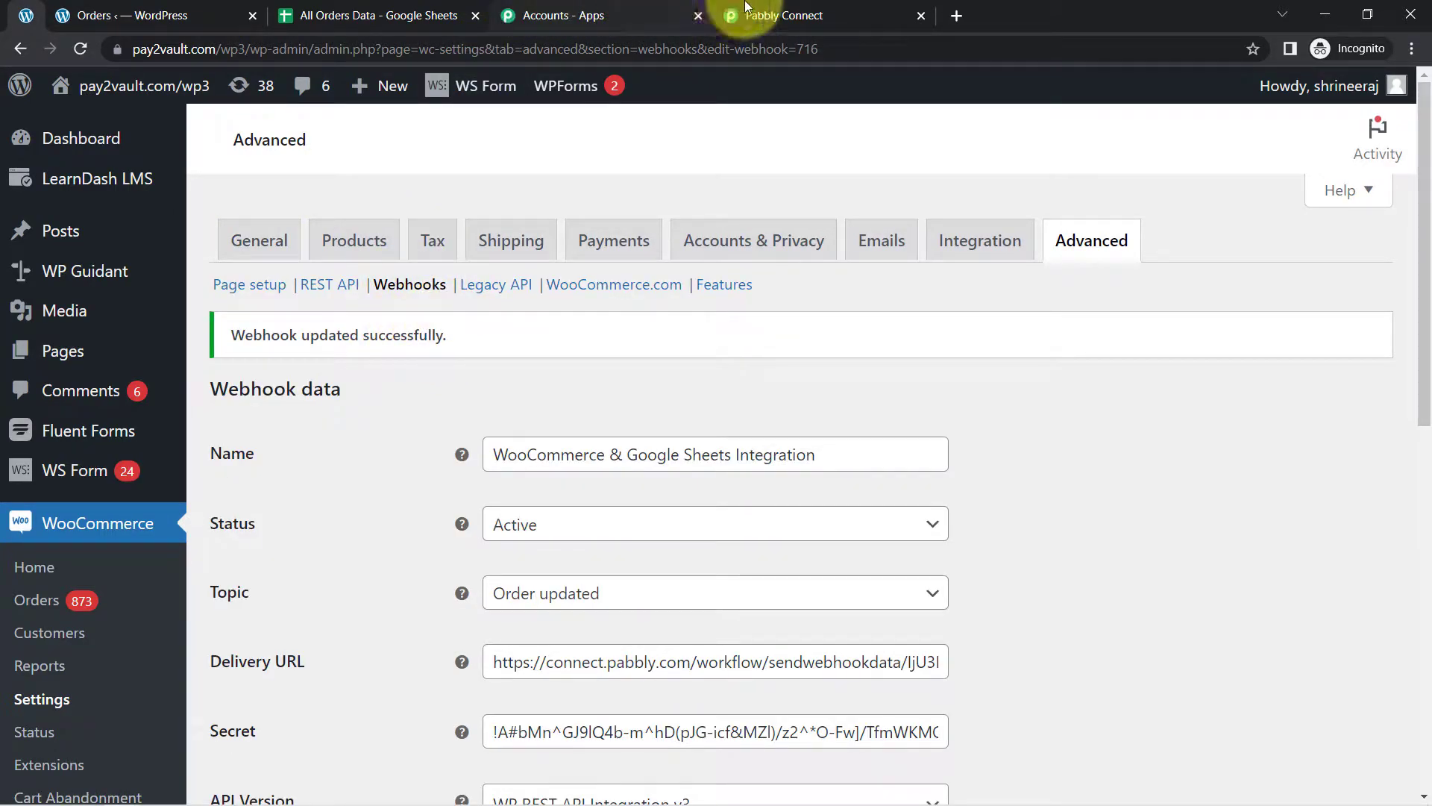
{"action": "left_click", "coordinate": [787, 15]}
Re-capture the webhook response in Pabbly Connect, confirming with Yes.
{"action": "left_click_drag", "start_coordinate": [1429, 250], "coordinate": [1424, 377]}
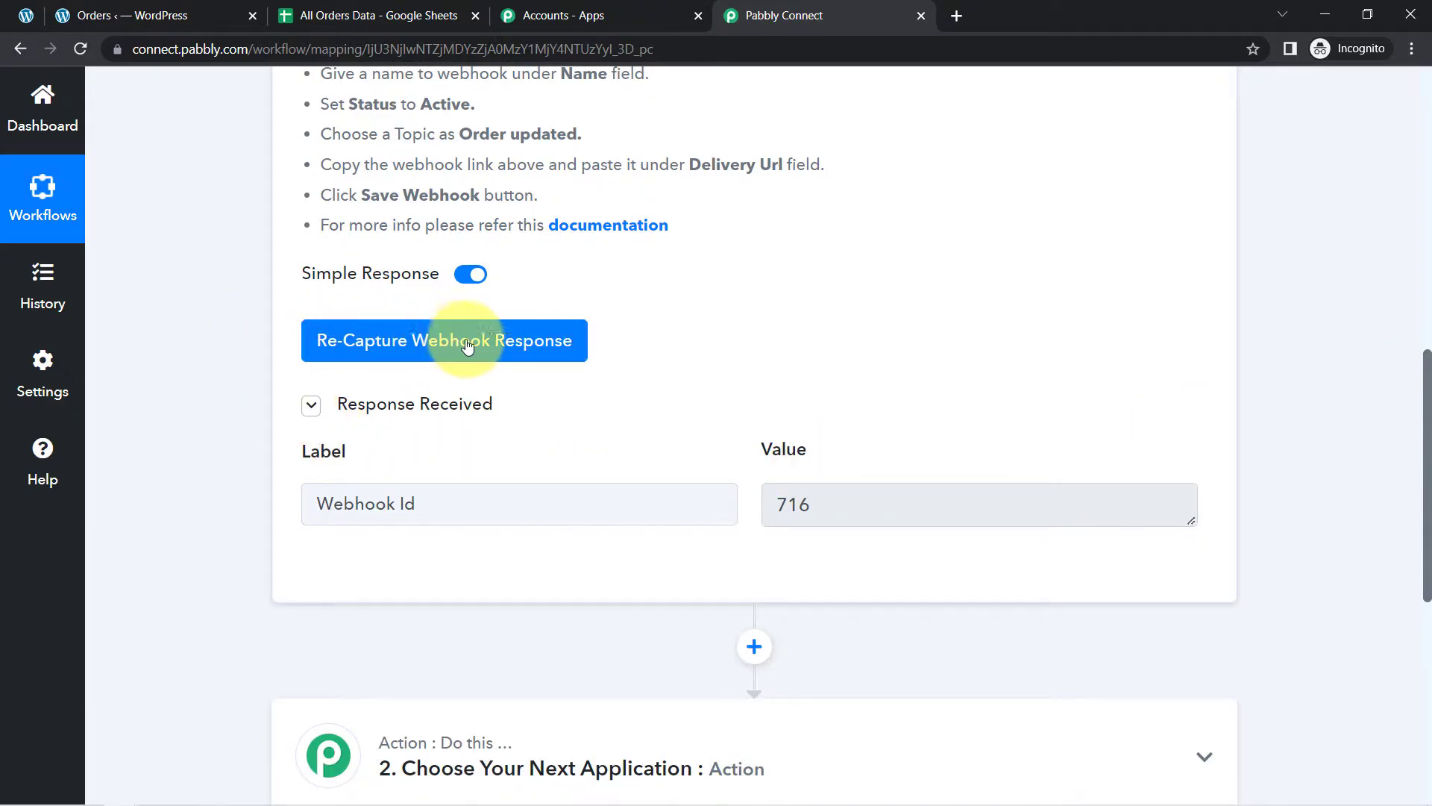
{"action": "left_click", "coordinate": [419, 343]}
{"action": "left_click", "coordinate": [663, 570]}
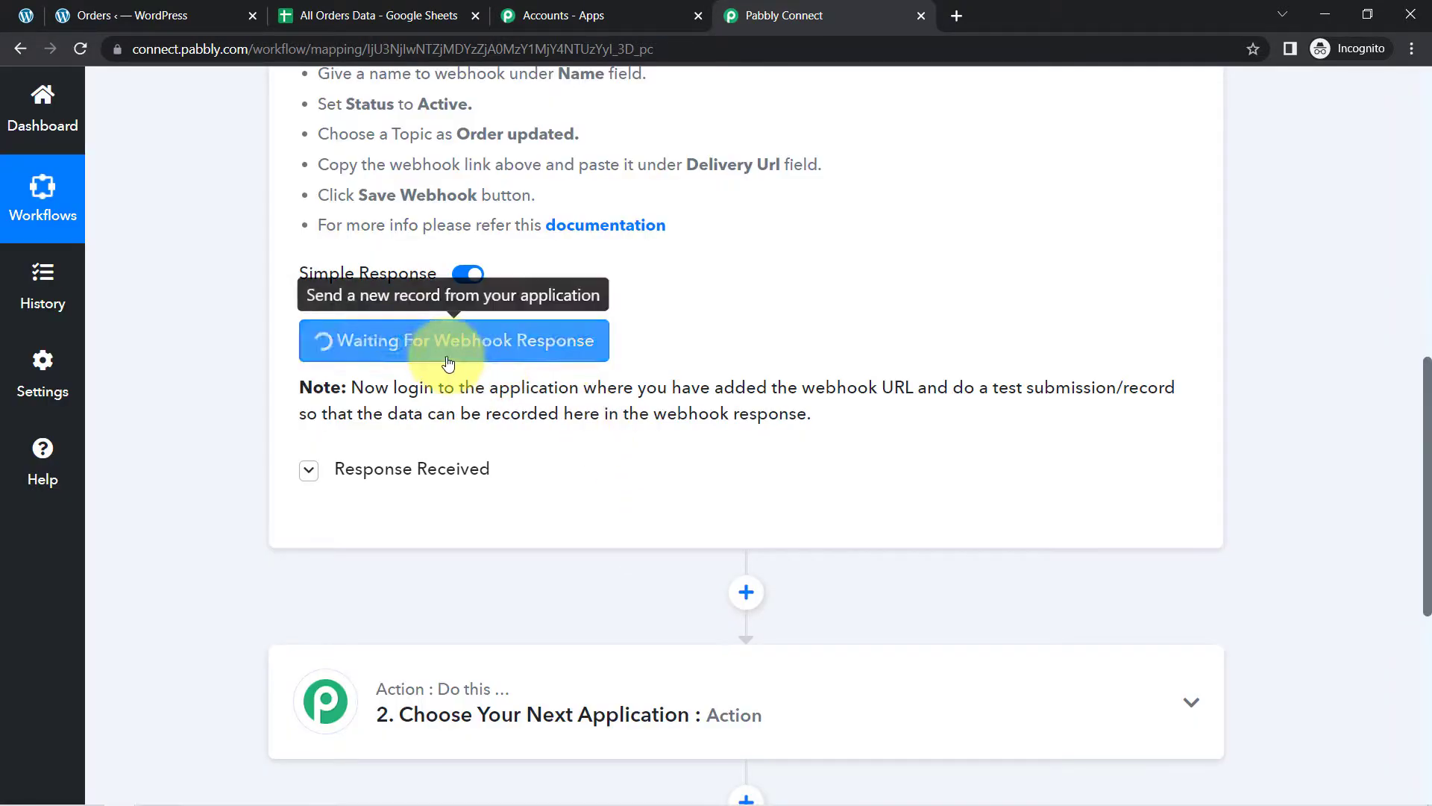
Read the note about sending a test record, then return to the WordPress webhook page.
{"action": "left_click_drag", "start_coordinate": [670, 387], "coordinate": [657, 387]}
{"action": "left_click_drag", "start_coordinate": [438, 387], "coordinate": [758, 411]}
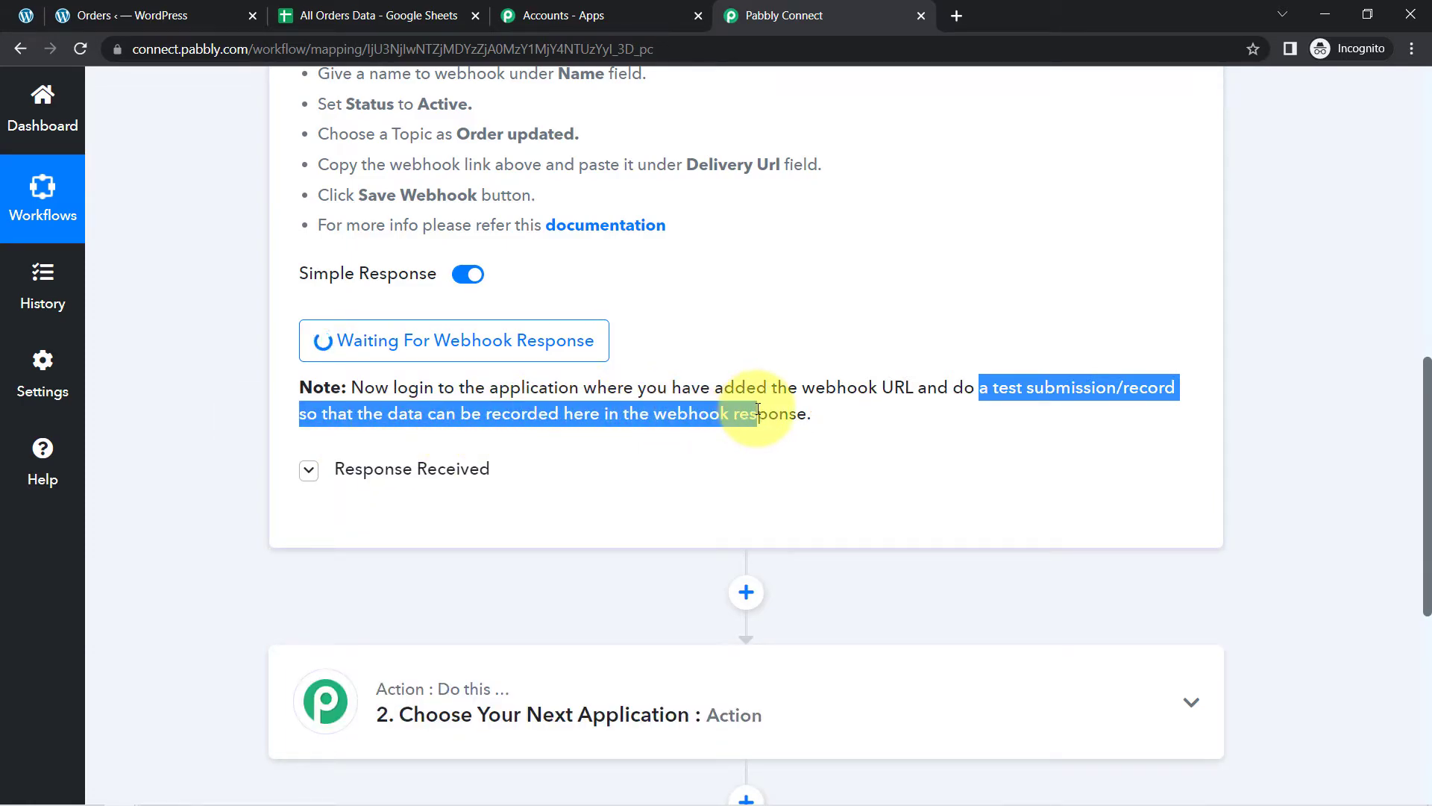
{"action": "left_click", "coordinate": [983, 403]}
{"action": "left_click_drag", "start_coordinate": [964, 377], "coordinate": [1123, 379]}
{"action": "left_click_drag", "start_coordinate": [1426, 474], "coordinate": [1397, 297]}
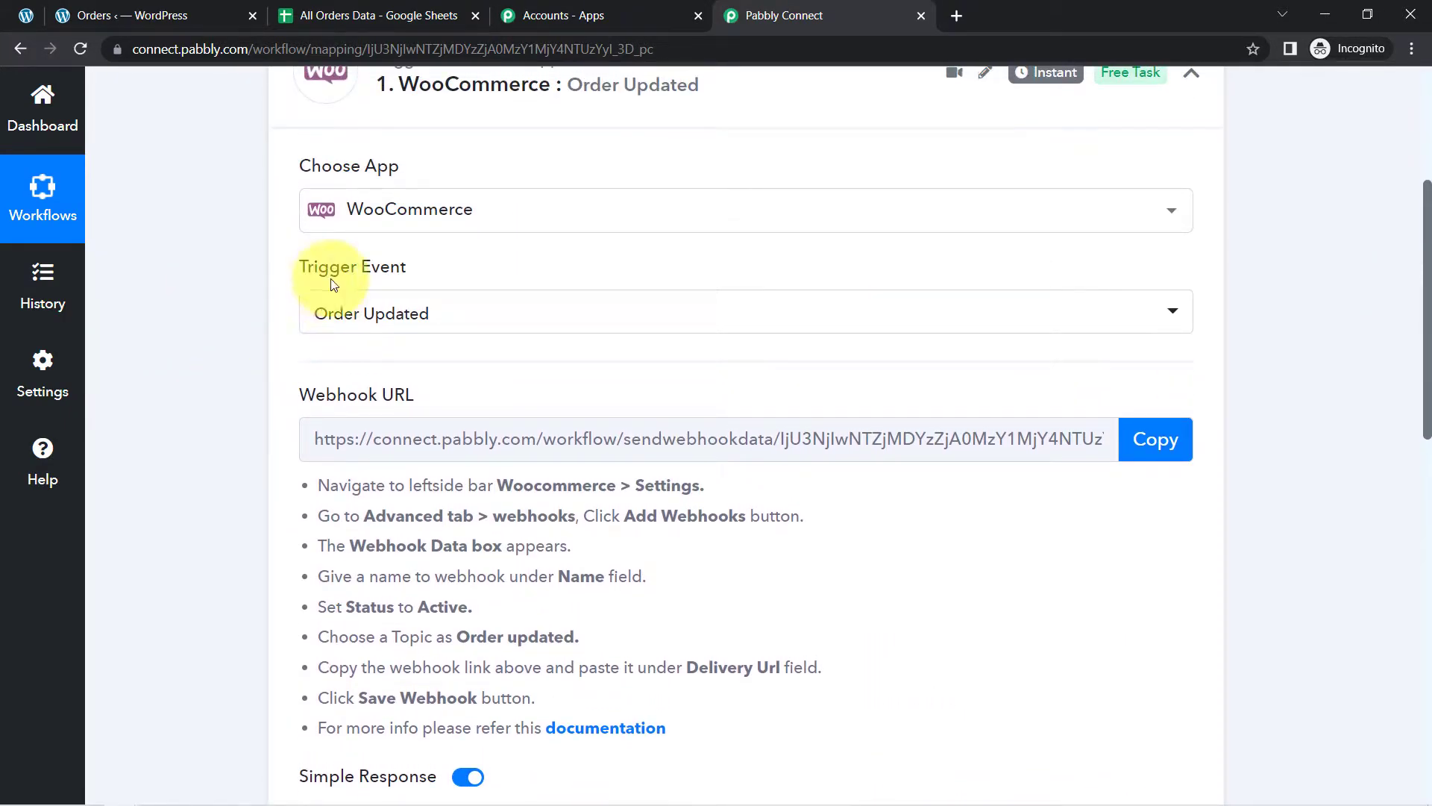
{"action": "mouse_move", "coordinate": [378, 283]}
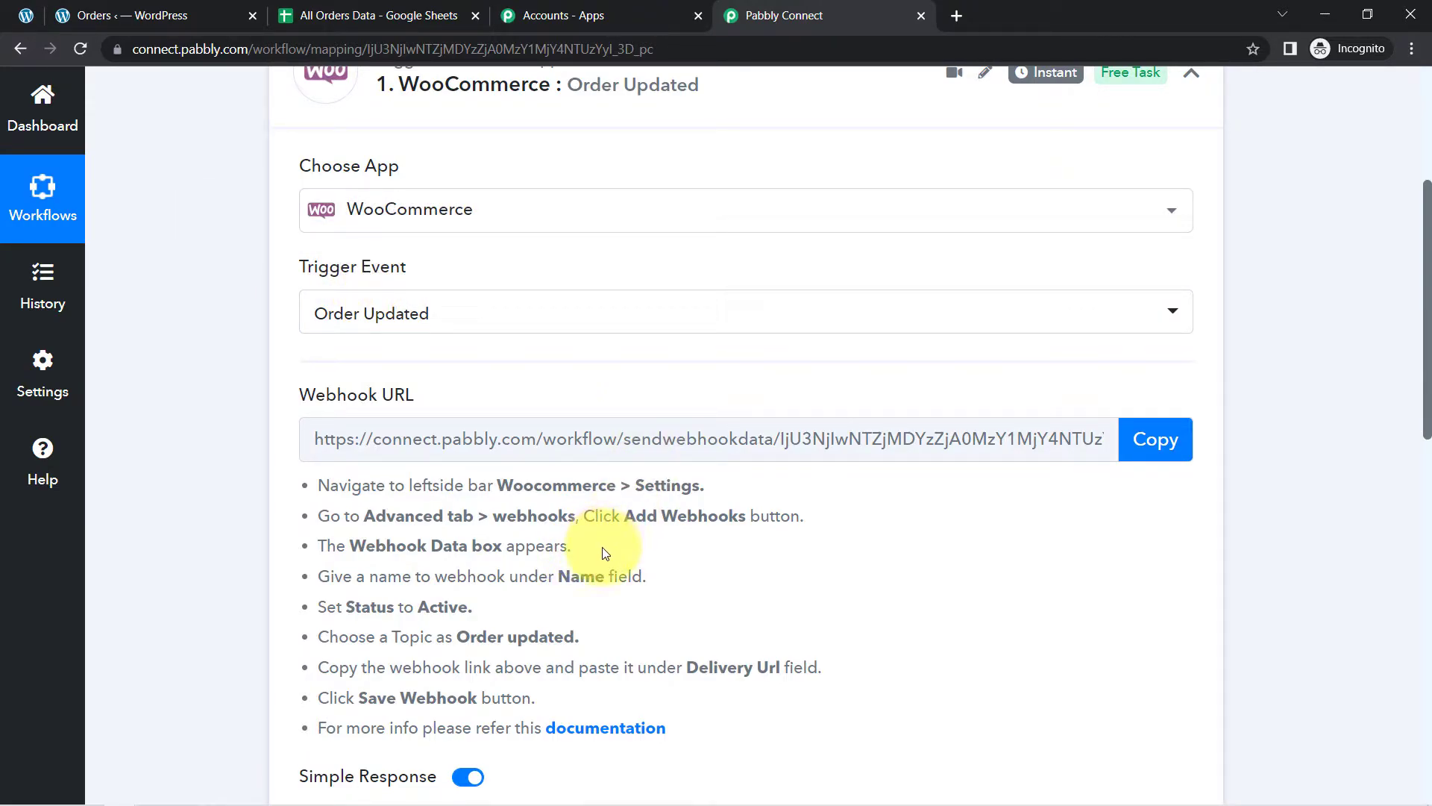
{"action": "left_click", "coordinate": [25, 15]}
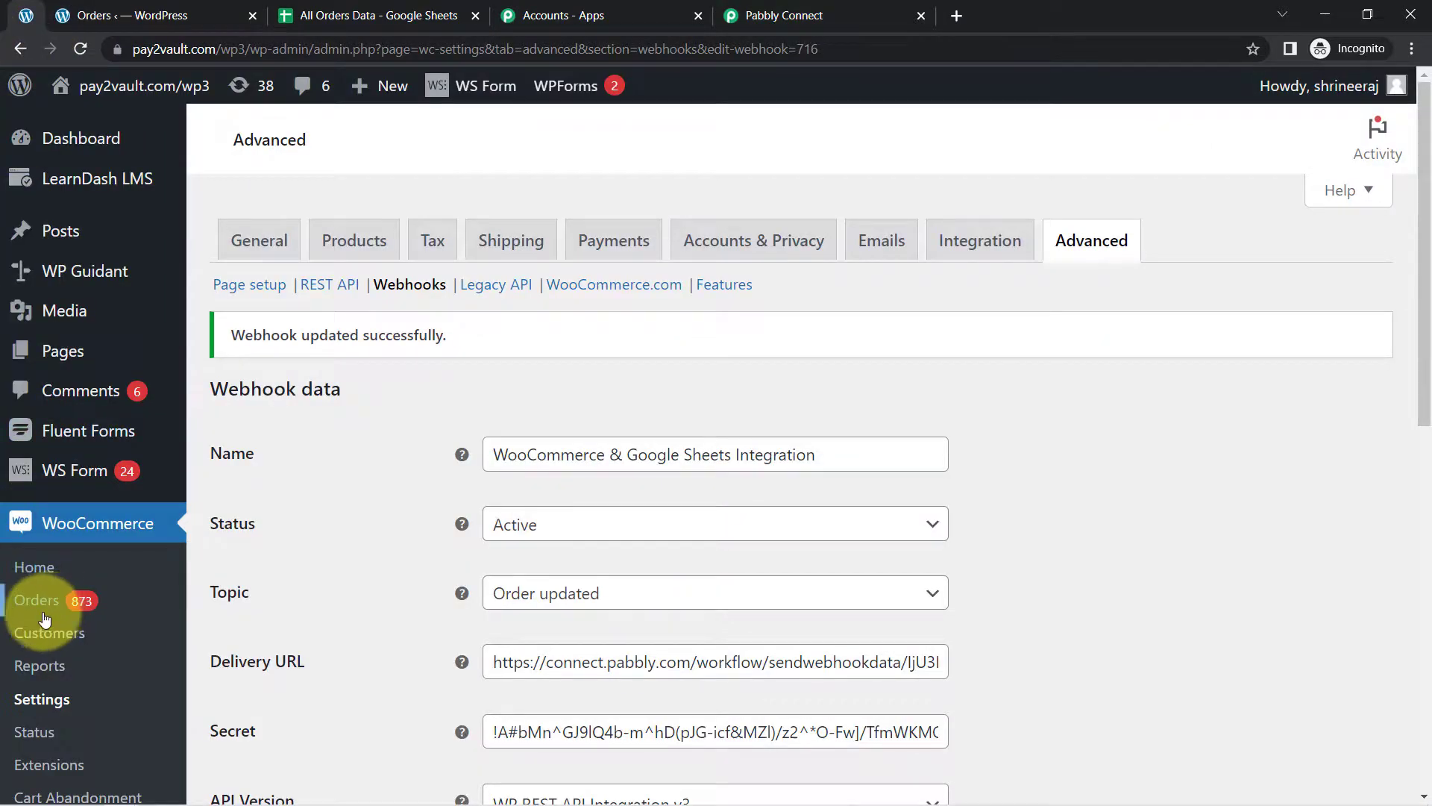
Open WooCommerce Orders without the LearnDash notice, check the sheet's order statuses, and return to Orders.
{"action": "left_click", "coordinate": [42, 603]}
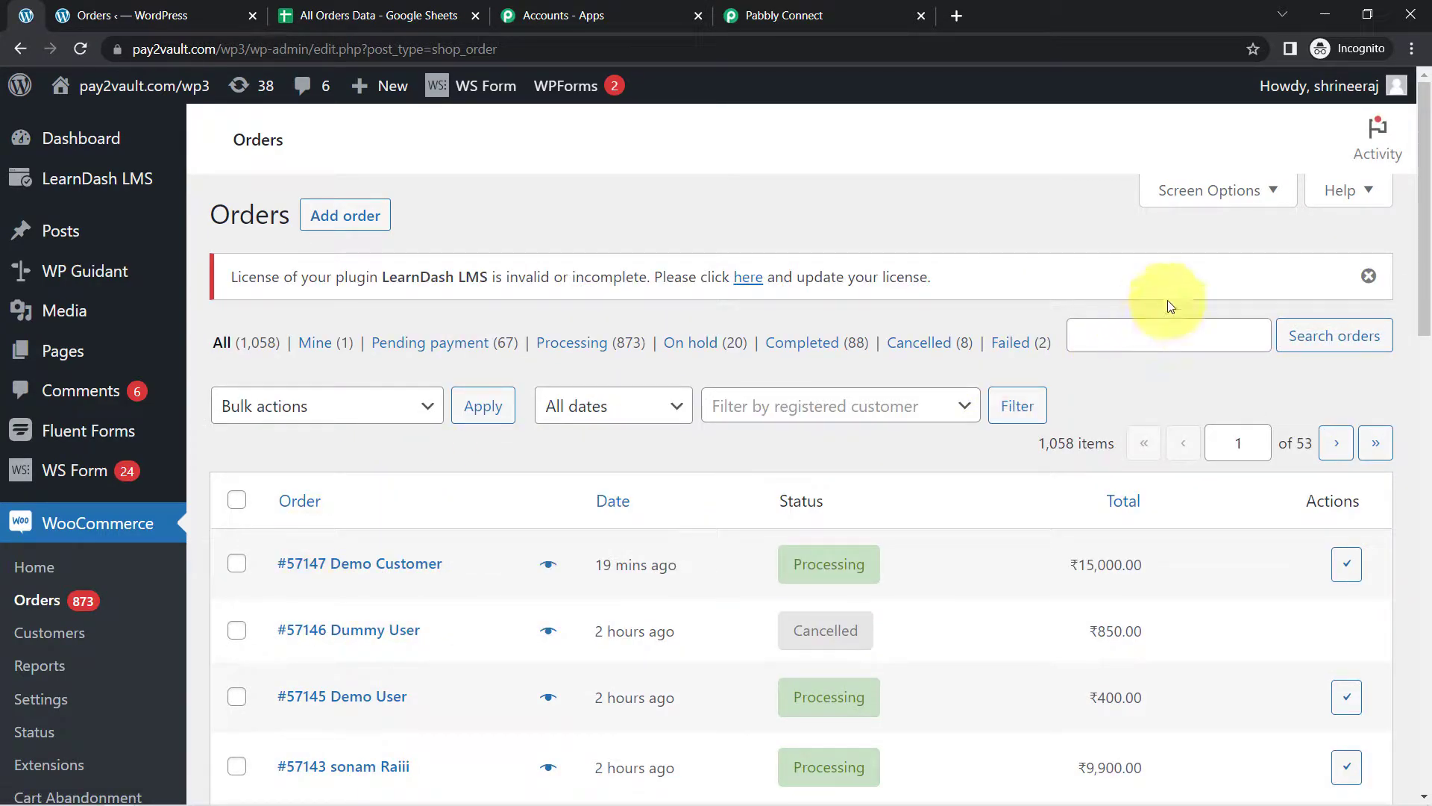
{"action": "left_click", "coordinate": [1368, 276]}
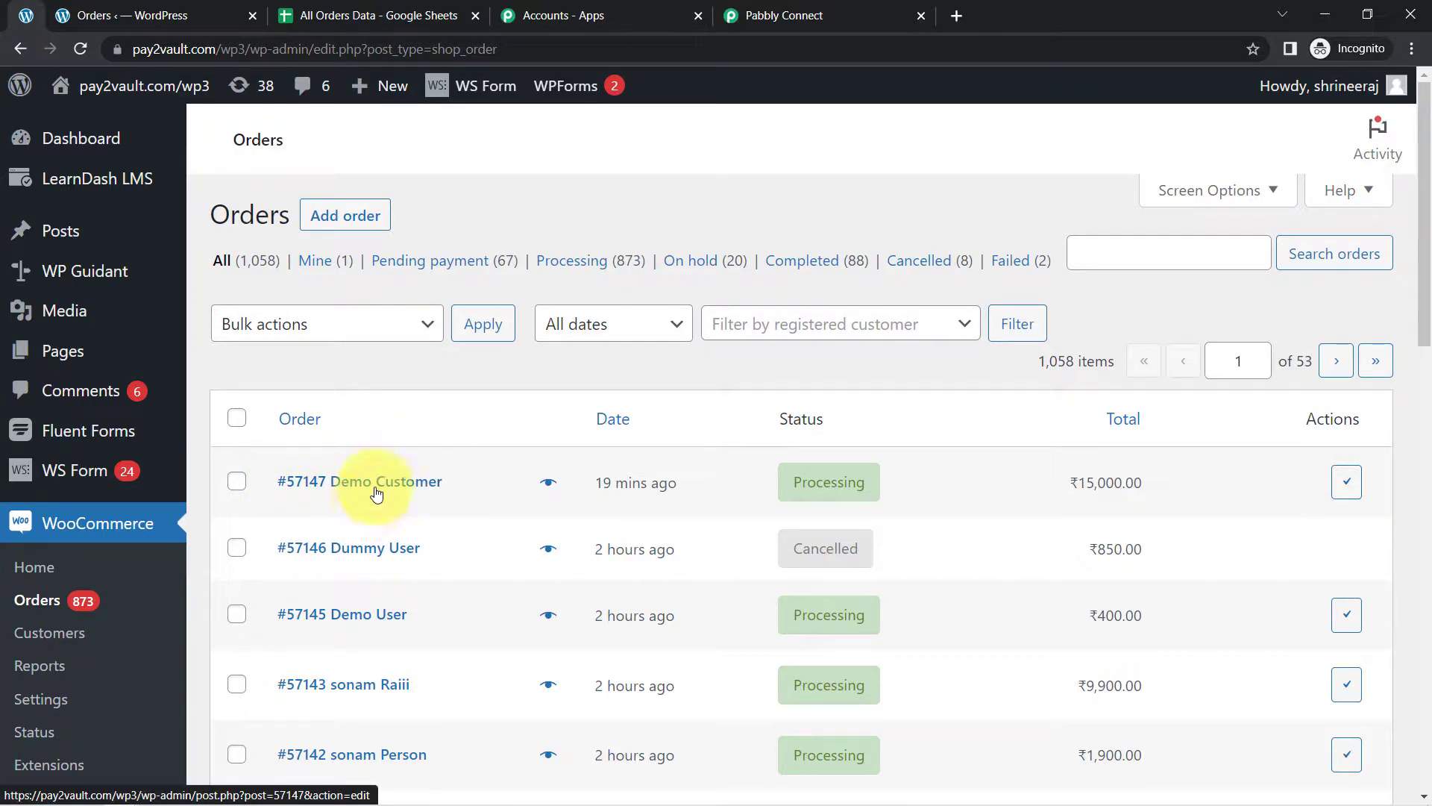
{"action": "left_click", "coordinate": [356, 15]}
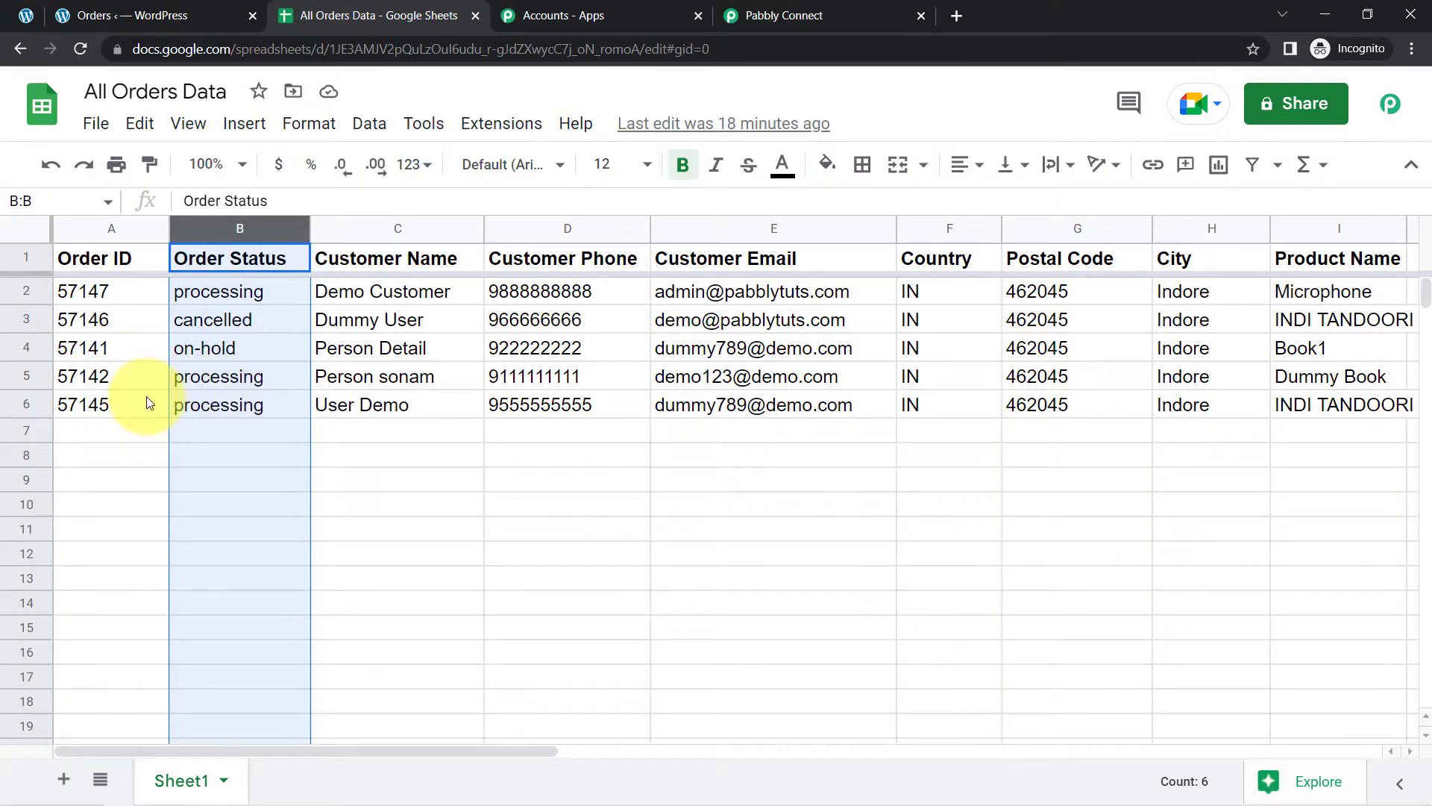
{"action": "left_click", "coordinate": [148, 403]}
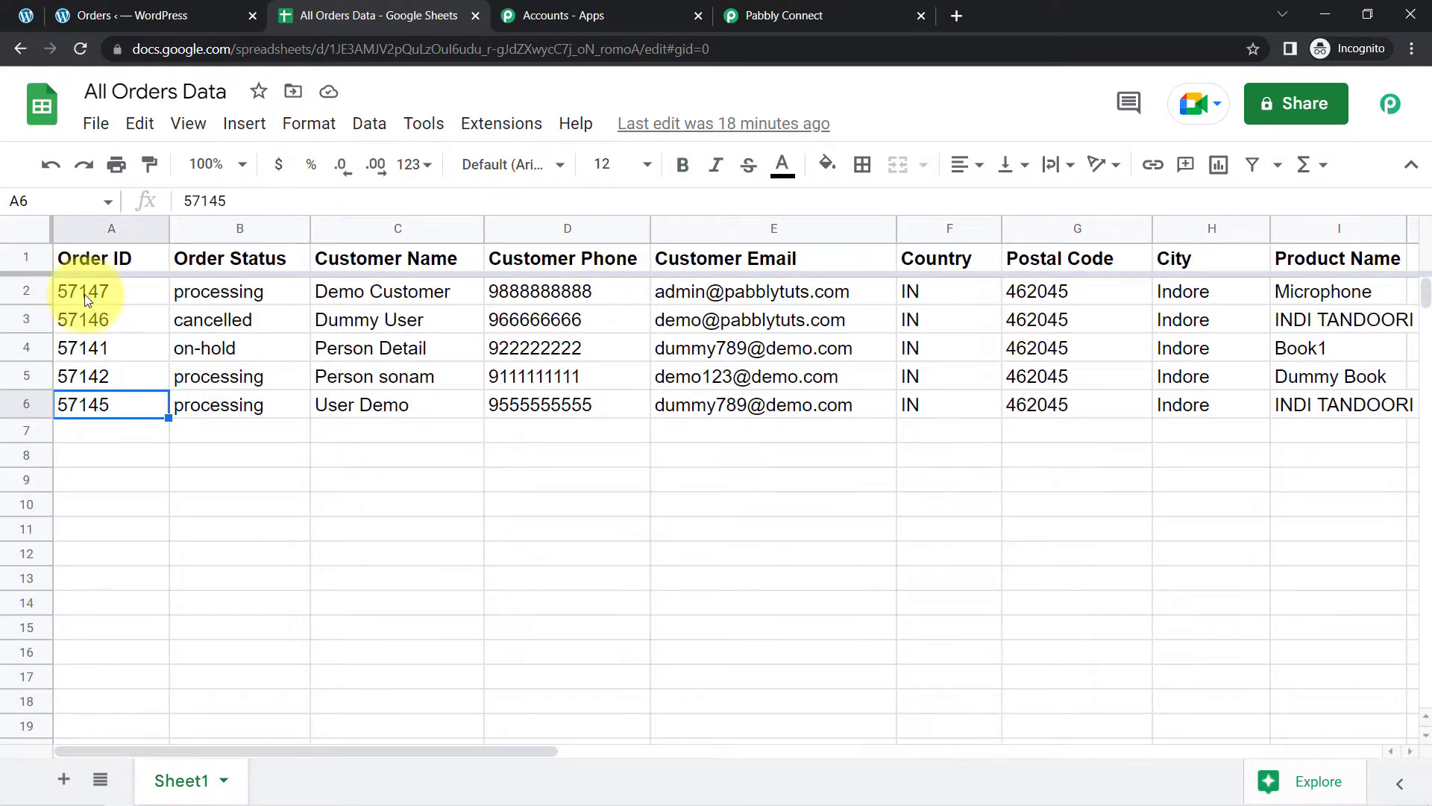
{"action": "left_click", "coordinate": [239, 295]}
{"action": "left_click", "coordinate": [427, 297]}
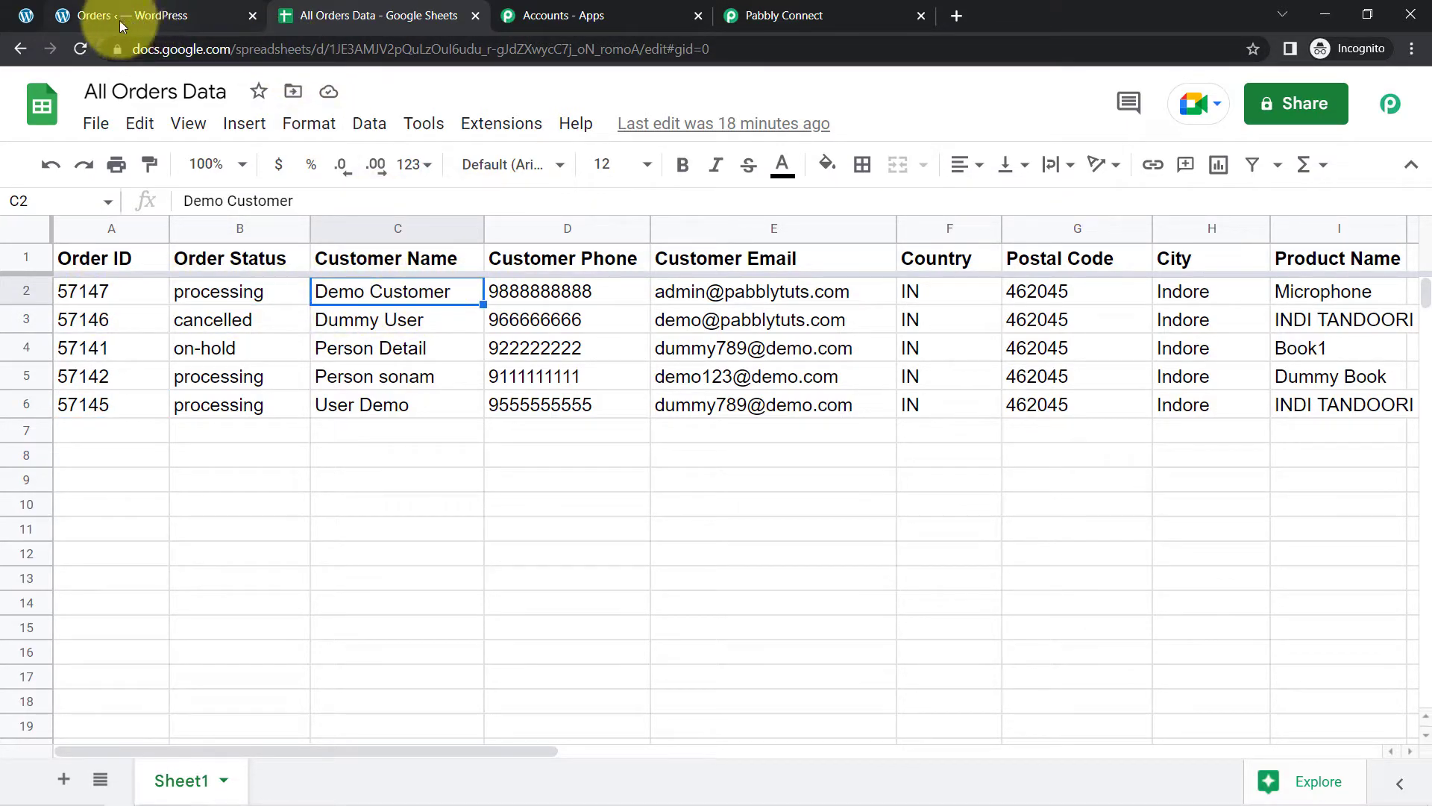
{"action": "left_click", "coordinate": [149, 15]}
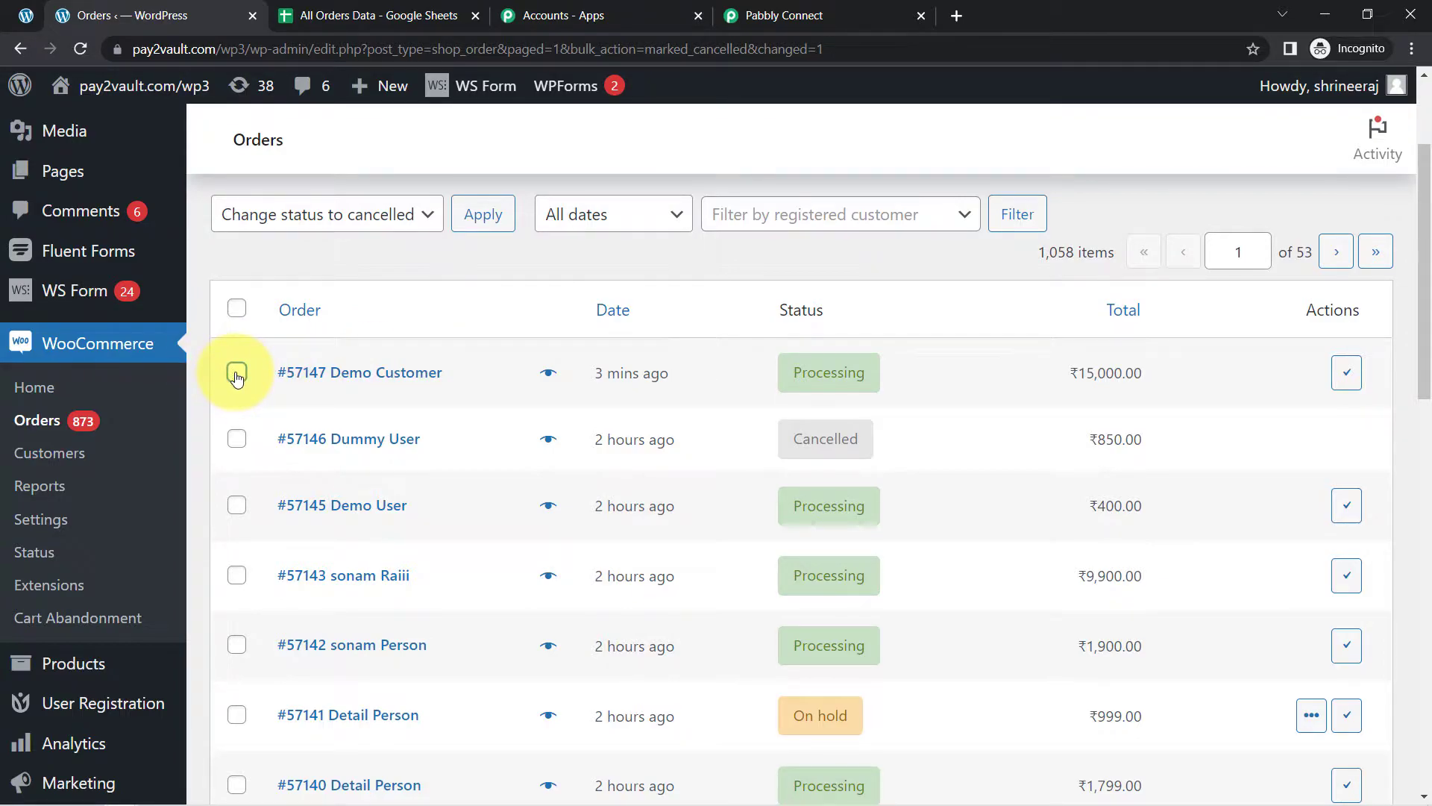
Cancel the newest ₹15,000.00 order with the 'Change status to cancelled' bulk action.
{"action": "left_click", "coordinate": [317, 217]}
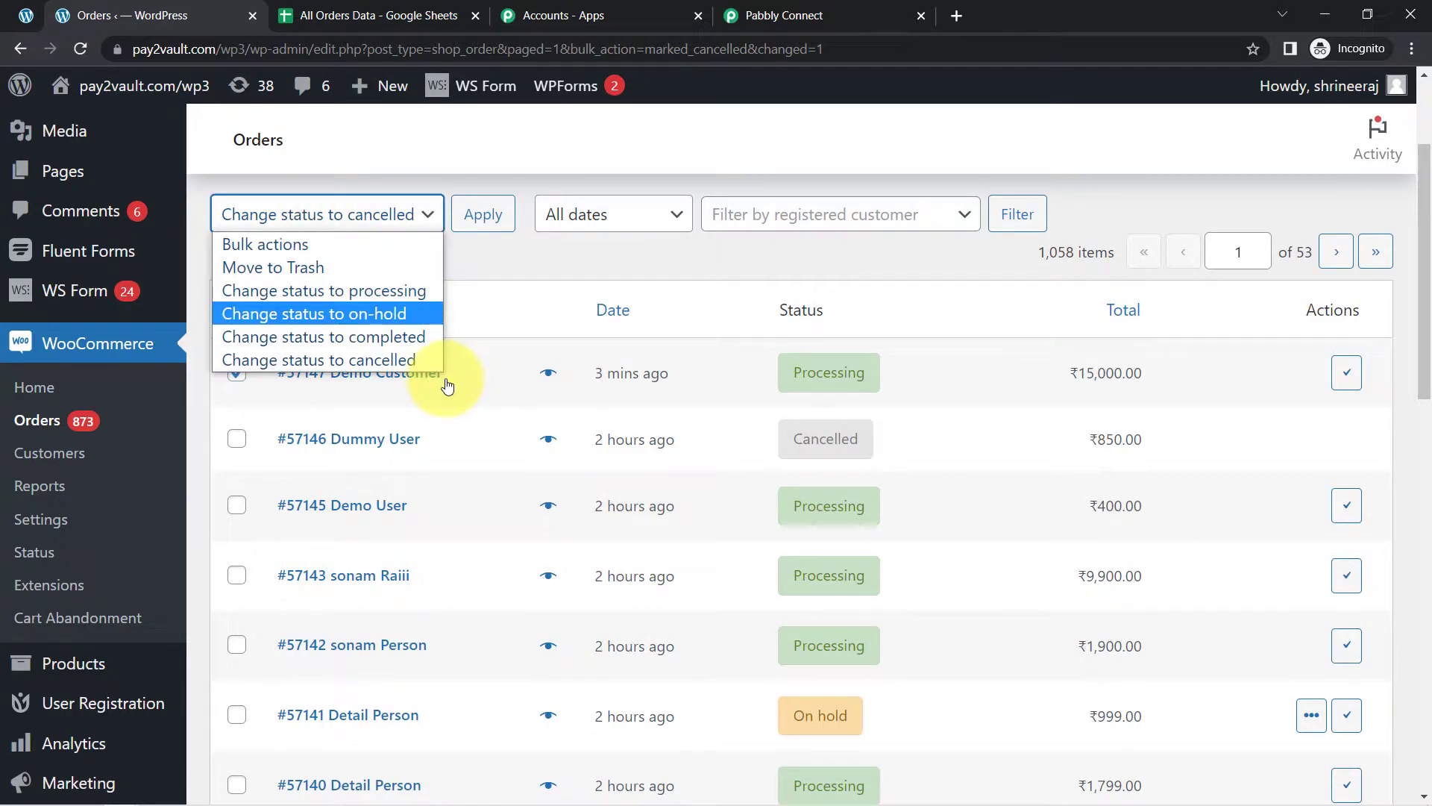
{"action": "left_click", "coordinate": [355, 360]}
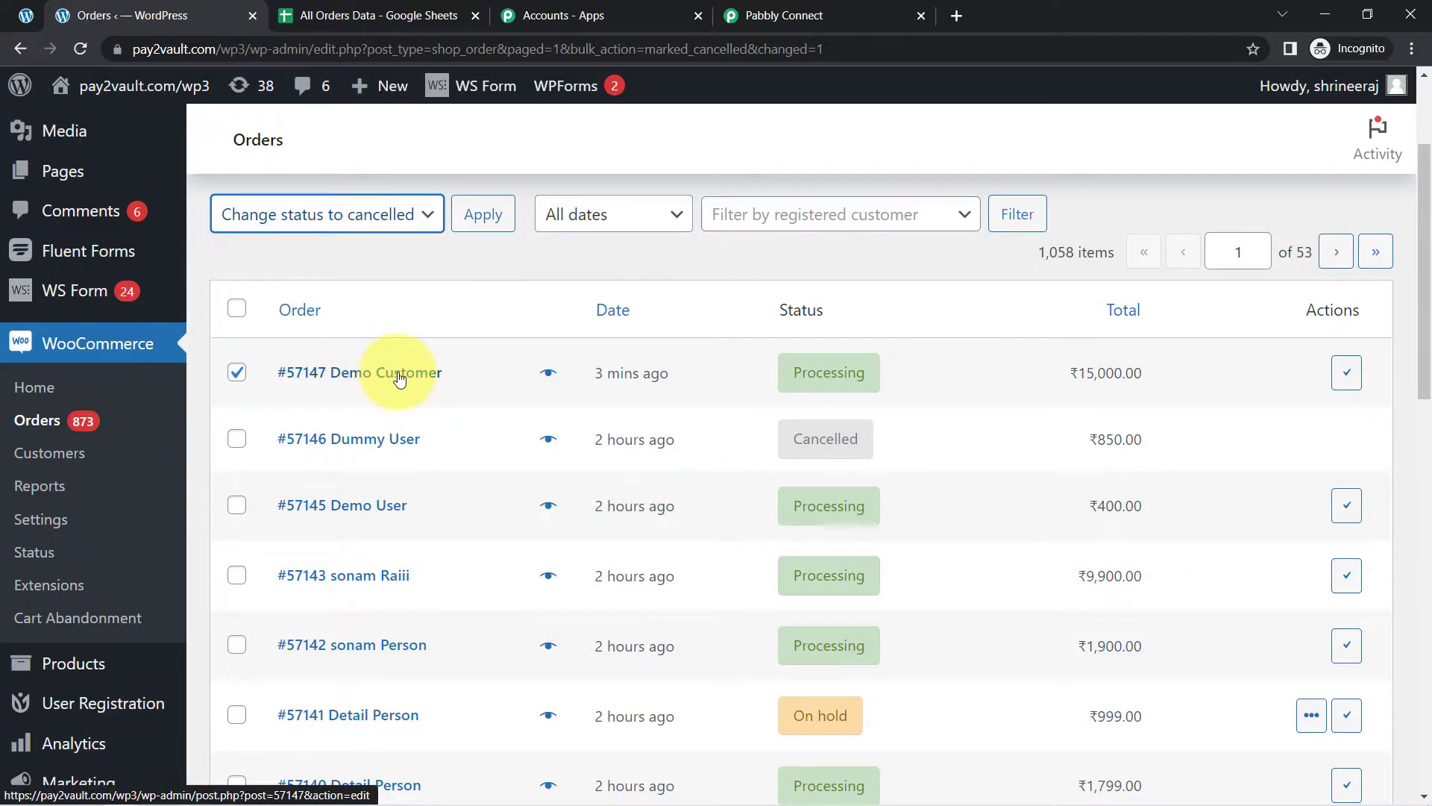
{"action": "left_click", "coordinate": [481, 216]}
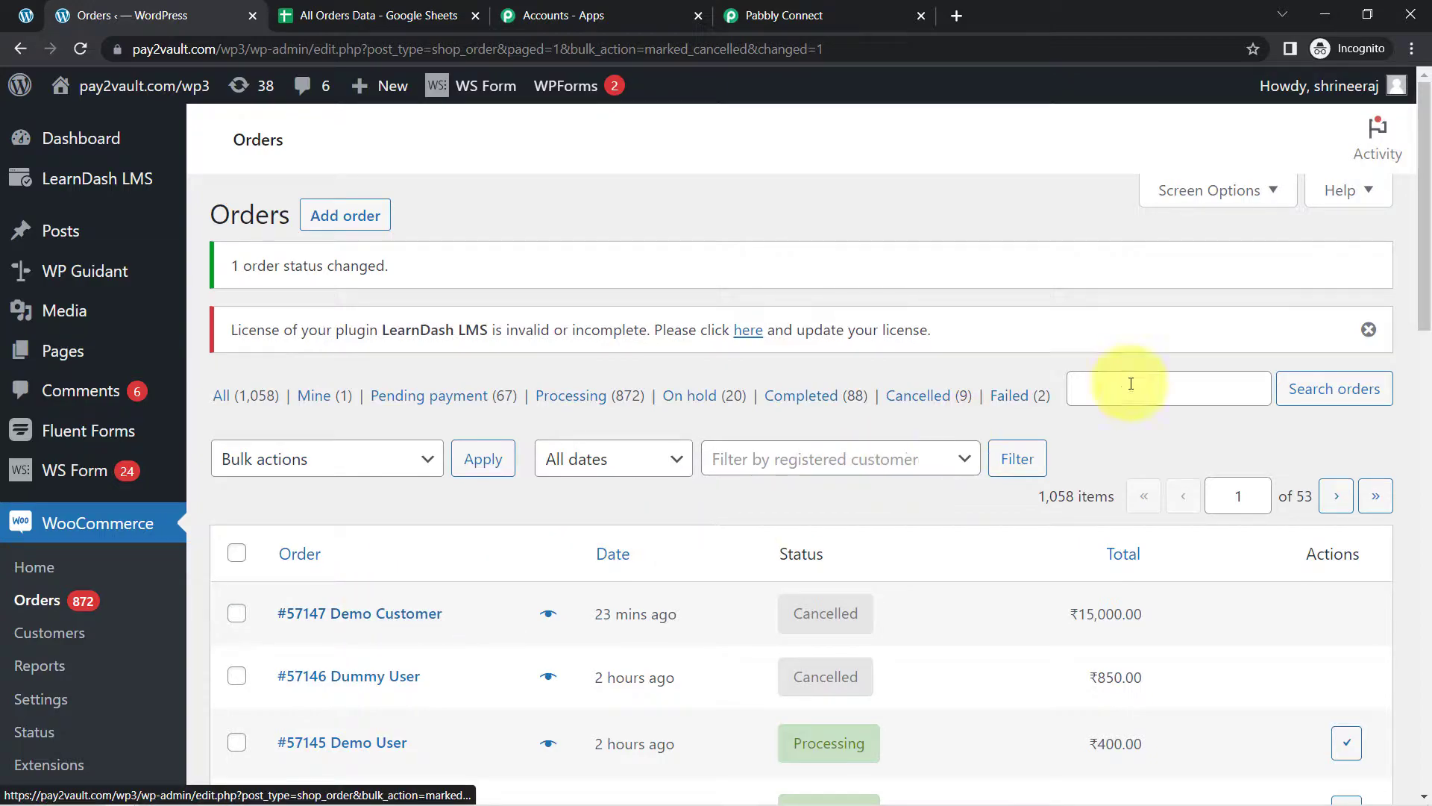
{"action": "left_click", "coordinate": [1368, 329]}
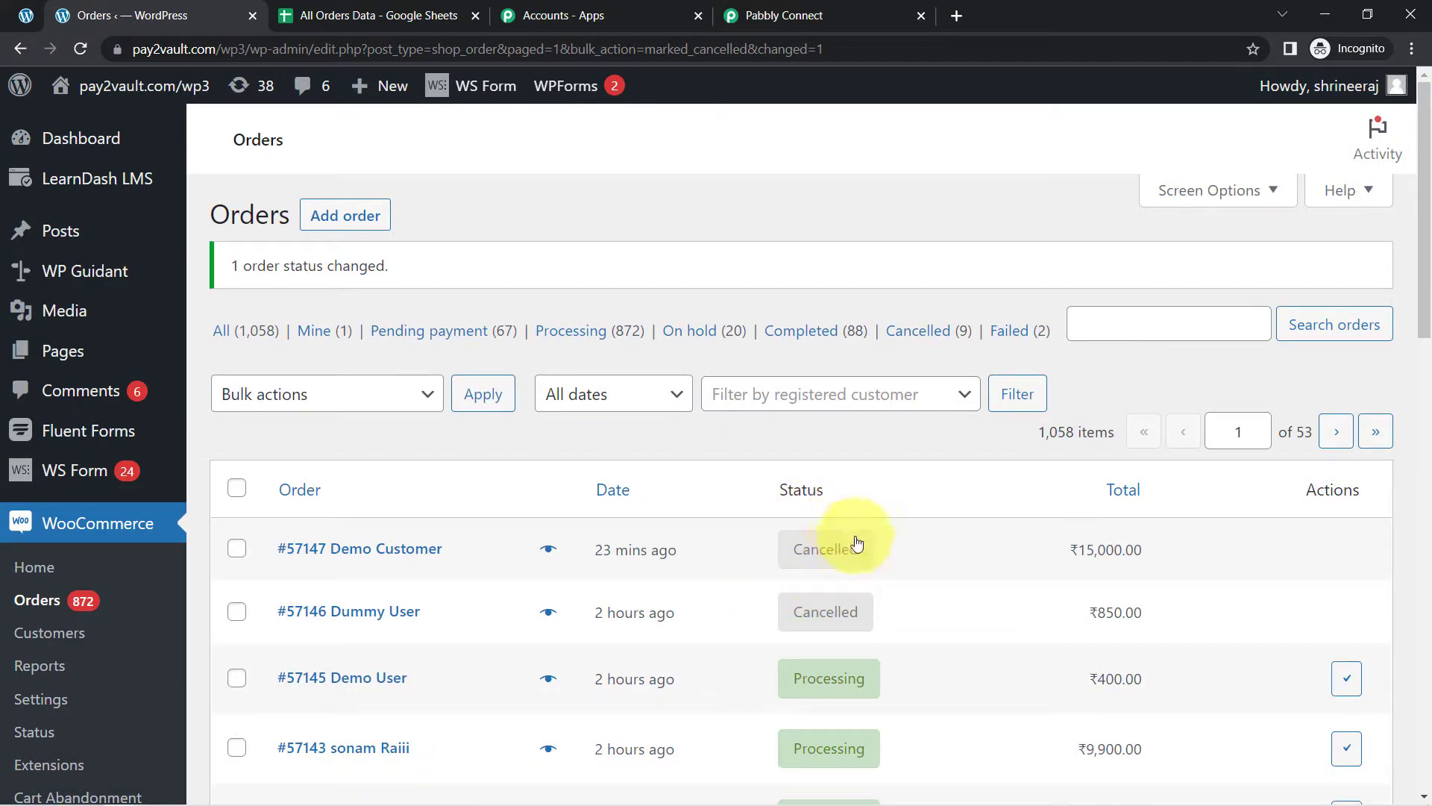
Check the spreadsheet for the status change, then return to the Pabbly Connect workflow.
{"action": "left_click", "coordinate": [317, 16]}
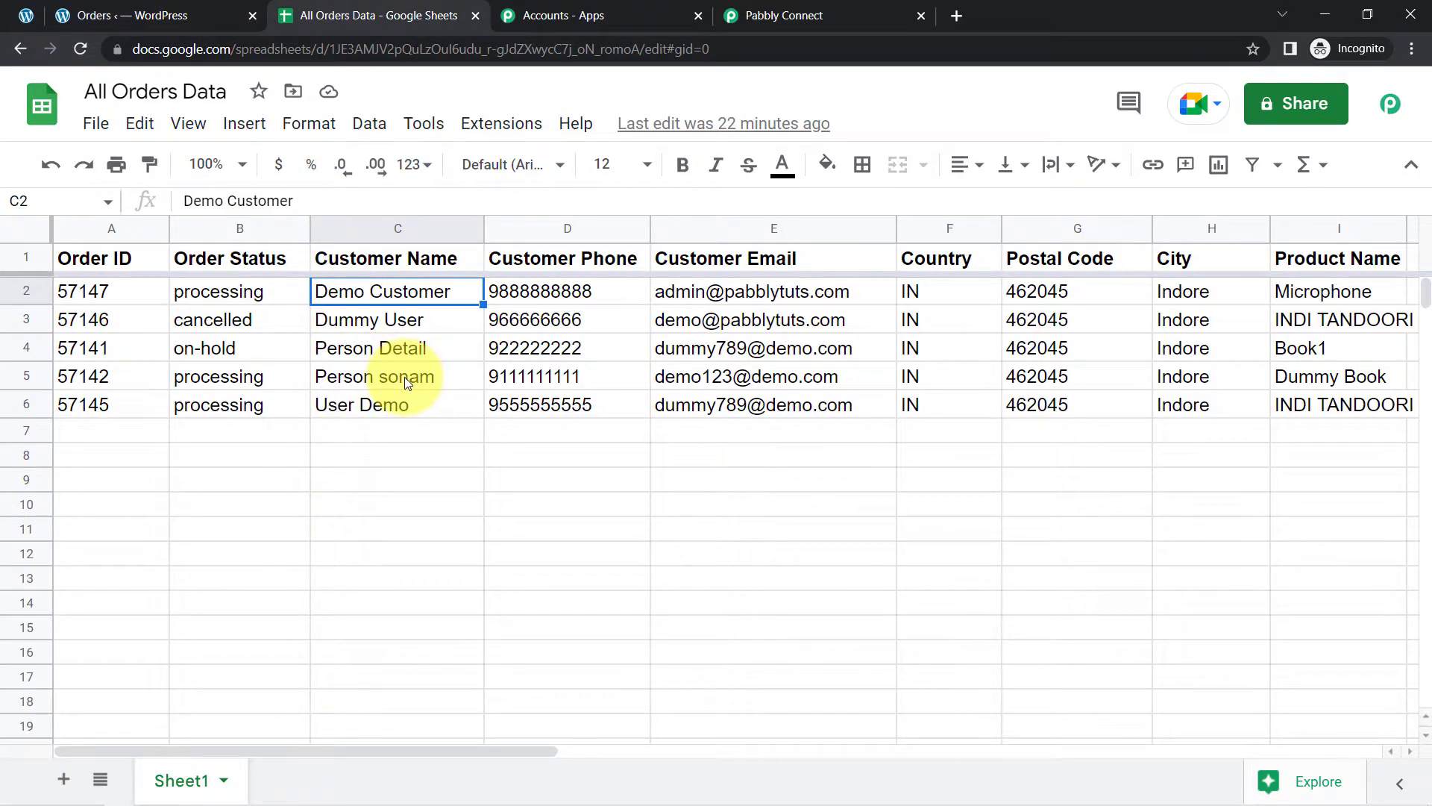
{"action": "left_click", "coordinate": [198, 9]}
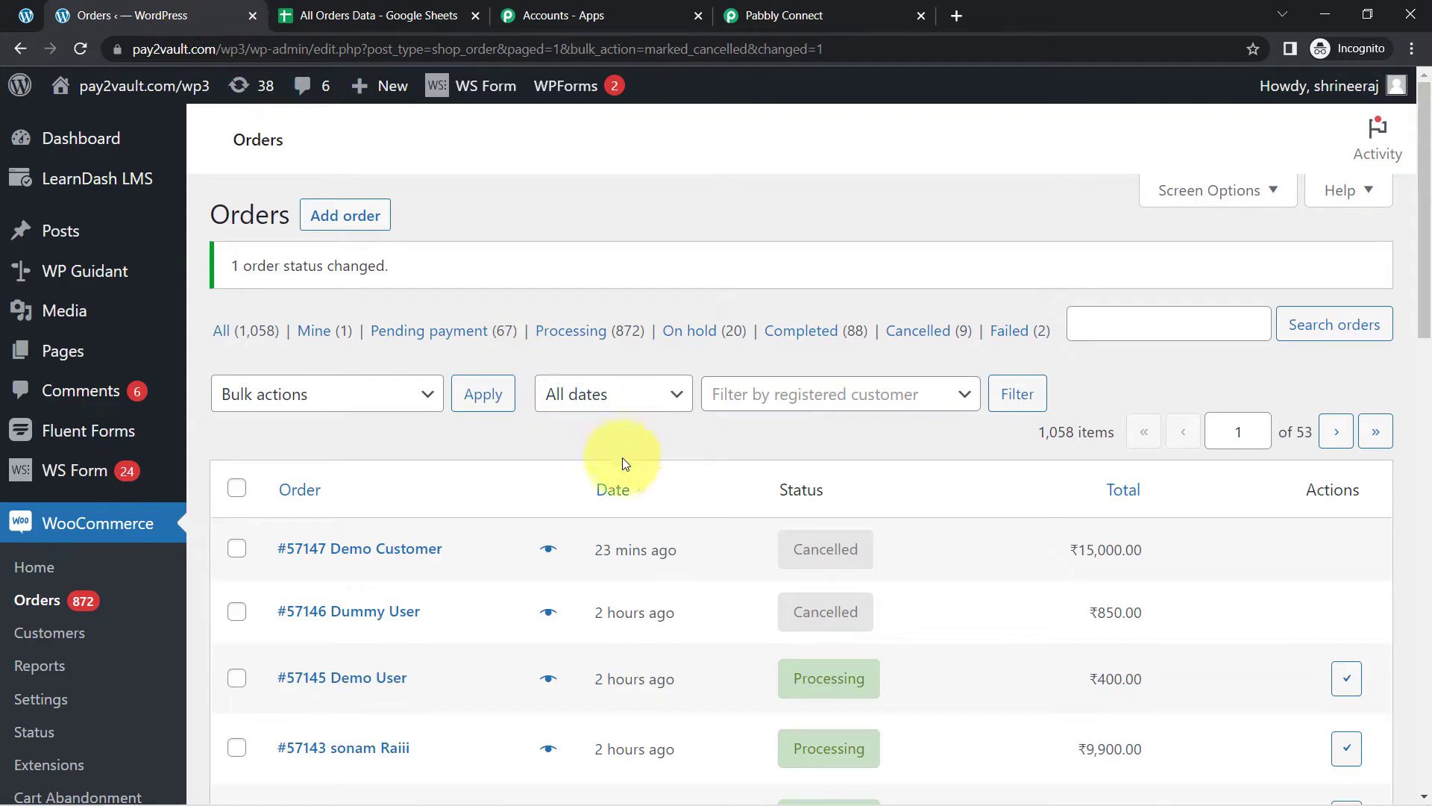
{"action": "left_click", "coordinate": [746, 15]}
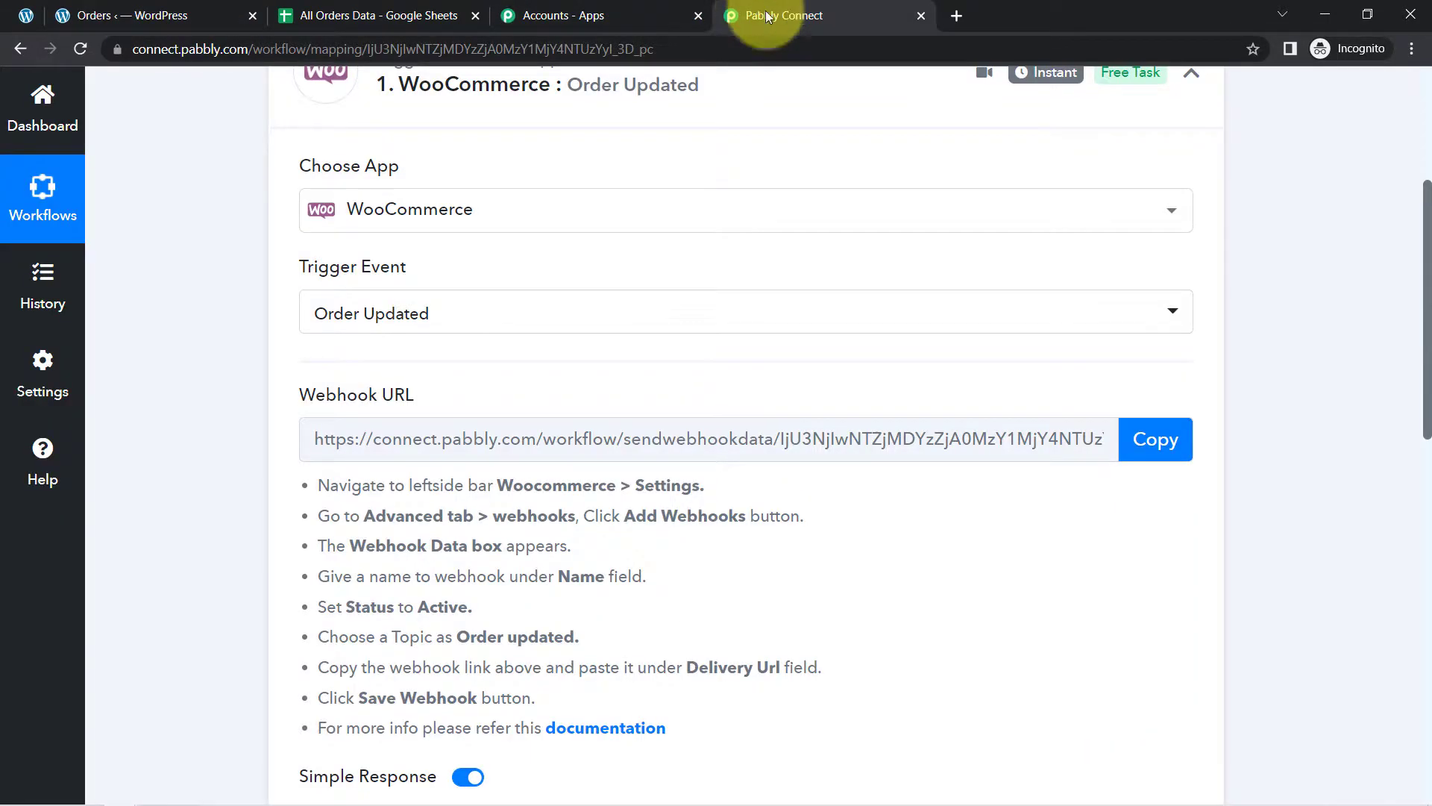
{"action": "scroll", "coordinate": [1417, 242], "scroll_direction": "down", "scroll_amount": 7}
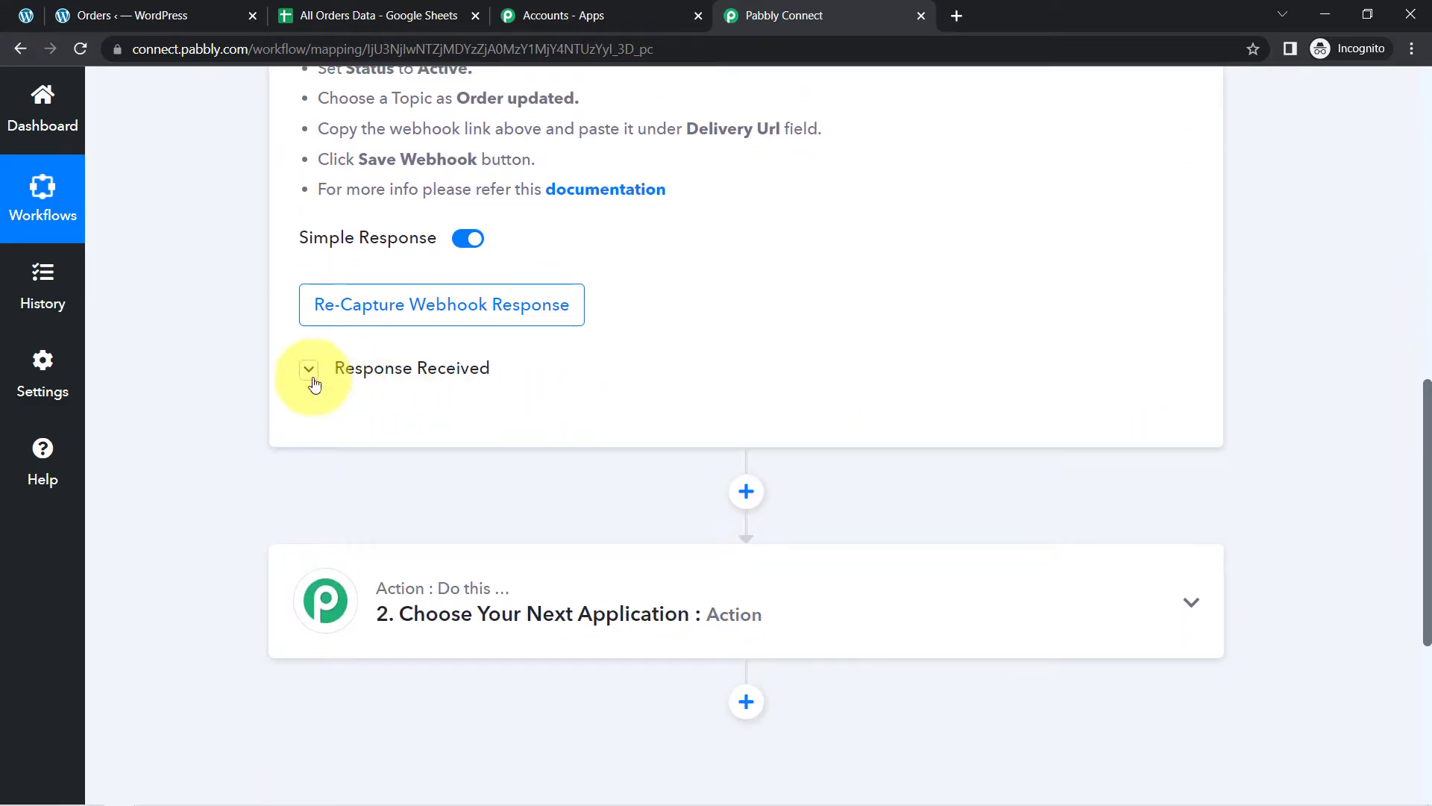
{"action": "left_click", "coordinate": [387, 376]}
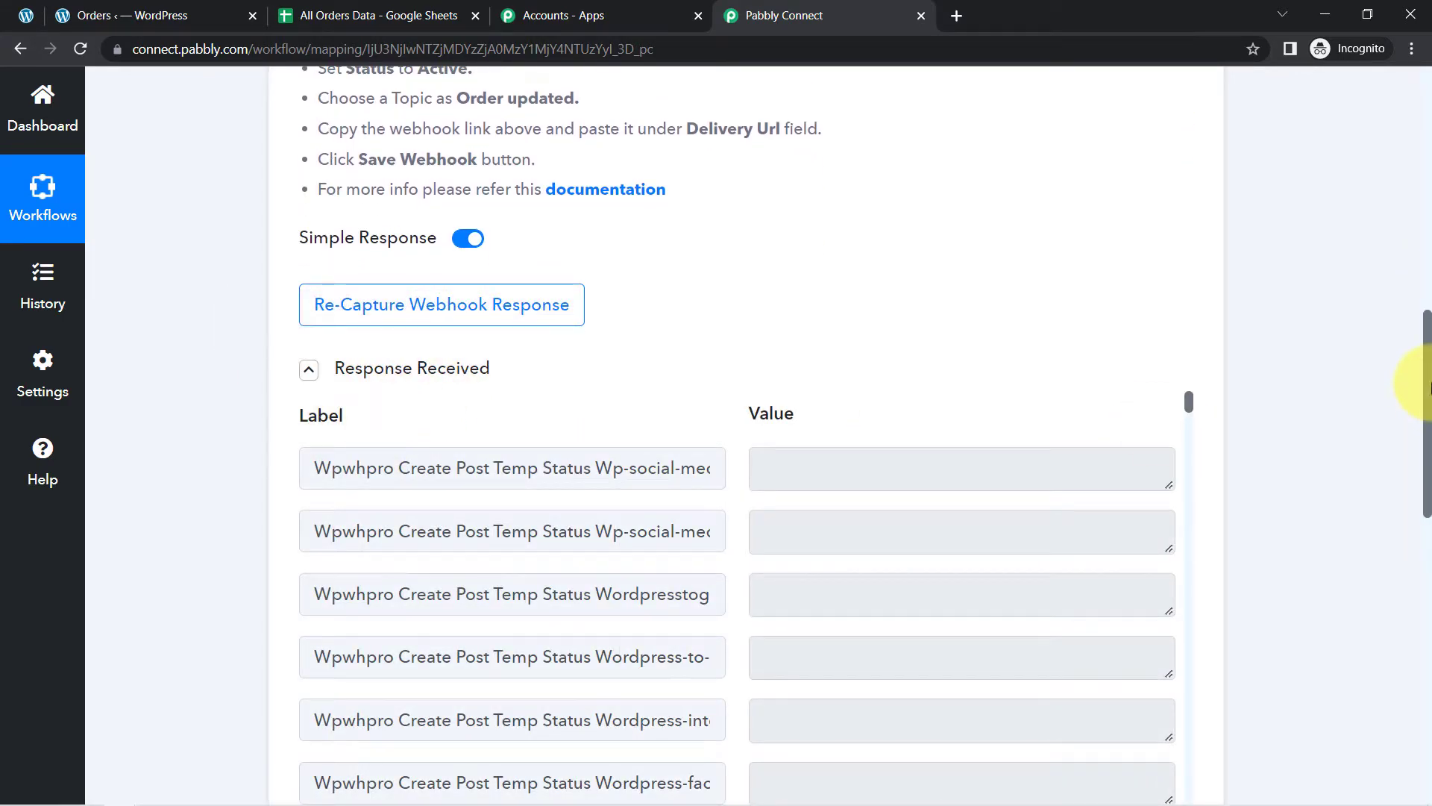
{"action": "scroll", "coordinate": [1418, 380], "scroll_direction": "down", "scroll_amount": 3}
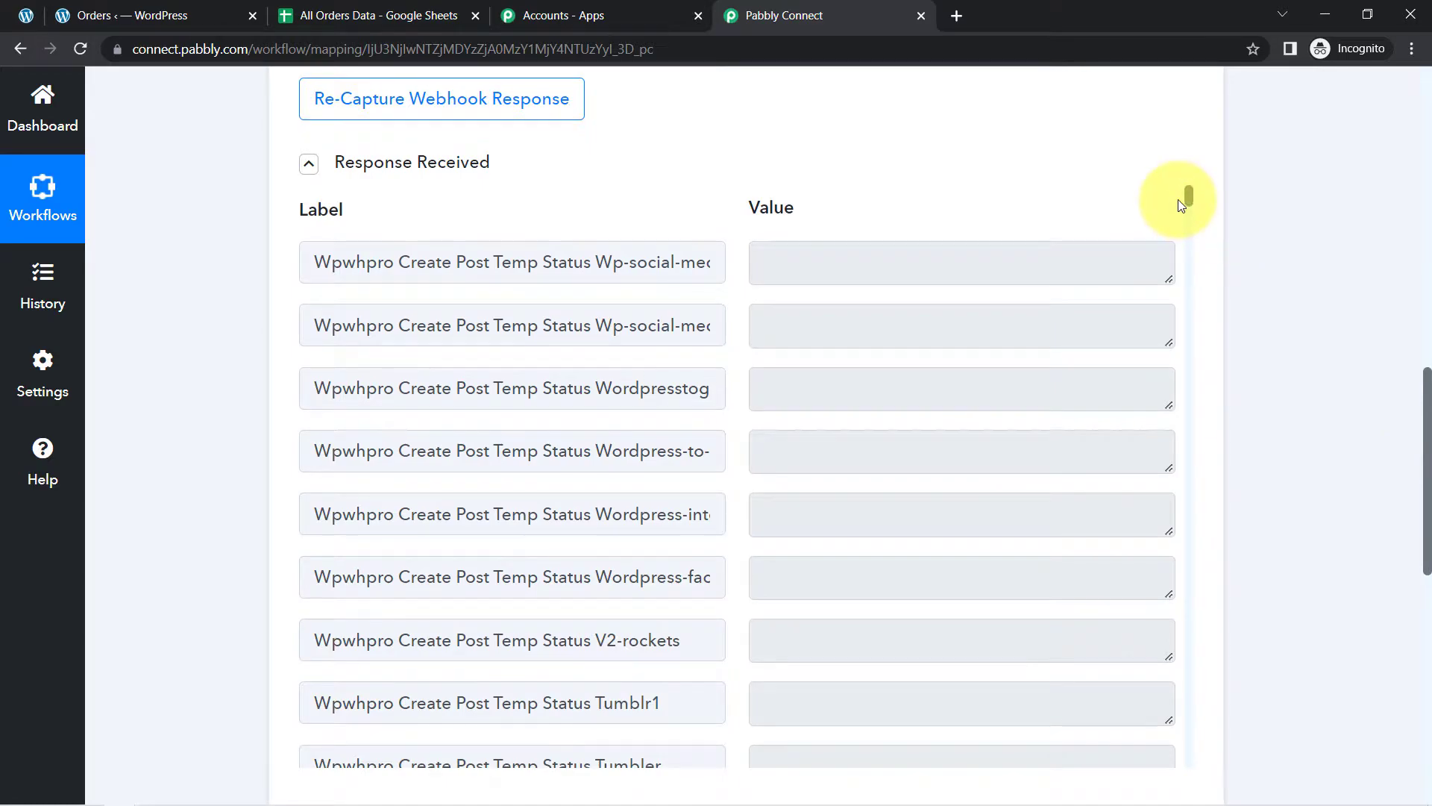
{"action": "left_click_drag", "start_coordinate": [1188, 195], "coordinate": [1195, 330]}
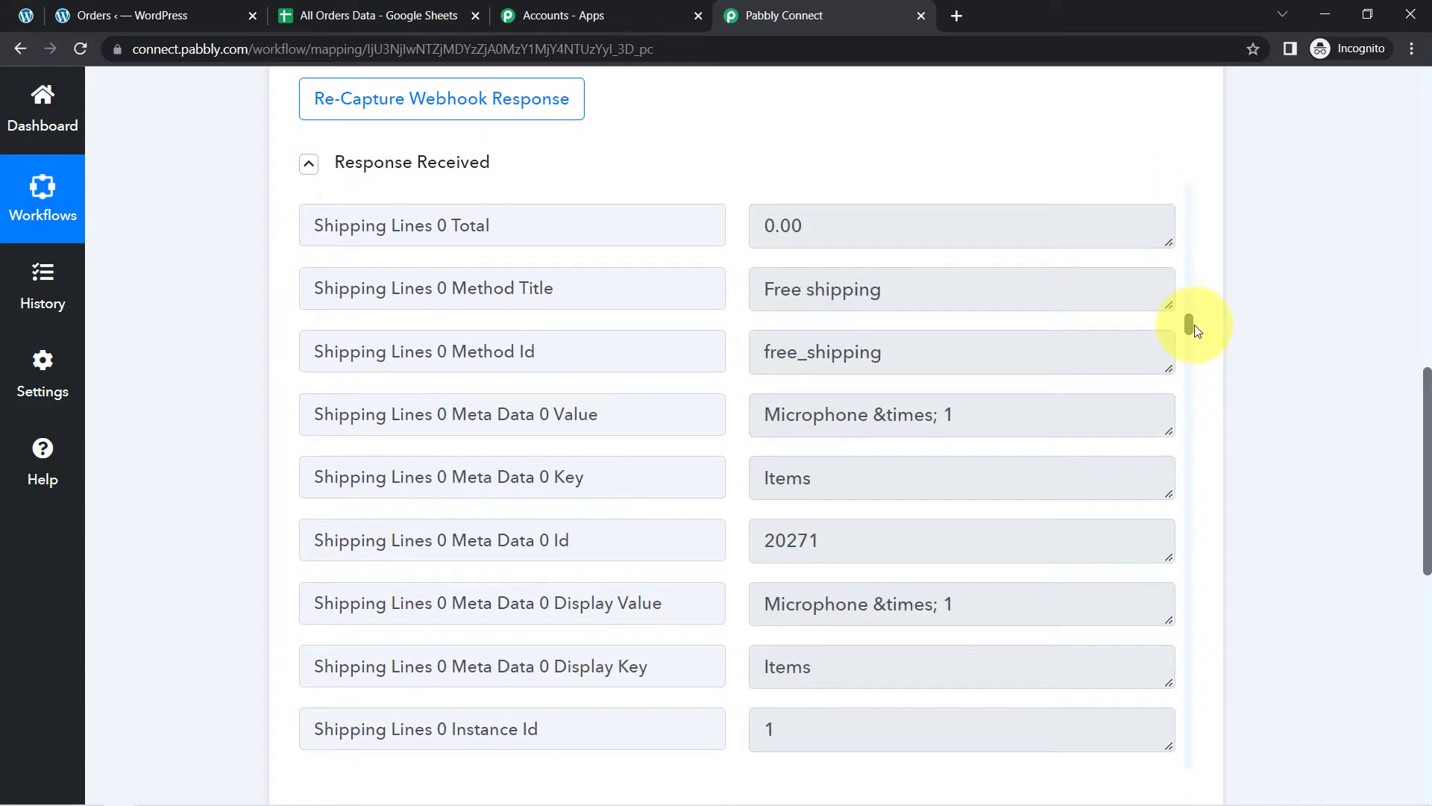
{"action": "left_click_drag", "start_coordinate": [801, 418], "coordinate": [927, 429]}
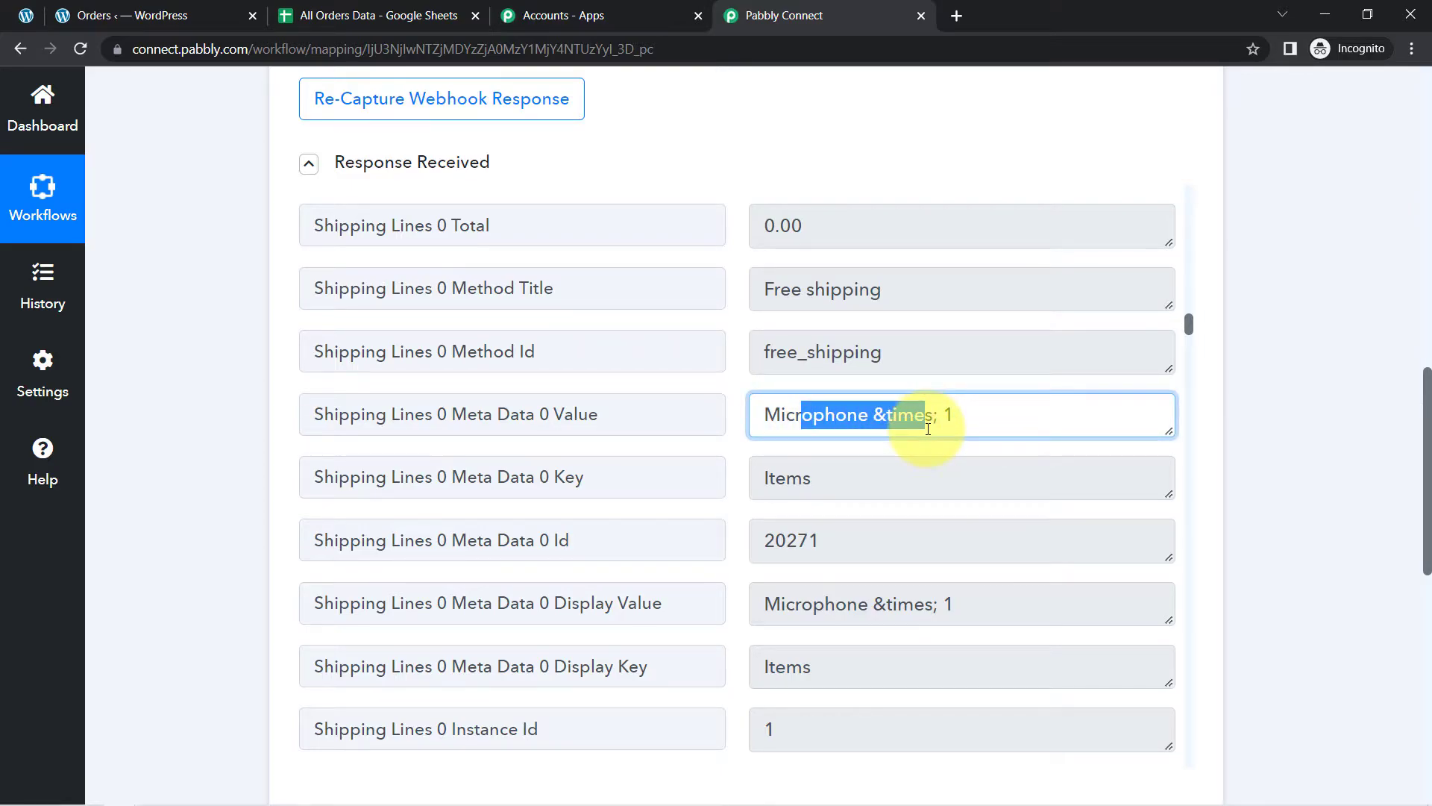
{"action": "key", "text": "ctrl+f"}
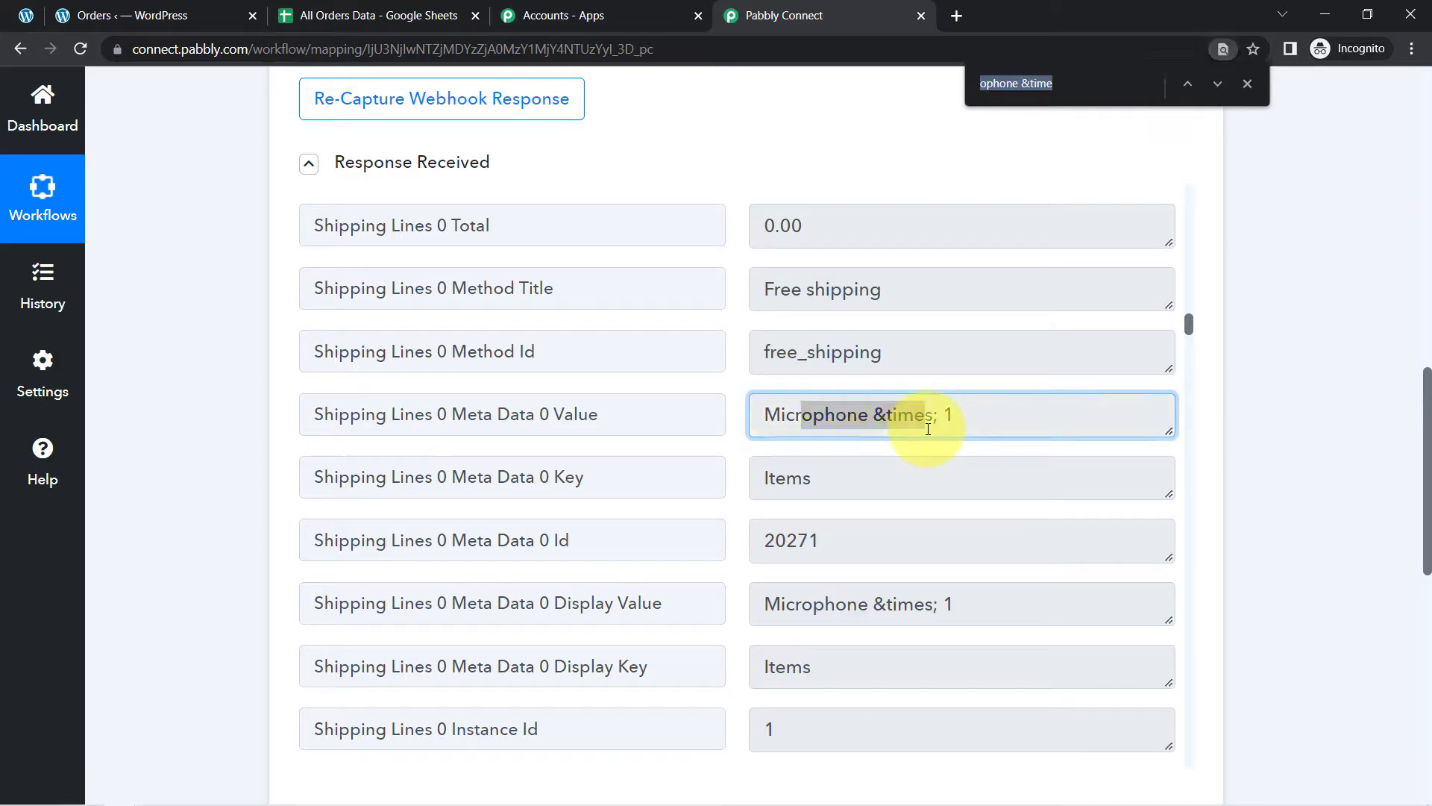
{"action": "type", "text": "demo"}
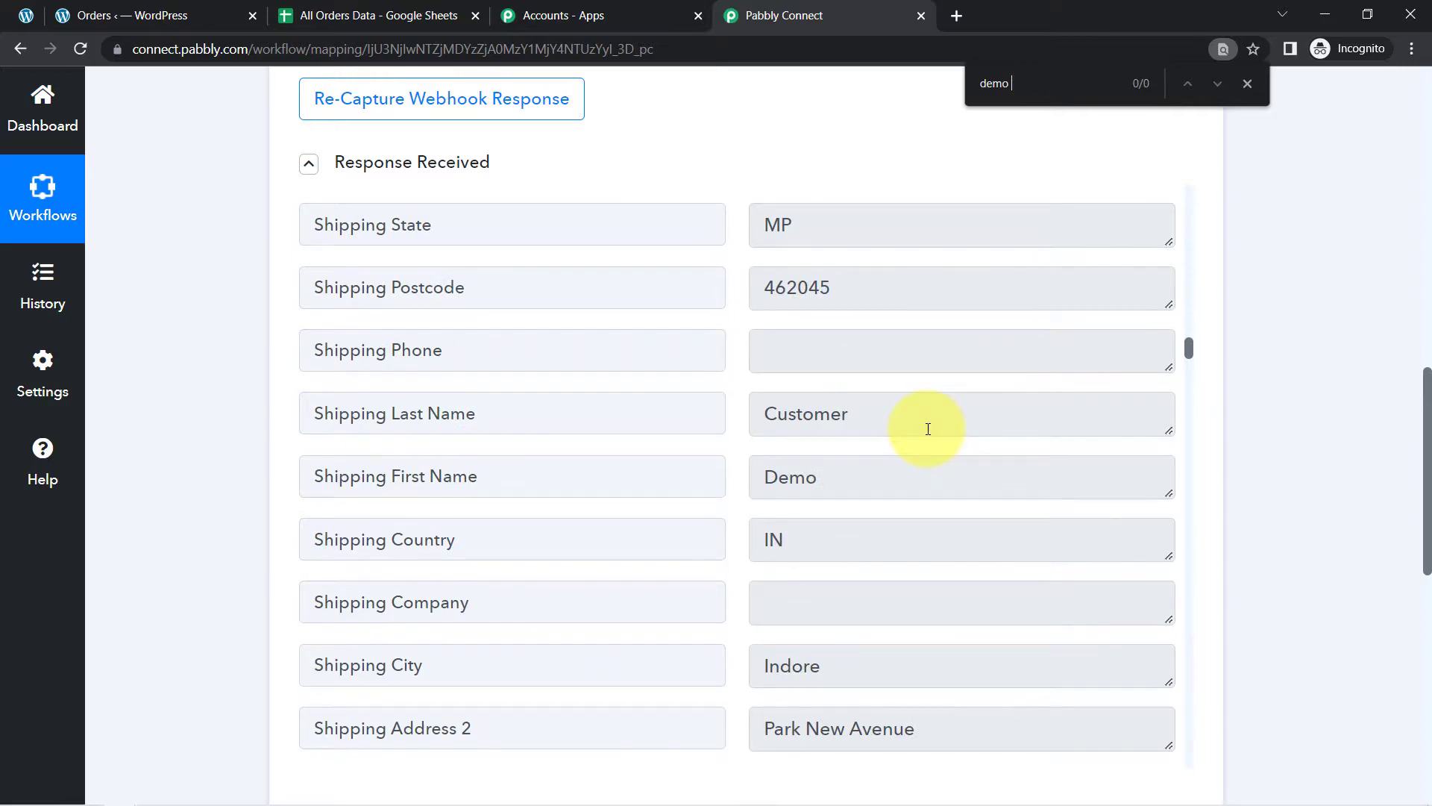
{"action": "left_click_drag", "start_coordinate": [820, 477], "coordinate": [754, 474]}
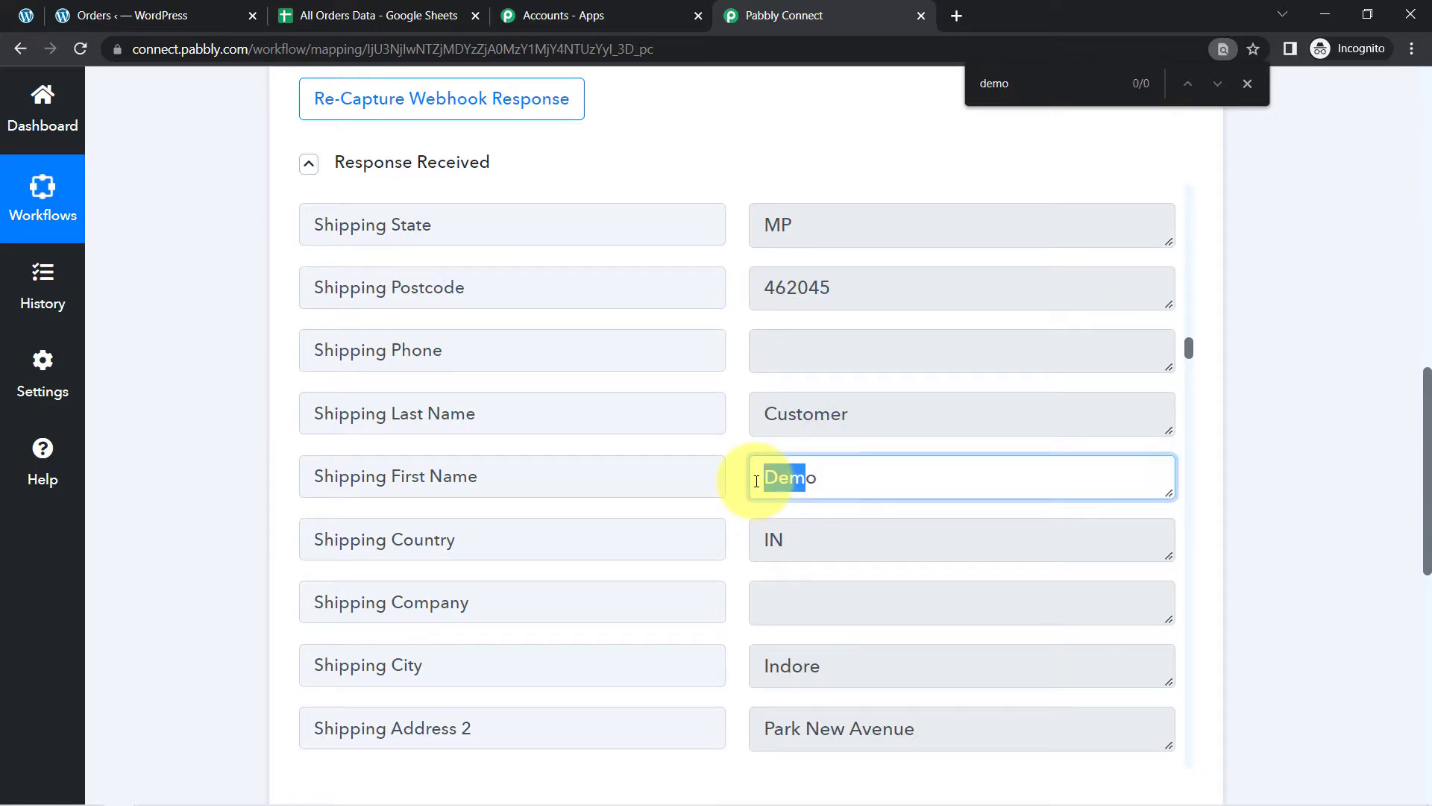
{"action": "left_click_drag", "start_coordinate": [830, 415], "coordinate": [777, 404]}
{"action": "key", "text": "ctrl+f"}
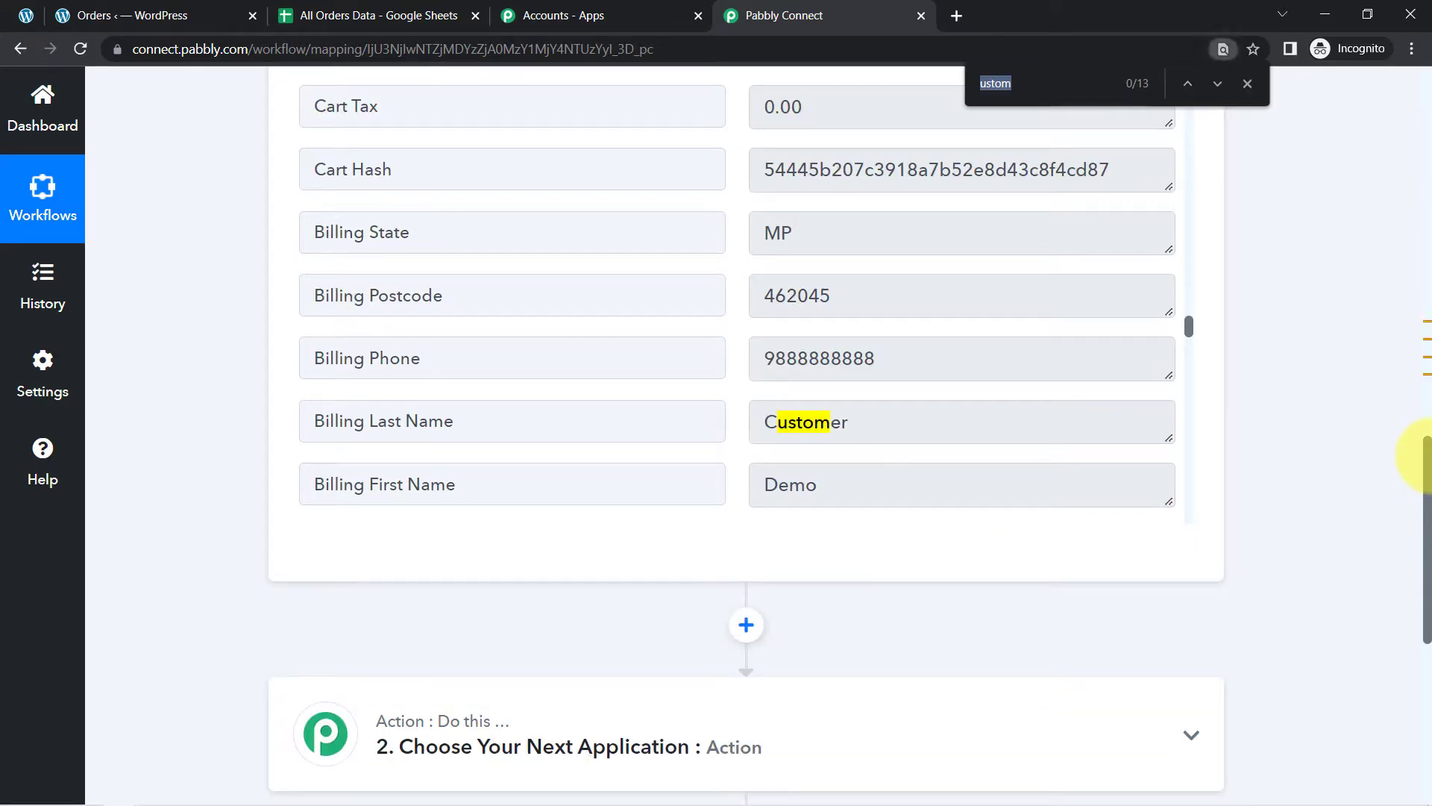
{"action": "type", "text": "status"}
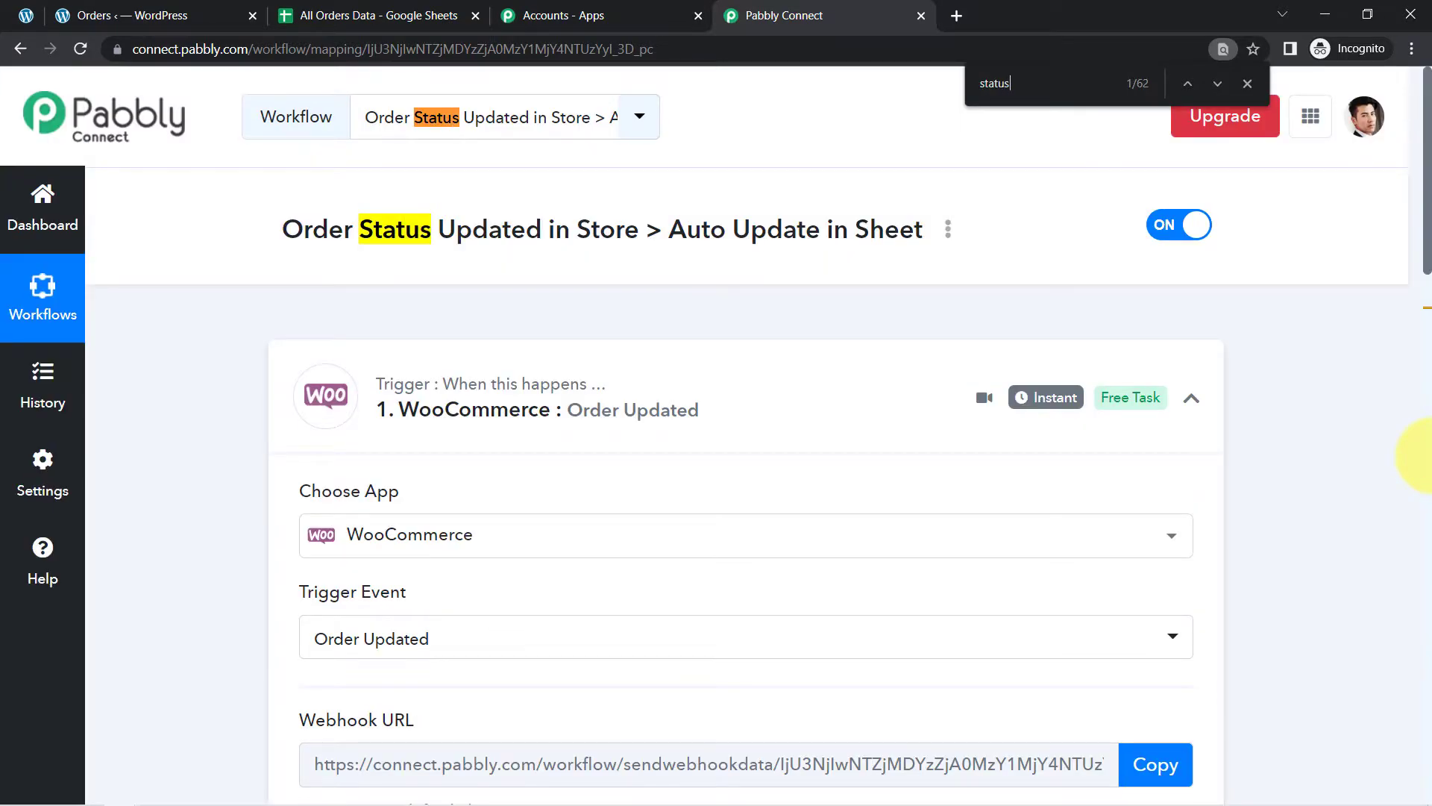
{"action": "key", "text": "Return"}
{"action": "key", "text": "Return"}
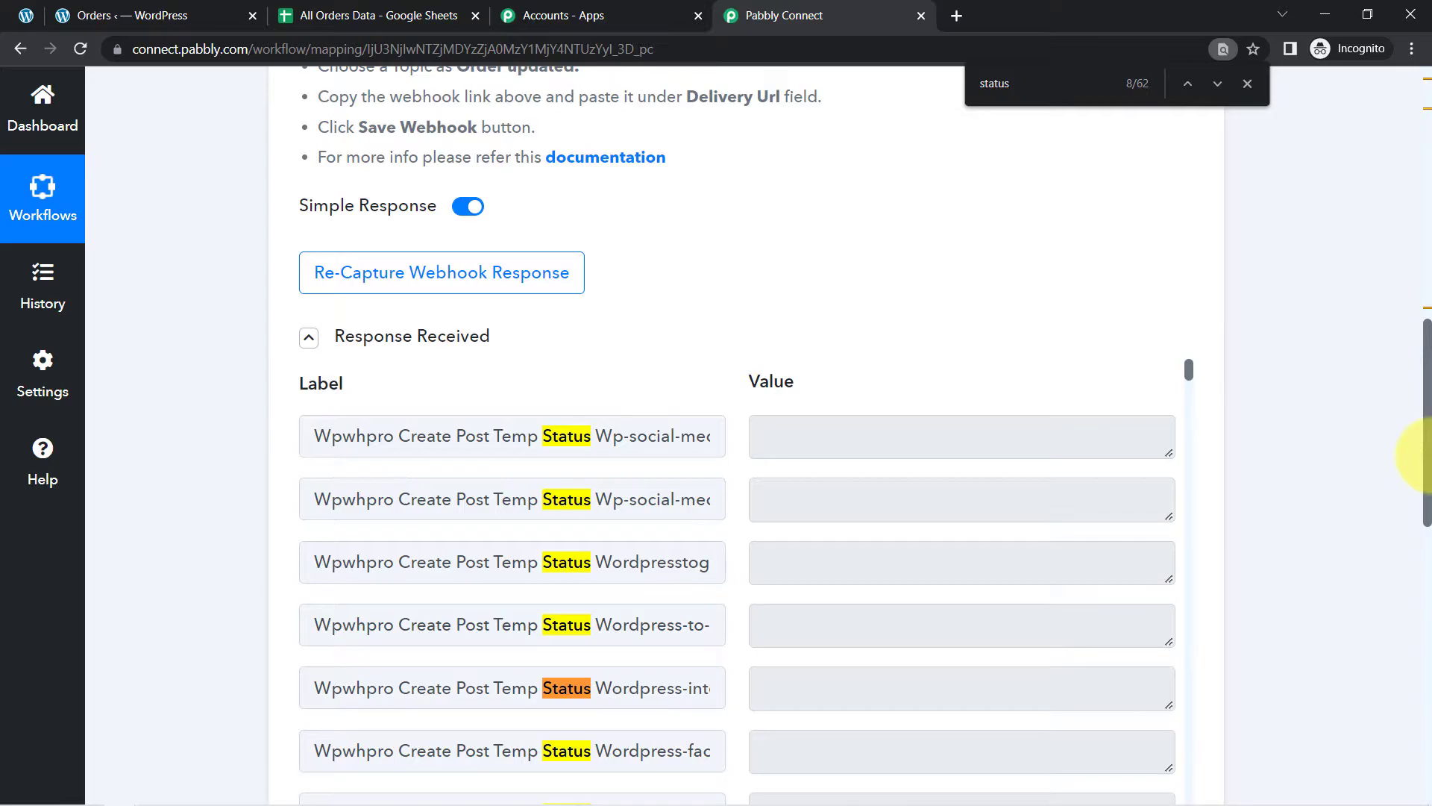
{"action": "type", "text": "cancel"}
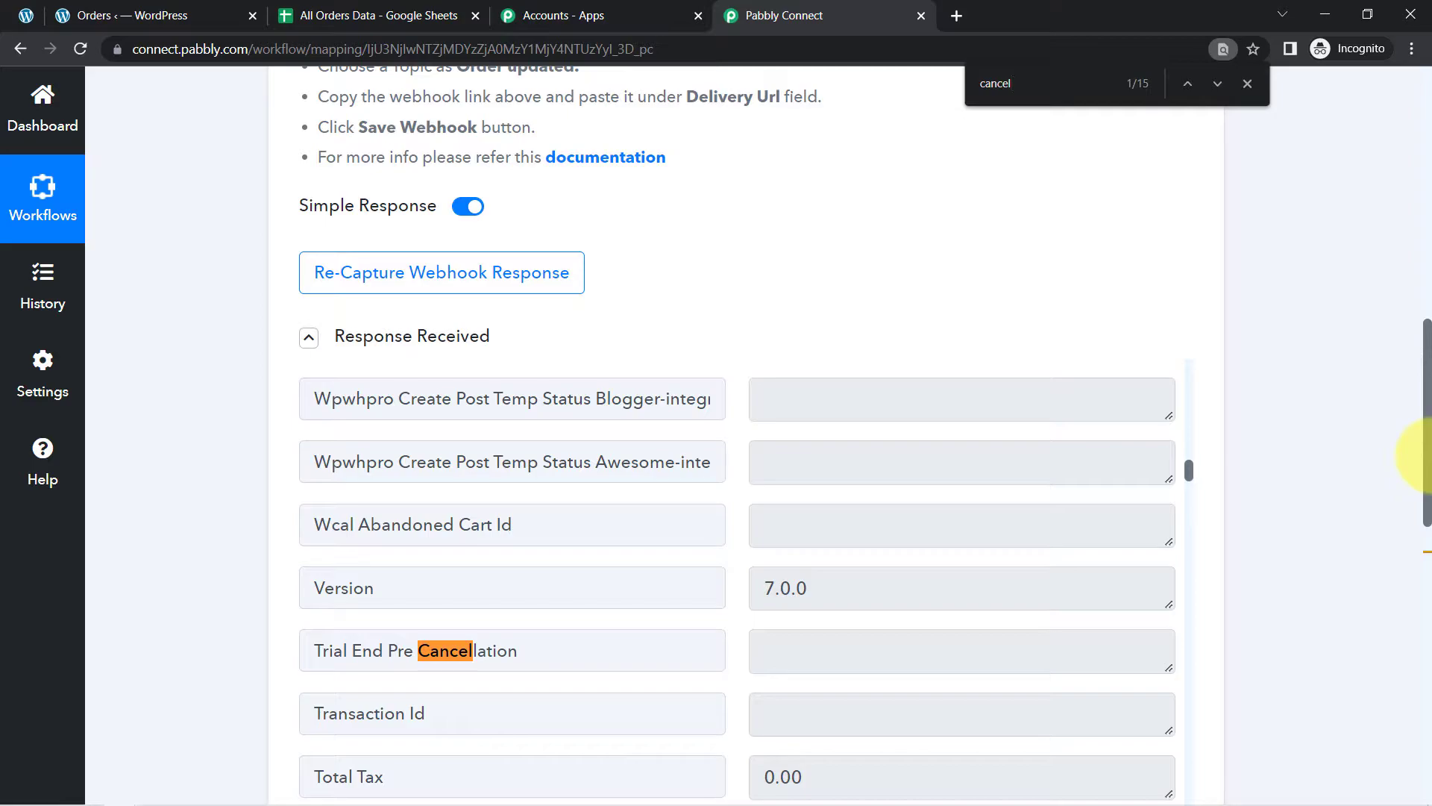
{"action": "key", "text": "Return"}
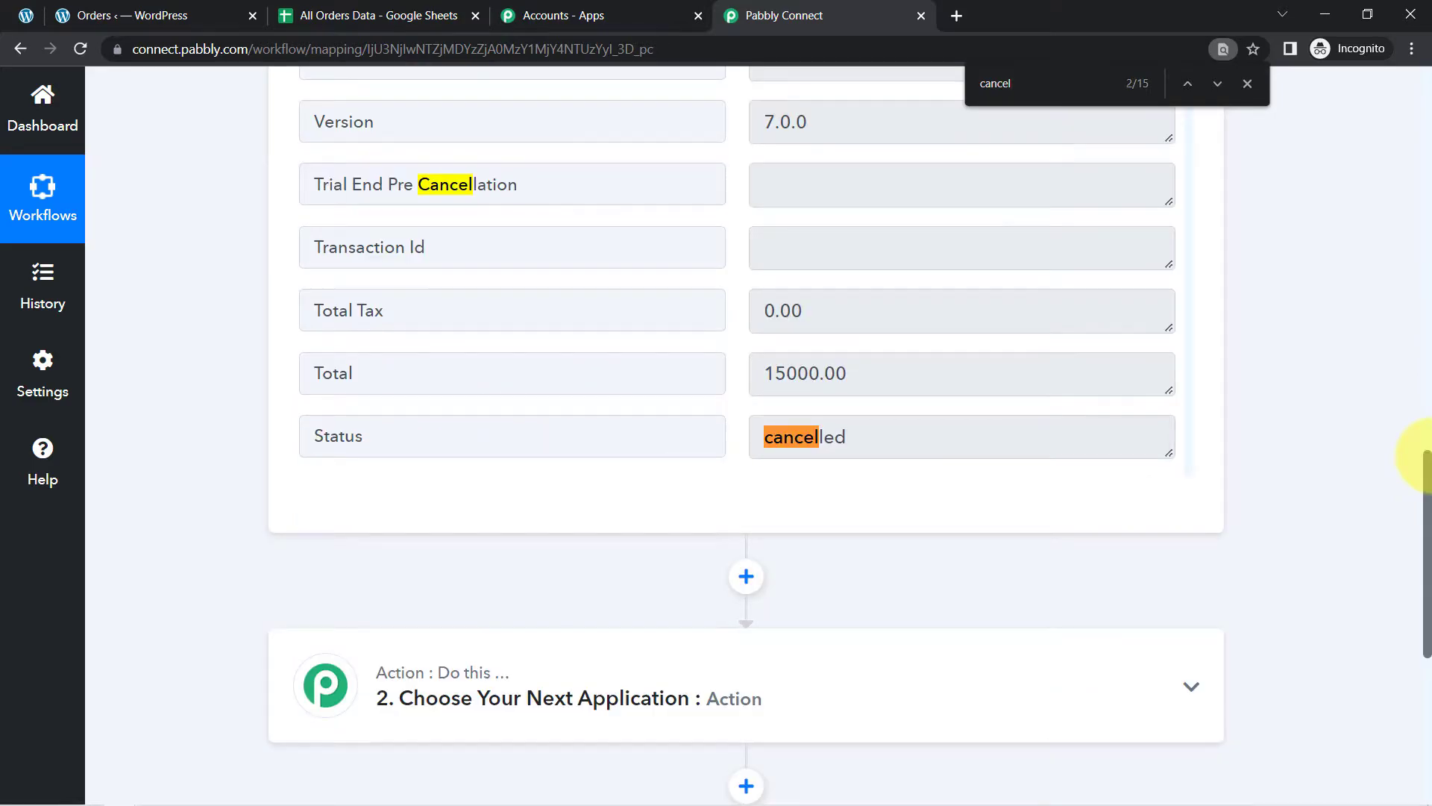
{"action": "left_click_drag", "start_coordinate": [323, 438], "coordinate": [712, 433]}
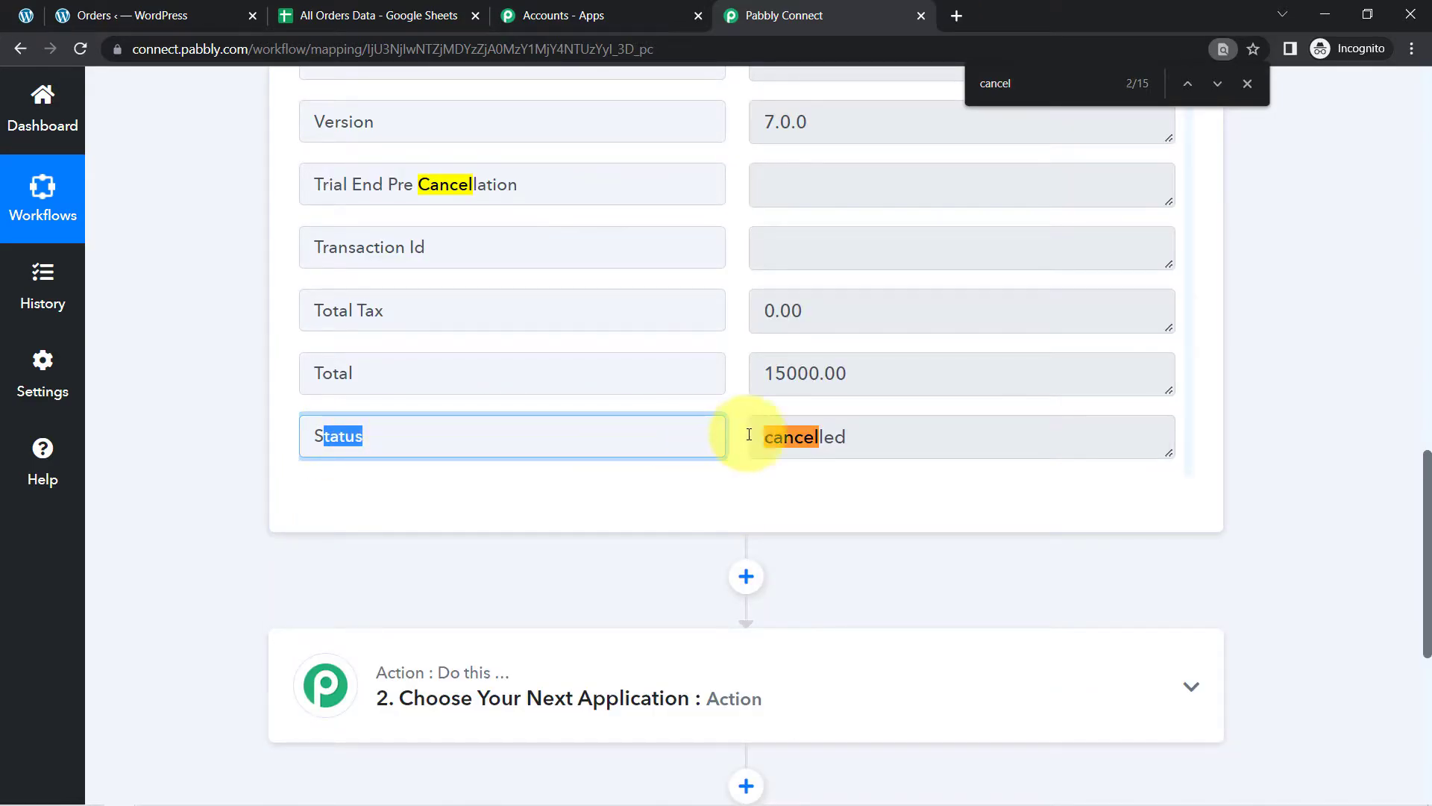
{"action": "double_click", "coordinate": [851, 433]}
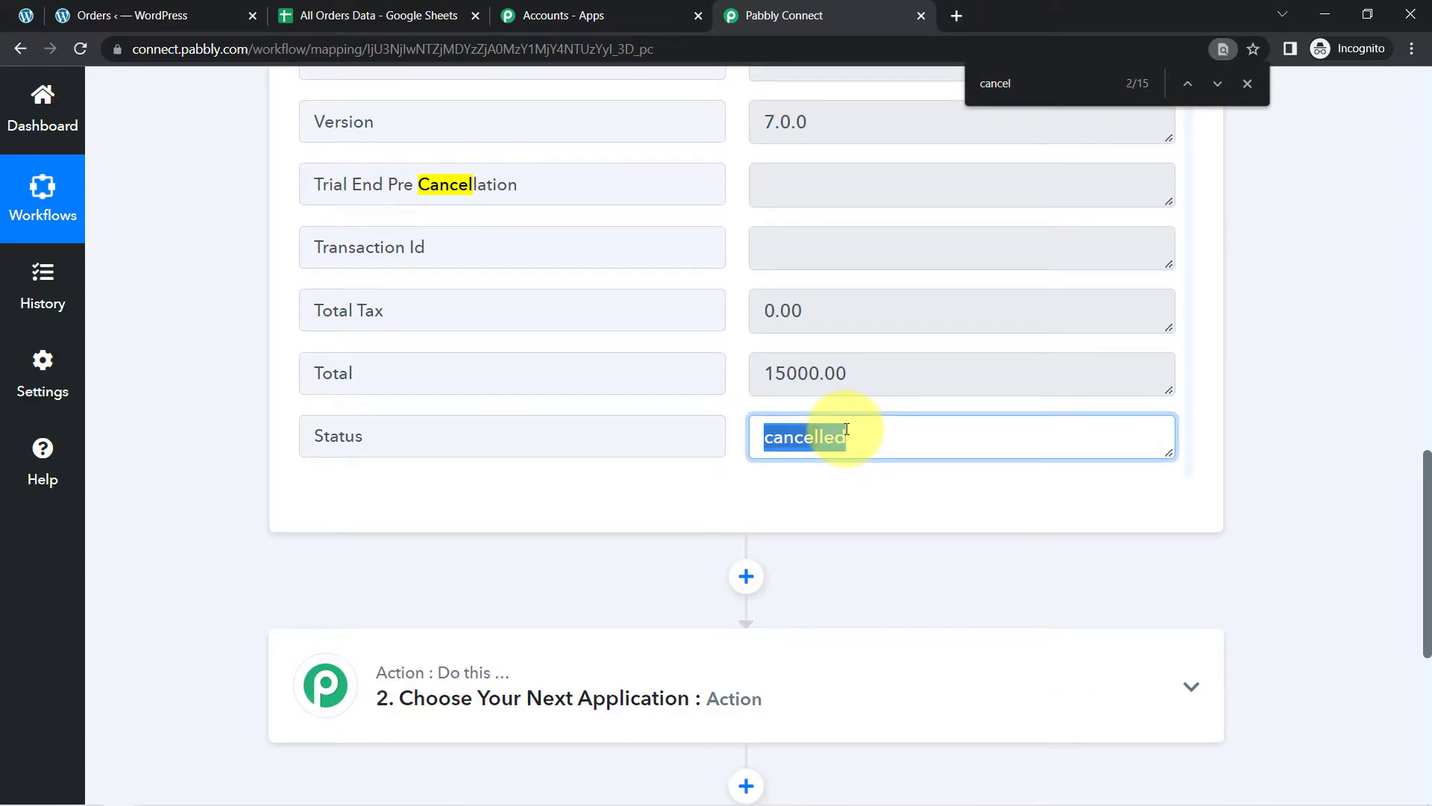
{"action": "left_click", "coordinate": [216, 15]}
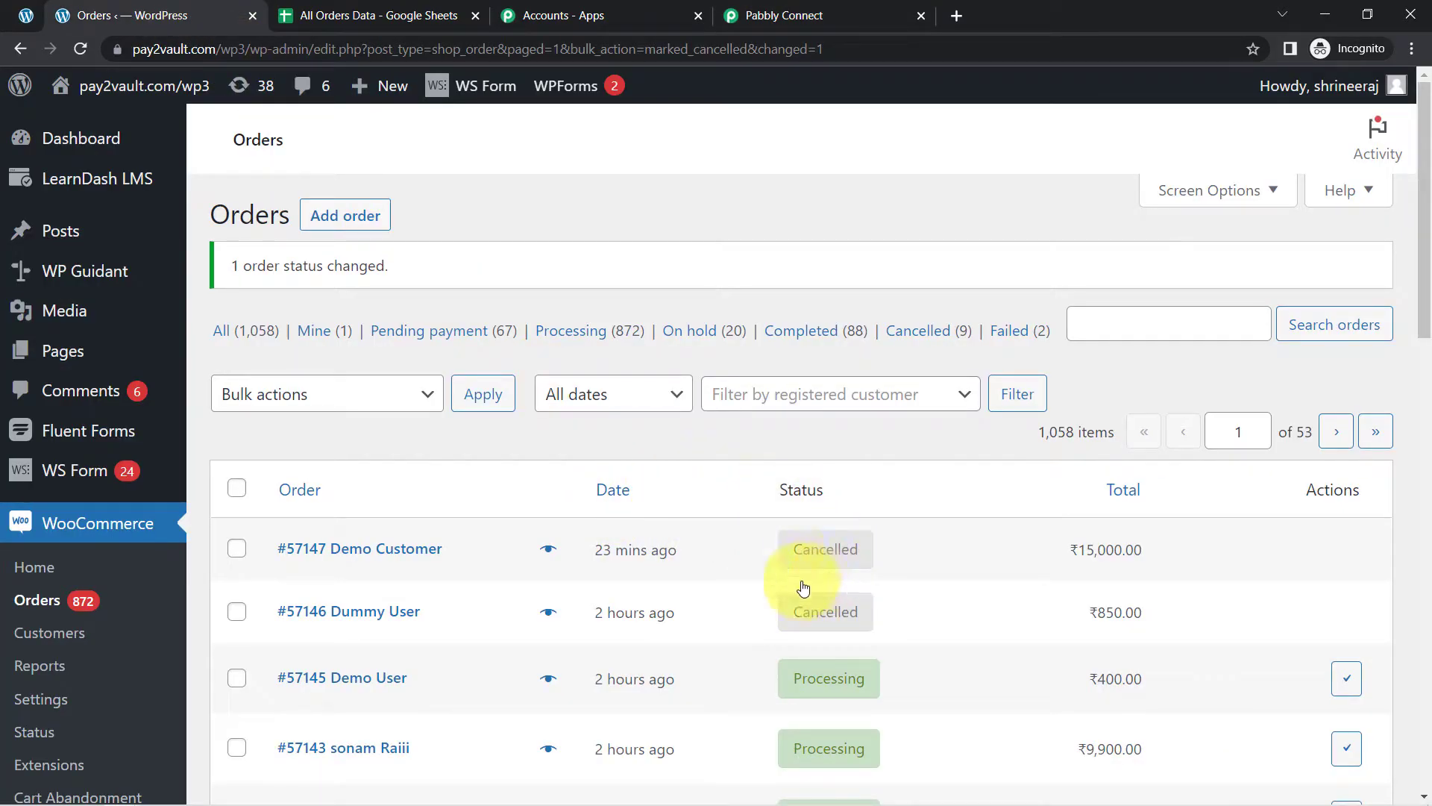
{"action": "left_click", "coordinate": [776, 15]}
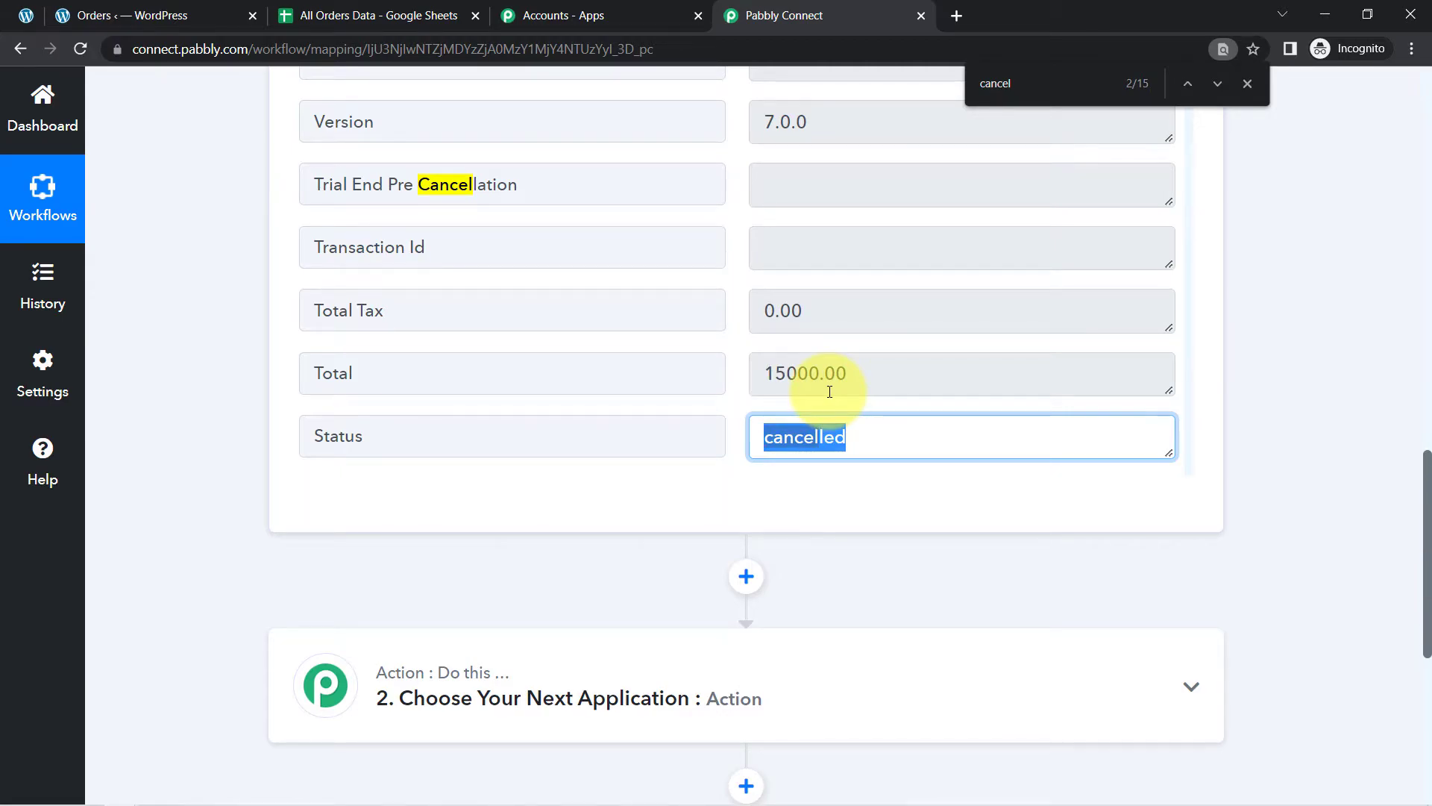
{"action": "left_click_drag", "start_coordinate": [1428, 475], "coordinate": [1313, 595]}
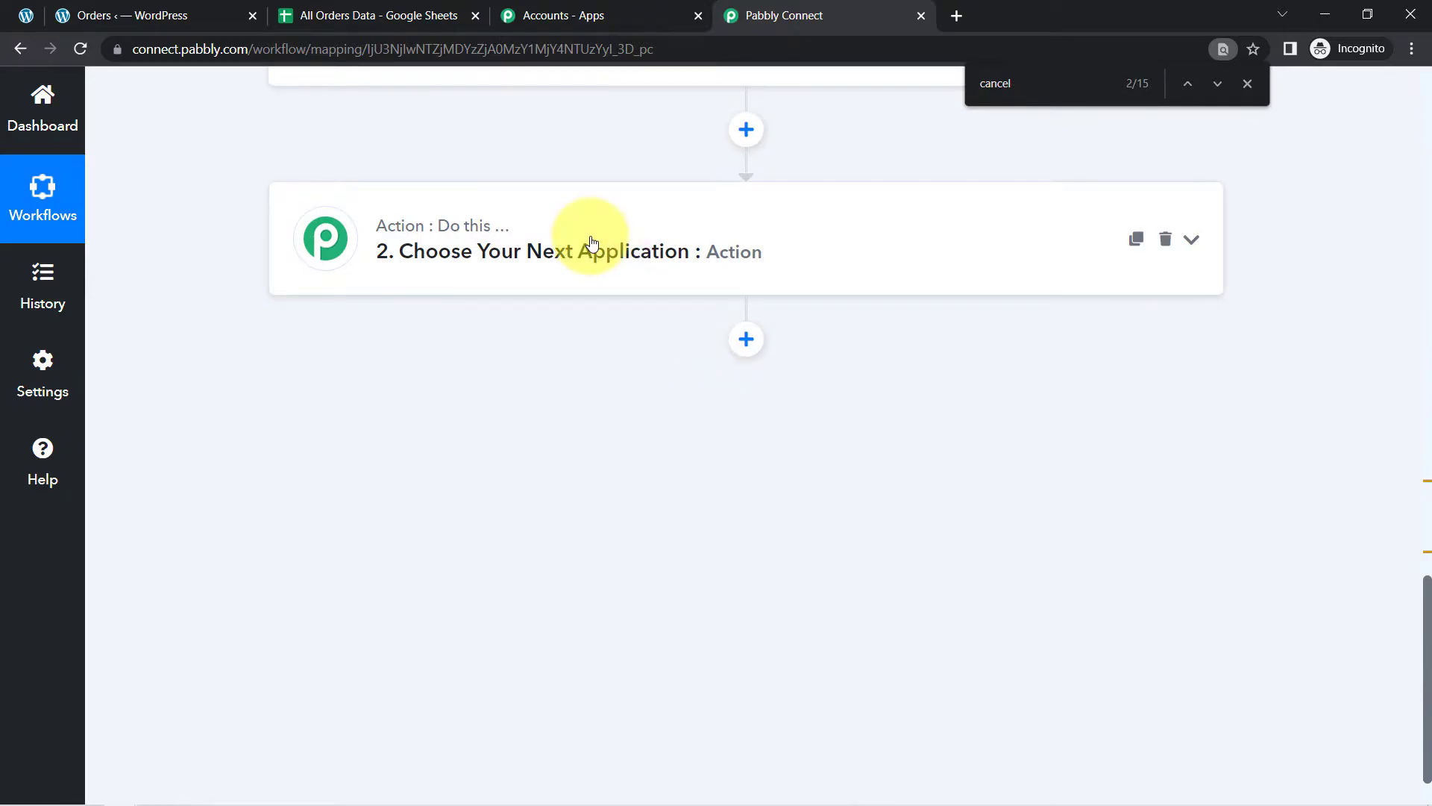
Set the second step's app to Google Sheets with the Lookup Spreadsheet Rows action event.
{"action": "left_click", "coordinate": [585, 239]}
{"action": "left_click", "coordinate": [453, 375]}
{"action": "type", "text": "google s"}
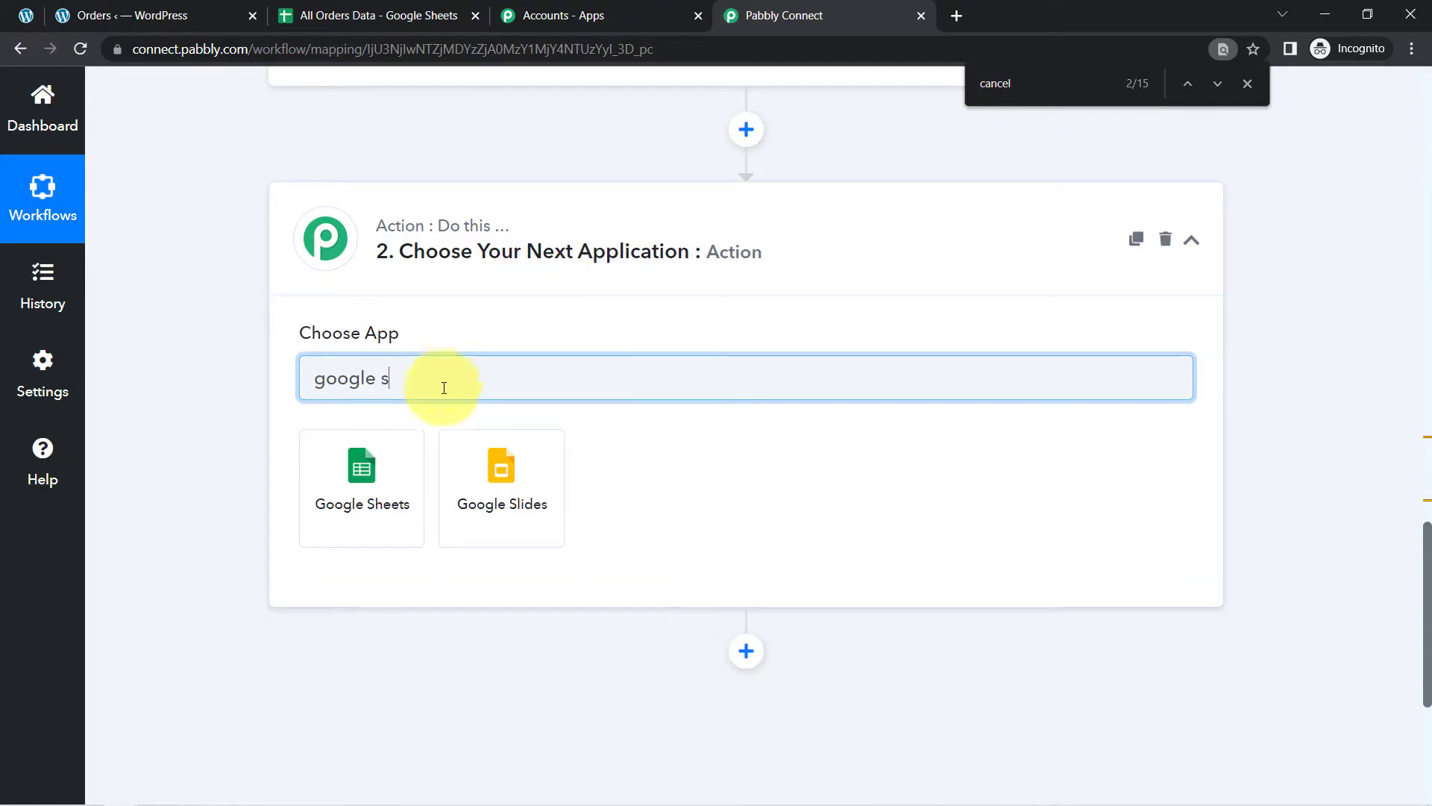
{"action": "left_click", "coordinate": [349, 468]}
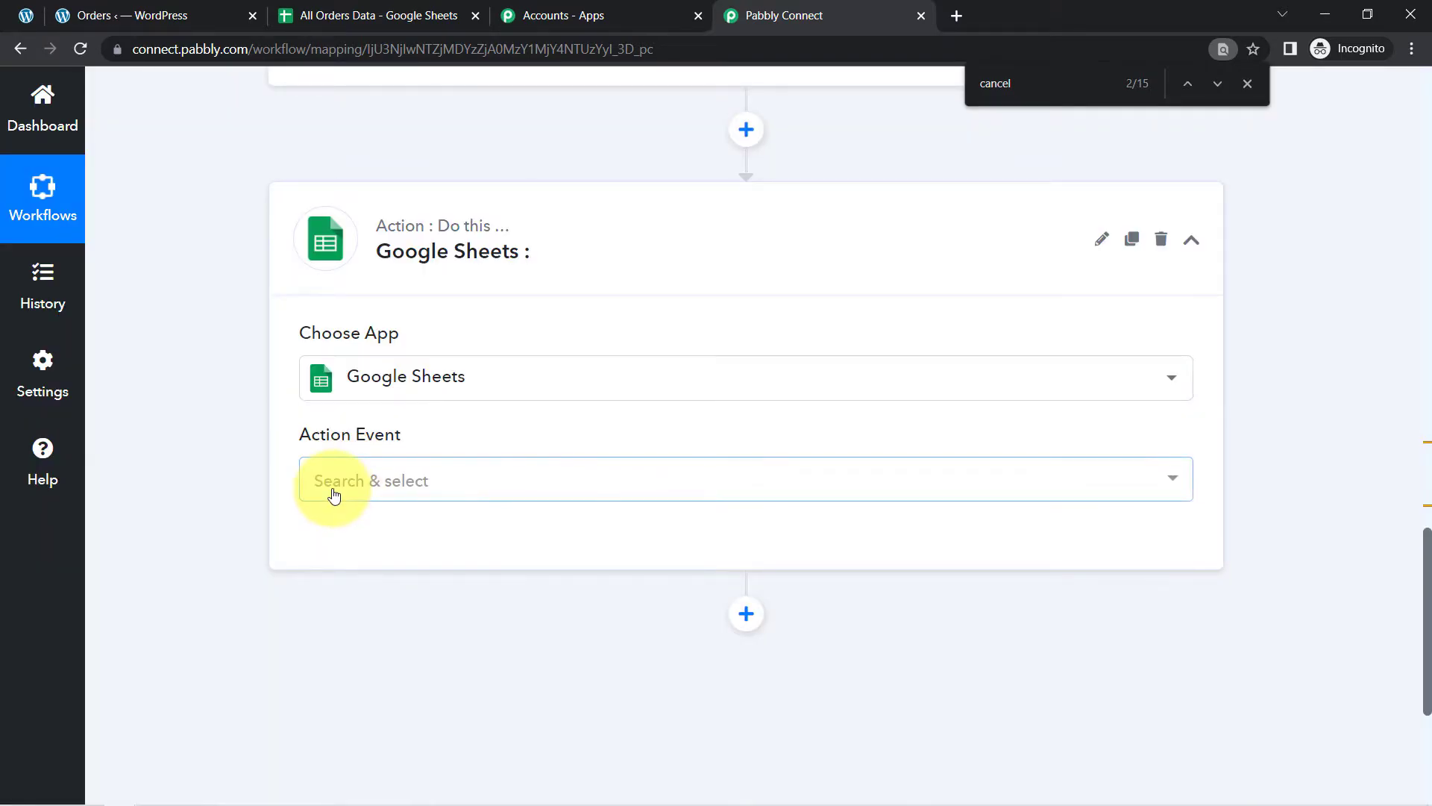
{"action": "left_click", "coordinate": [329, 484]}
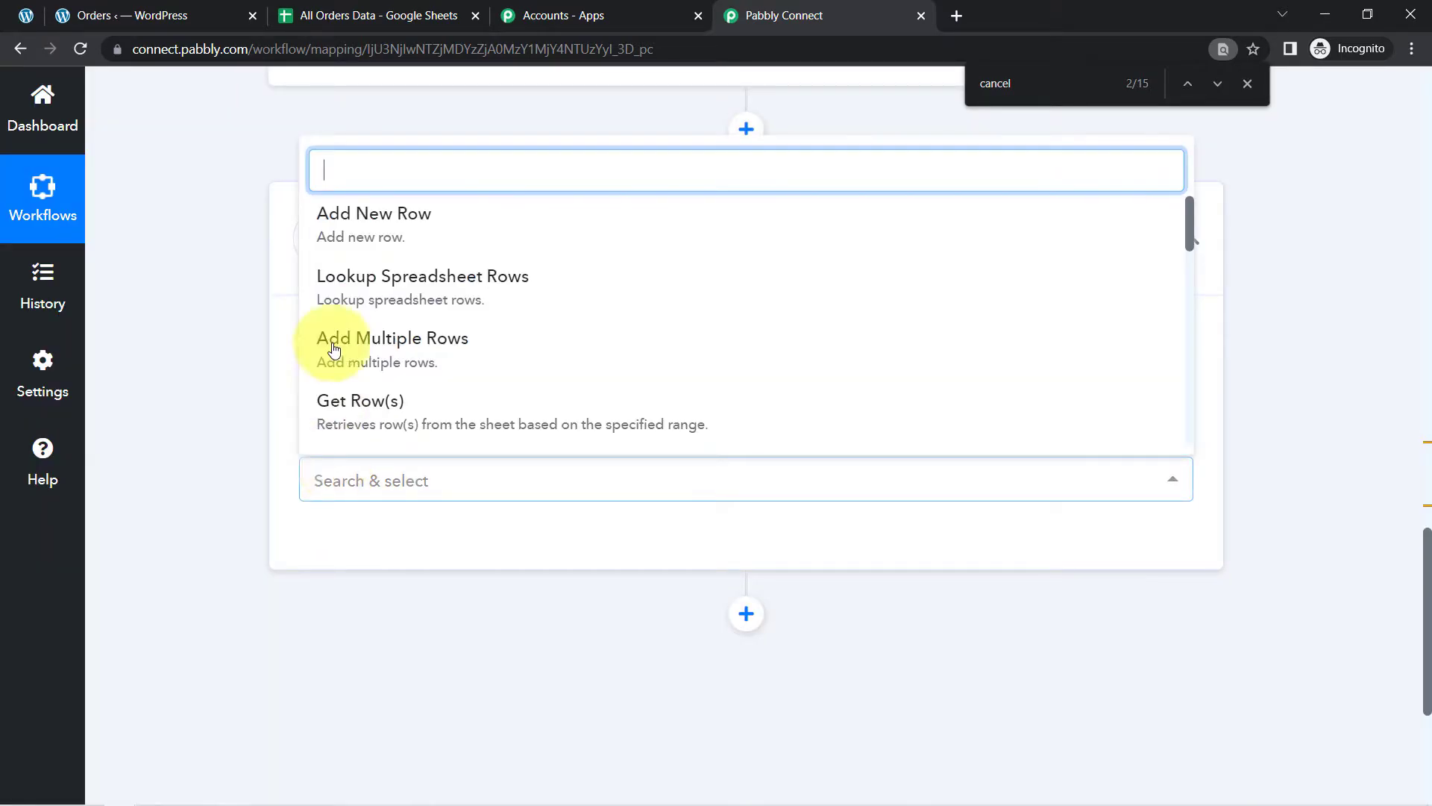
{"action": "left_click", "coordinate": [451, 288]}
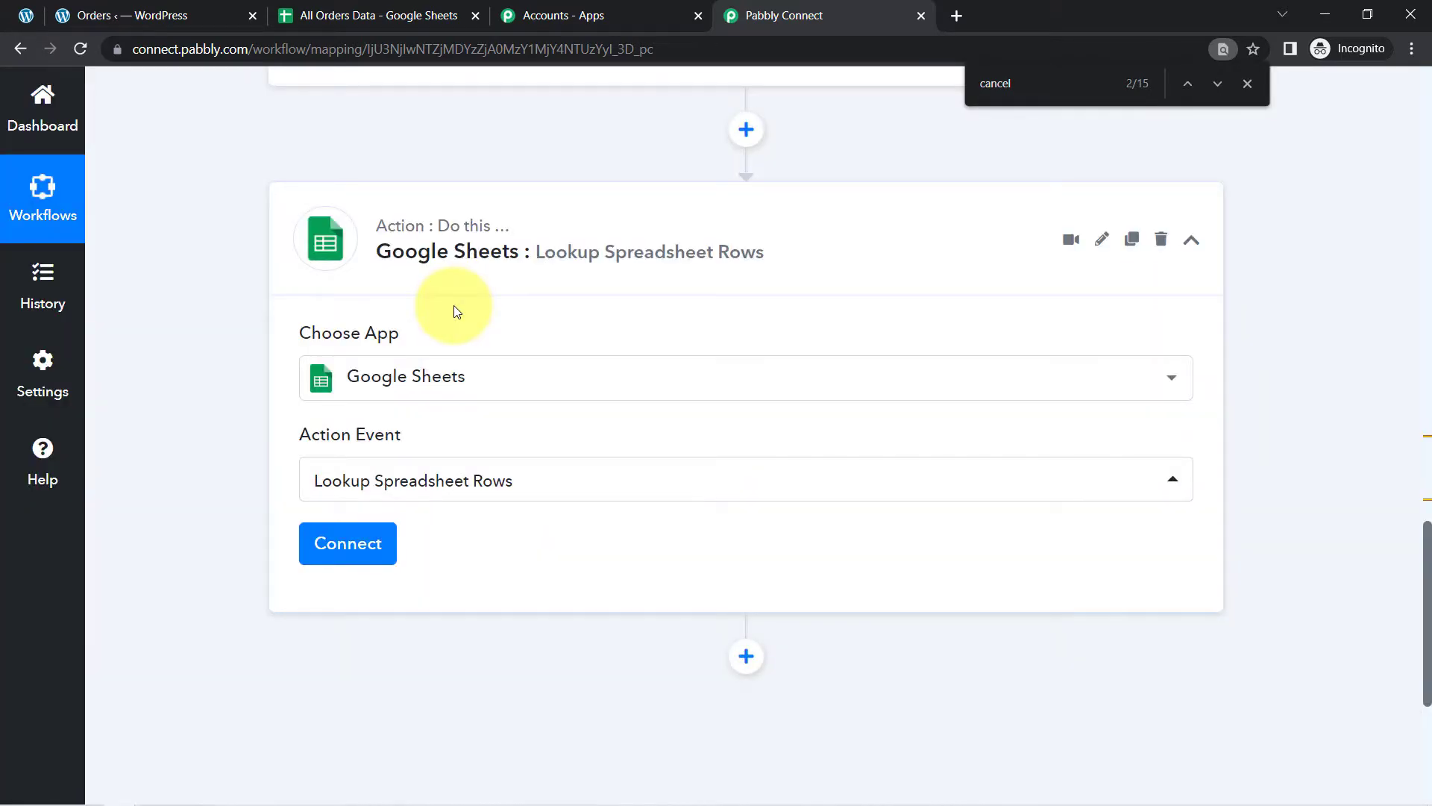
Check order 57147's processing status in the sheet, then start the Google Sheets connection.
{"action": "left_click", "coordinate": [365, 15]}
{"action": "left_click", "coordinate": [323, 526]}
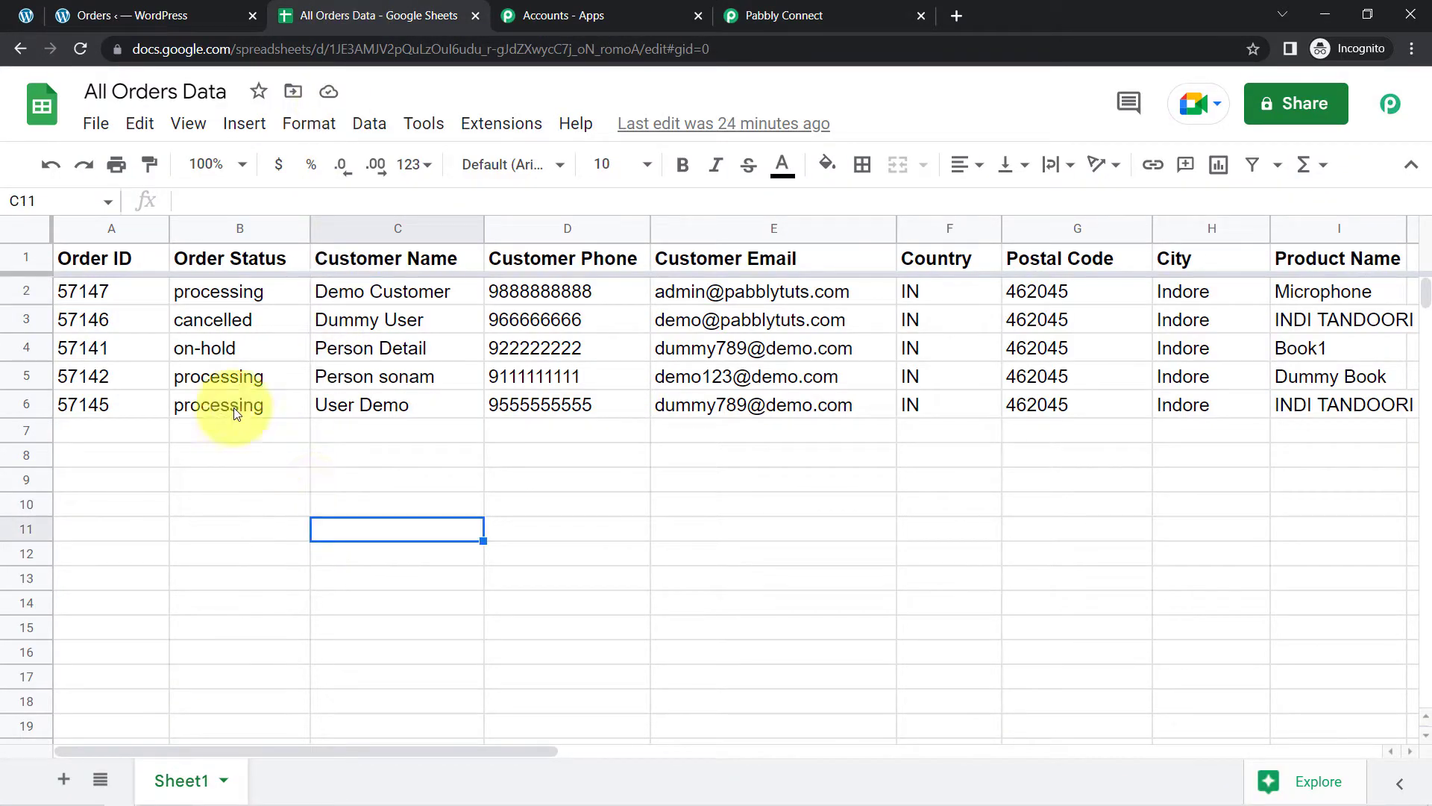
{"action": "left_click", "coordinate": [213, 291]}
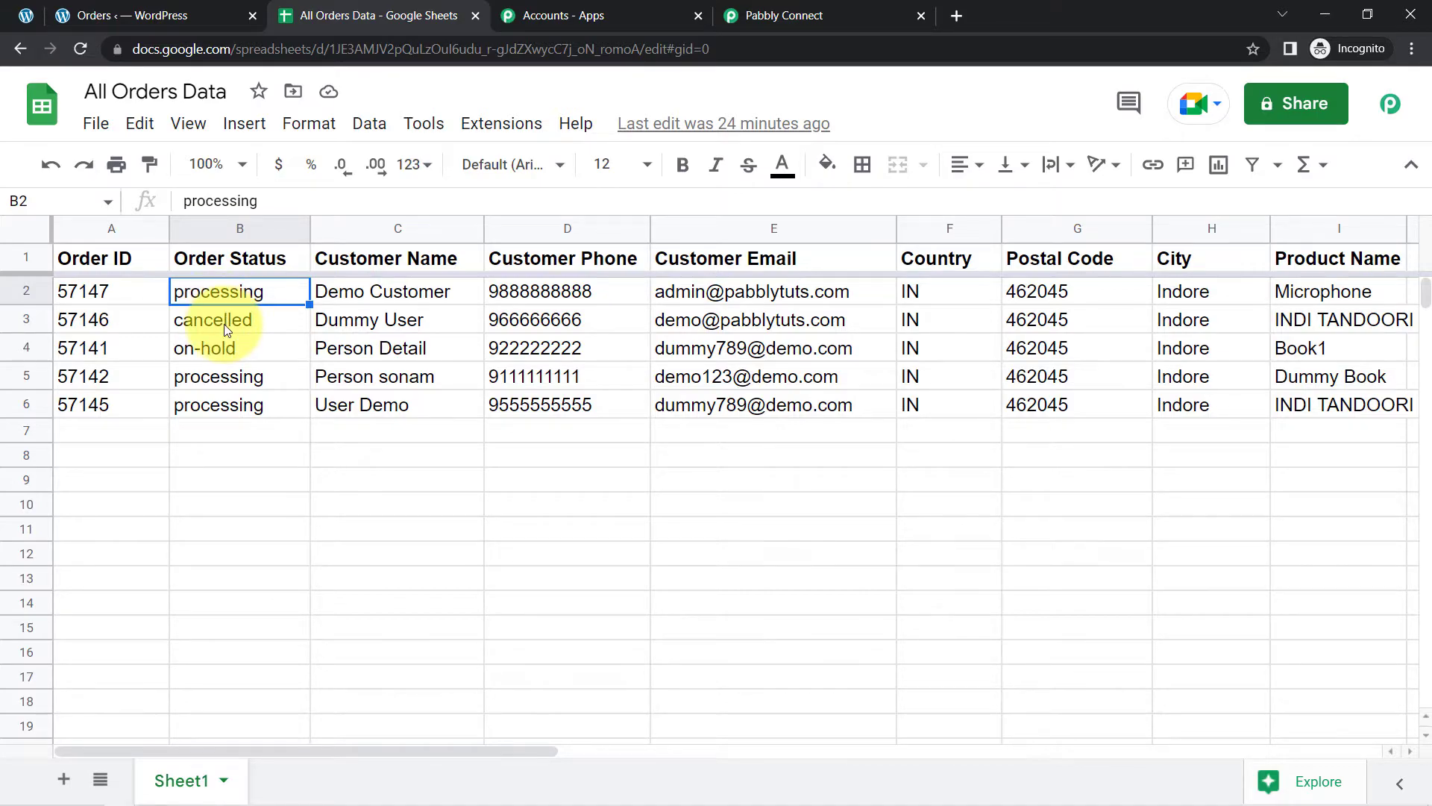
{"action": "left_click", "coordinate": [767, 23]}
{"action": "left_click", "coordinate": [321, 549]}
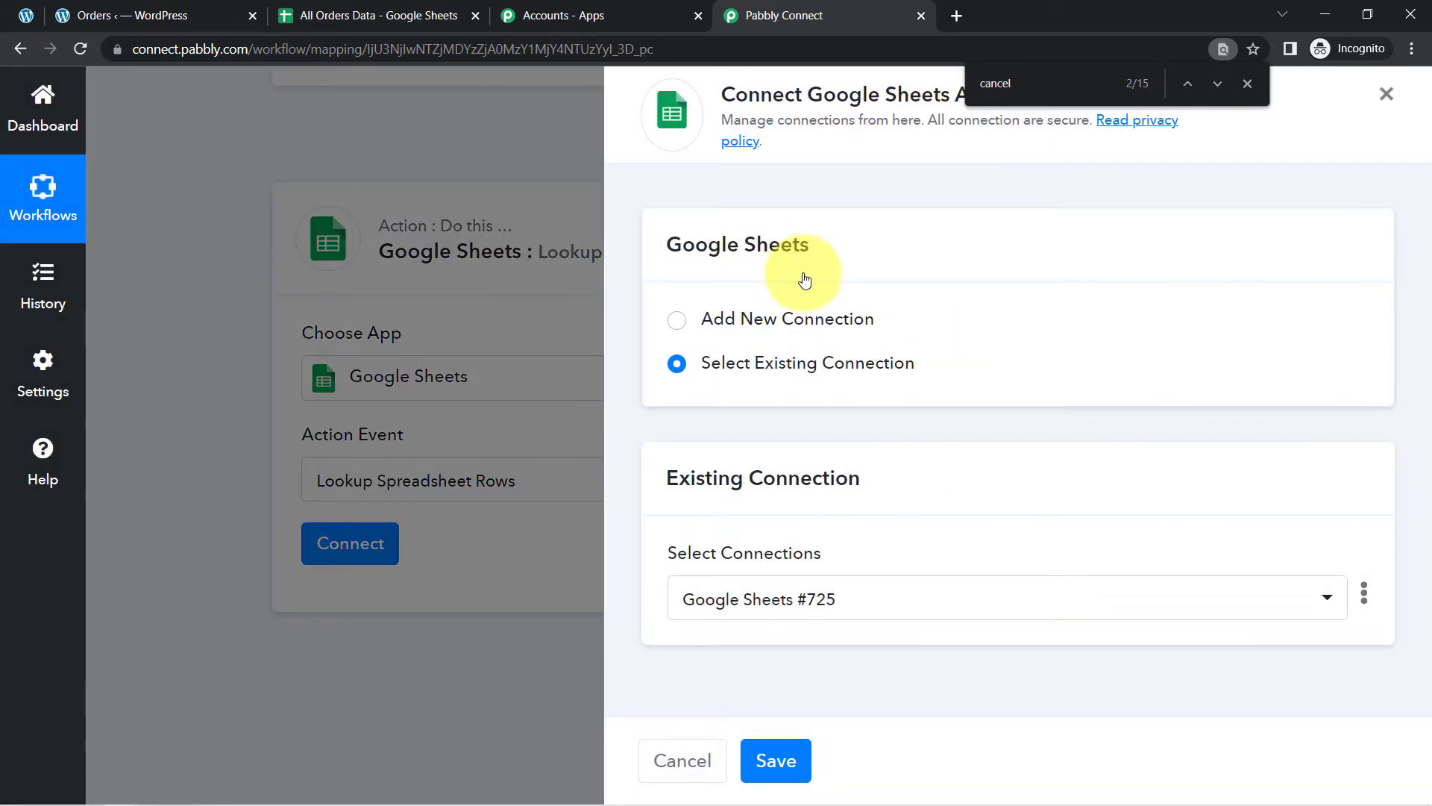
Add a new Google Sheets connection by authorizing Pabbly Connect on the Google account.
{"action": "left_click", "coordinate": [790, 316]}
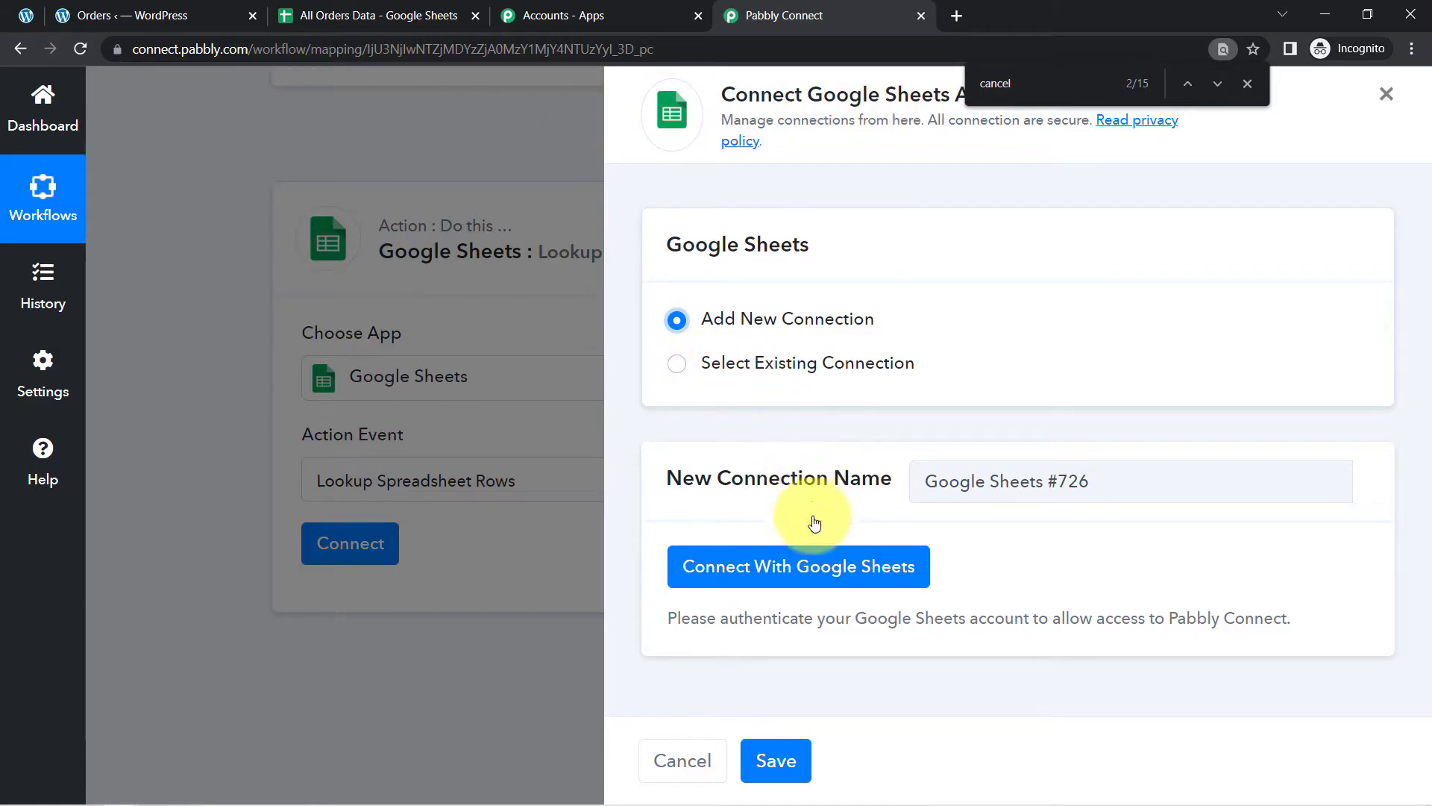
{"action": "left_click", "coordinate": [730, 581]}
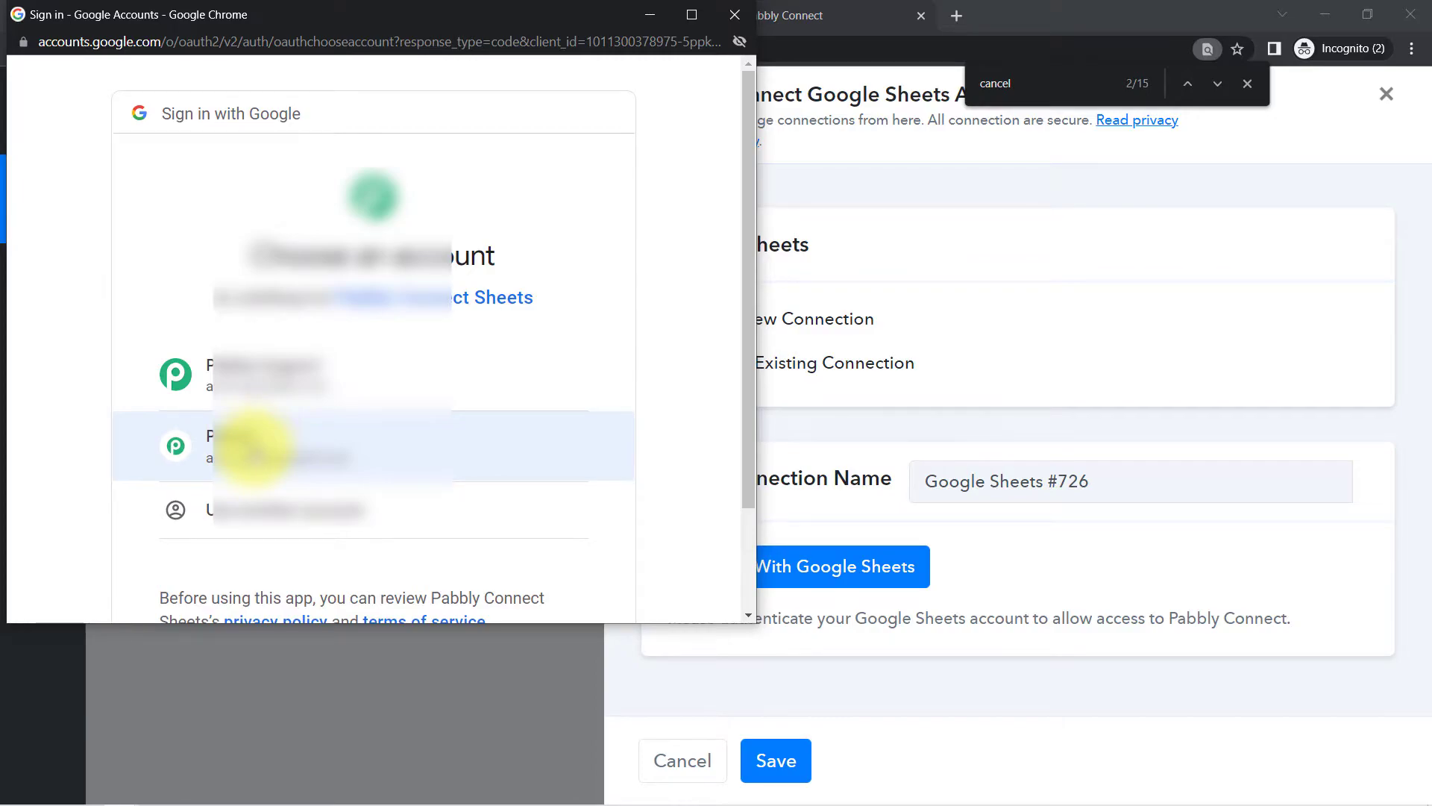
{"action": "left_click", "coordinate": [253, 448]}
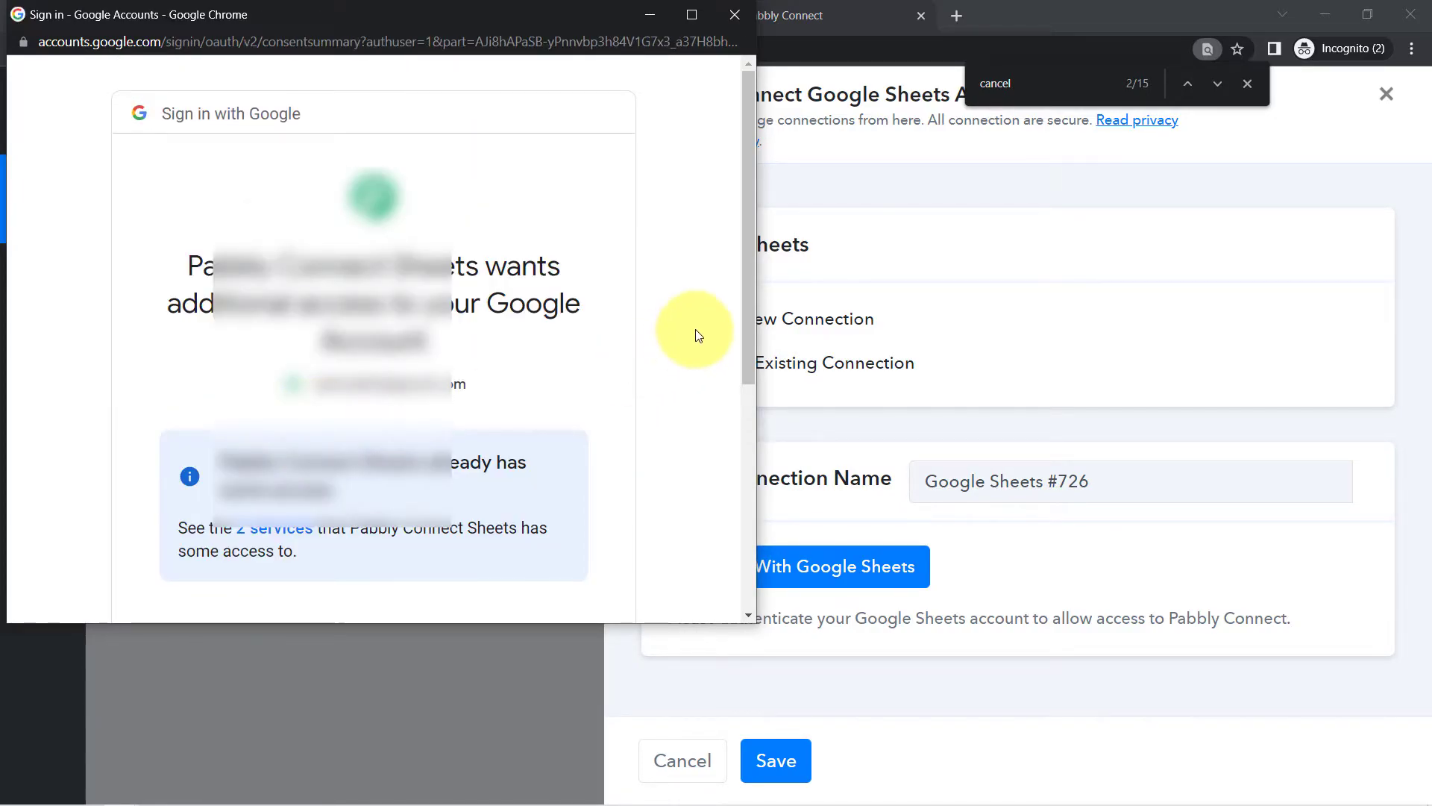
{"action": "left_click_drag", "start_coordinate": [746, 293], "coordinate": [738, 516]}
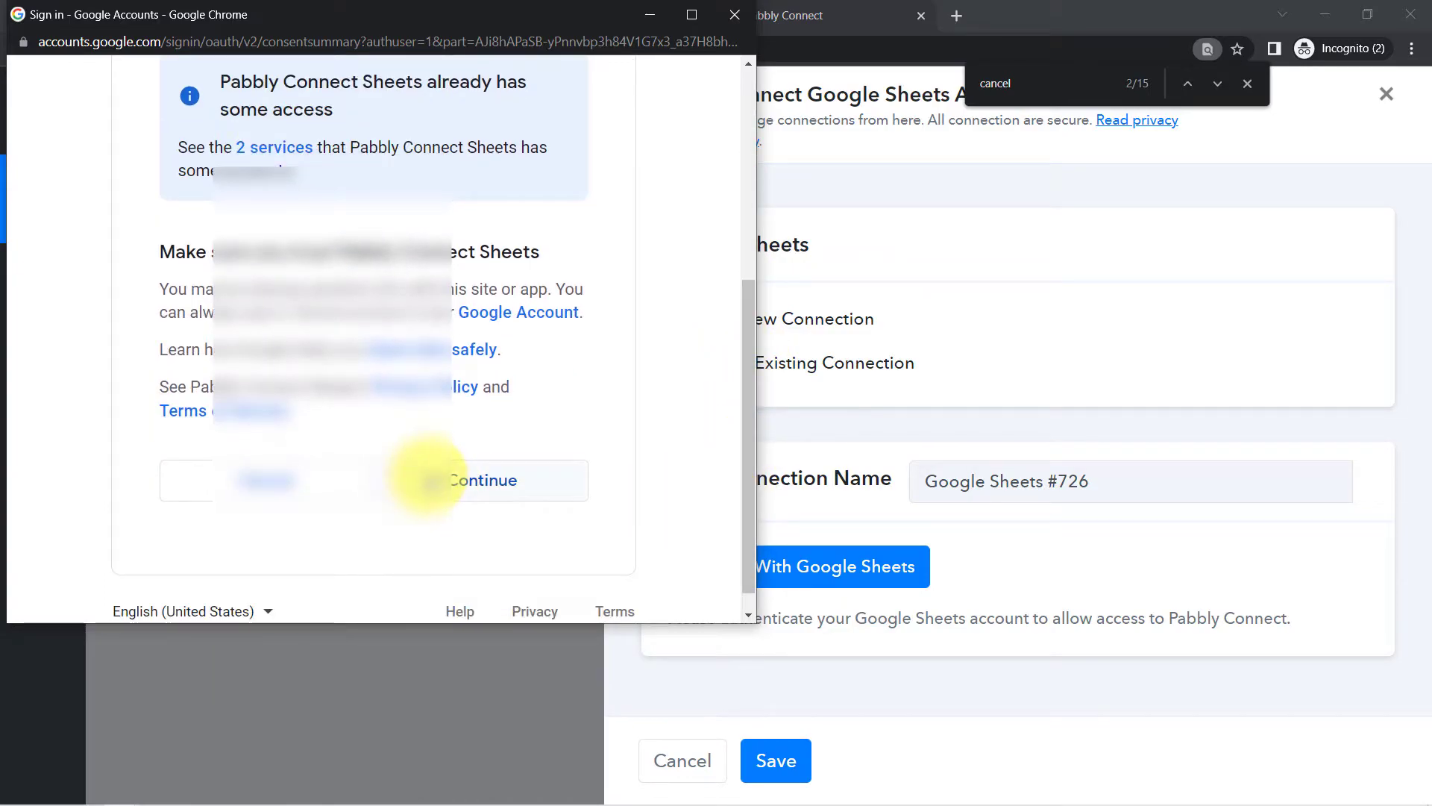
{"action": "left_click", "coordinate": [468, 489]}
{"action": "left_click", "coordinate": [440, 516]}
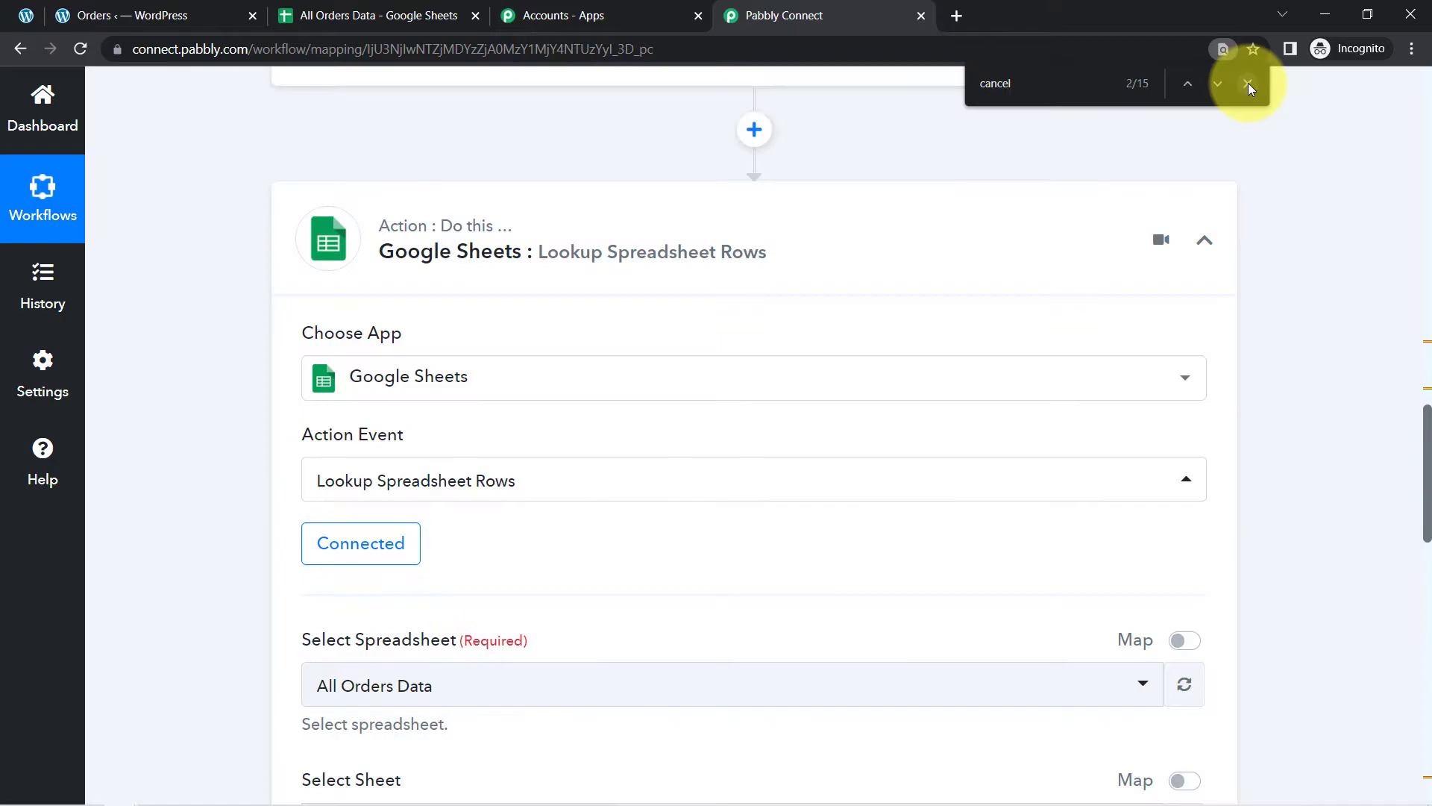
Keep All Orders Data as the lookup step's spreadsheet.
{"action": "left_click", "coordinate": [1247, 82]}
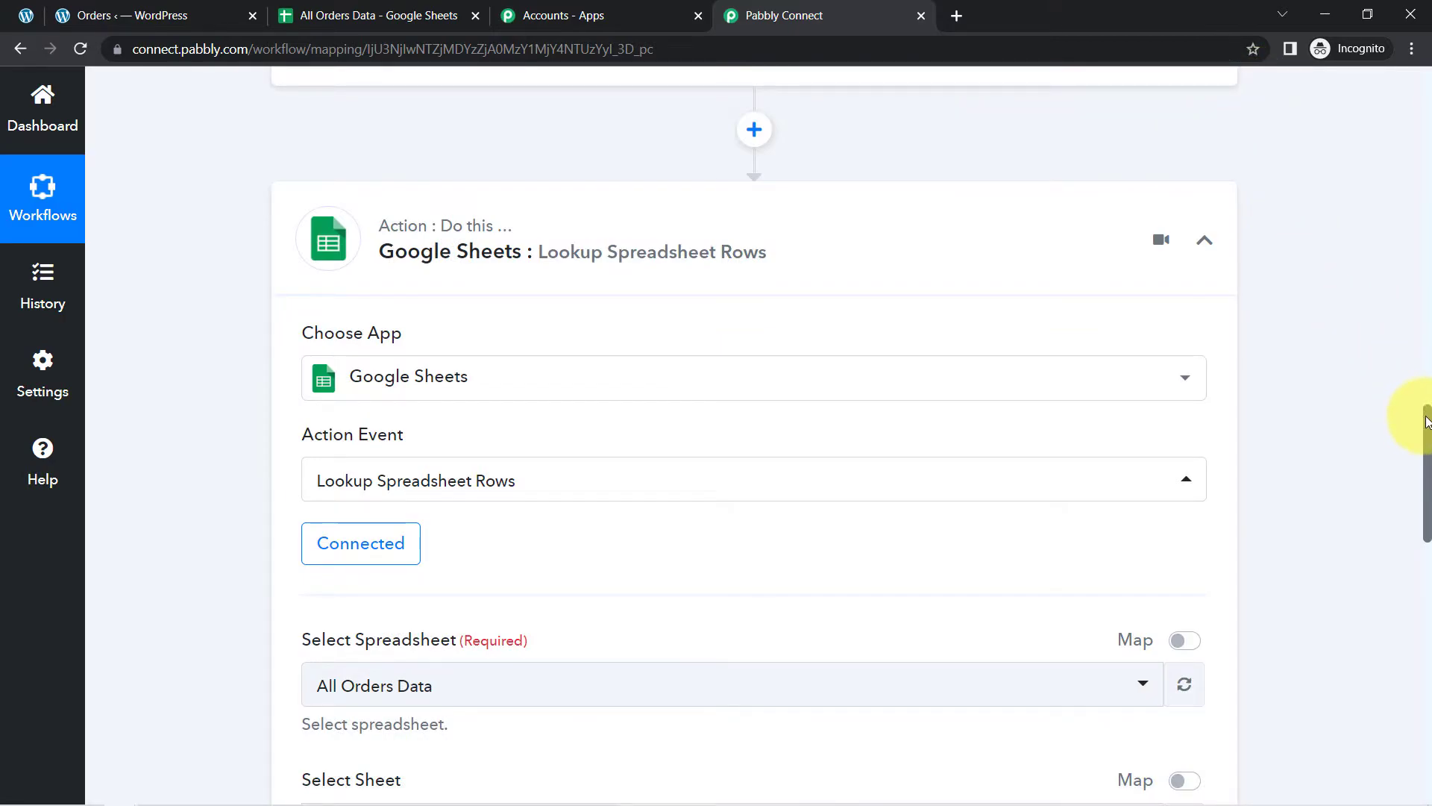
{"action": "left_click_drag", "start_coordinate": [1427, 427], "coordinate": [1409, 508]}
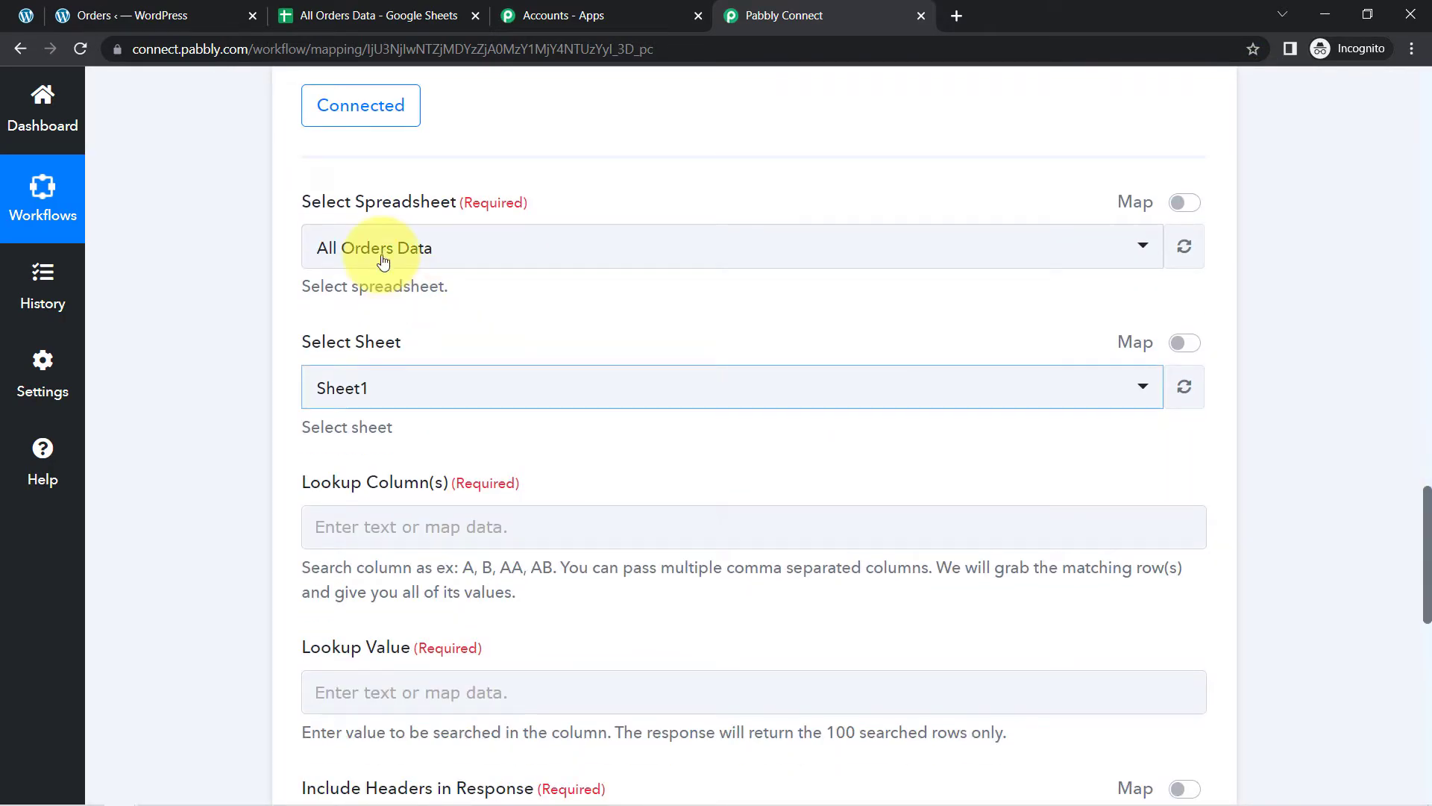
{"action": "left_click", "coordinate": [440, 257]}
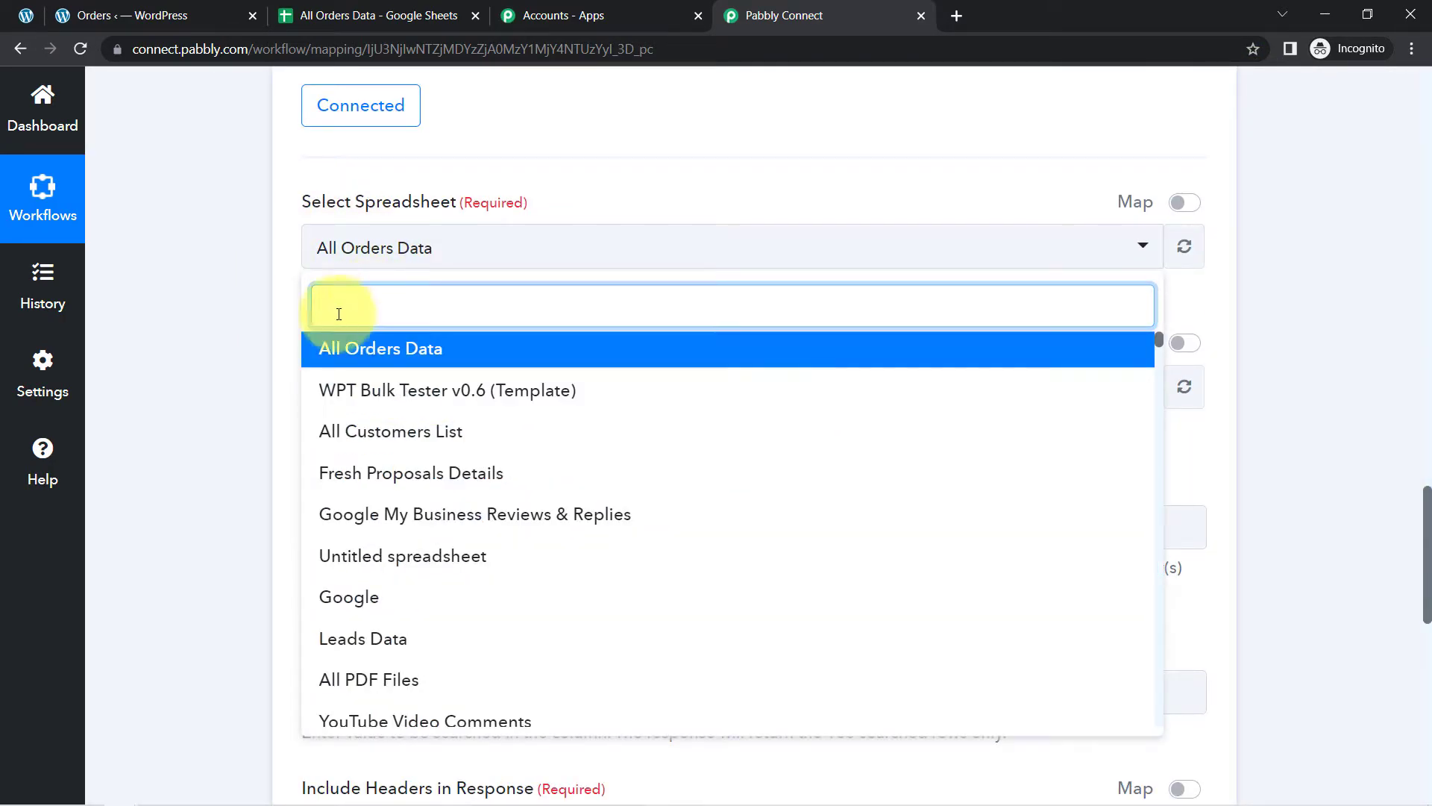
{"action": "left_click", "coordinate": [213, 495]}
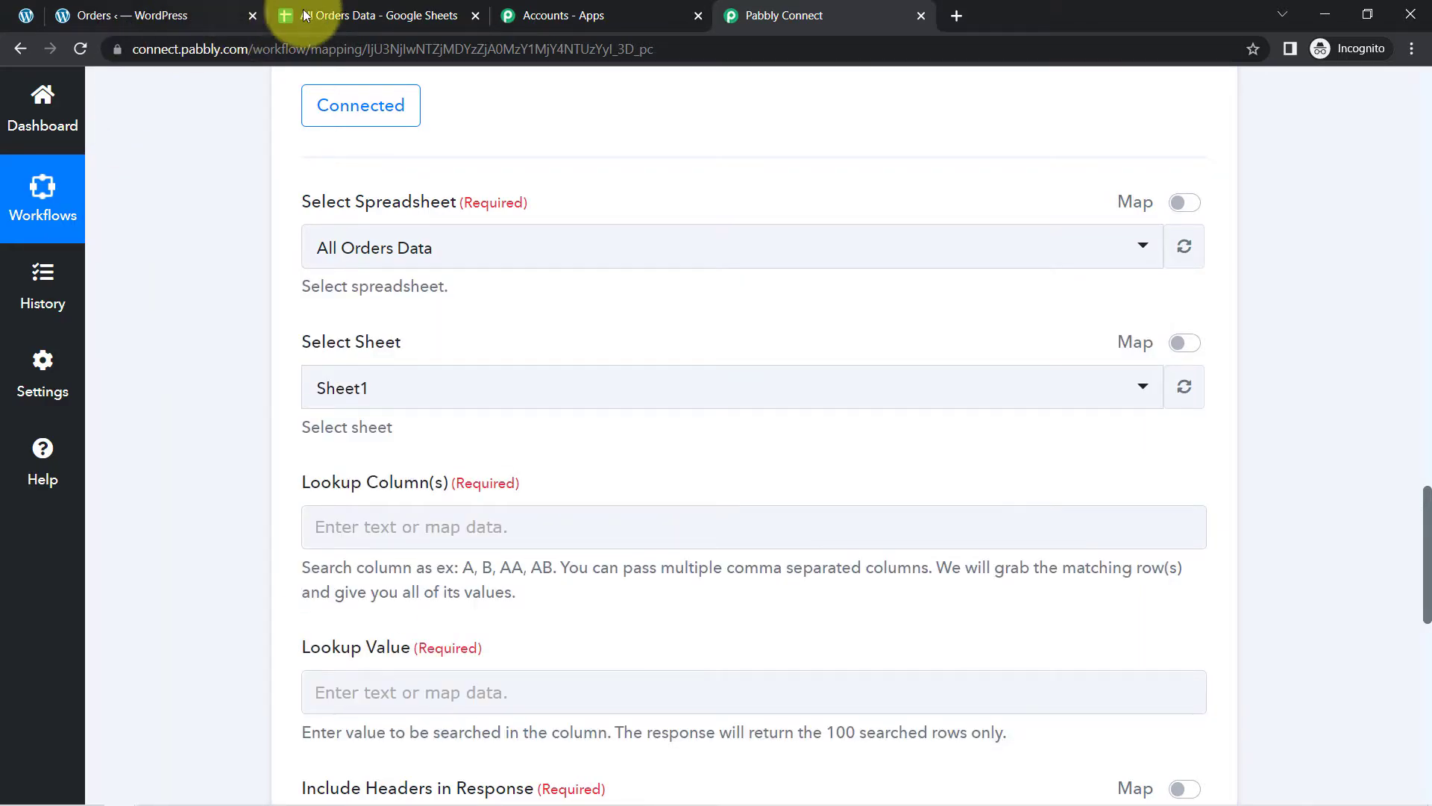
{"action": "left_click", "coordinate": [312, 15]}
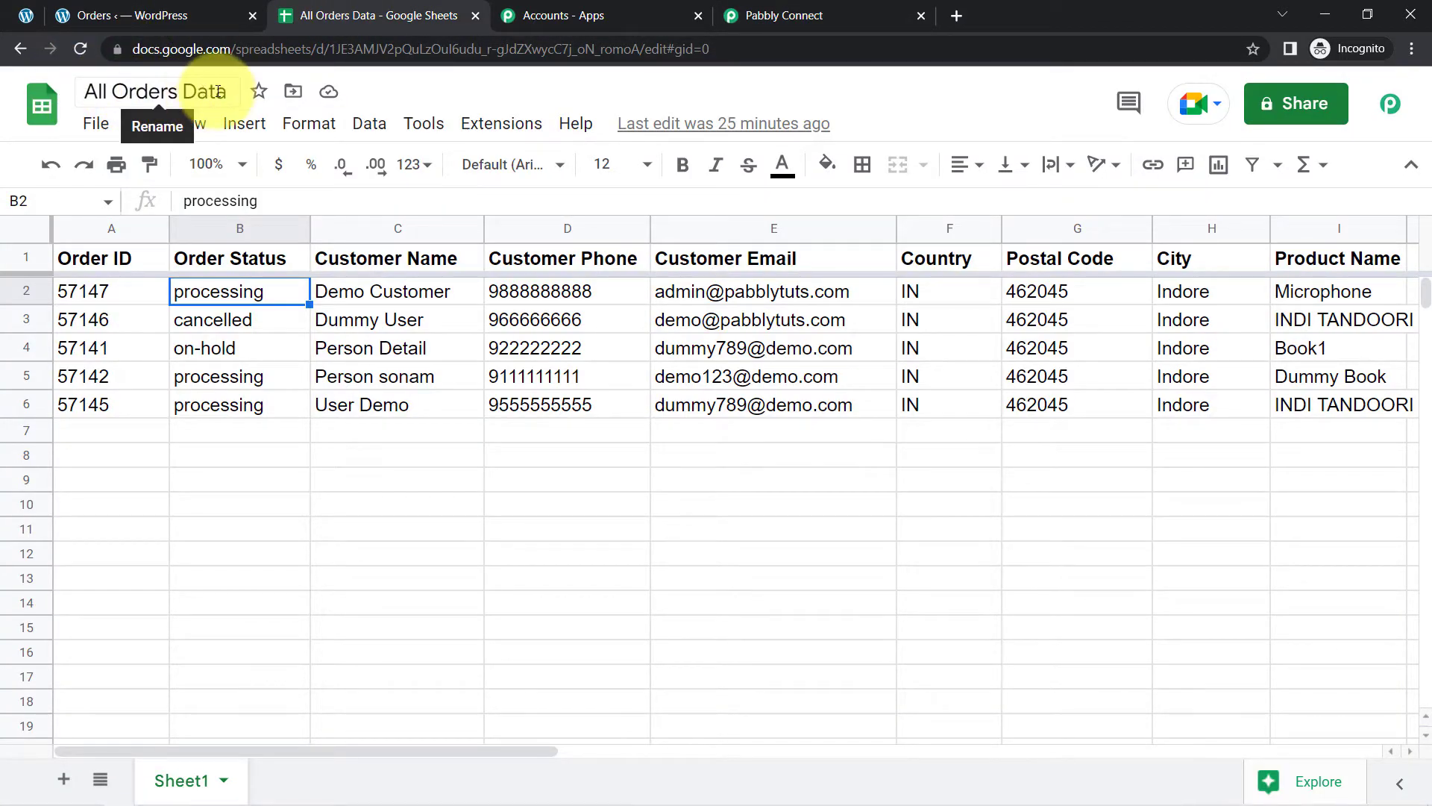
{"action": "left_click_drag", "start_coordinate": [708, 15], "coordinate": [578, 14]}
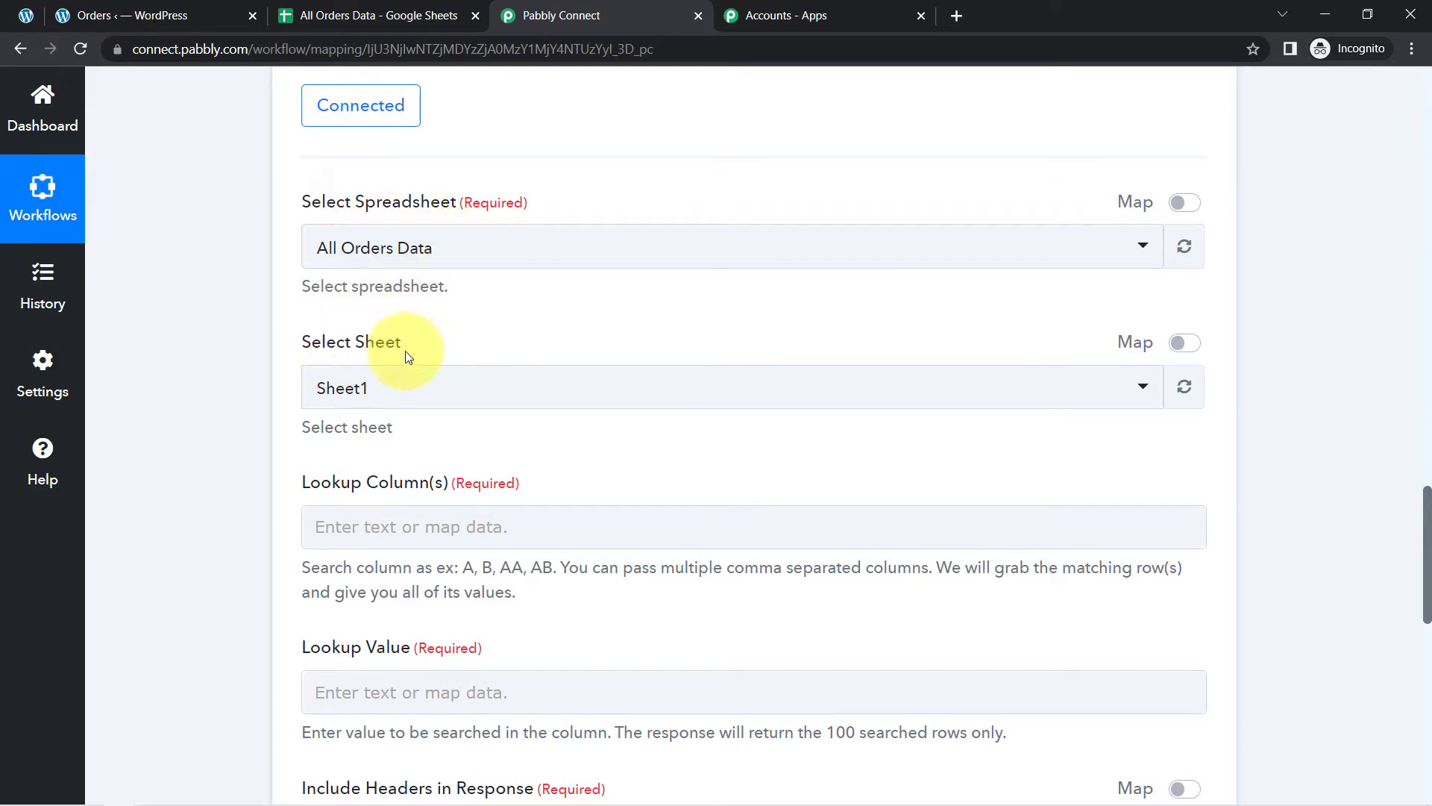
Keep Sheet1 as the sheet to search and scroll down to Lookup Column(s).
{"action": "left_click", "coordinate": [358, 388]}
{"action": "left_click", "coordinate": [361, 388]}
{"action": "left_click", "coordinate": [361, 15]}
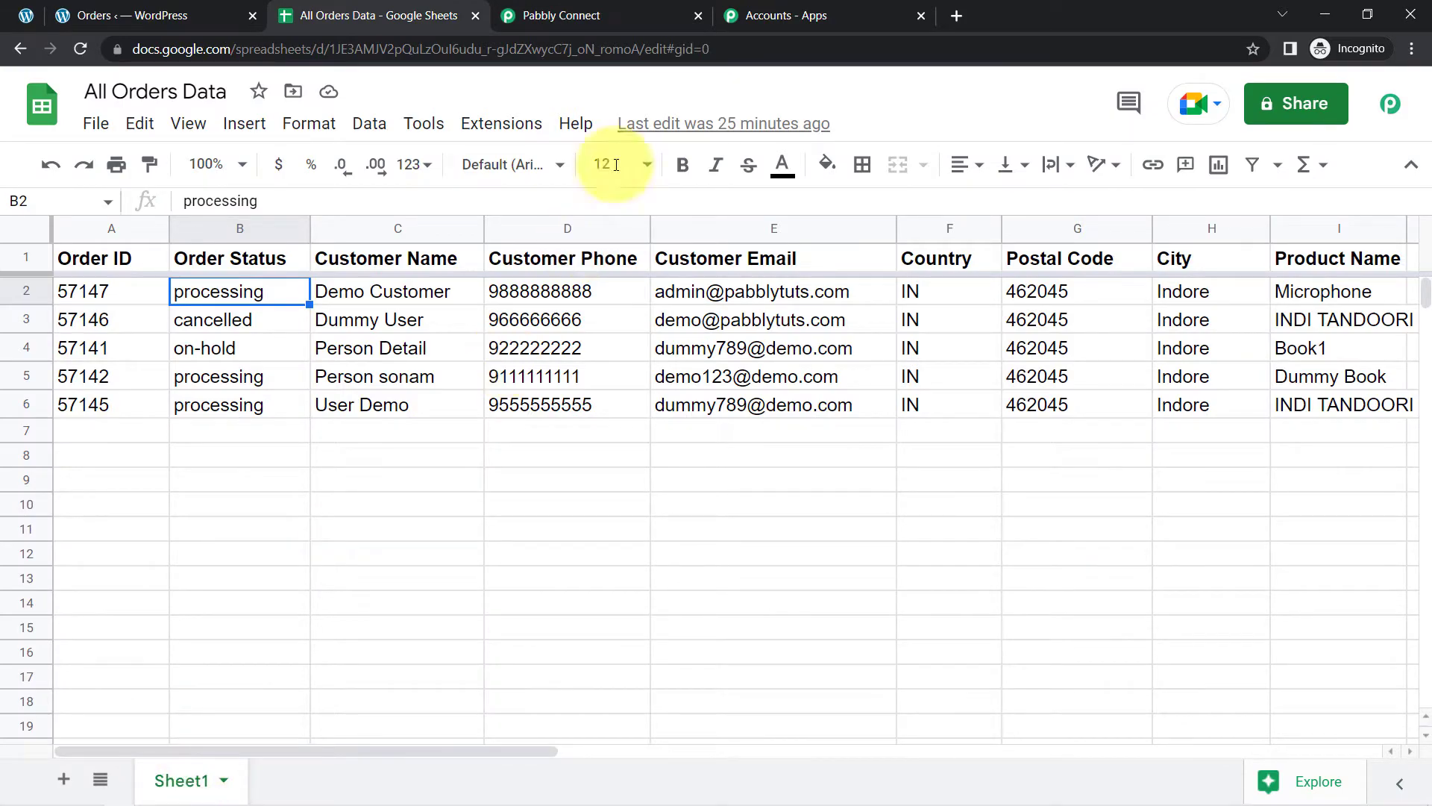
{"action": "left_click", "coordinate": [628, 21]}
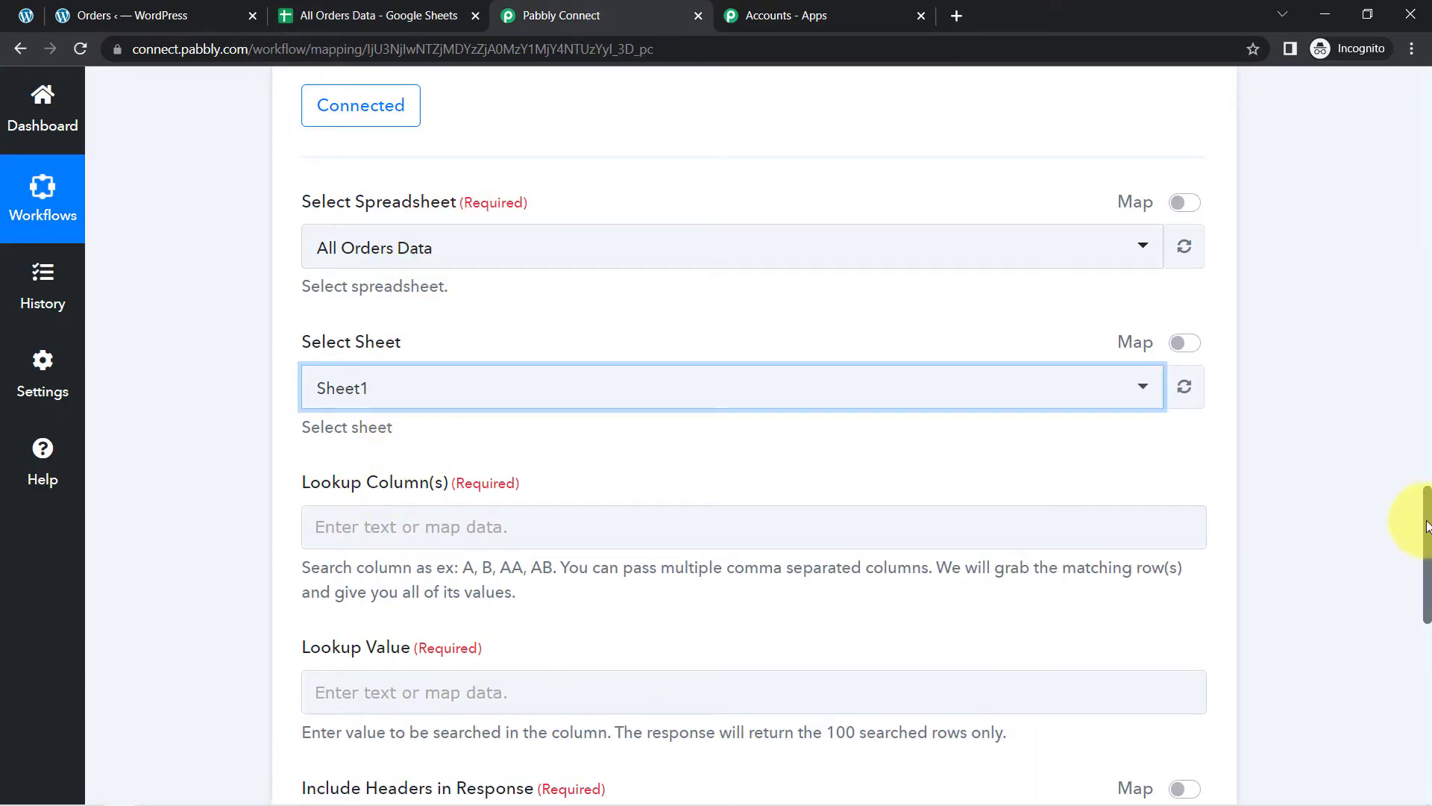
{"action": "left_click_drag", "start_coordinate": [1426, 519], "coordinate": [1429, 569]}
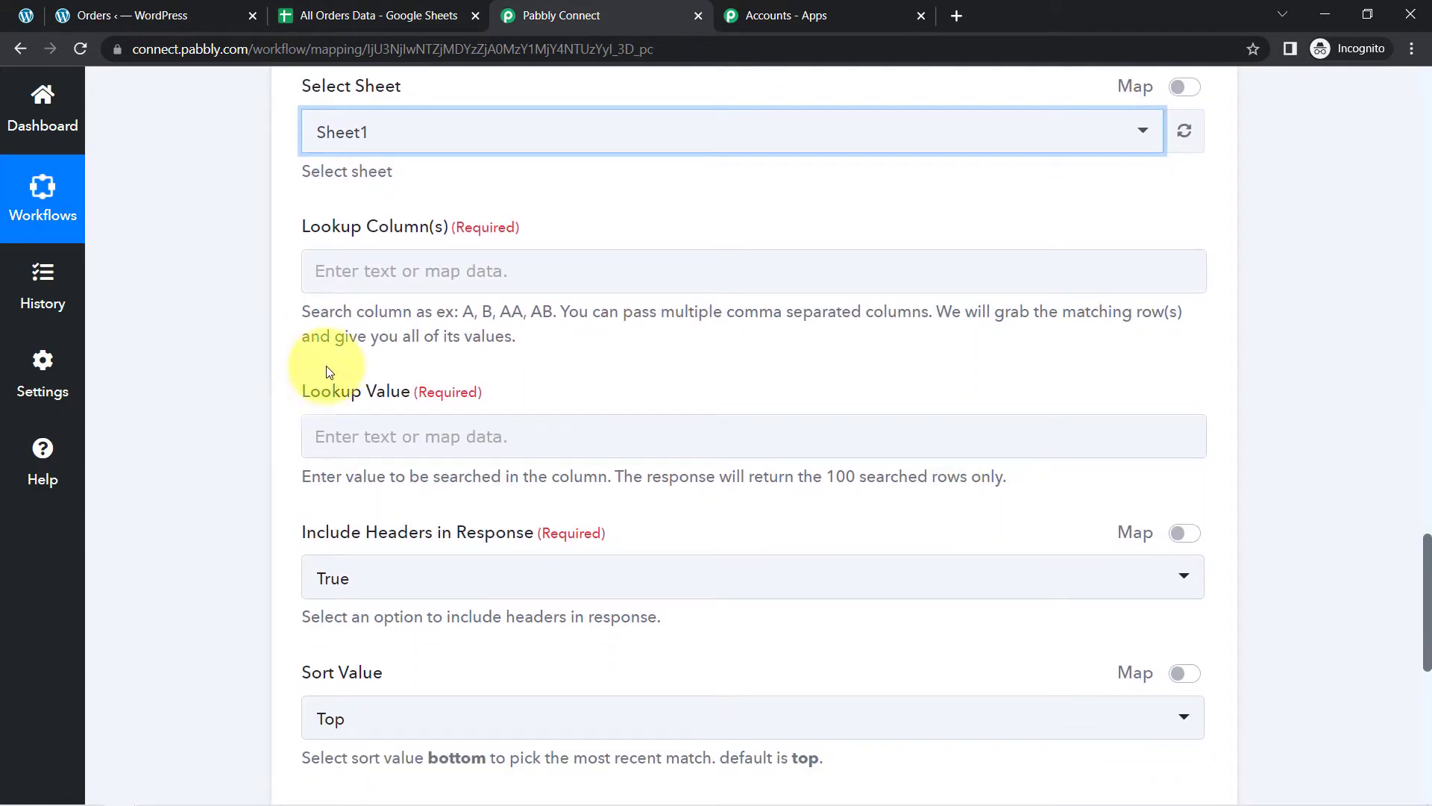
{"action": "left_click", "coordinate": [337, 21]}
{"action": "left_click", "coordinate": [231, 218]}
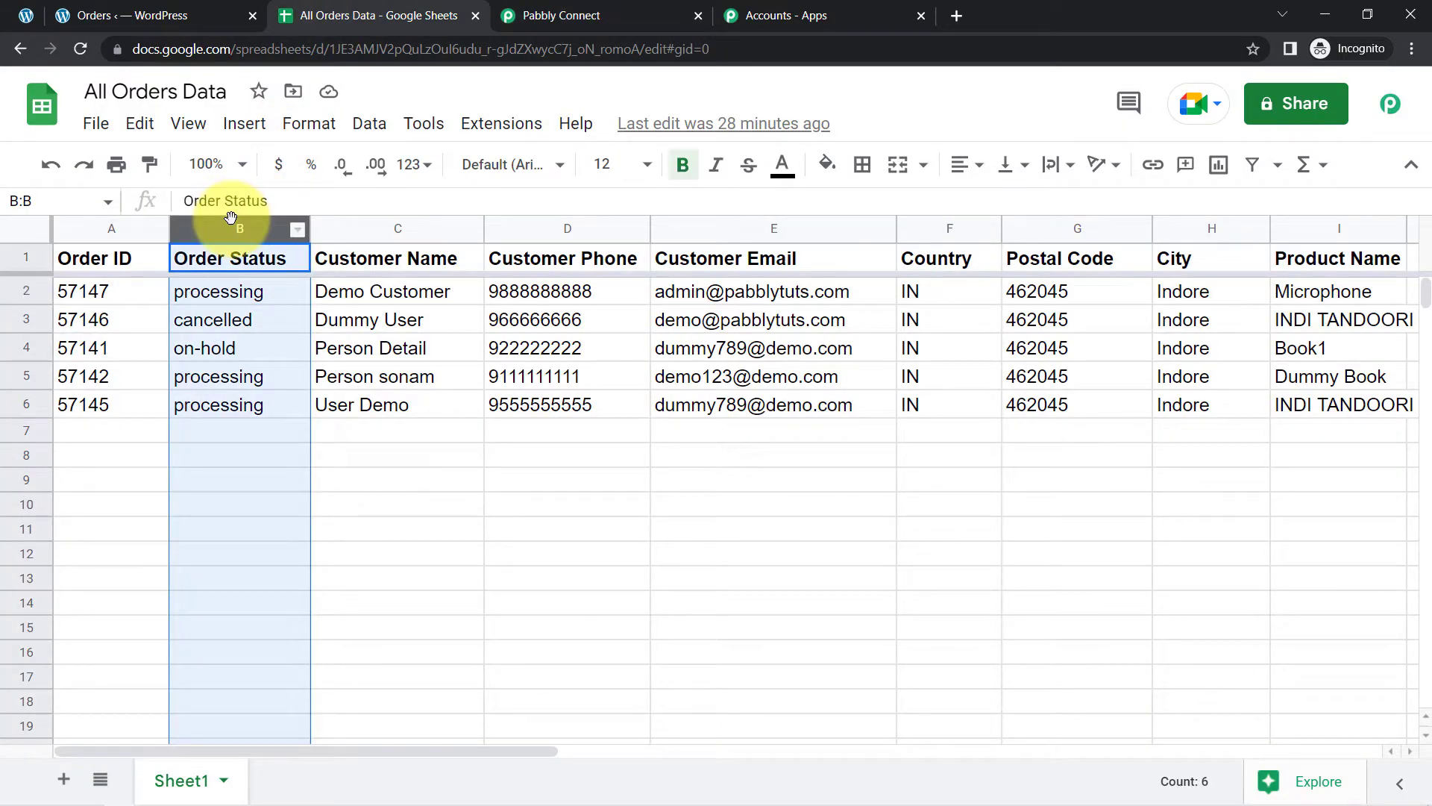
{"action": "left_click", "coordinate": [138, 319]}
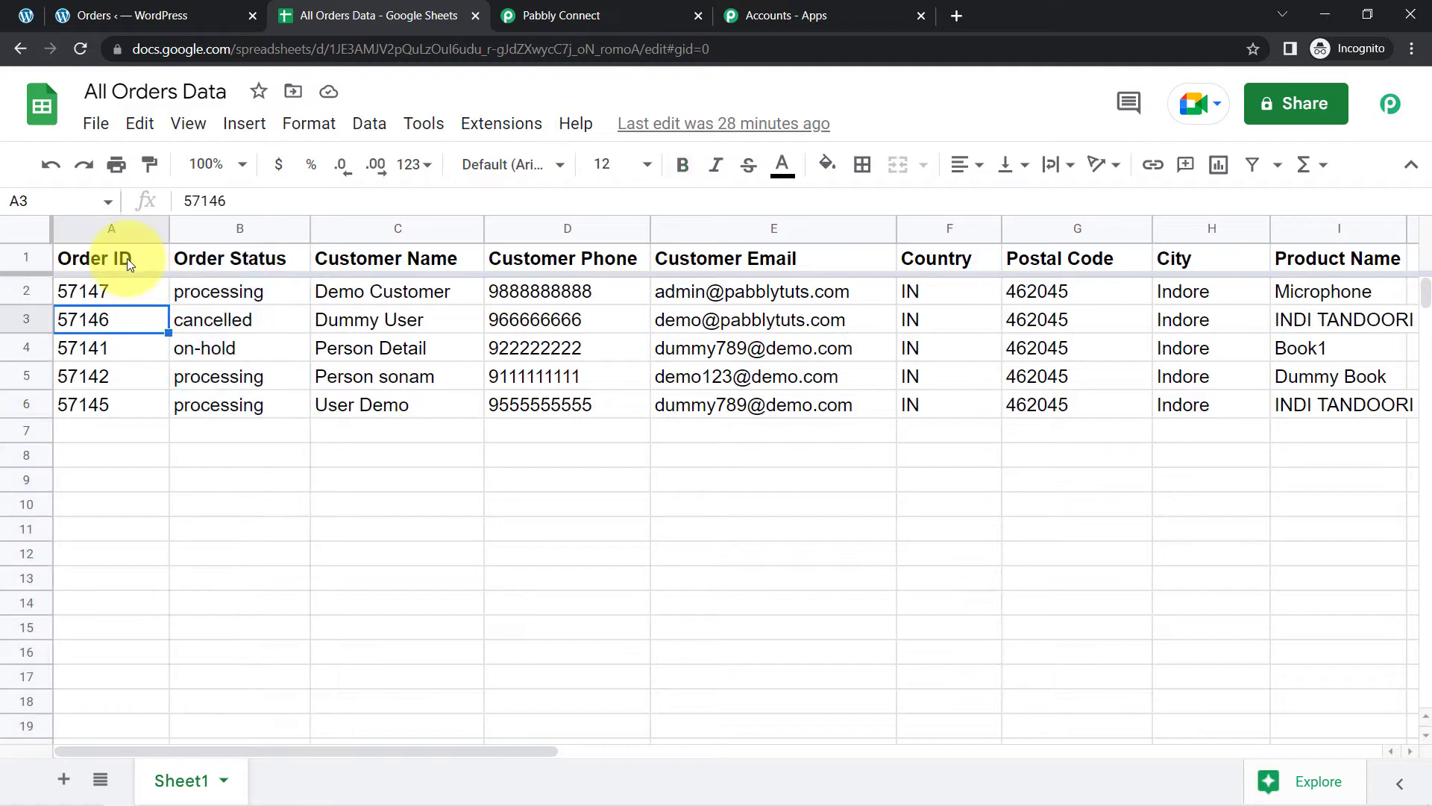
{"action": "left_click", "coordinate": [106, 222]}
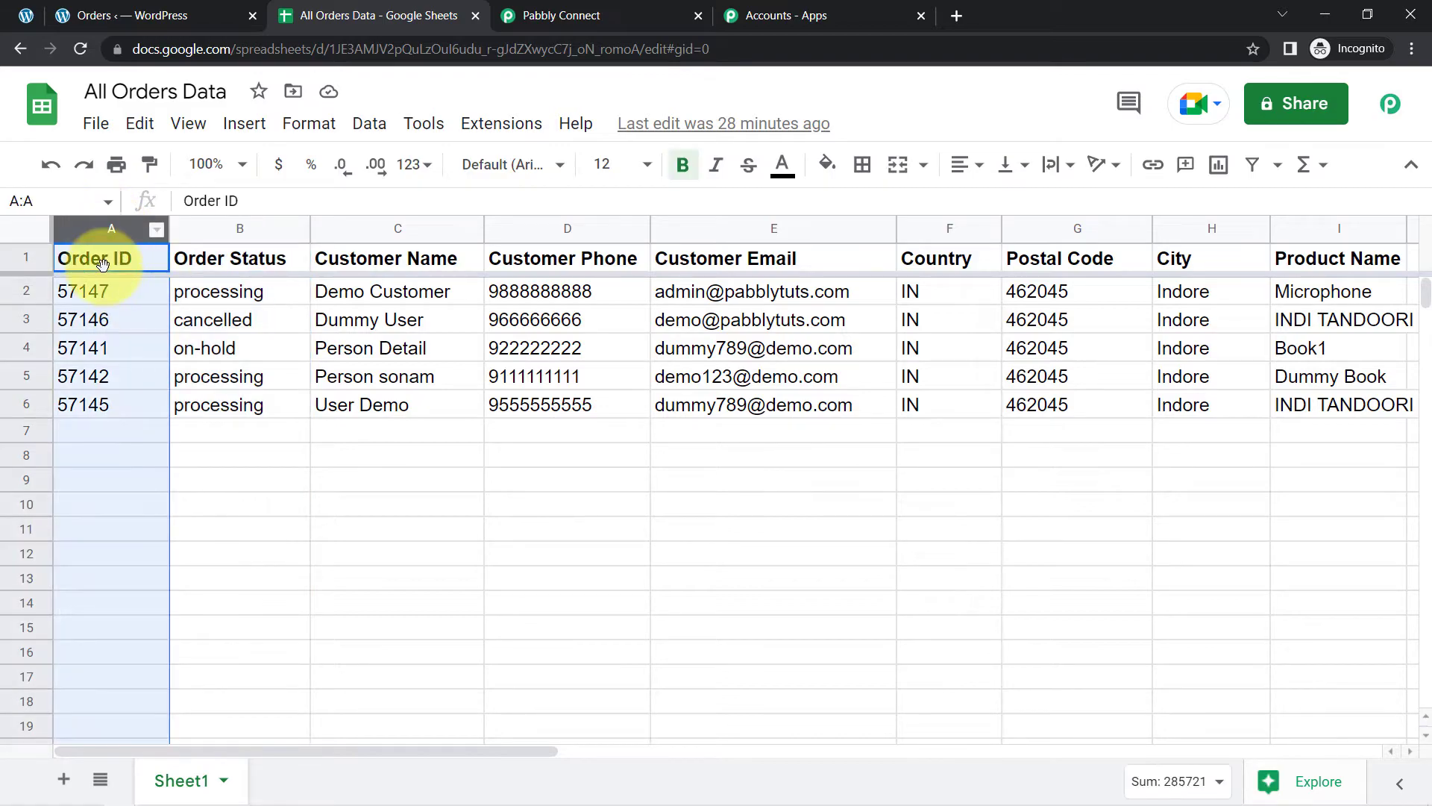
{"action": "left_click", "coordinate": [215, 300]}
{"action": "left_click", "coordinate": [218, 320]}
{"action": "left_click", "coordinate": [209, 359]}
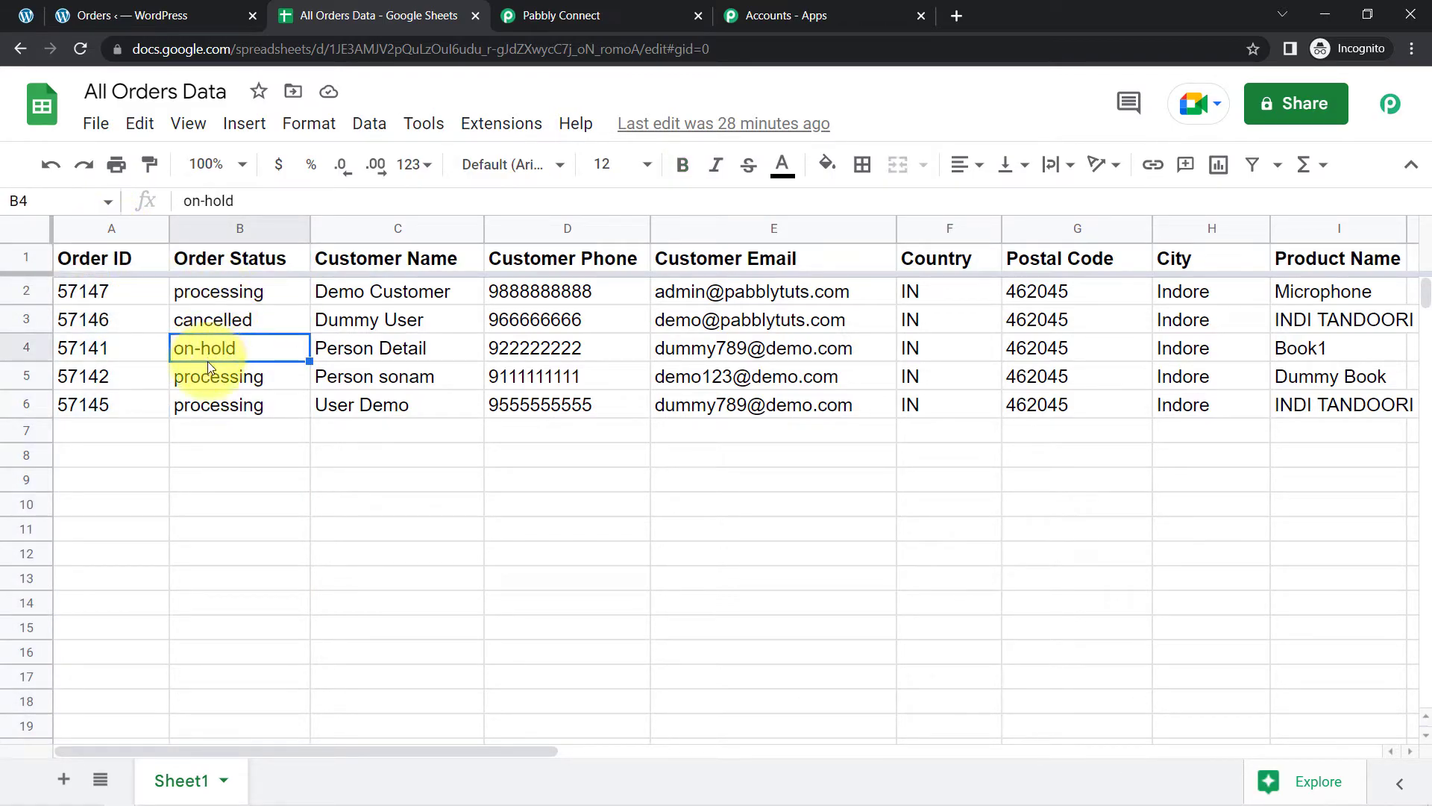
{"action": "left_click", "coordinate": [204, 388]}
{"action": "left_click", "coordinate": [201, 409]}
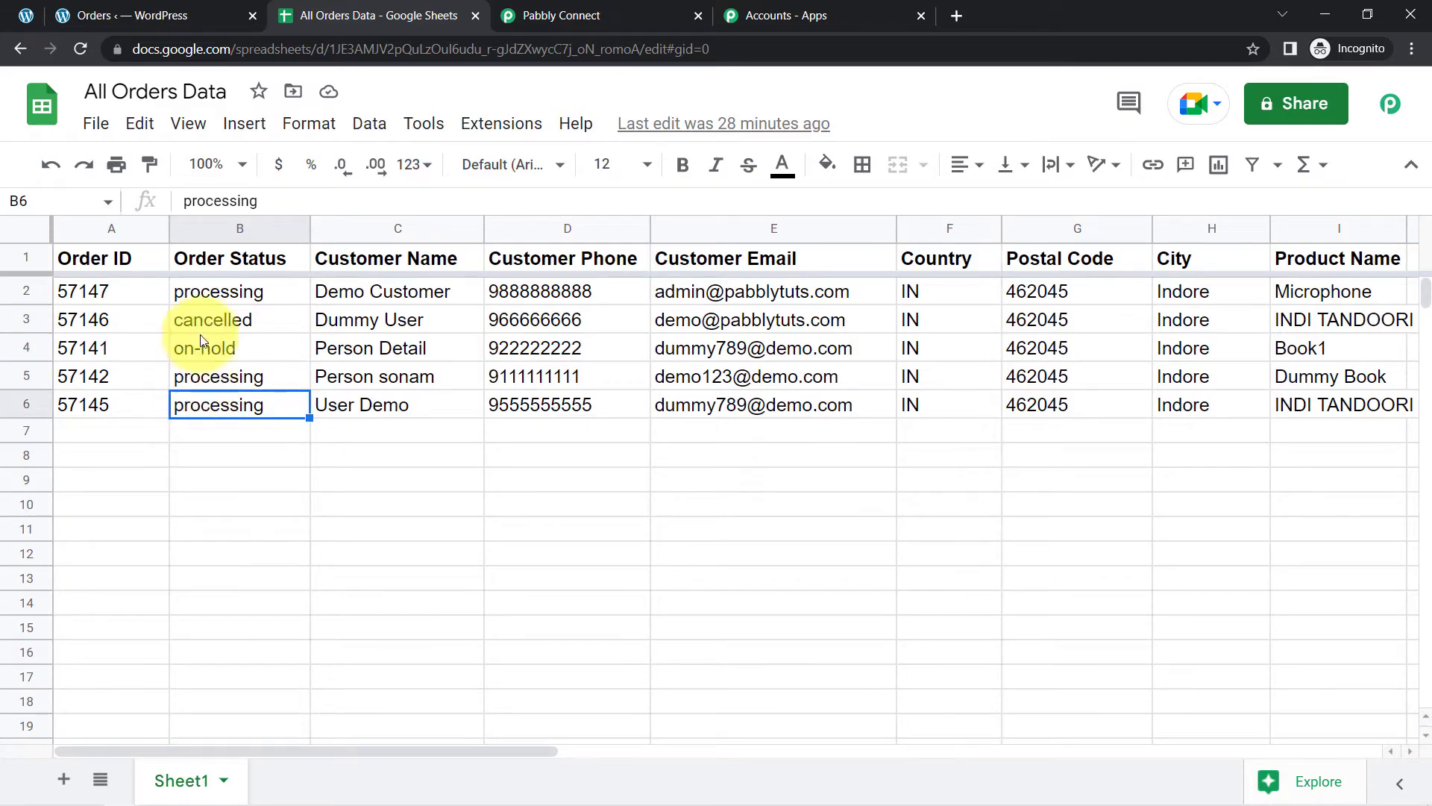
{"action": "left_click", "coordinate": [104, 226]}
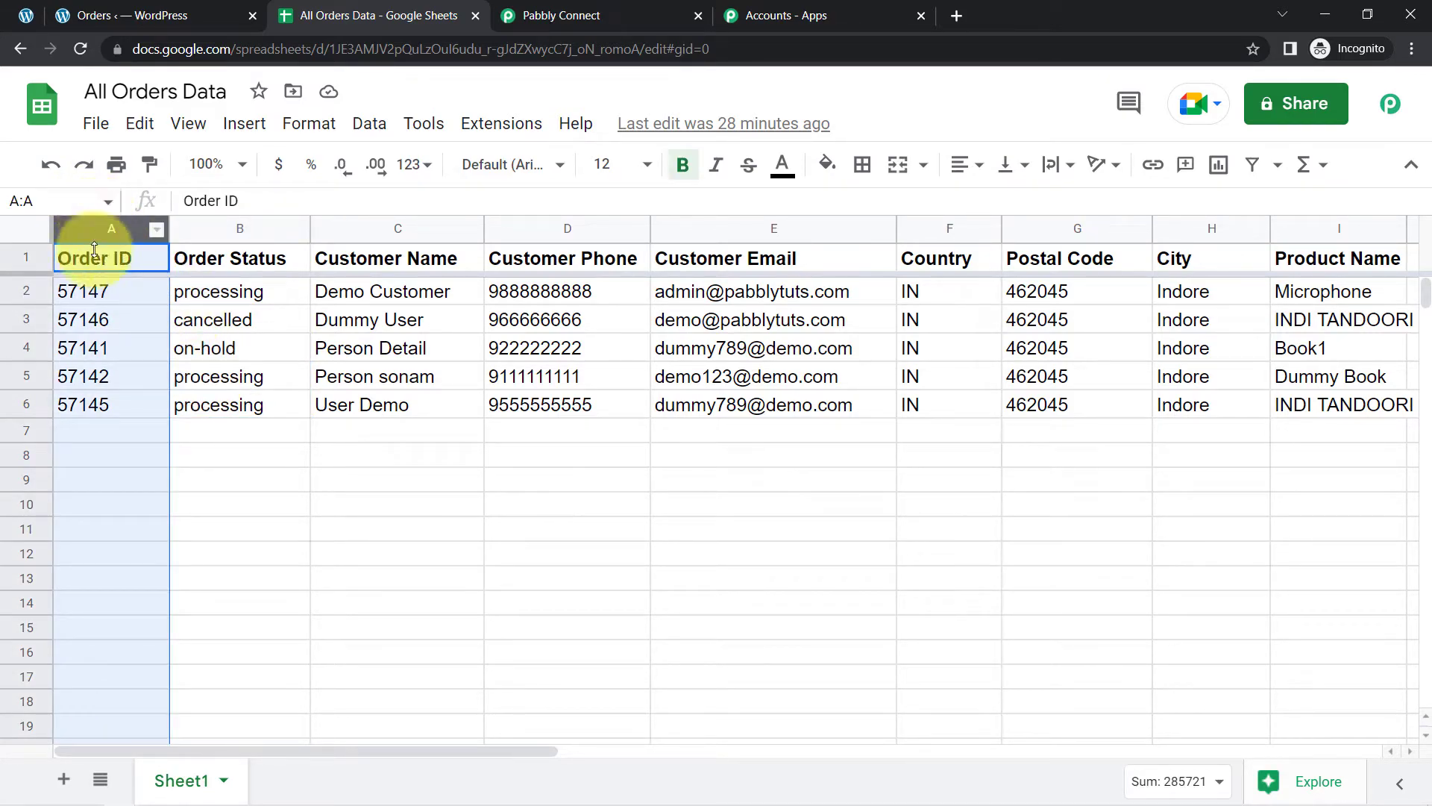
{"action": "left_click", "coordinate": [91, 283]}
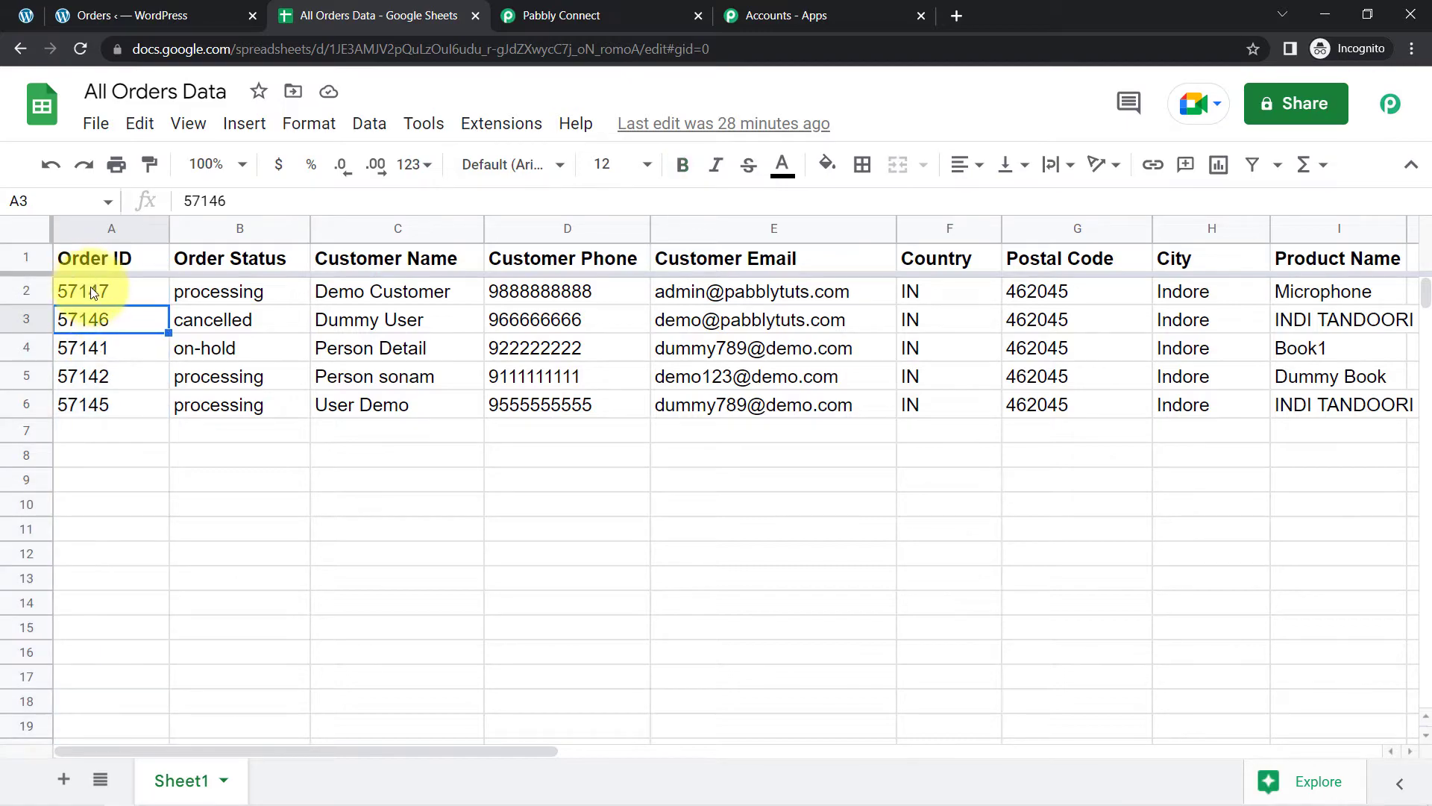
{"action": "left_click", "coordinate": [81, 376]}
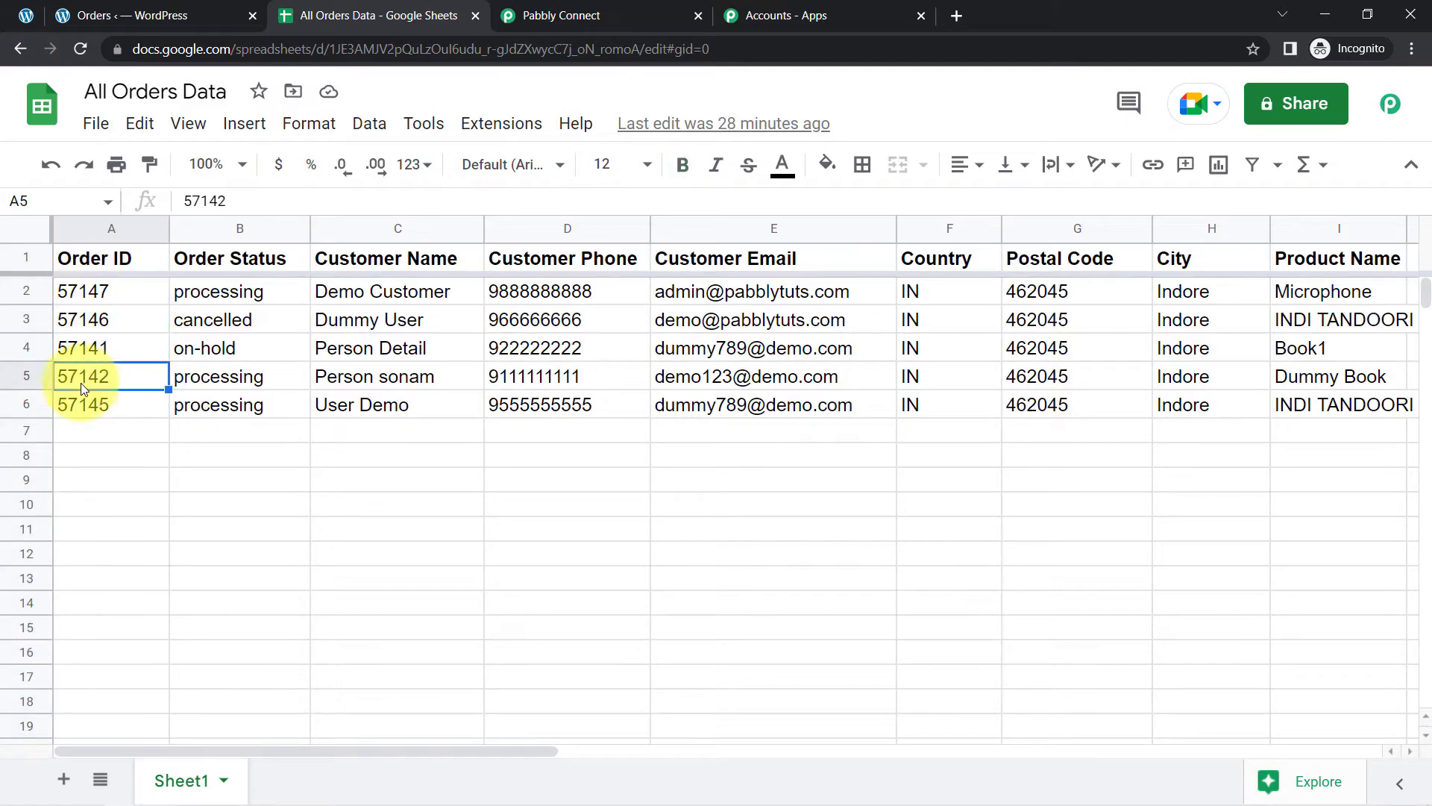
{"action": "left_click", "coordinate": [76, 405]}
{"action": "left_click", "coordinate": [78, 293]}
{"action": "left_click", "coordinate": [74, 319]}
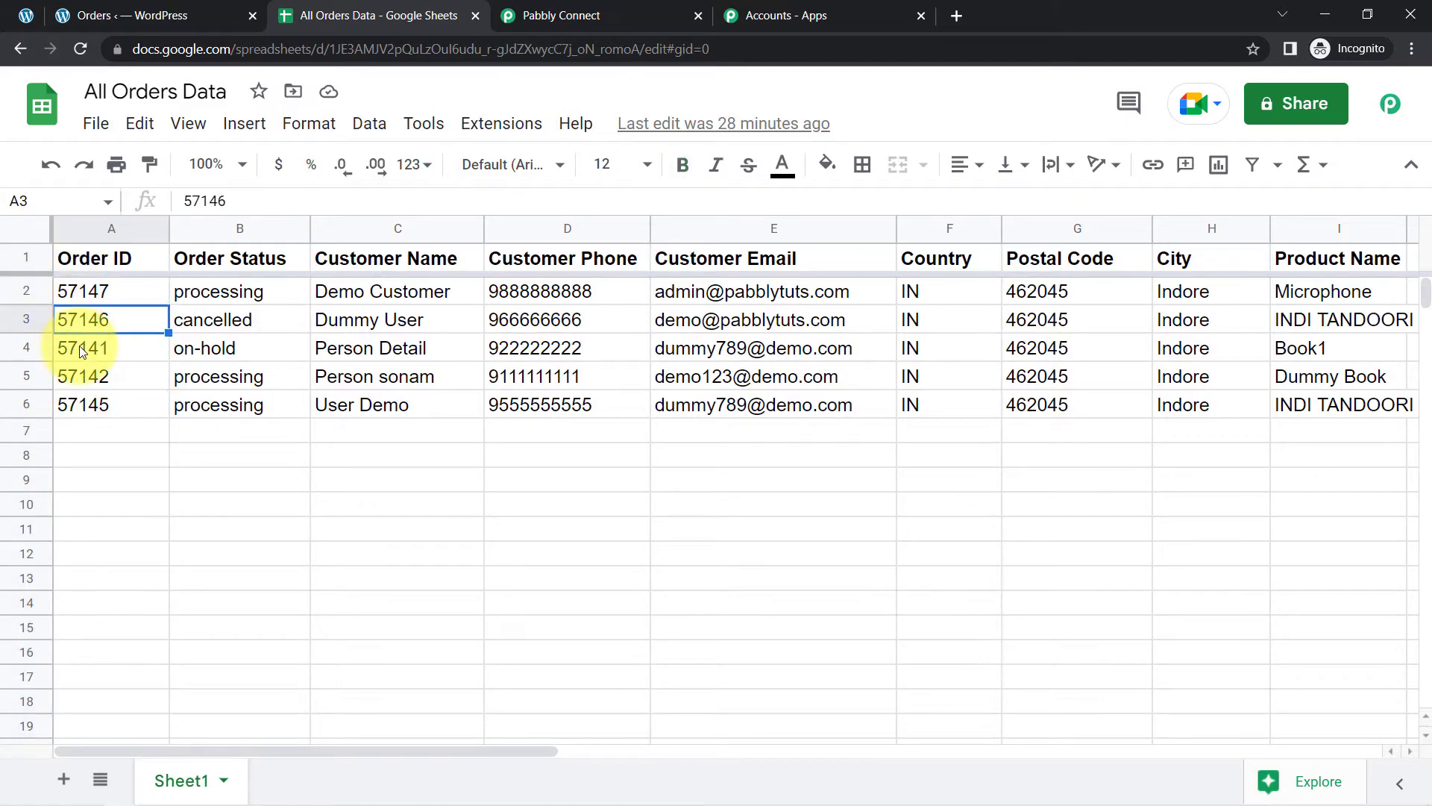
{"action": "left_click", "coordinate": [80, 376]}
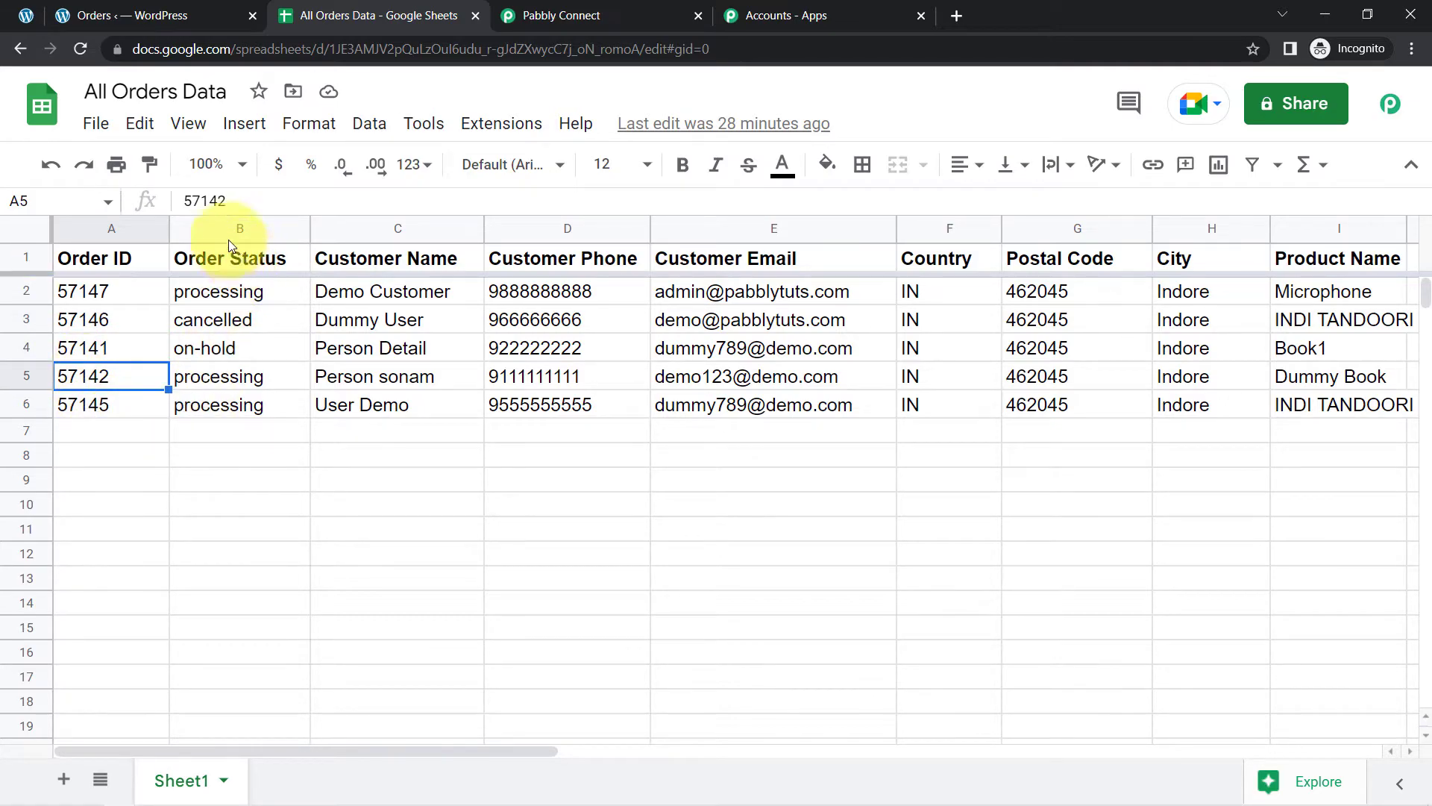
{"action": "left_click", "coordinate": [619, 16]}
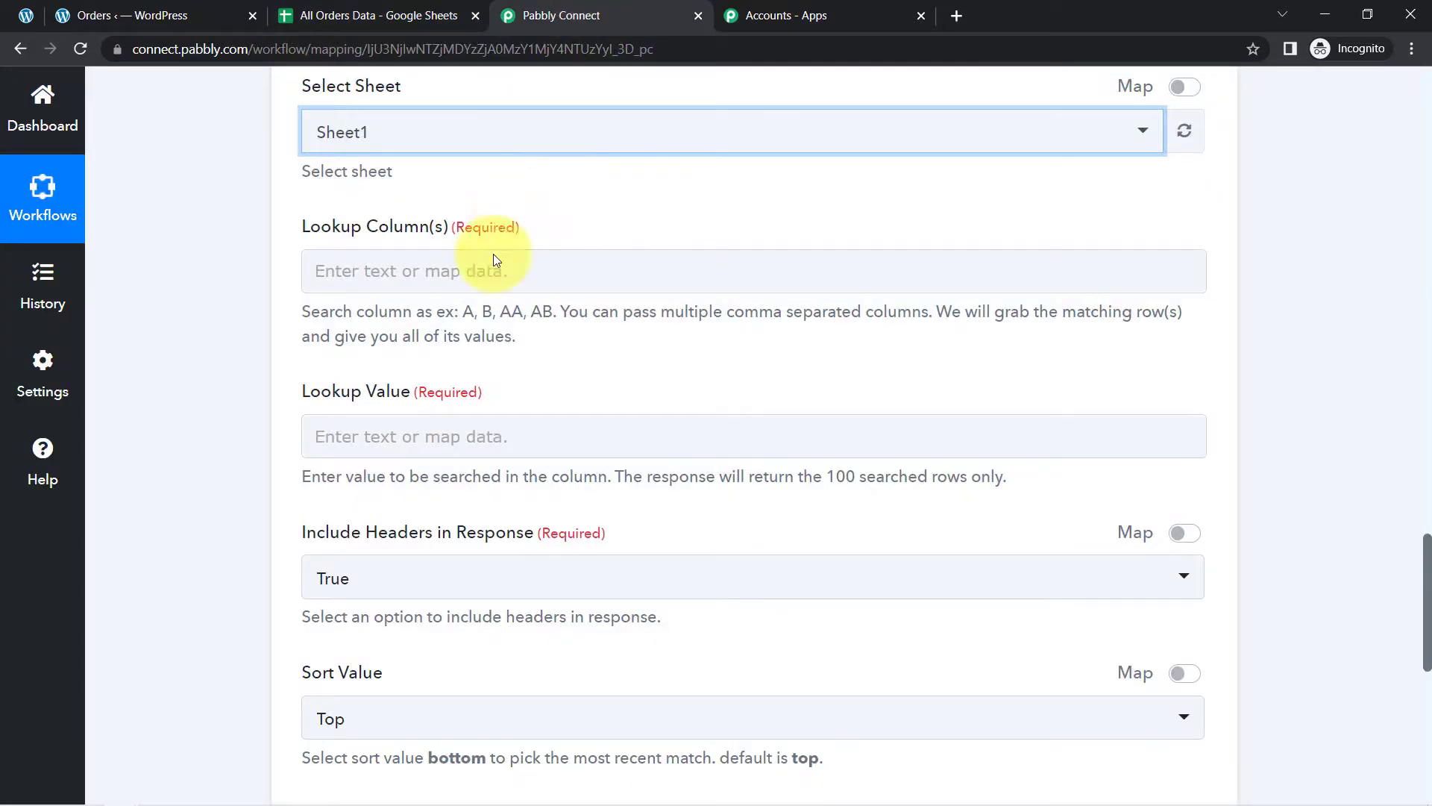
Enter A as the Lookup Column and highlight the Lookup Value requirement.
{"action": "left_click", "coordinate": [343, 276]}
{"action": "type", "text": "A"}
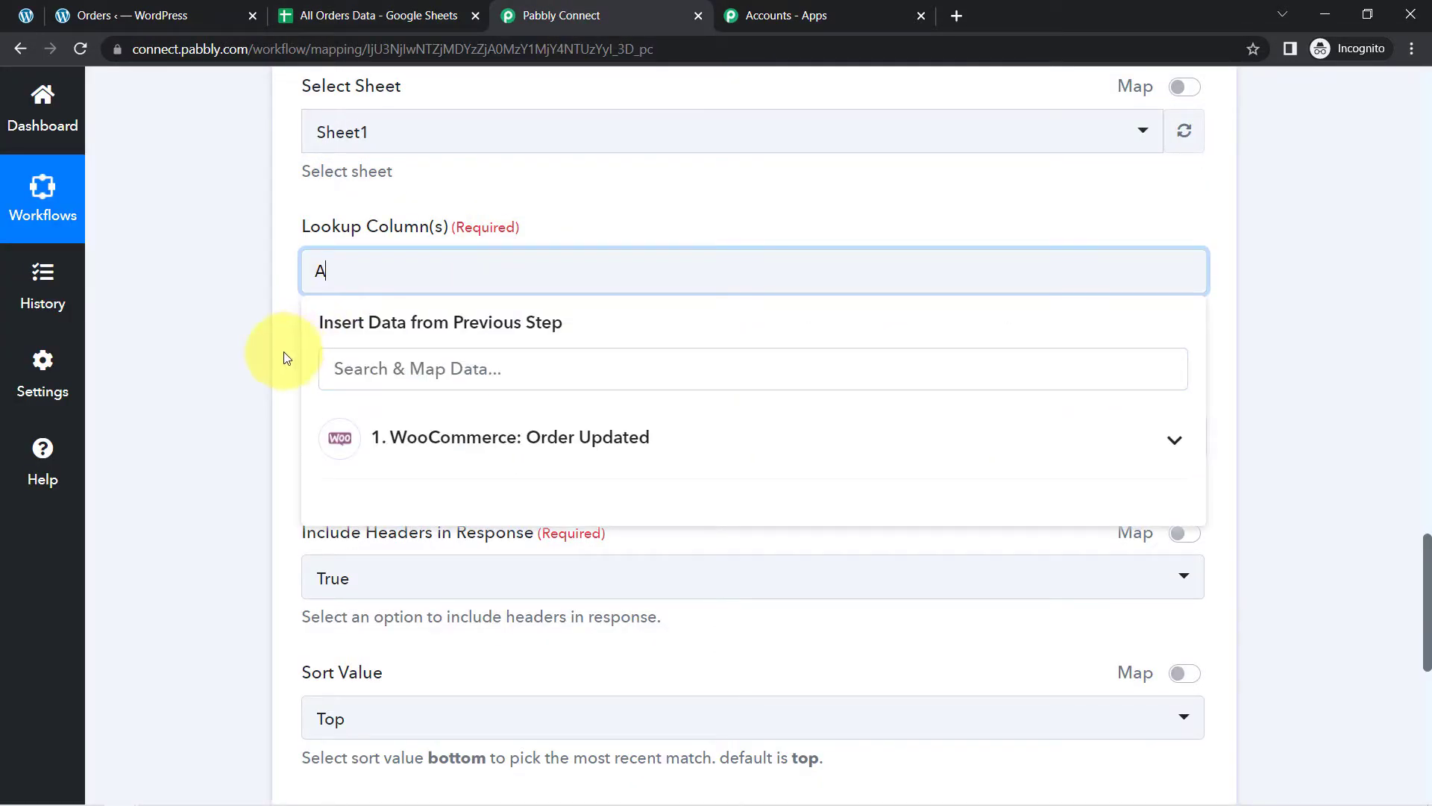
{"action": "left_click", "coordinate": [252, 390]}
{"action": "left_click_drag", "start_coordinate": [324, 391], "coordinate": [426, 391]}
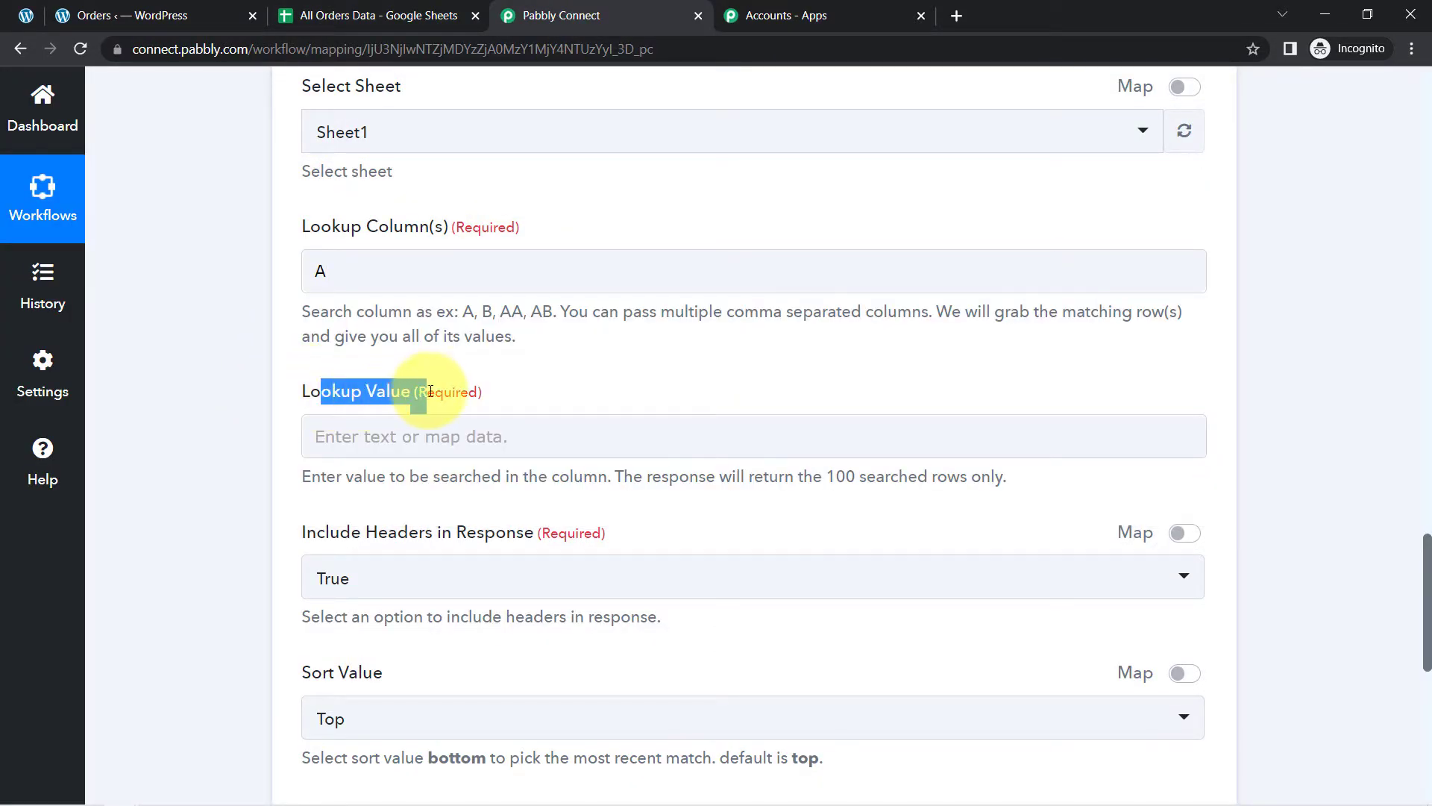
Confirm column A holds the Order IDs, then open trigger data for the Lookup Value field.
{"action": "left_click", "coordinate": [363, 15]}
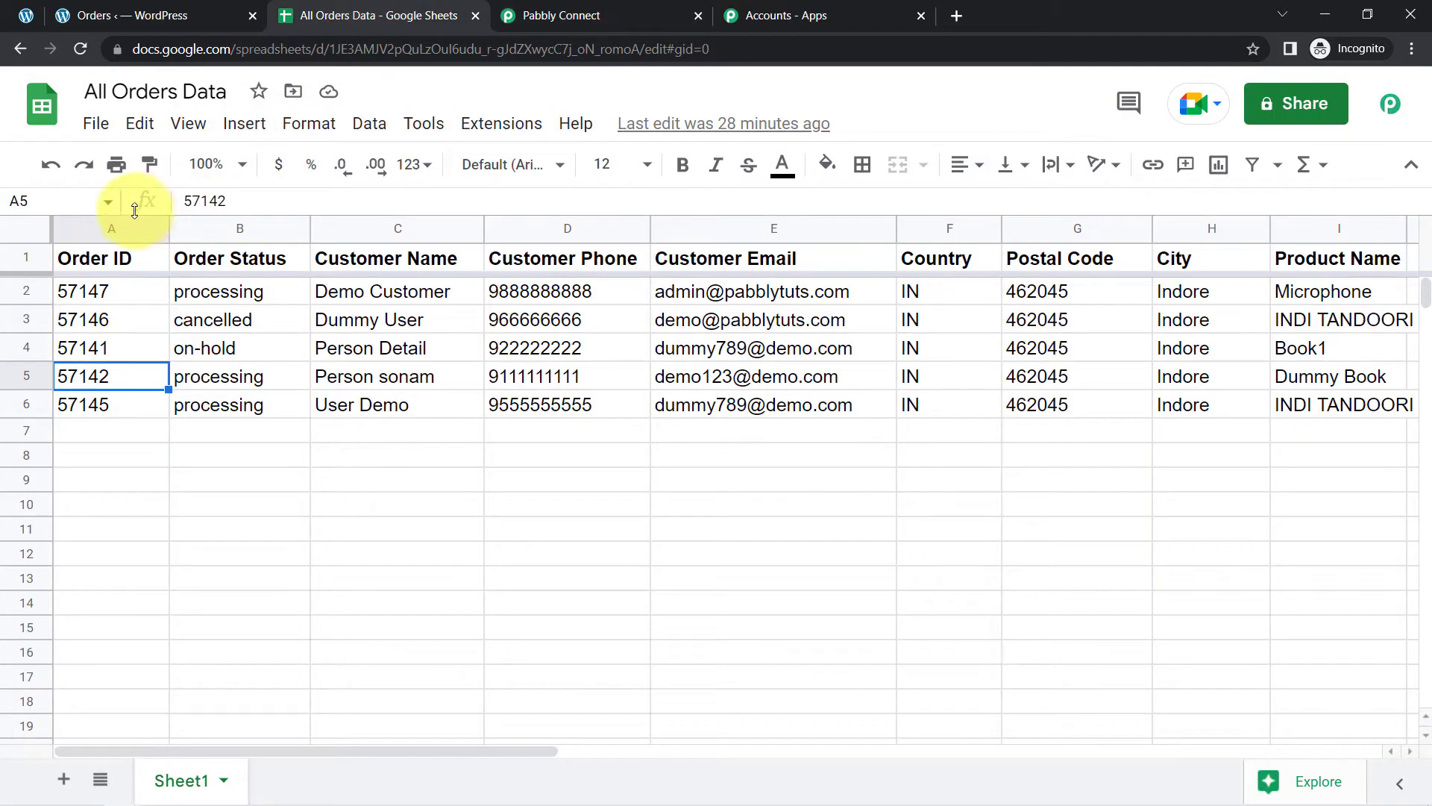
{"action": "left_click", "coordinate": [102, 224]}
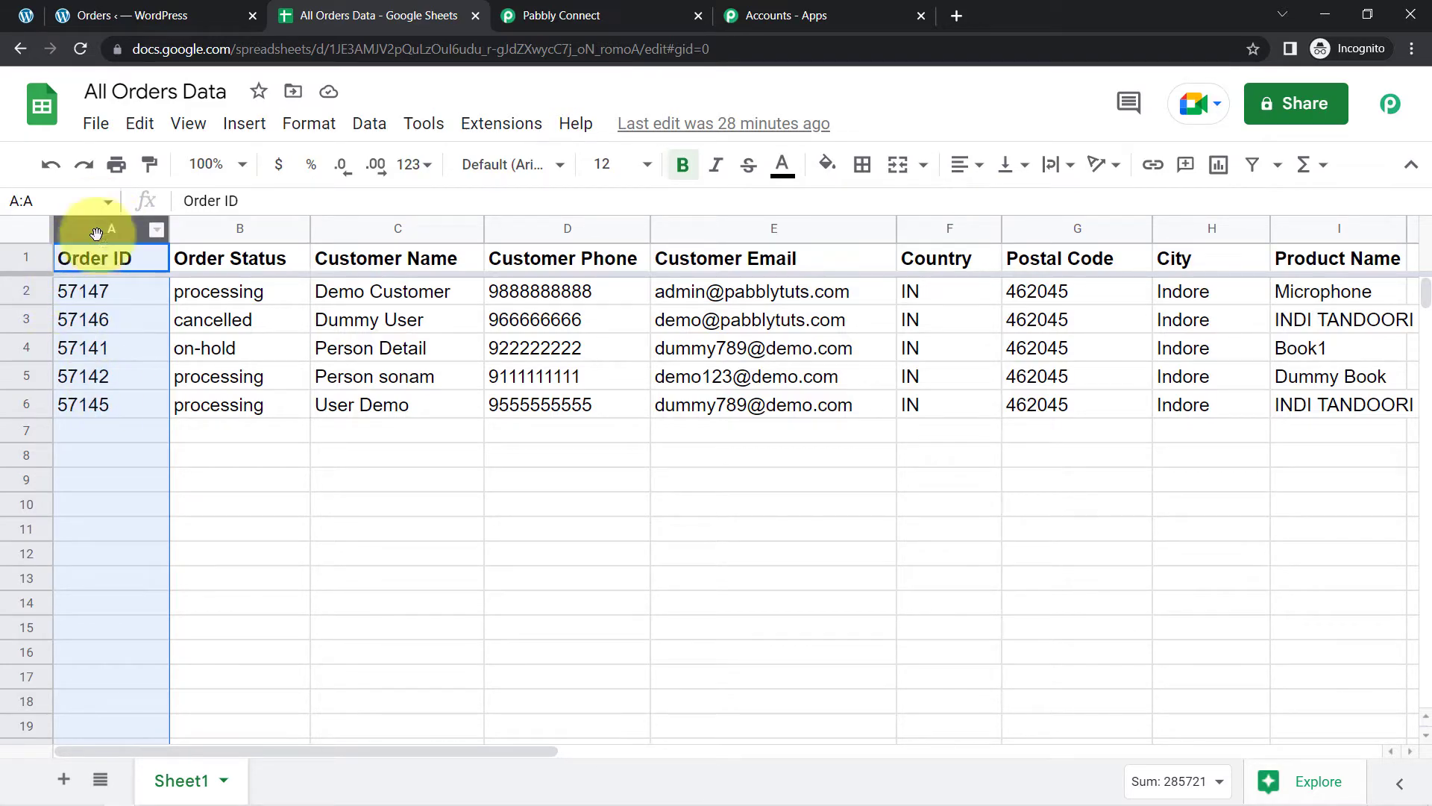
{"action": "left_click", "coordinate": [561, 15]}
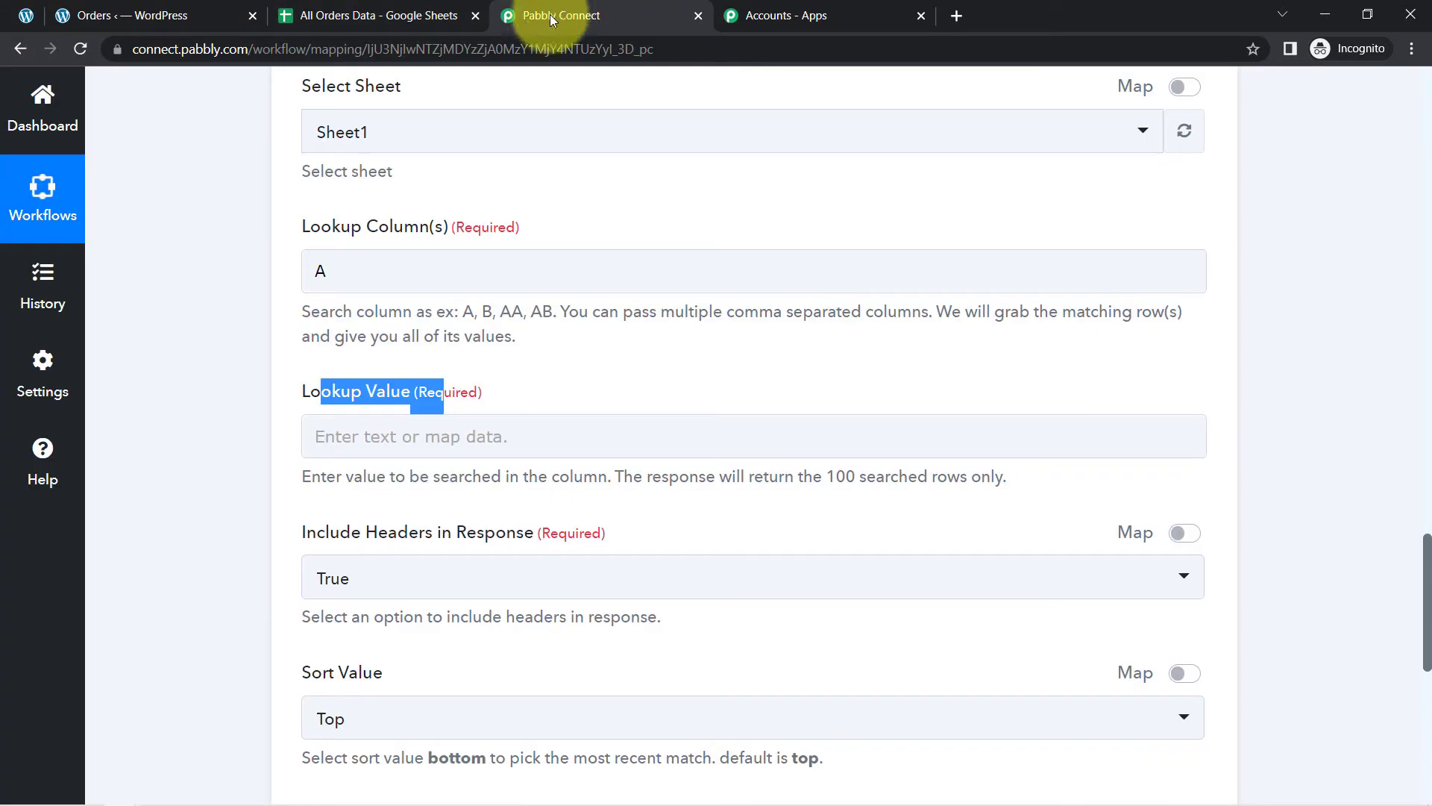
{"action": "left_click", "coordinate": [336, 433]}
{"action": "left_click", "coordinate": [376, 526]}
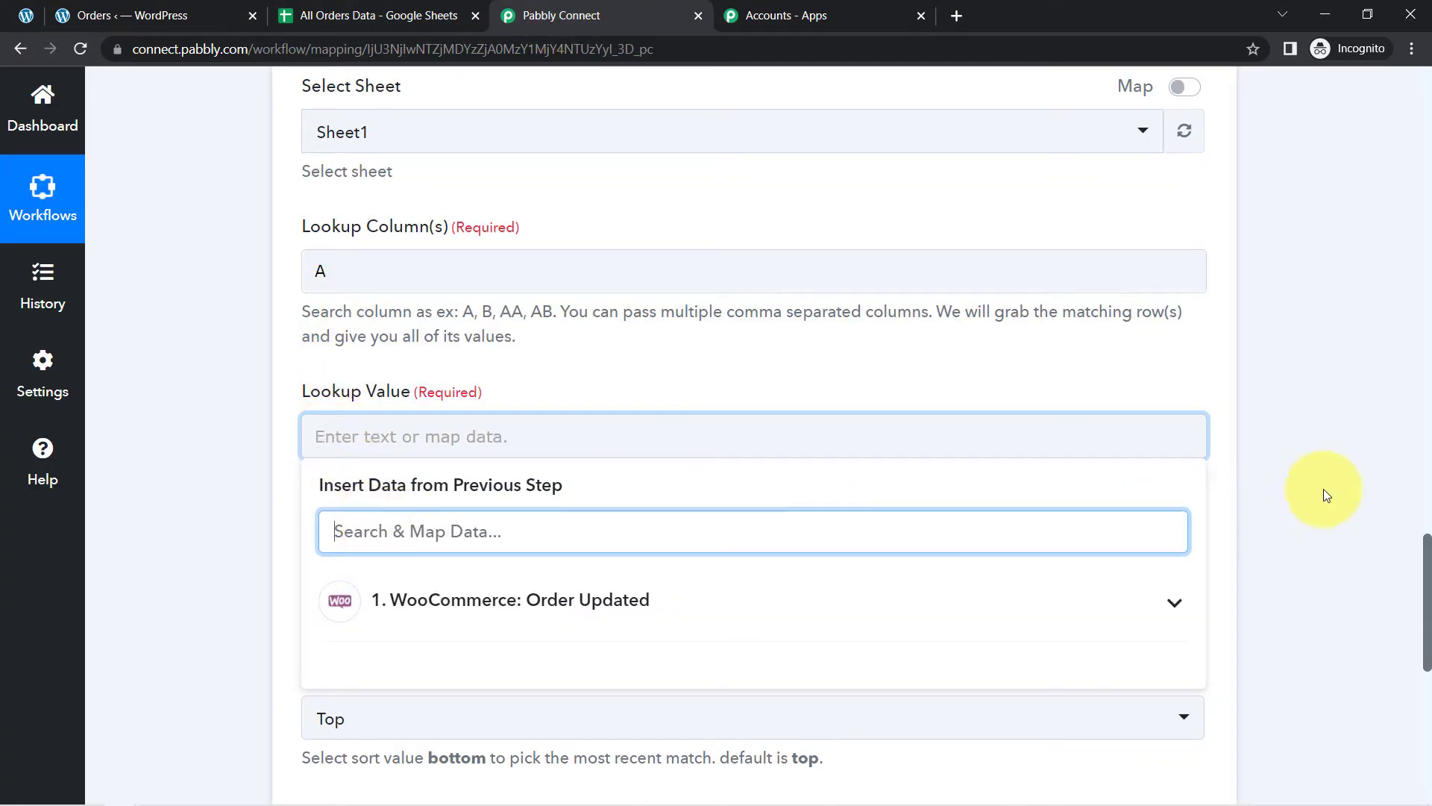
Map '1. Id : 57147' from WooCommerce: Order Updated into the Lookup Value field.
{"action": "scroll", "coordinate": [1426, 575], "scroll_direction": "down", "scroll_amount": 4}
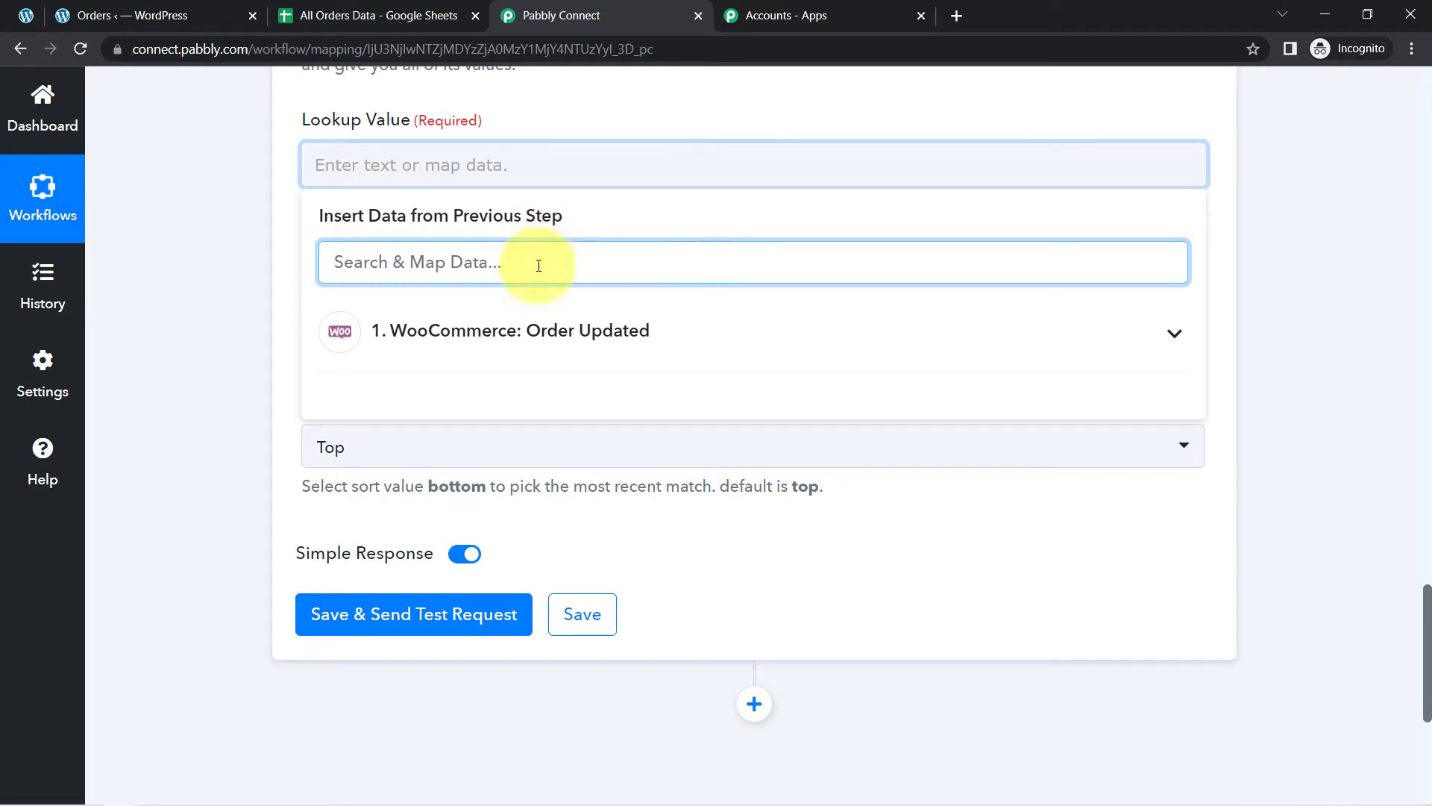
{"action": "left_click", "coordinate": [517, 342]}
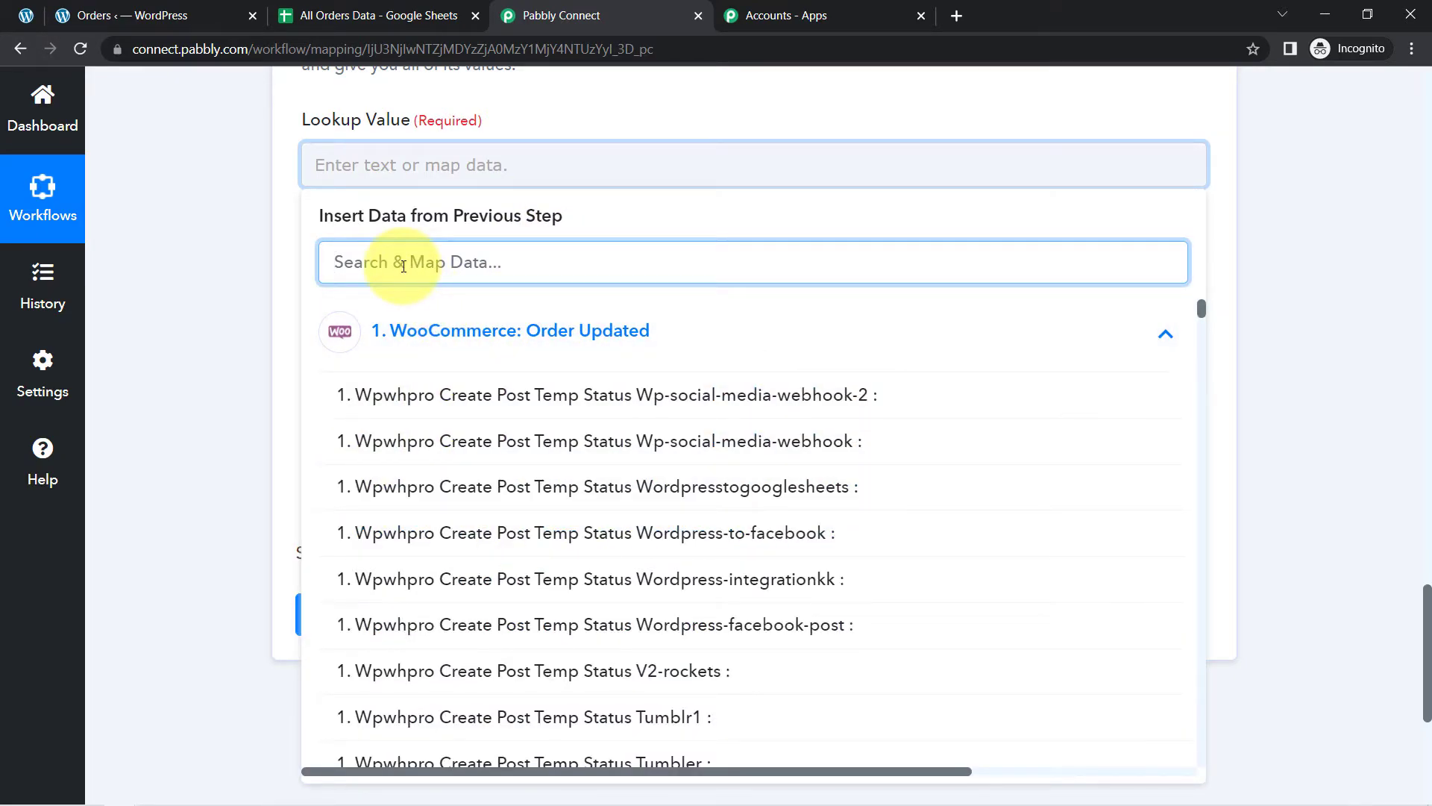
{"action": "type", "text": "id"}
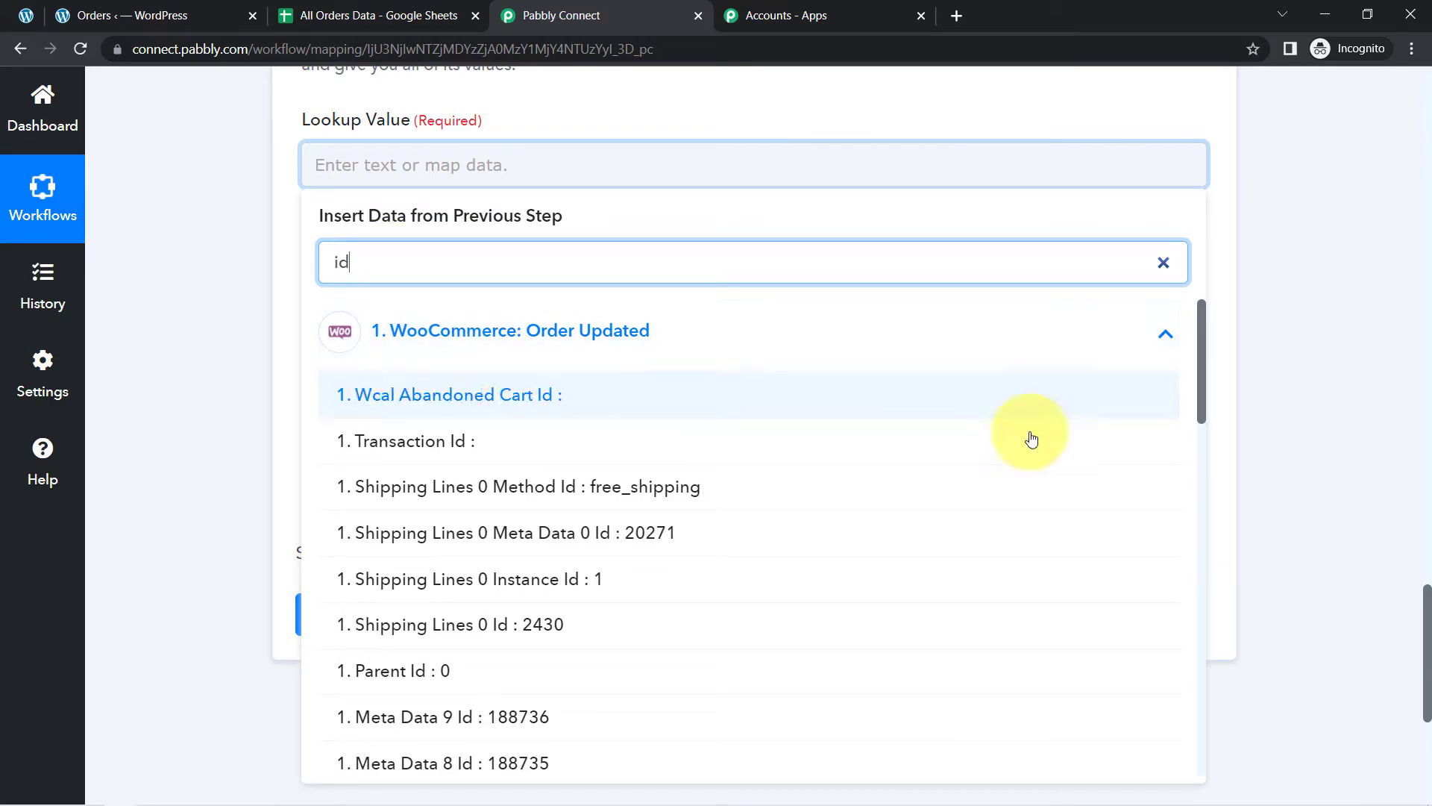
{"action": "left_click_drag", "start_coordinate": [1203, 376], "coordinate": [1214, 621]}
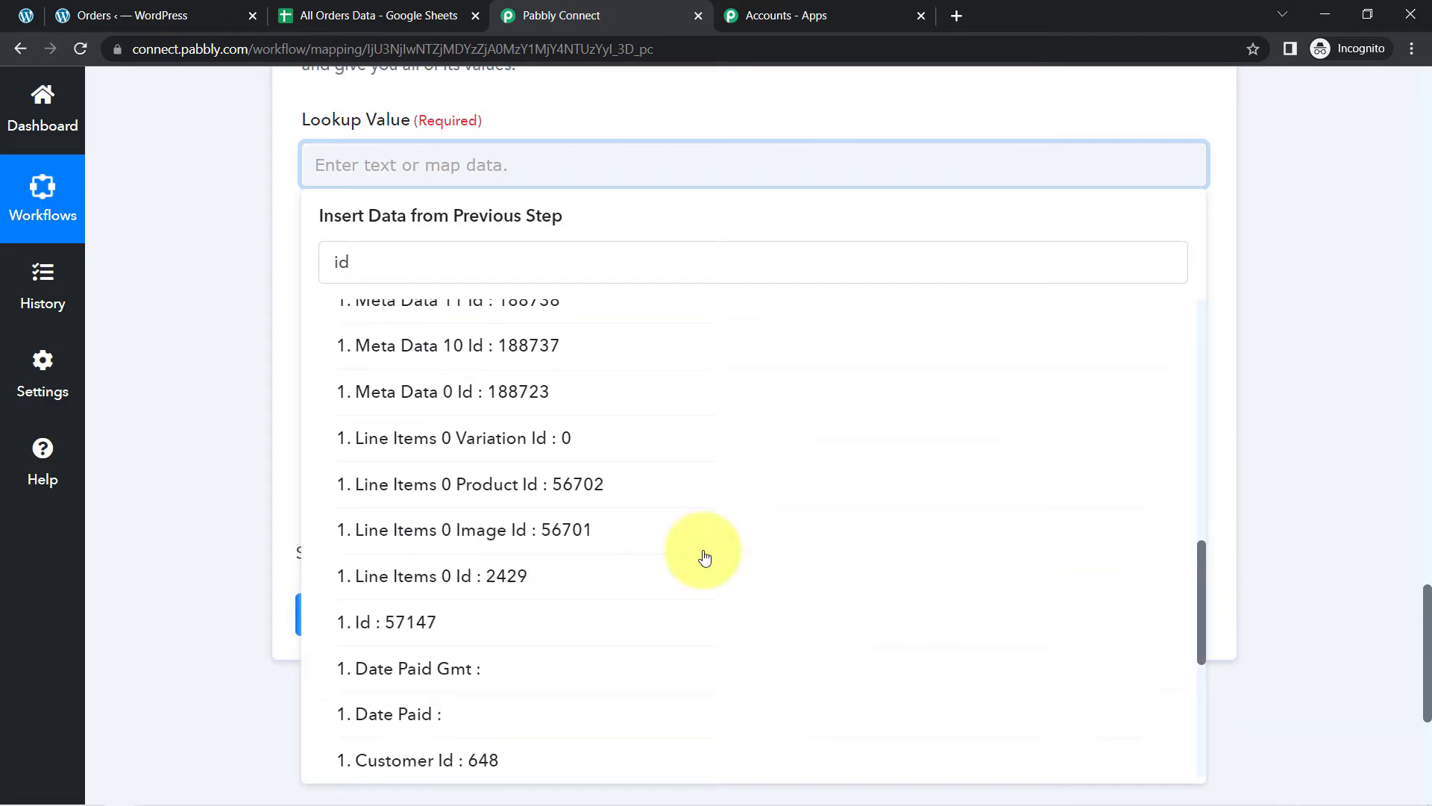
{"action": "left_click", "coordinate": [427, 633]}
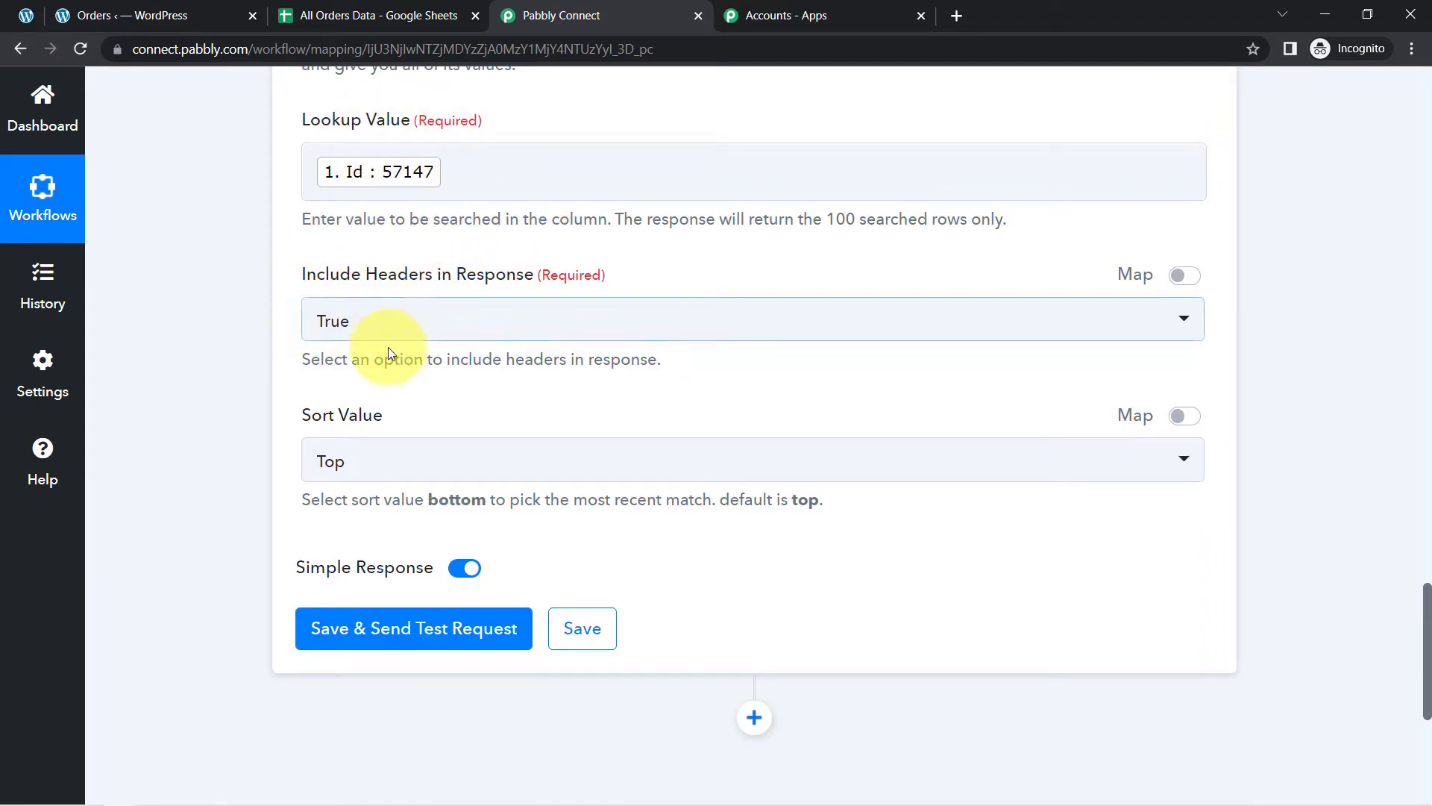
{"action": "left_click", "coordinate": [350, 15]}
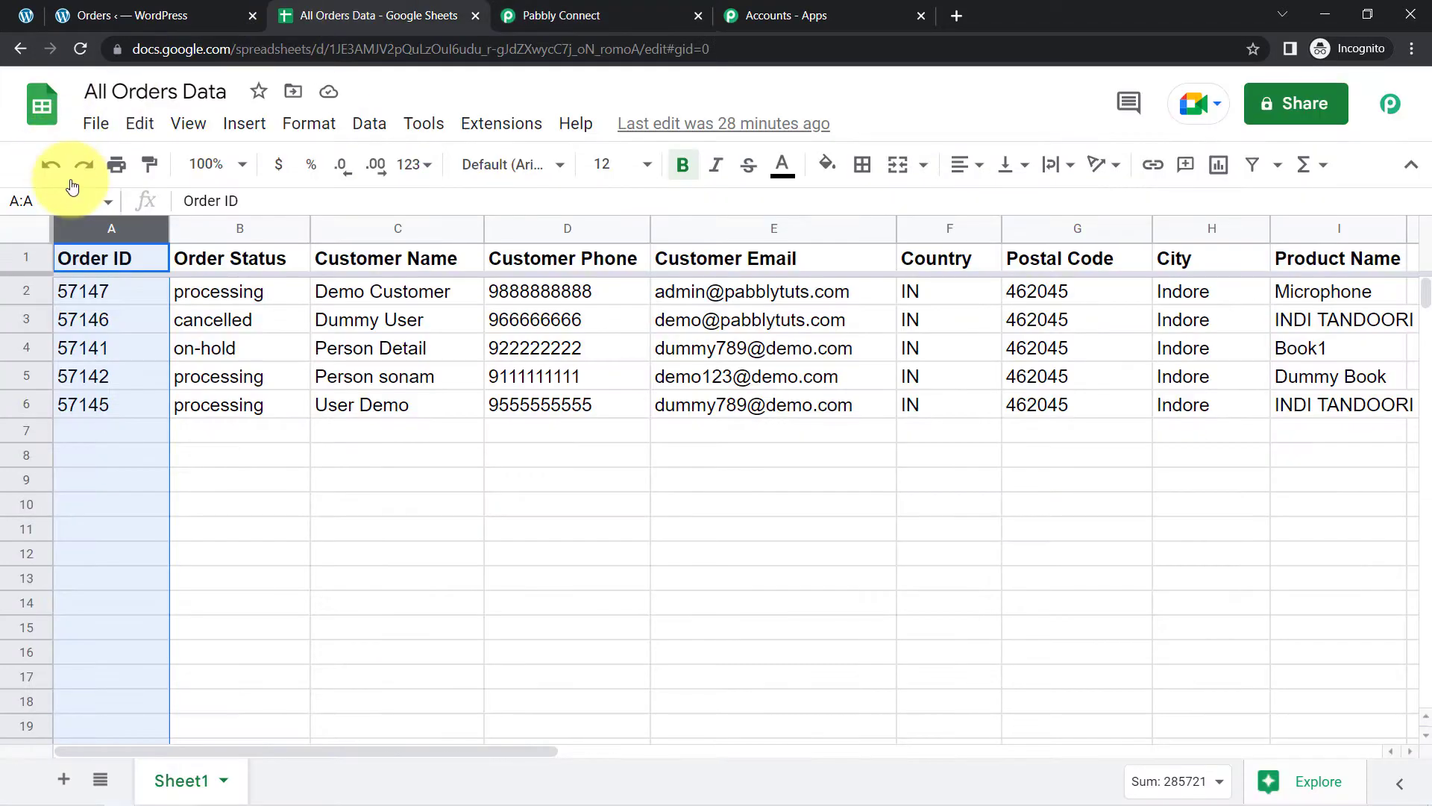
{"action": "left_click", "coordinate": [522, 21]}
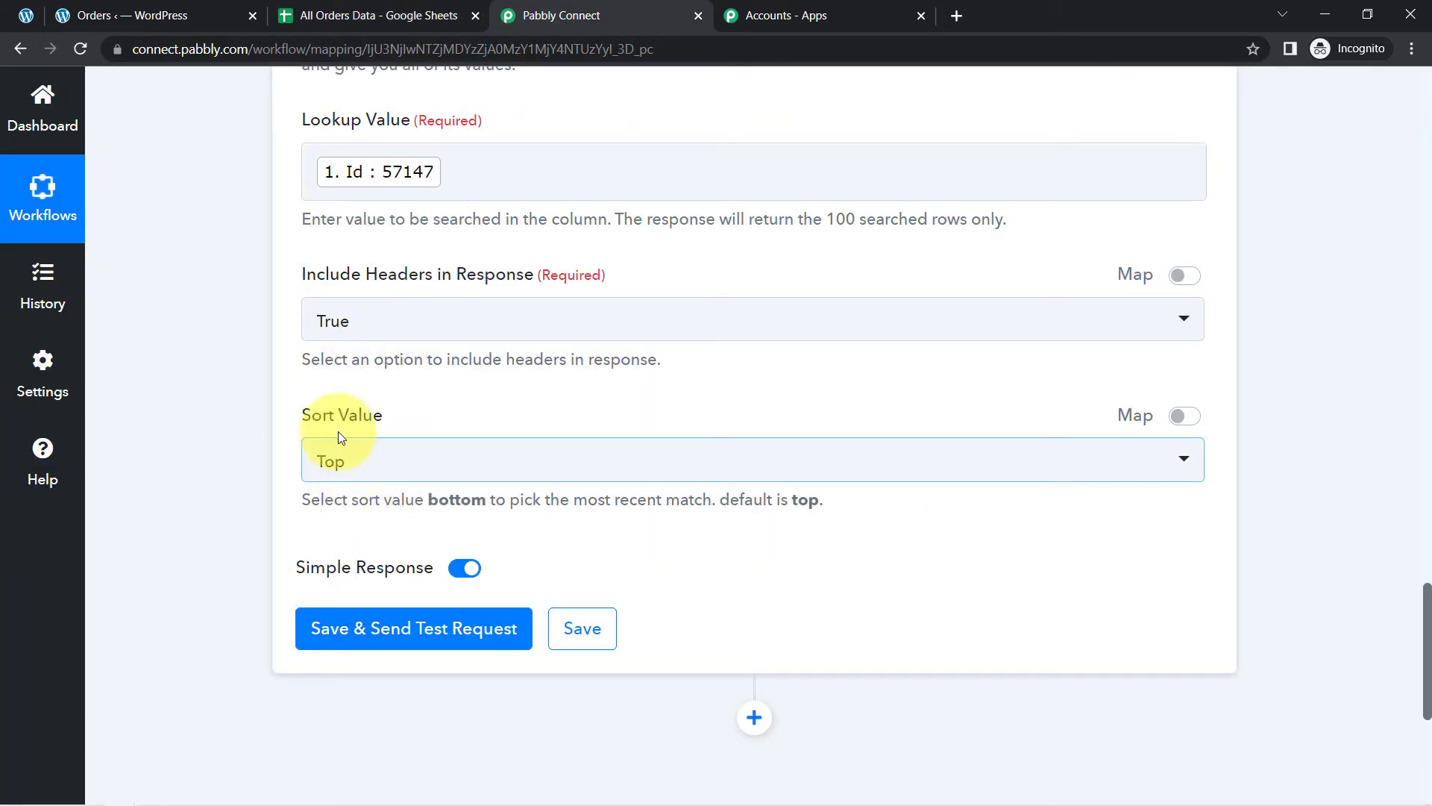
{"action": "left_click", "coordinate": [337, 630]}
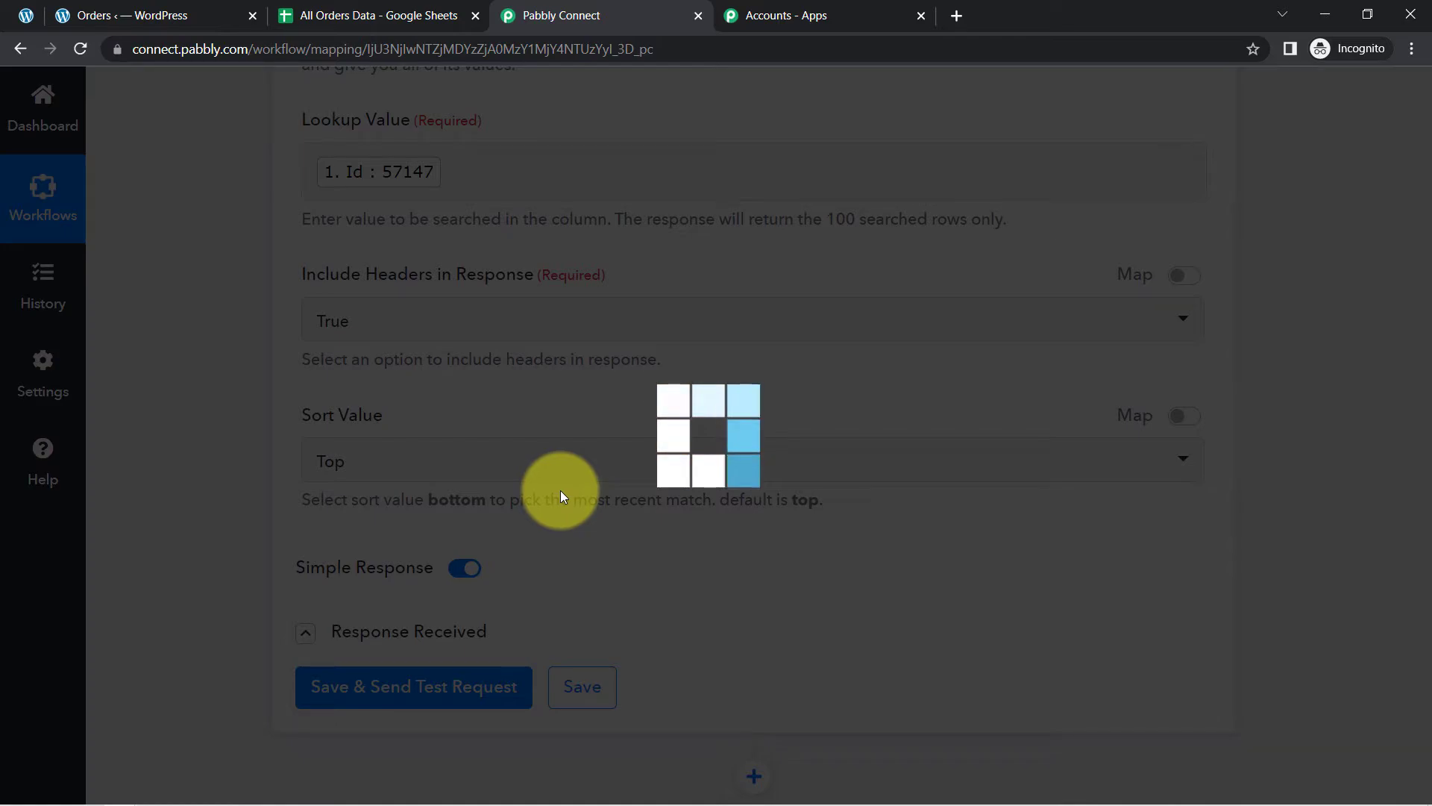
{"action": "left_click", "coordinate": [313, 15]}
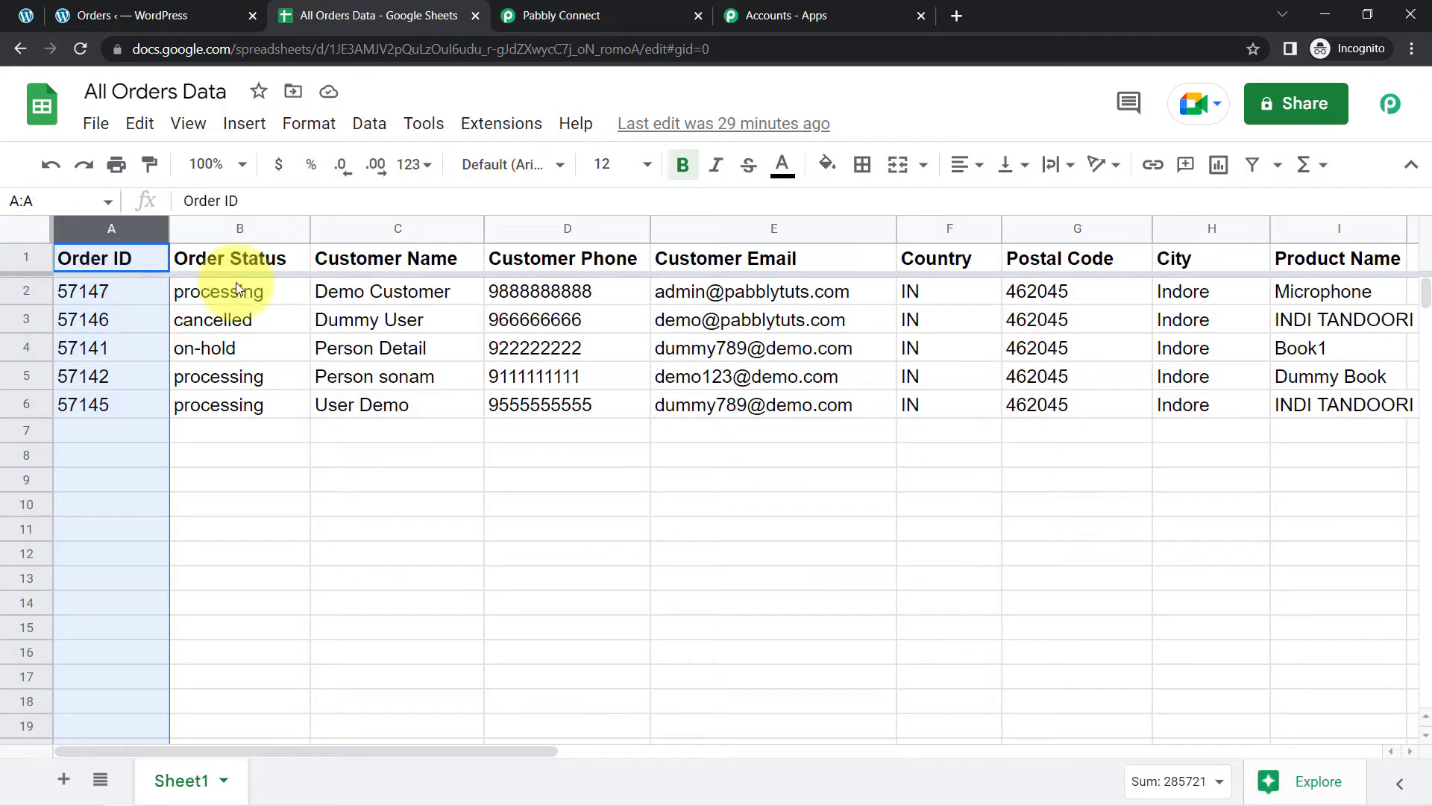
{"action": "left_click", "coordinate": [598, 15]}
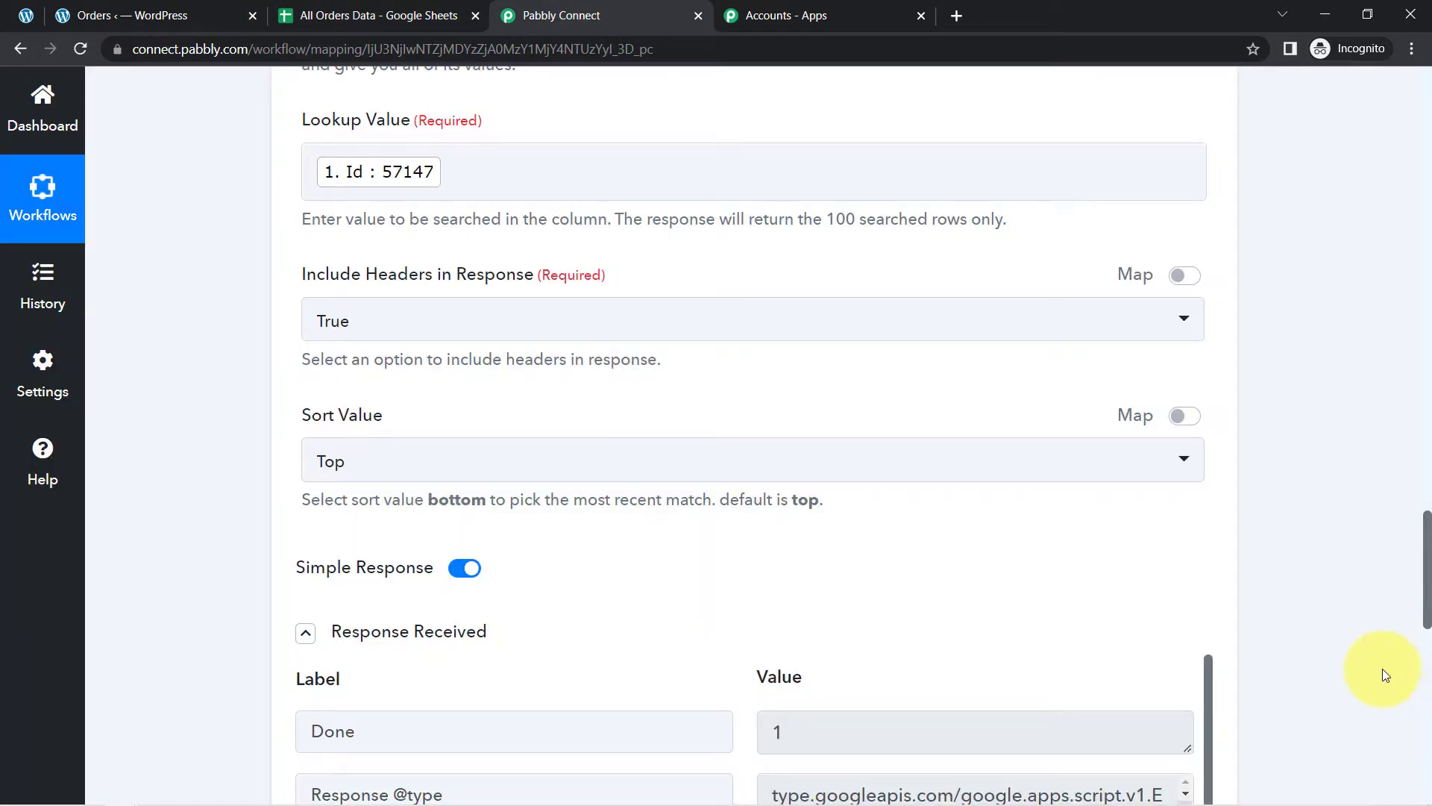
{"action": "scroll", "coordinate": [1429, 630], "scroll_direction": "down", "scroll_amount": 7}
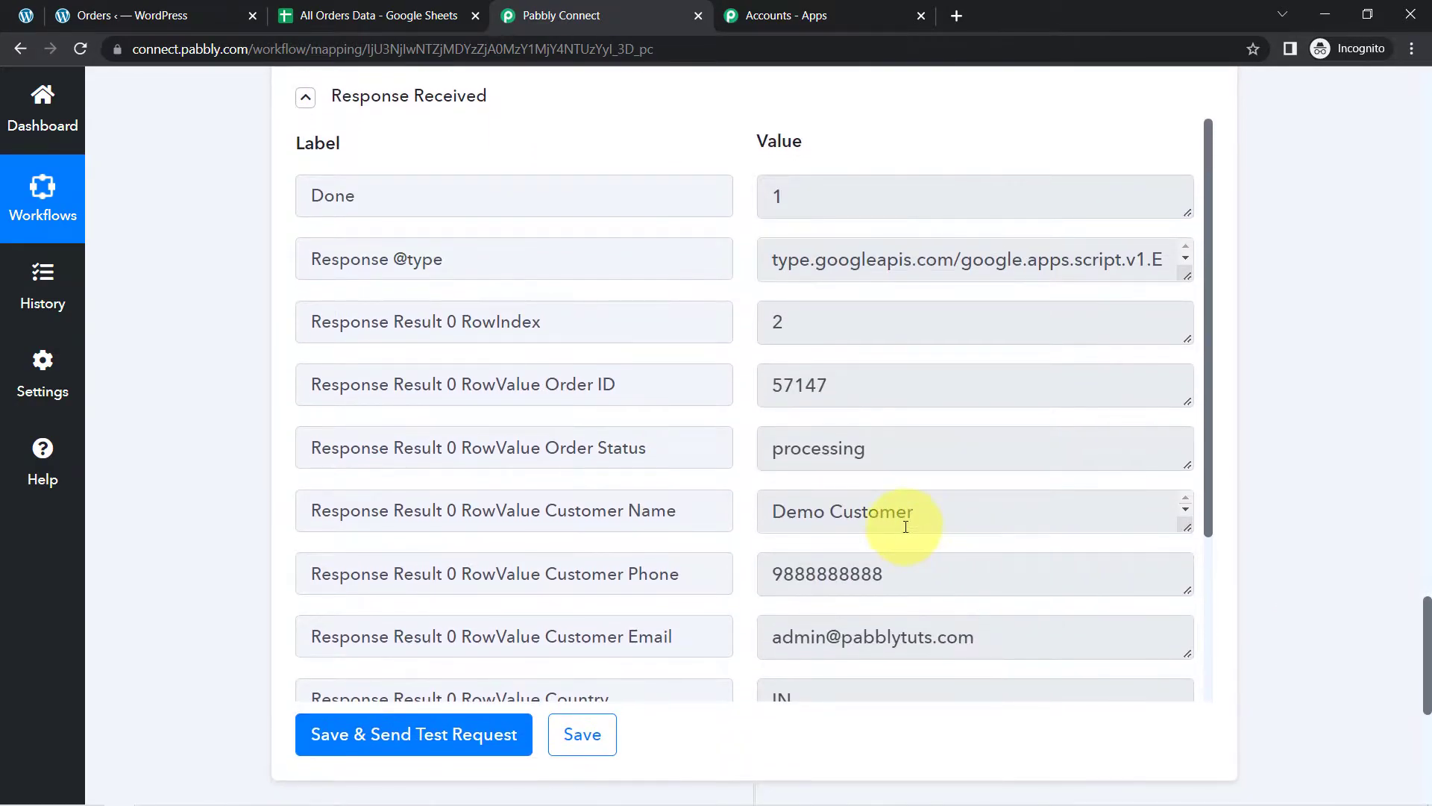
{"action": "left_click_drag", "start_coordinate": [811, 448], "coordinate": [863, 449]}
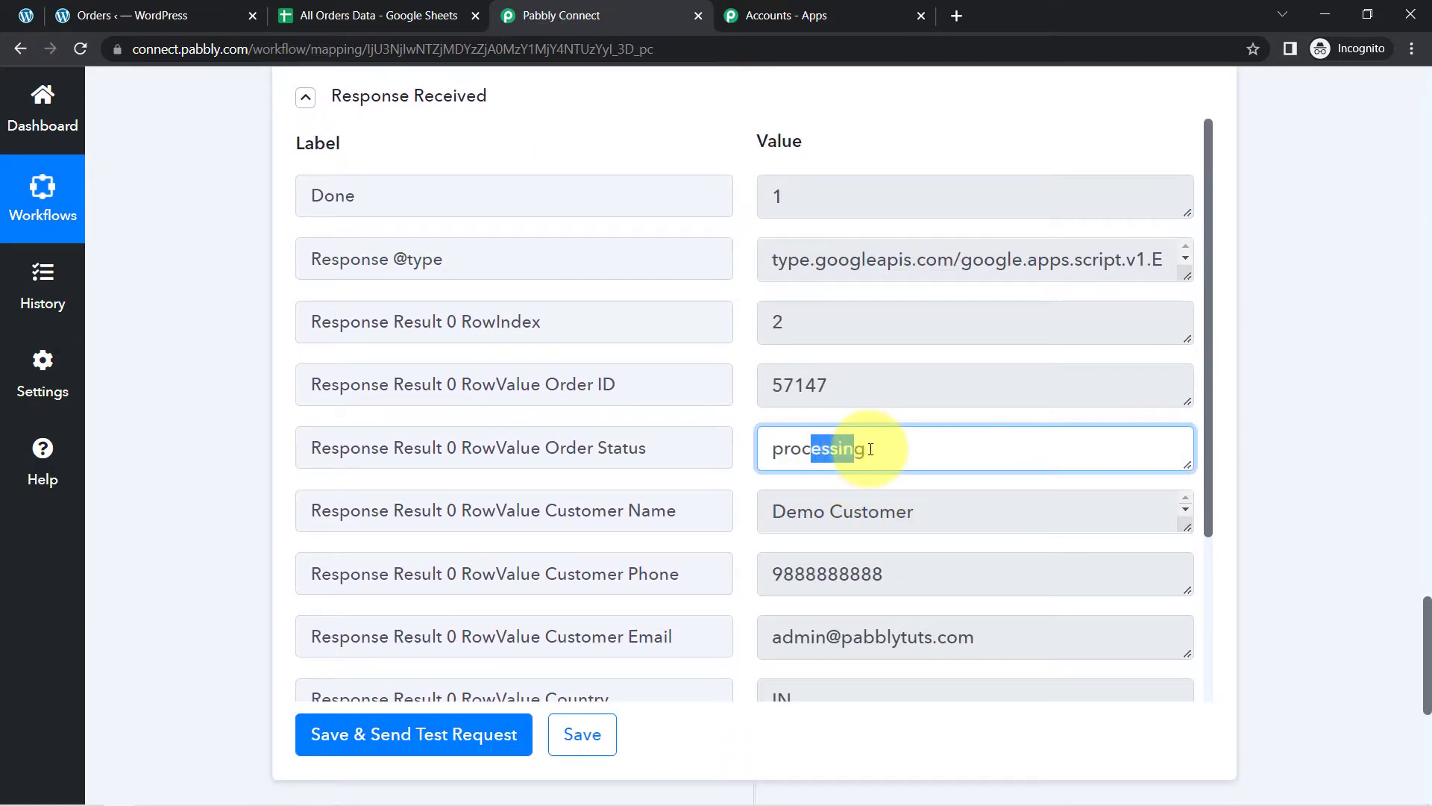
{"action": "left_click", "coordinate": [335, 15]}
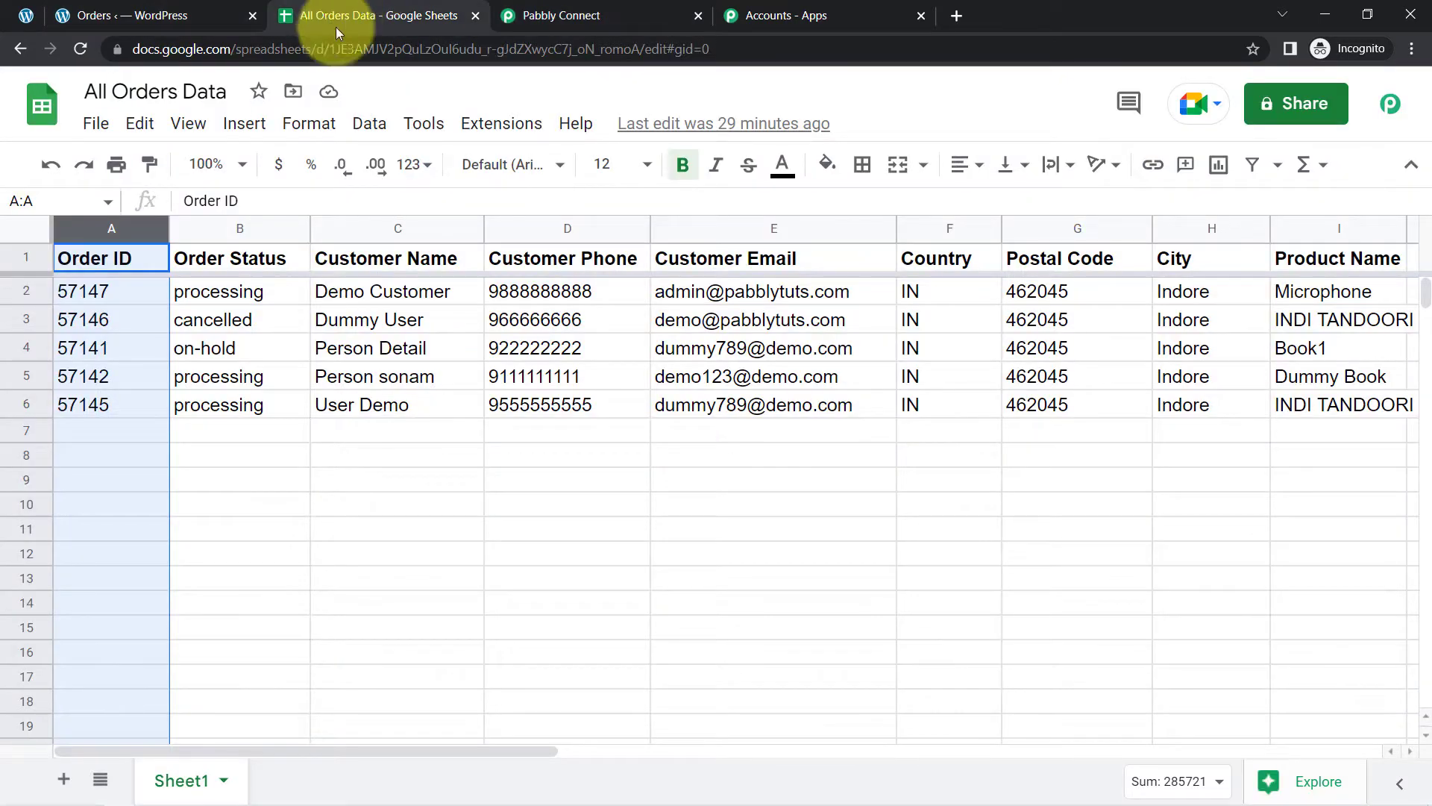
{"action": "left_click", "coordinate": [217, 293]}
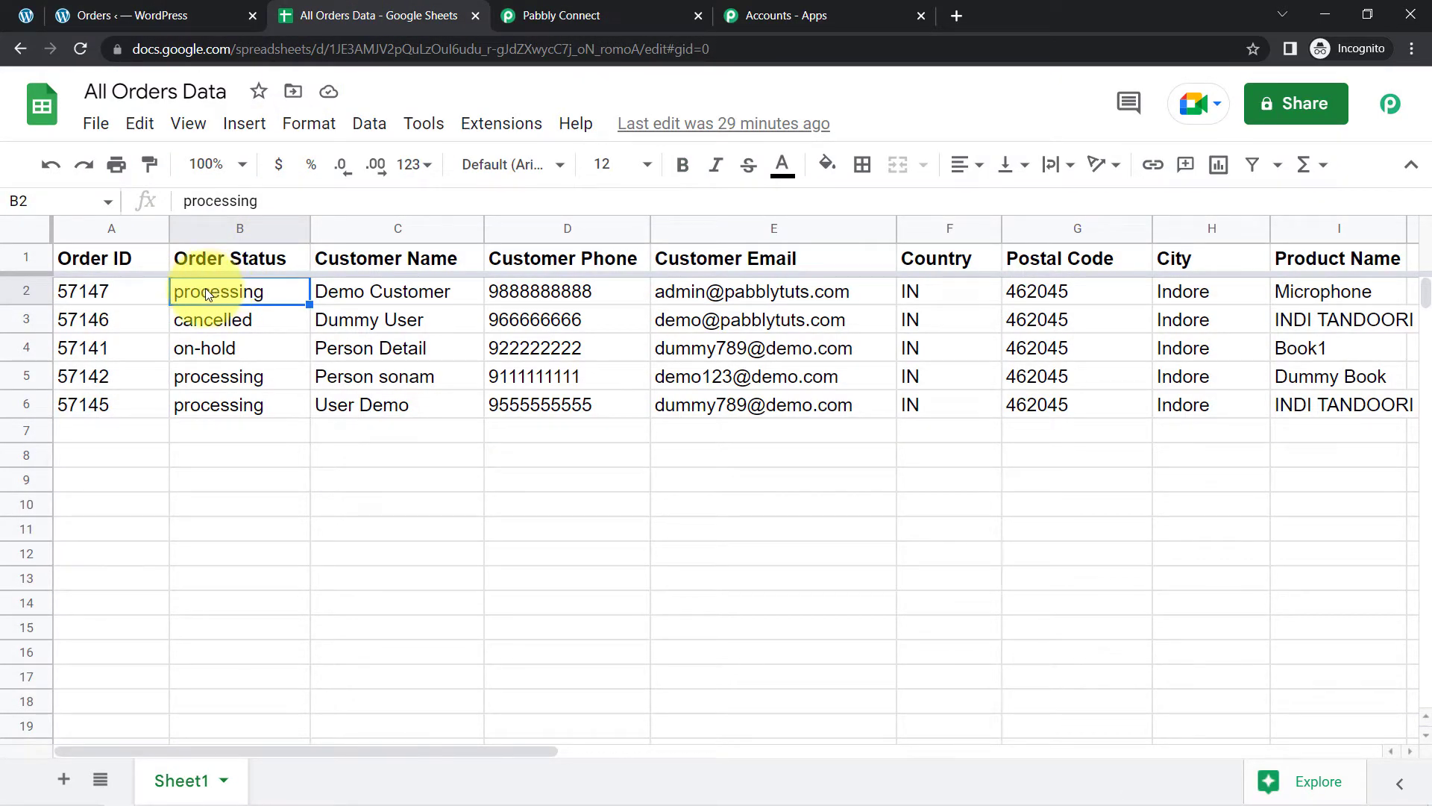
{"action": "left_click", "coordinate": [82, 289]}
{"action": "left_click", "coordinate": [561, 15]}
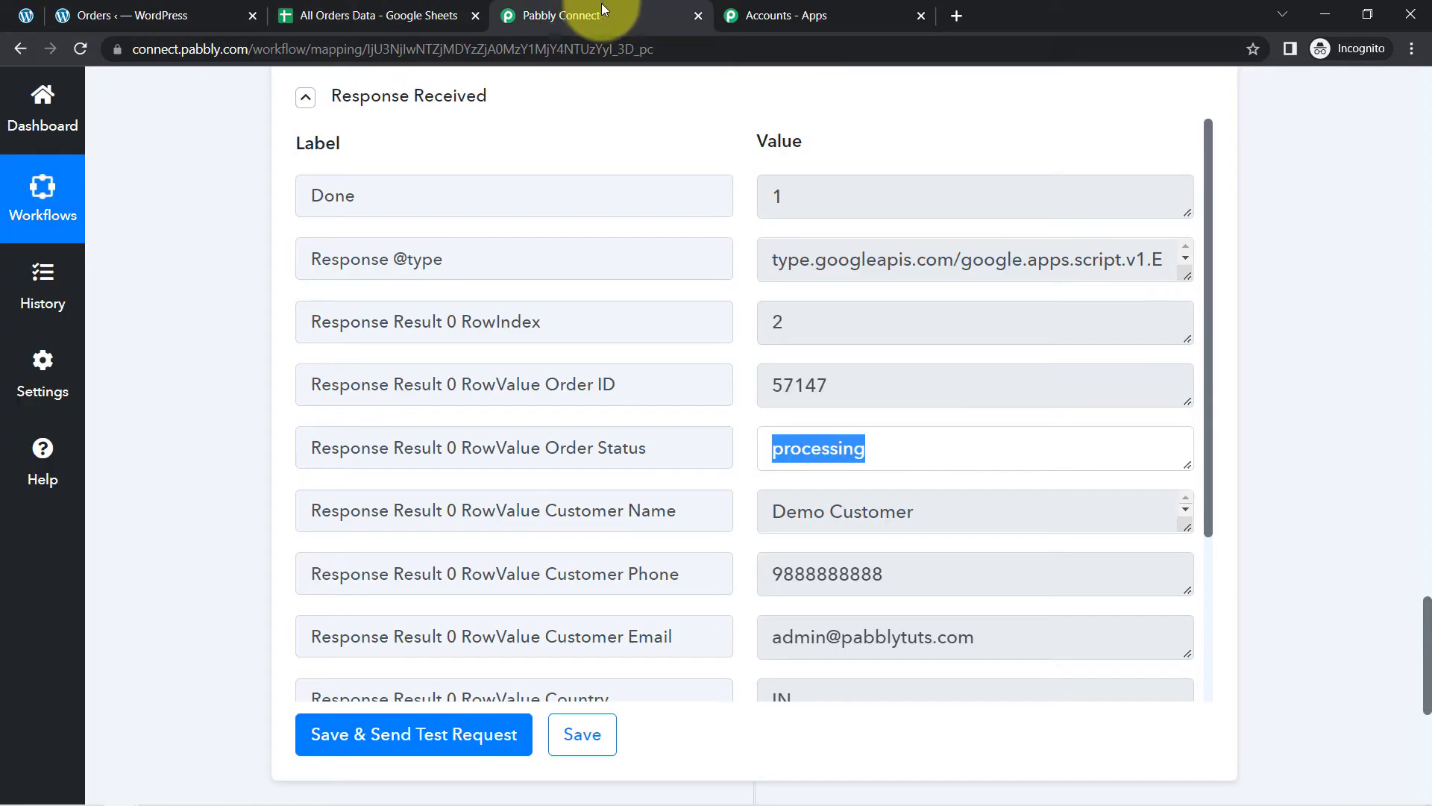
{"action": "left_click", "coordinate": [804, 387]}
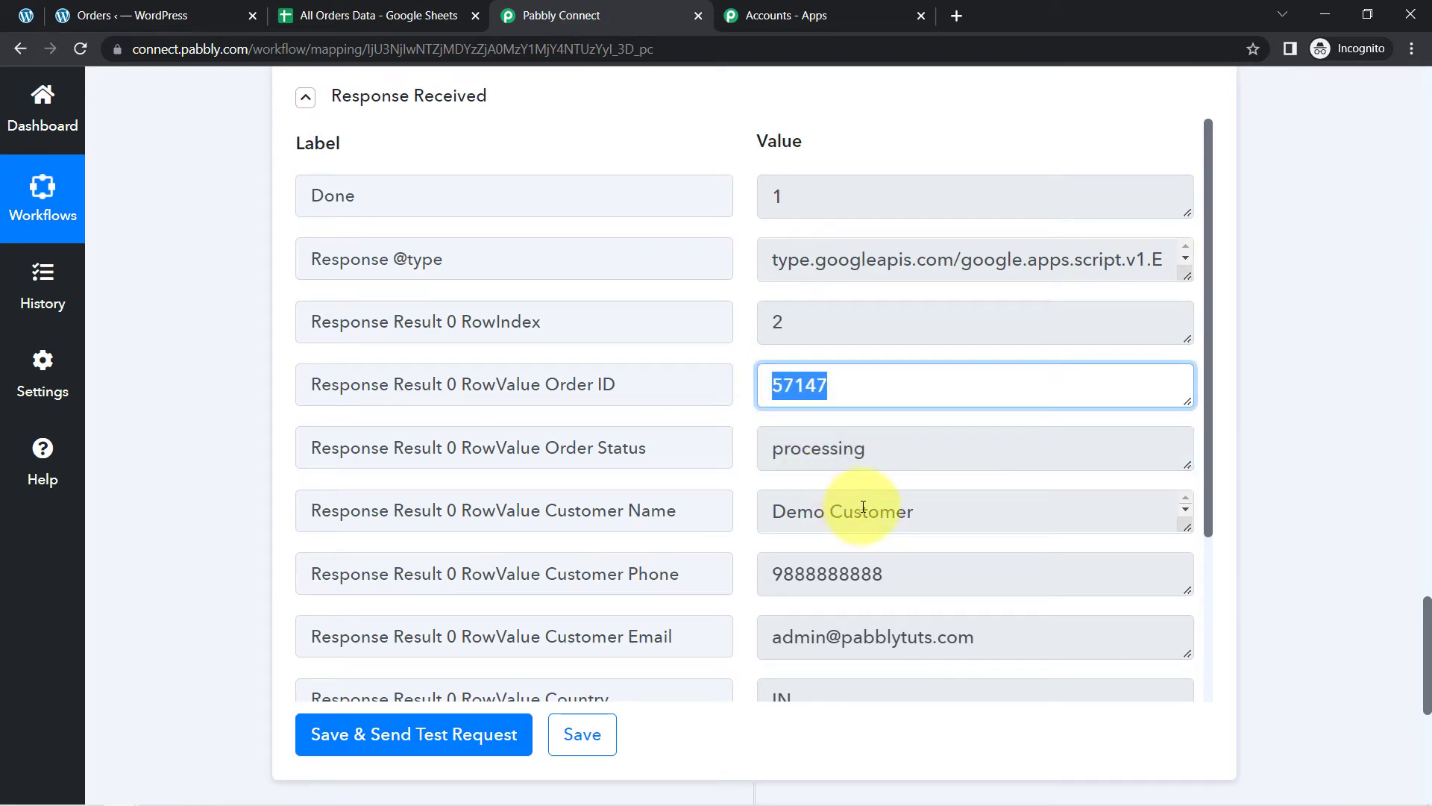
{"action": "left_click_drag", "start_coordinate": [868, 511], "coordinate": [757, 510]}
{"action": "left_click_drag", "start_coordinate": [871, 575], "coordinate": [748, 579]}
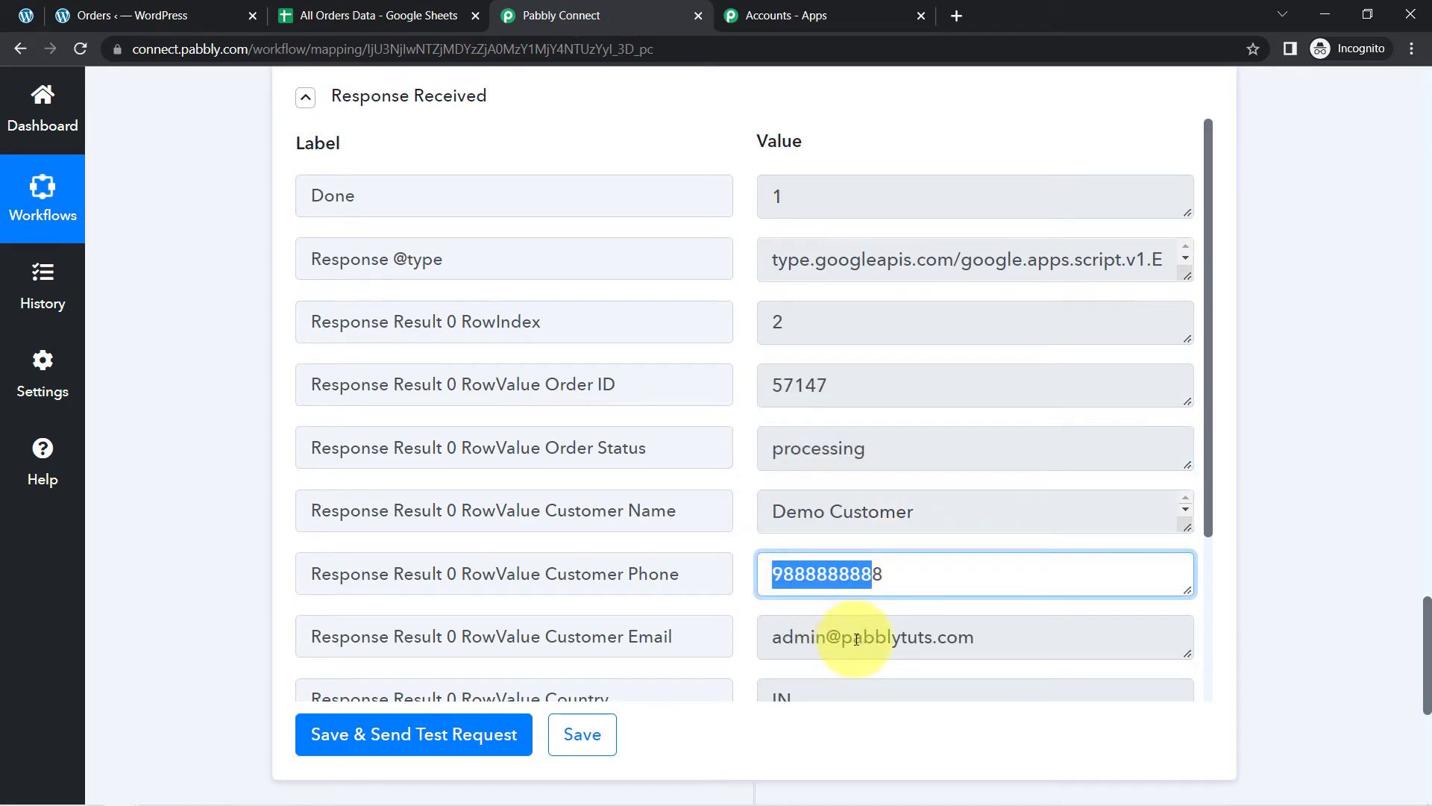
{"action": "left_click_drag", "start_coordinate": [852, 636], "coordinate": [815, 637]}
{"action": "left_click_drag", "start_coordinate": [1205, 497], "coordinate": [1213, 685]}
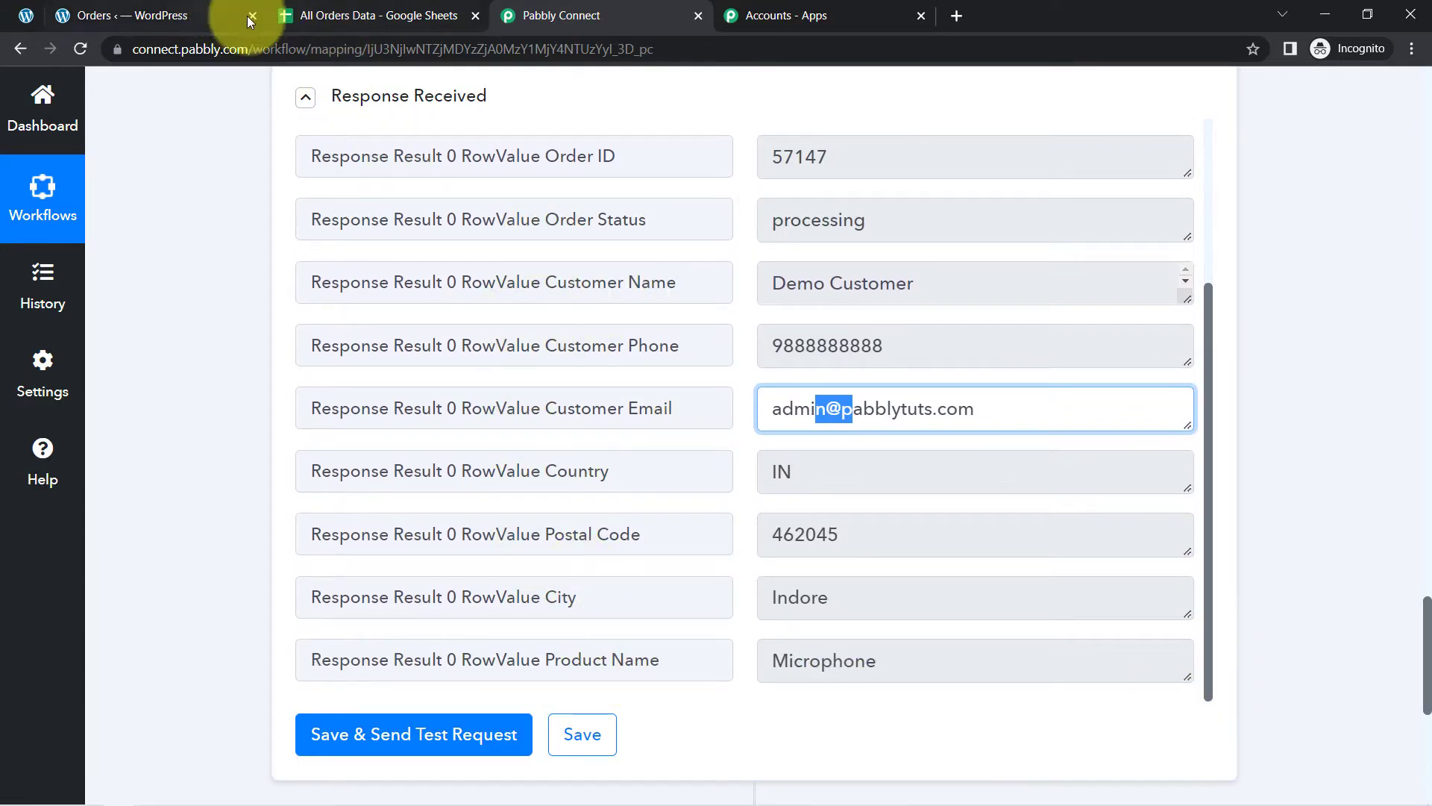
{"action": "left_click", "coordinate": [351, 14]}
{"action": "left_click", "coordinate": [17, 291]}
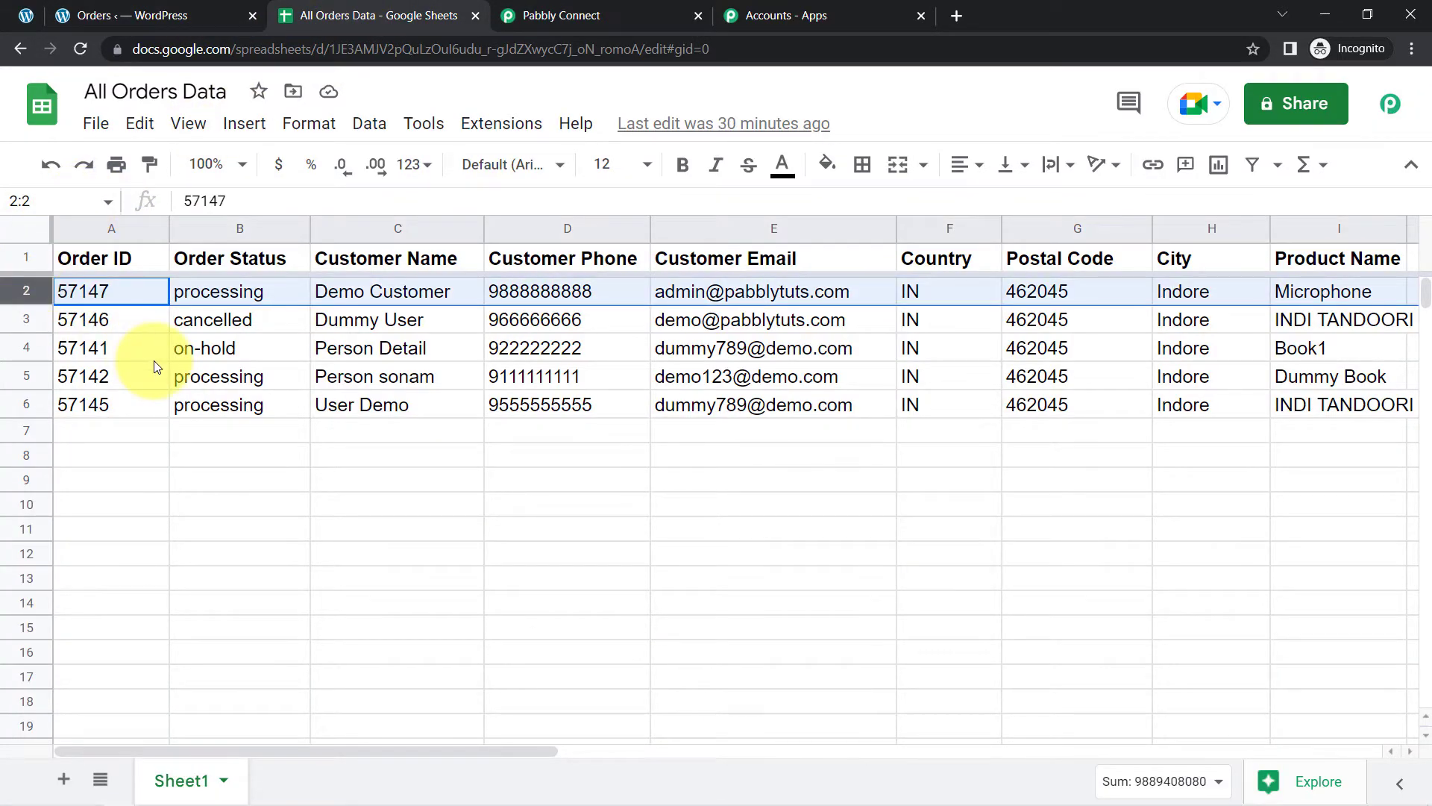
{"action": "key", "text": "Down"}
{"action": "key", "text": "Down"}
{"action": "left_click", "coordinate": [12, 258]}
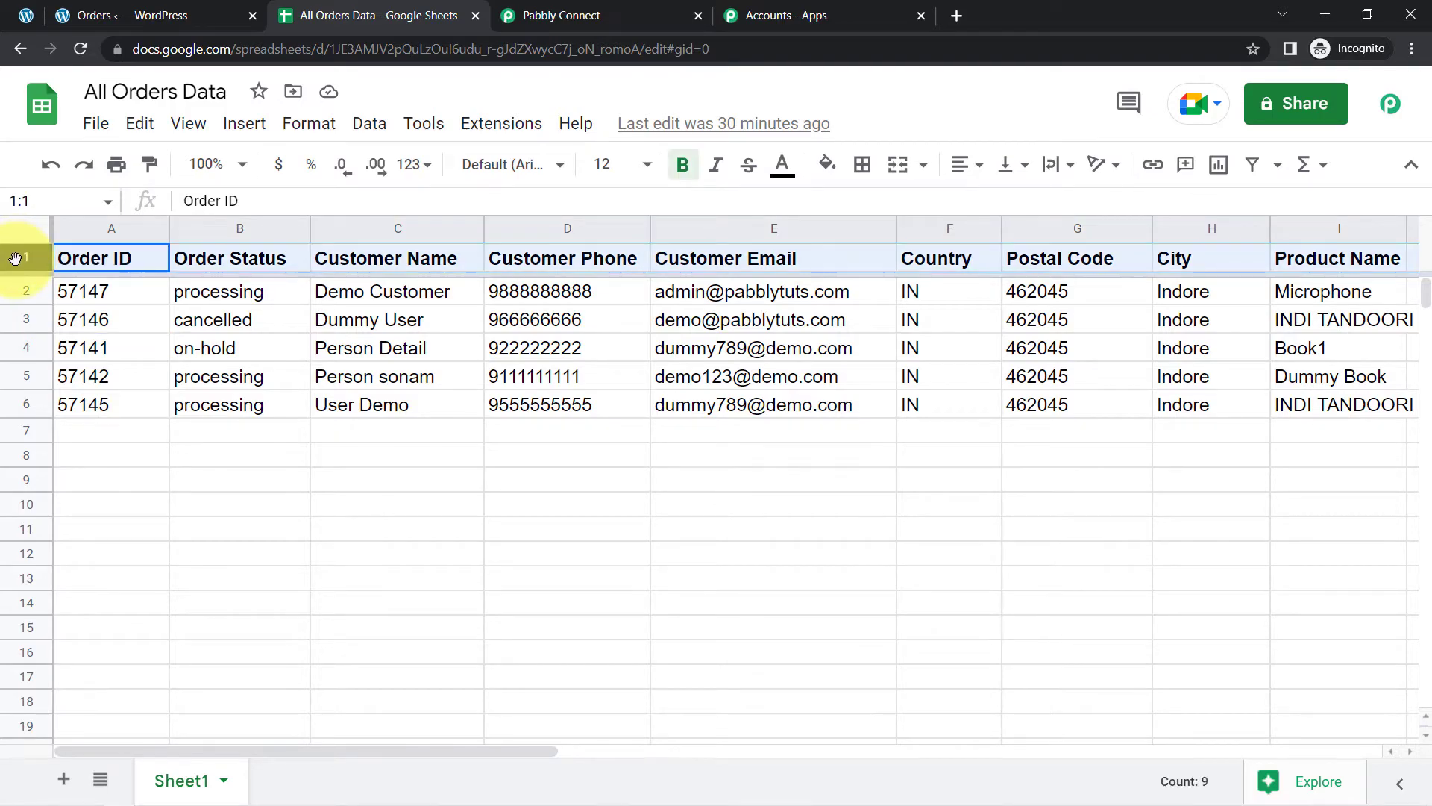
{"action": "left_click", "coordinate": [25, 292]}
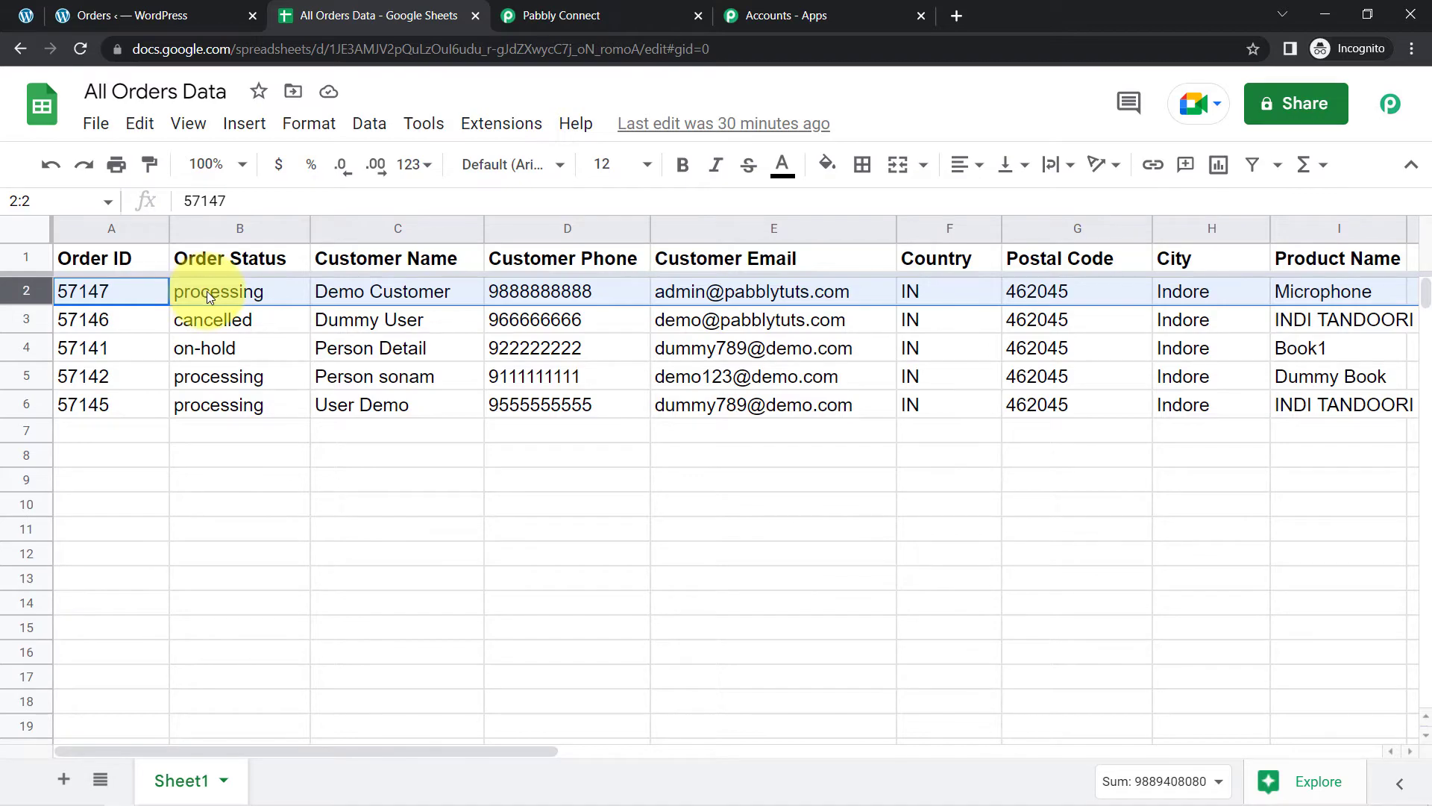
{"action": "left_click", "coordinate": [558, 13]}
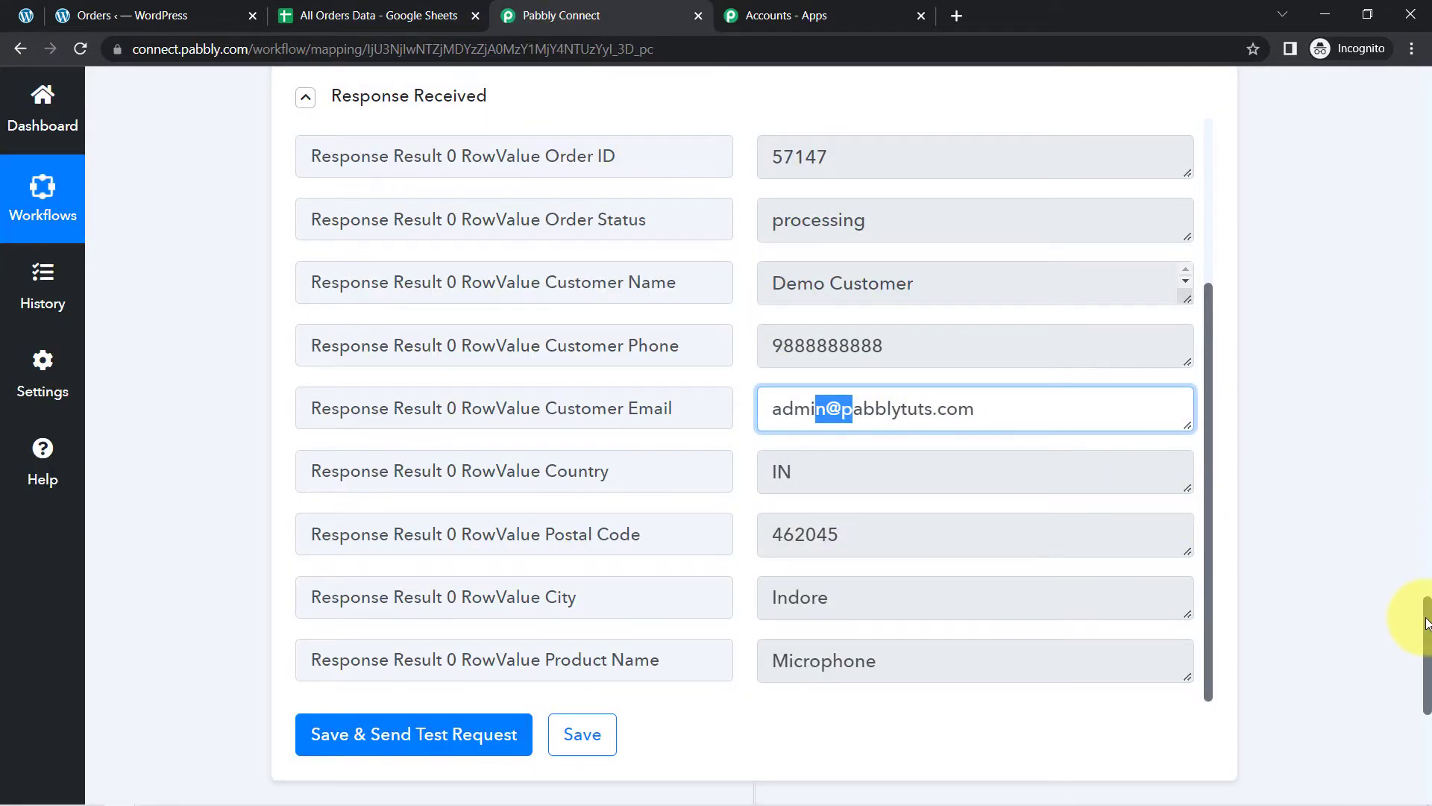
{"action": "left_click_drag", "start_coordinate": [1426, 623], "coordinate": [1426, 291]}
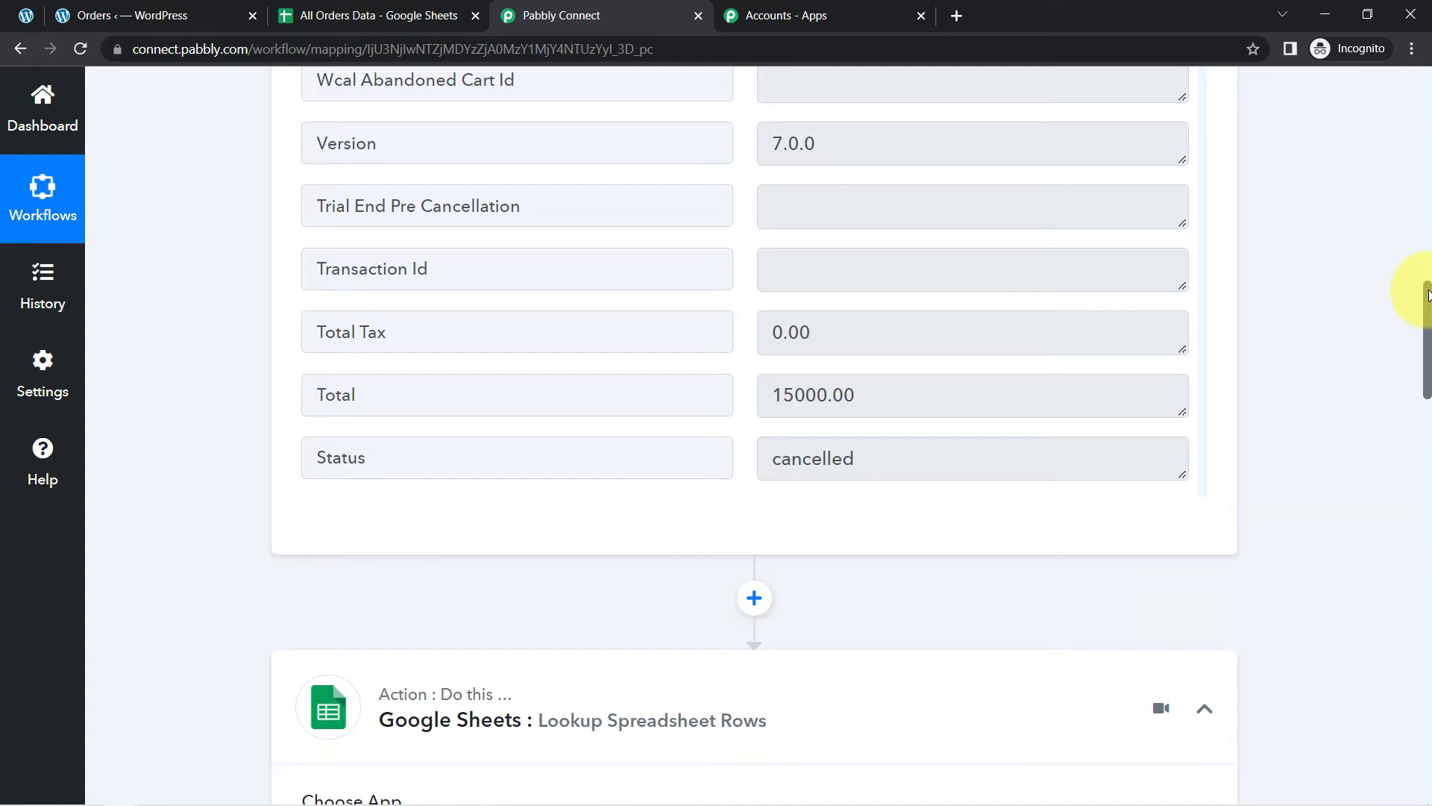
{"action": "scroll", "coordinate": [1410, 320], "scroll_direction": "up", "scroll_amount": 5}
{"action": "scroll", "coordinate": [1421, 339], "scroll_direction": "down", "scroll_amount": 2}
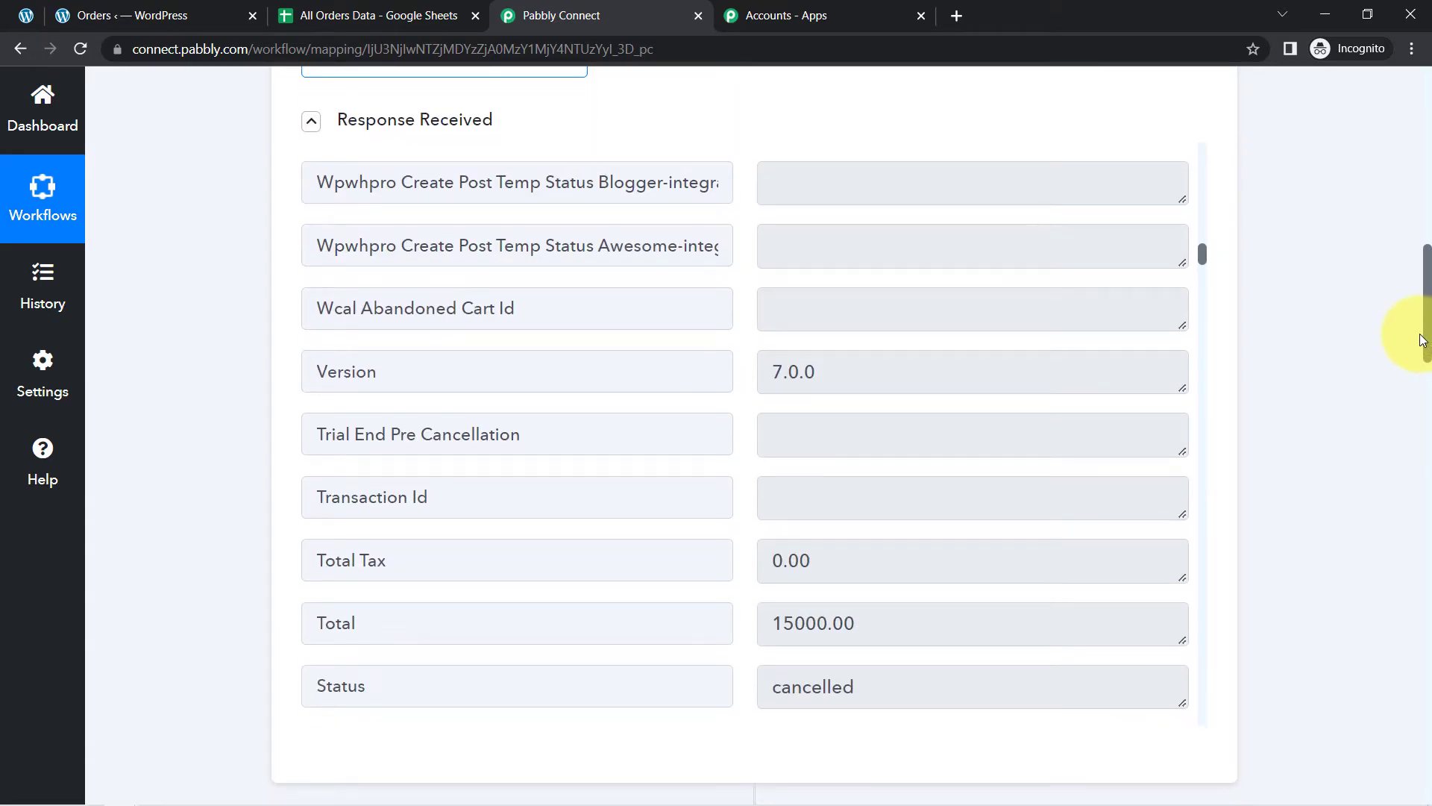
{"action": "scroll", "coordinate": [1227, 284], "scroll_direction": "down", "scroll_amount": 1}
{"action": "left_click_drag", "start_coordinate": [1429, 338], "coordinate": [1413, 484]}
{"action": "scroll", "coordinate": [1410, 489], "scroll_direction": "down", "scroll_amount": 8}
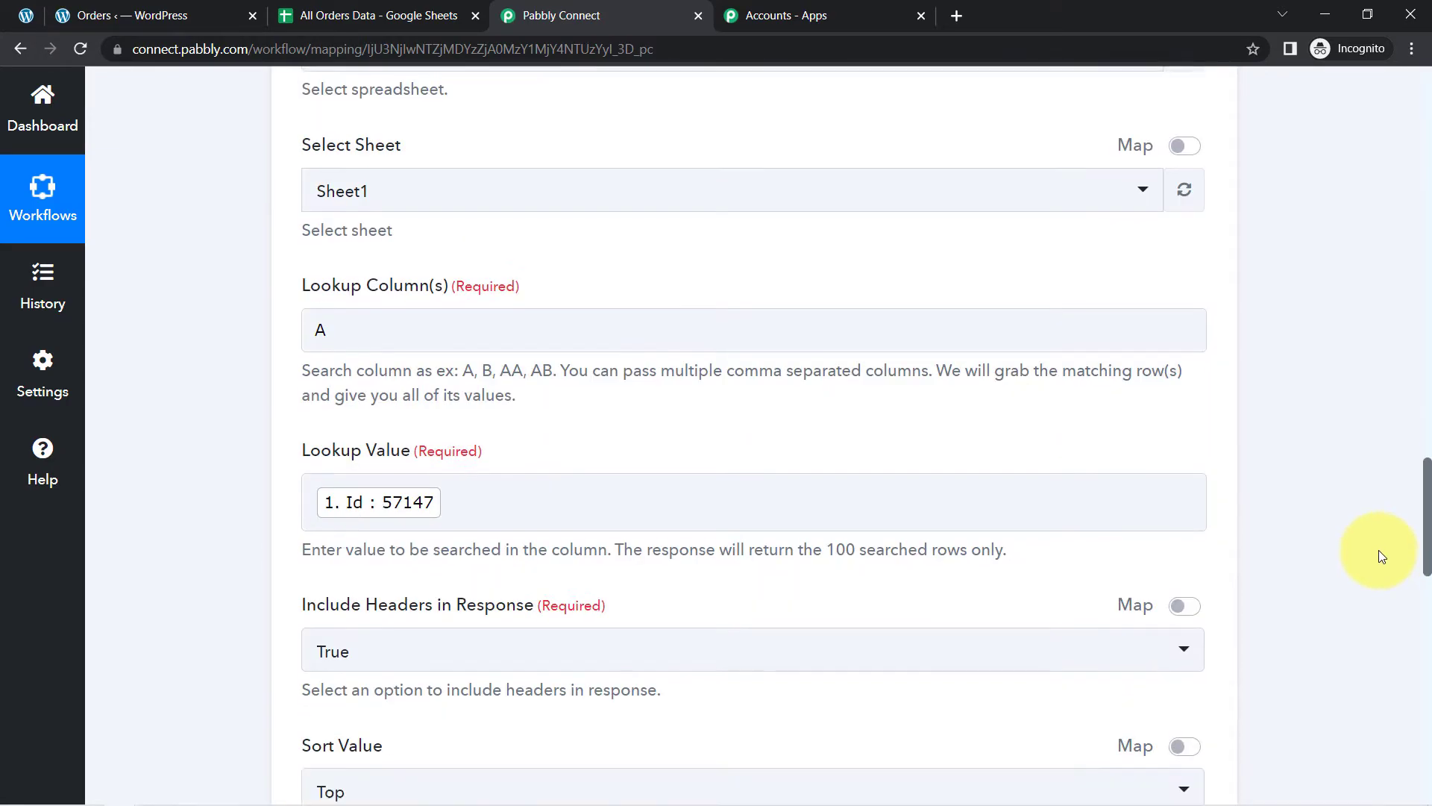
{"action": "scroll", "coordinate": [1380, 552], "scroll_direction": "down", "scroll_amount": 15}
{"action": "scroll", "coordinate": [1359, 750], "scroll_direction": "down", "scroll_amount": 3}
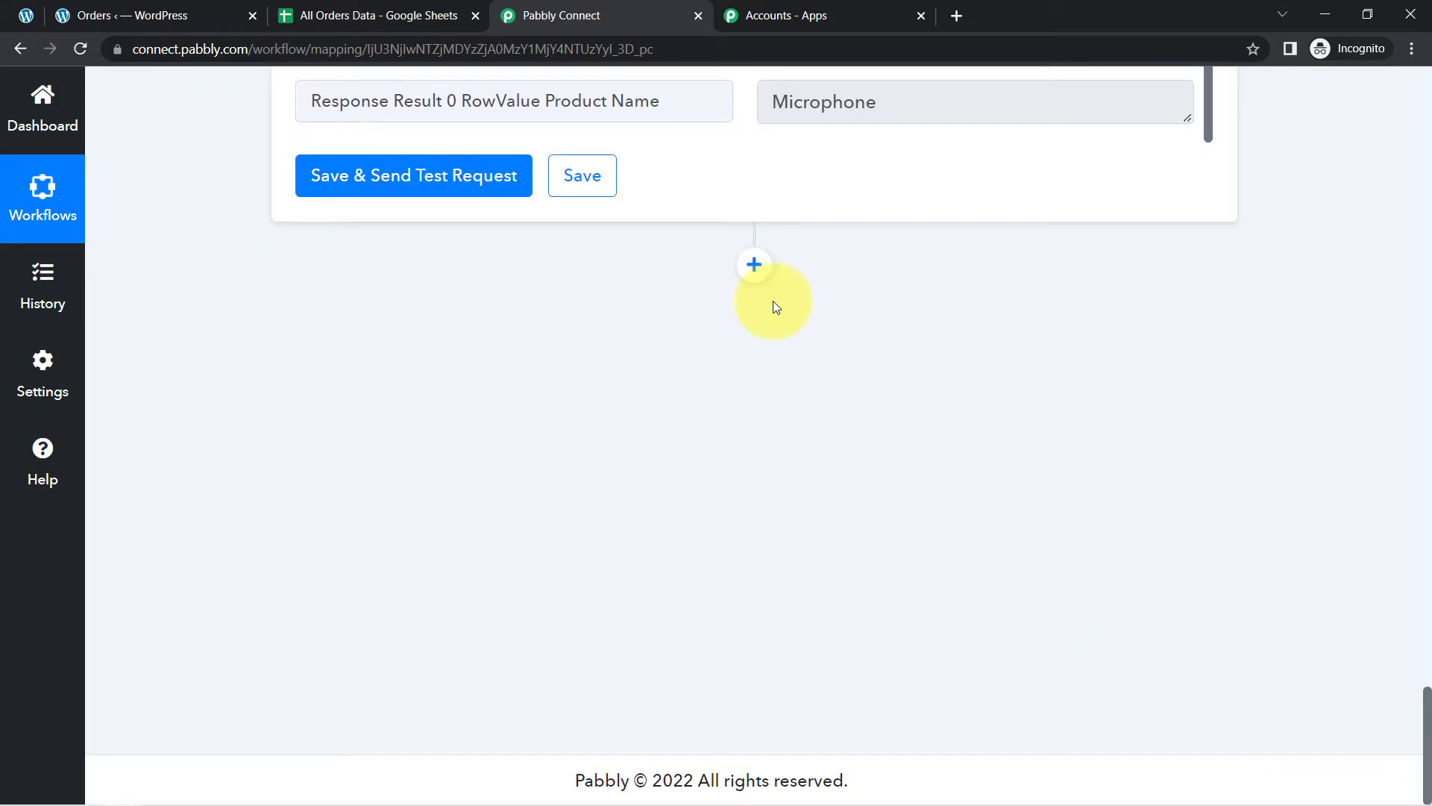
Add a new action step using the Google Sheets app.
{"action": "left_click", "coordinate": [754, 265]}
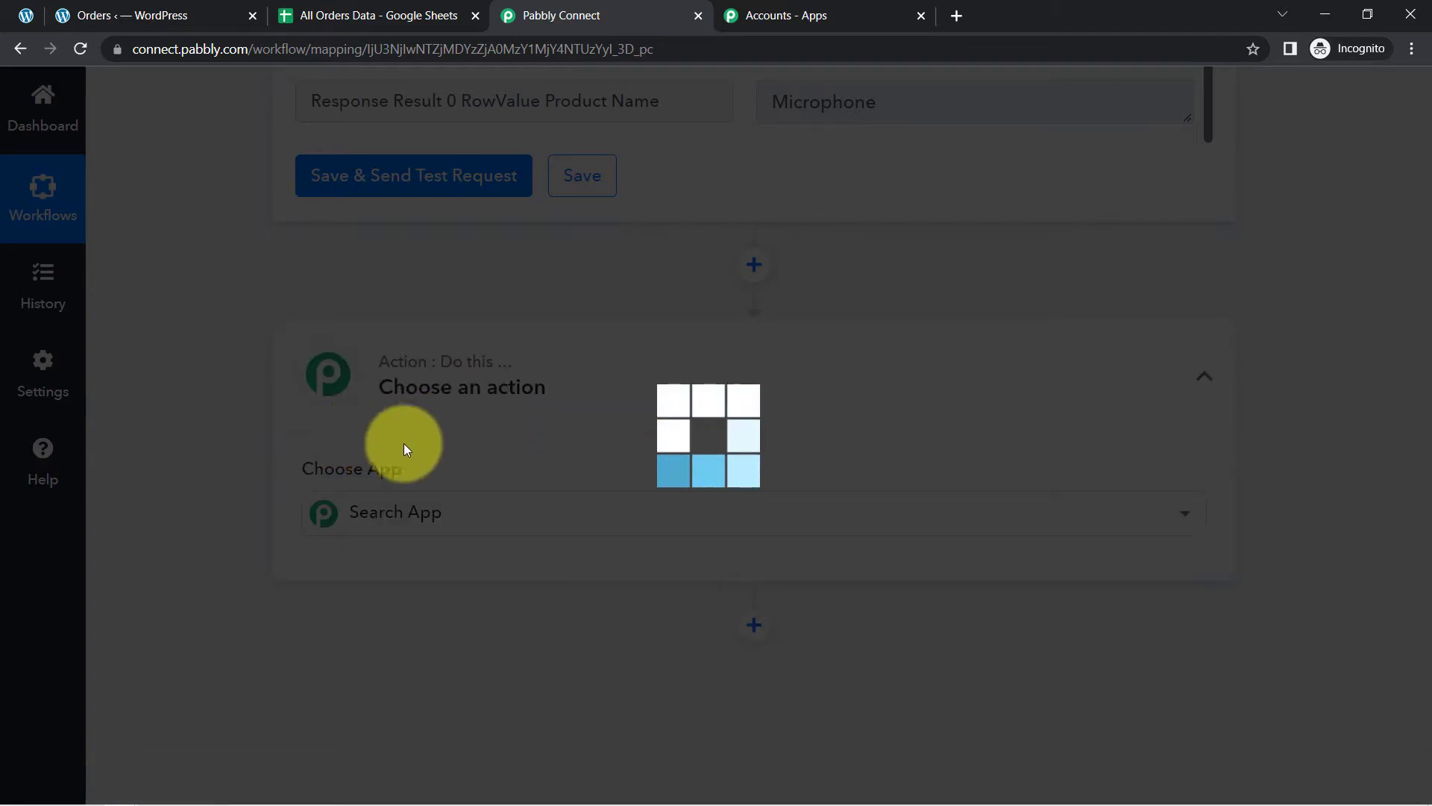
{"action": "left_click", "coordinate": [421, 520]}
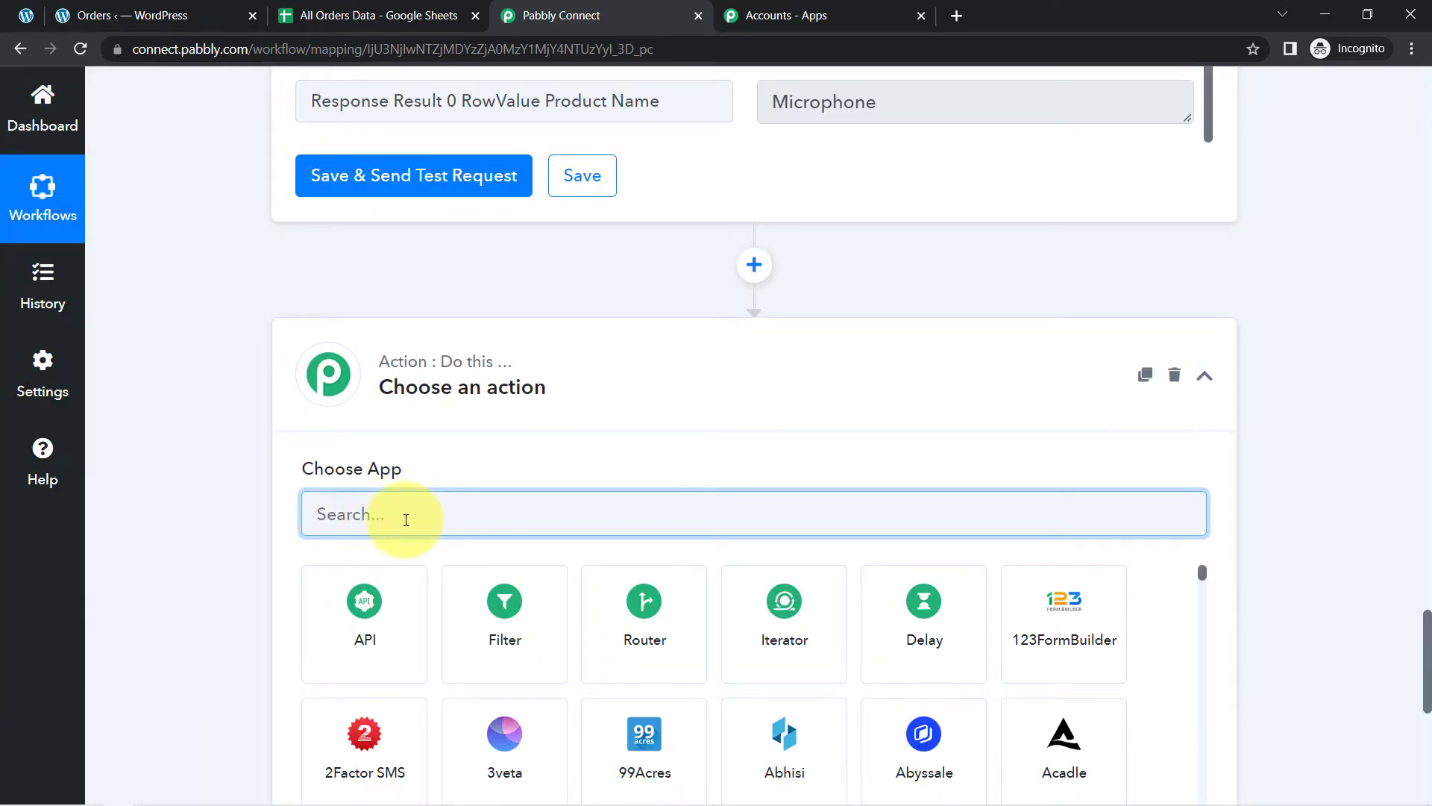
{"action": "type", "text": "google shee"}
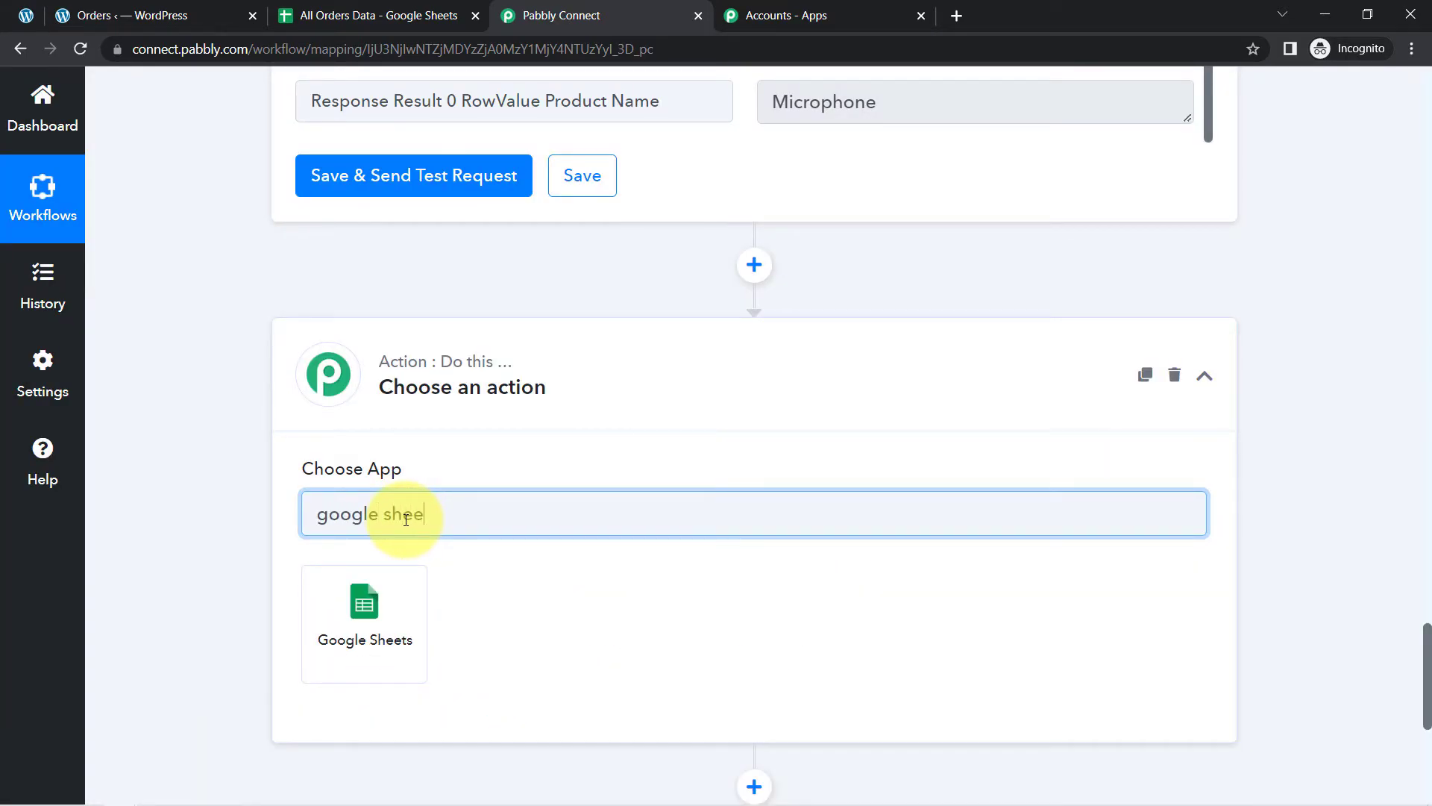
{"action": "left_click", "coordinate": [361, 623]}
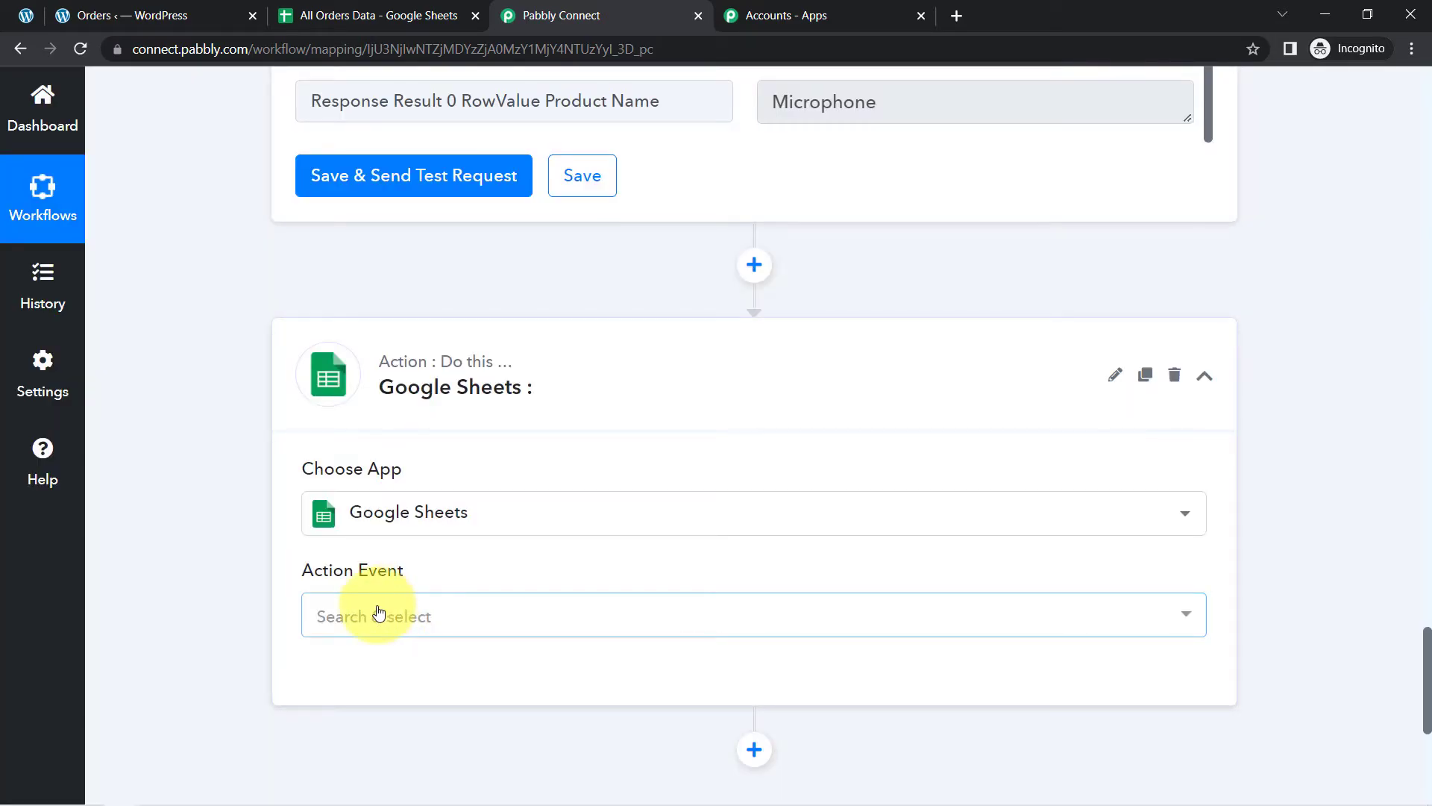
Choose Update Cell Value as the Google Sheets action event, searching 'upda'.
{"action": "left_click", "coordinate": [367, 618]}
{"action": "left_click", "coordinate": [364, 161]}
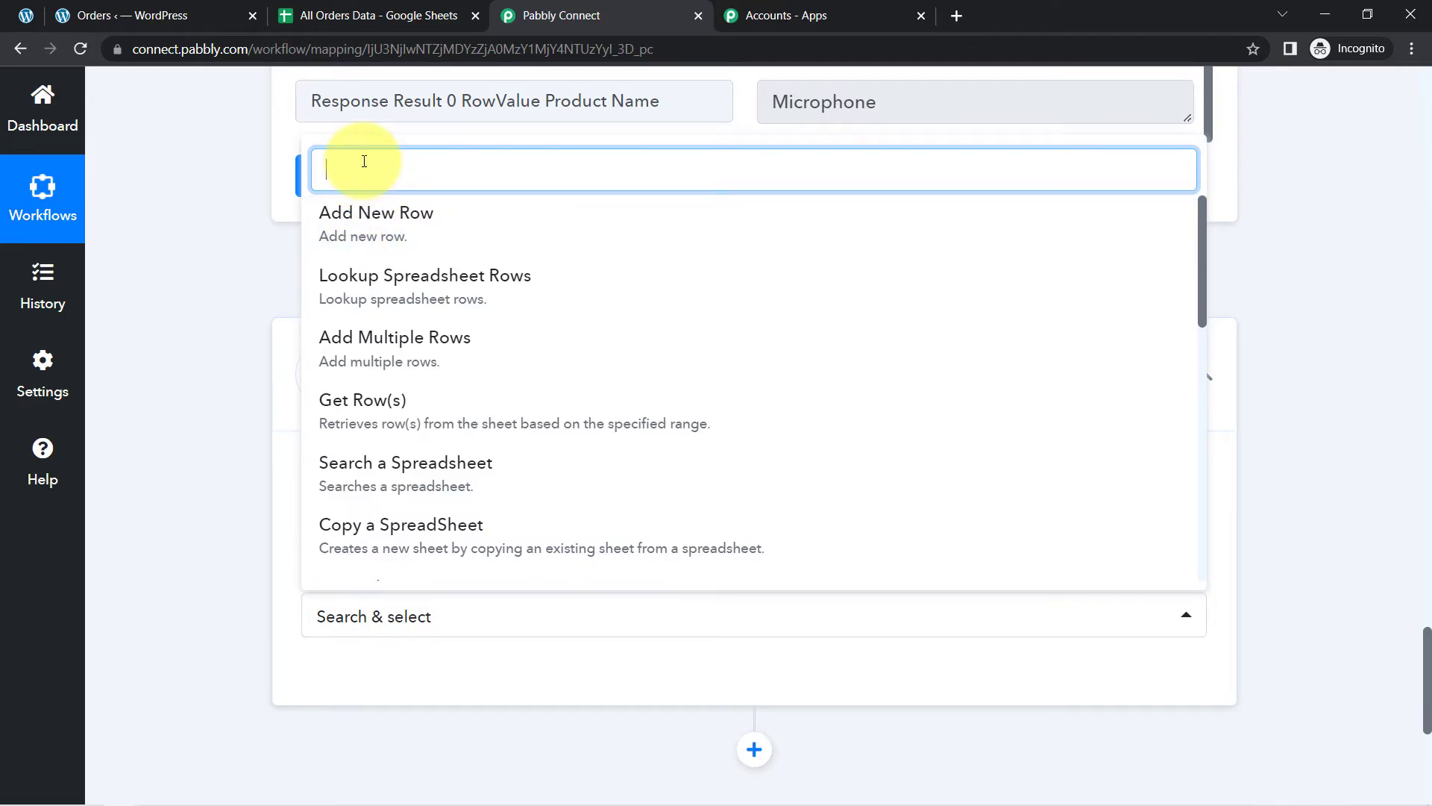
{"action": "type", "text": "upda"}
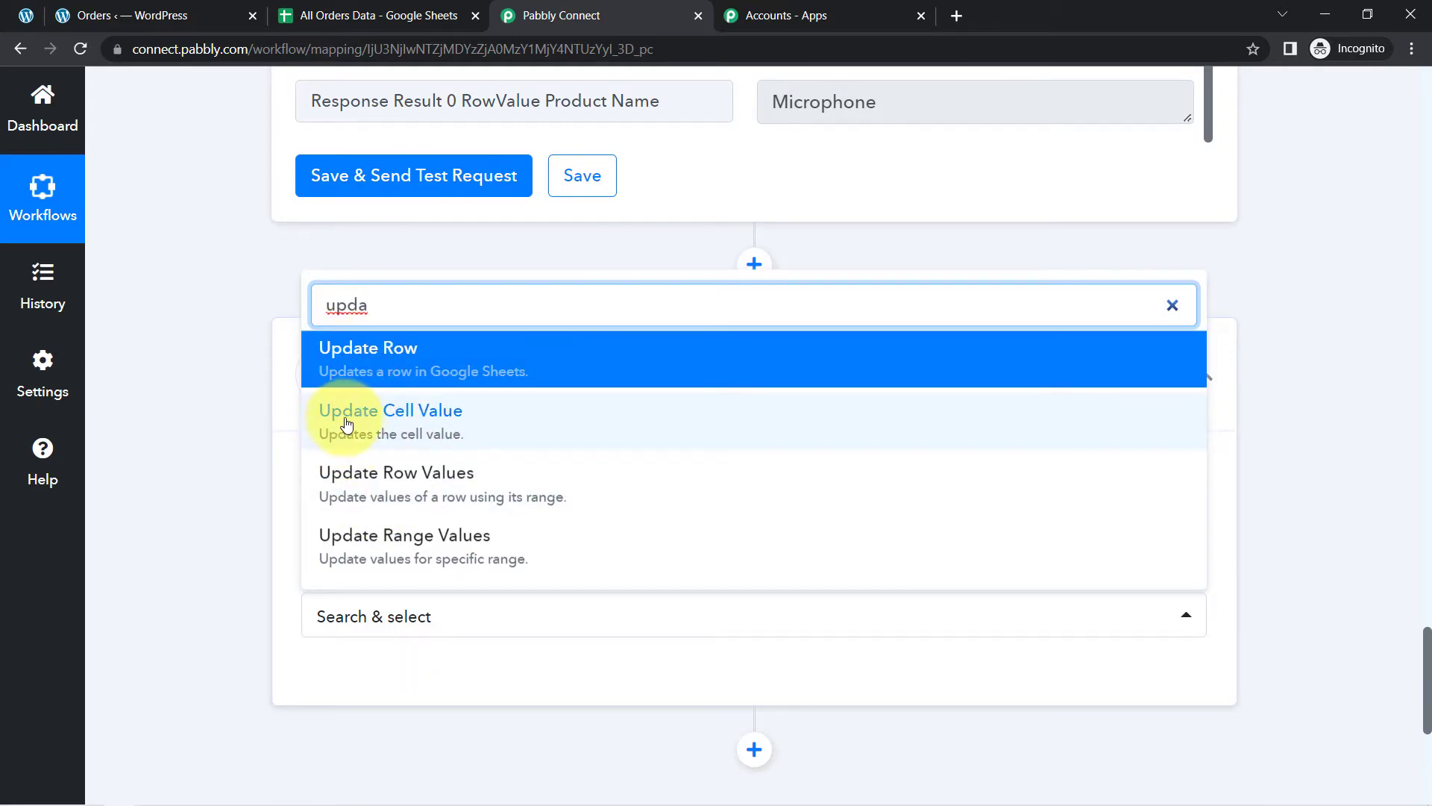
{"action": "left_click", "coordinate": [335, 15]}
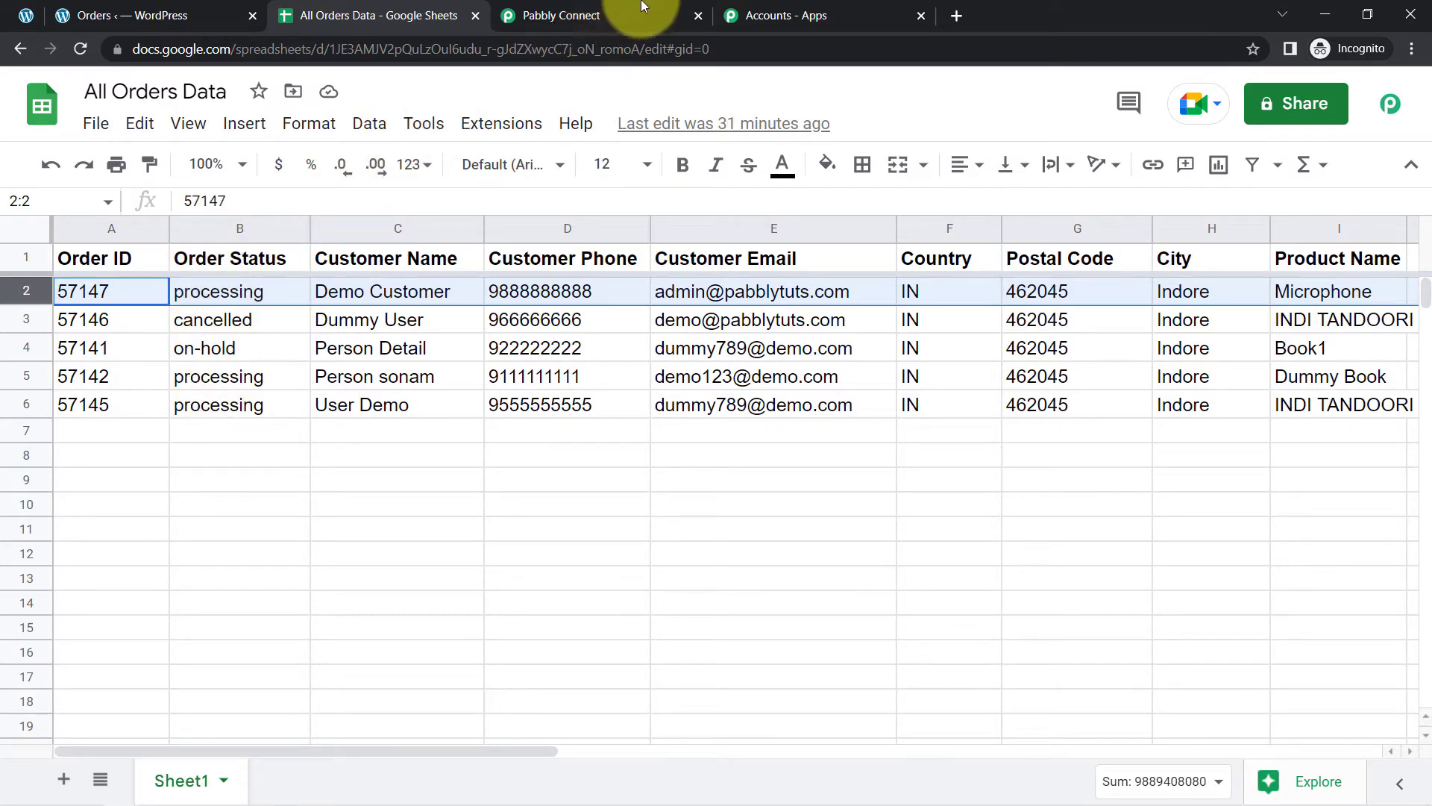
{"action": "left_click", "coordinate": [608, 16]}
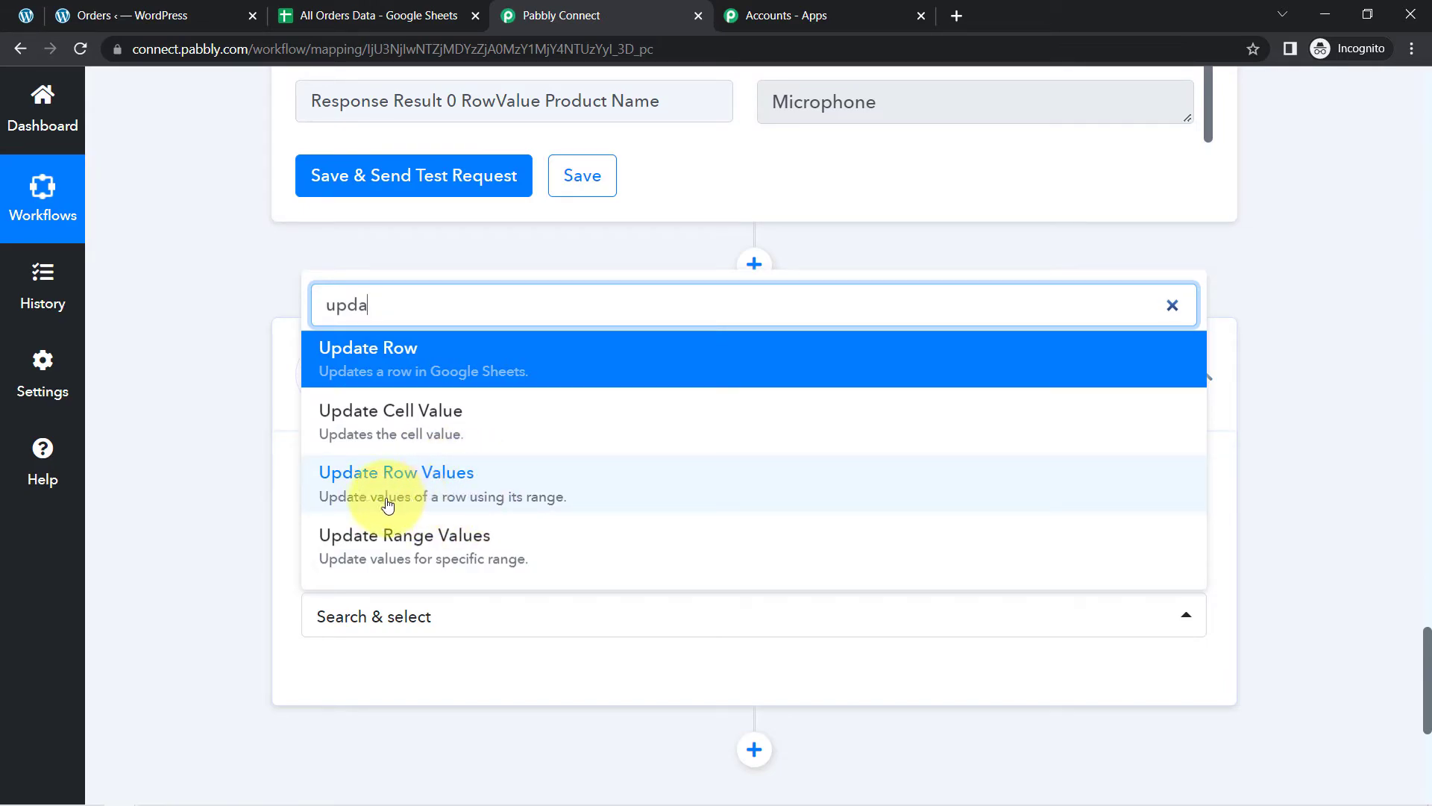
{"action": "left_click", "coordinate": [388, 419]}
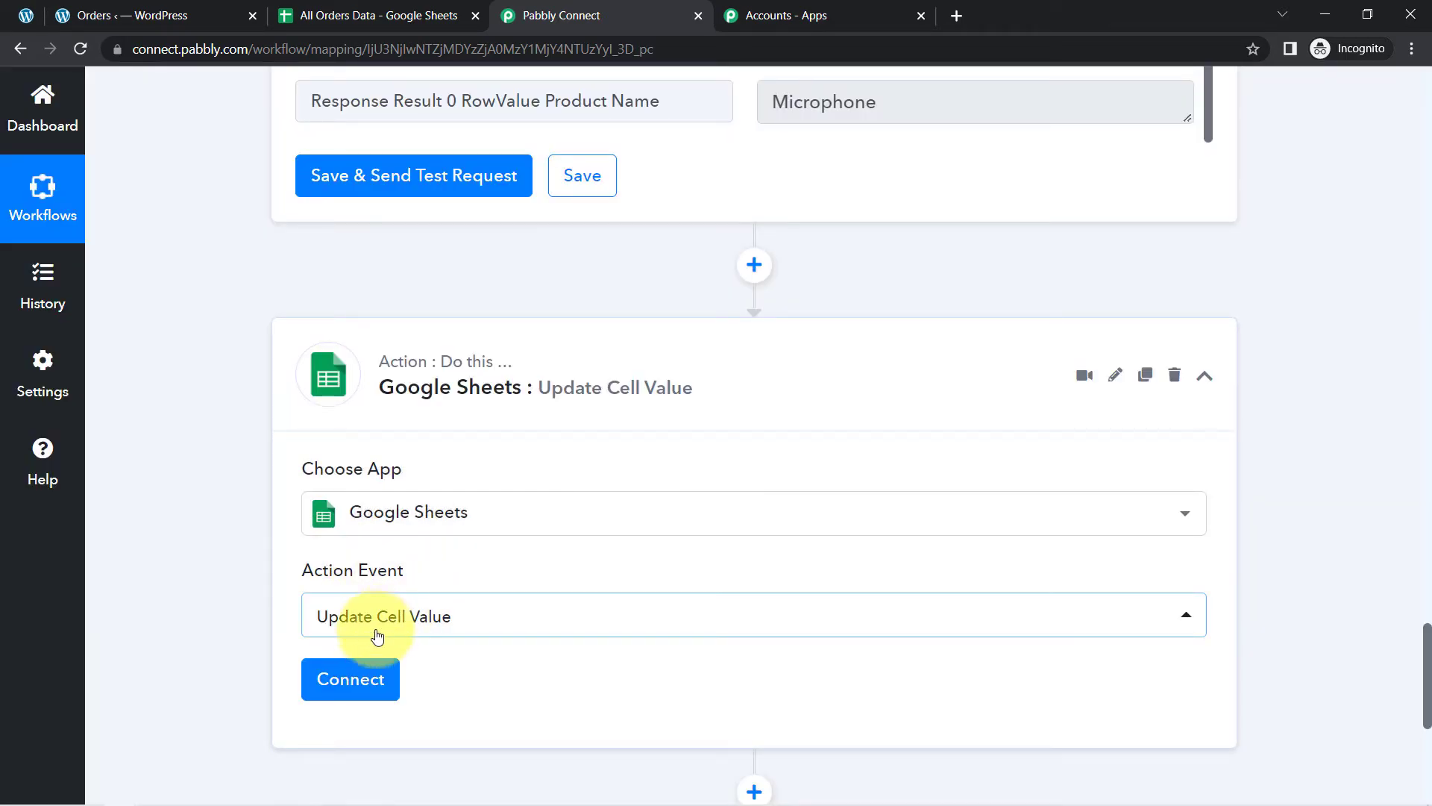
{"action": "left_click", "coordinate": [362, 666]}
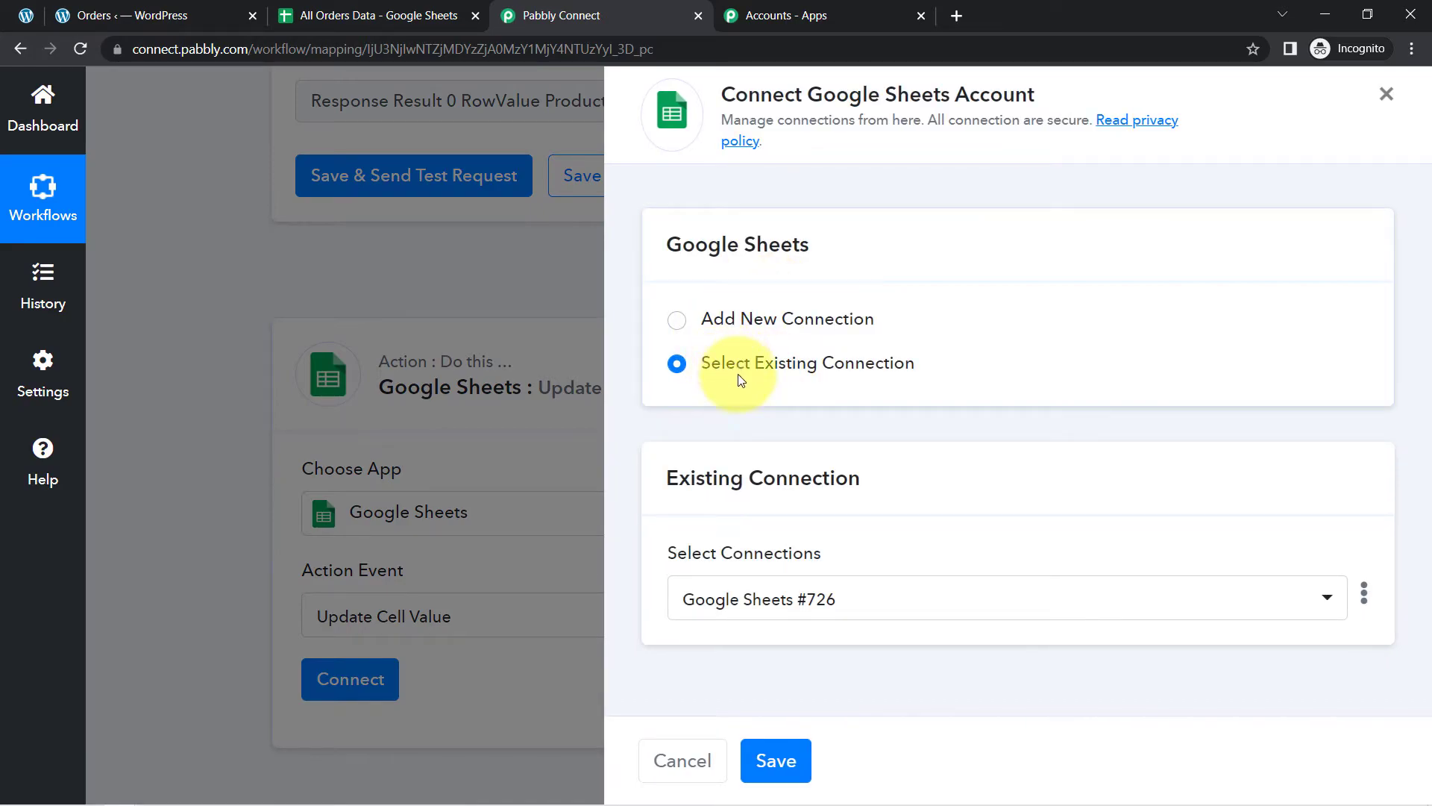
Save the step with the existing Google Sheets #726 connection.
{"action": "left_click", "coordinate": [776, 768]}
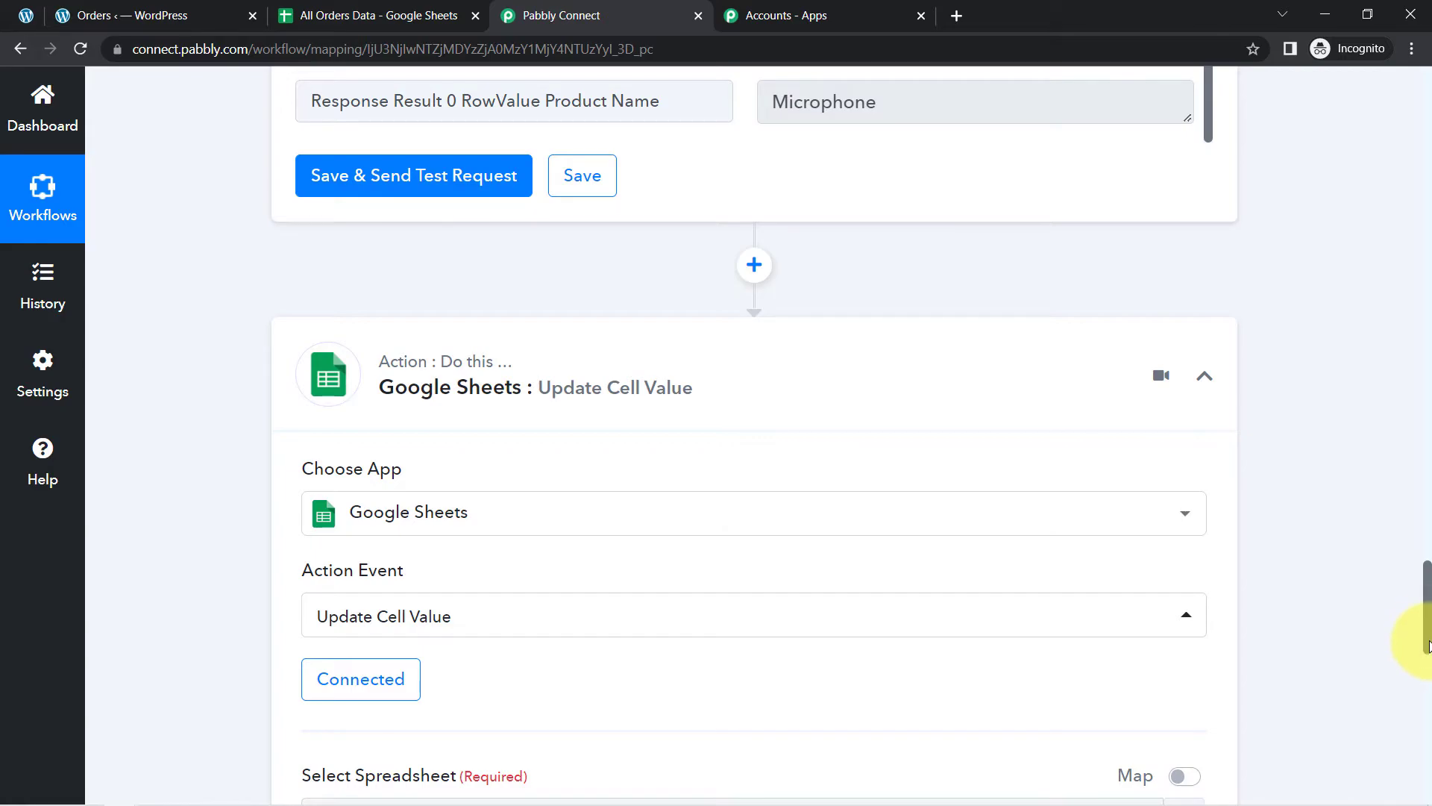
Keep All Orders Data as the spreadsheet and Sheet1 as the sheet for the update step.
{"action": "scroll", "coordinate": [1428, 645], "scroll_direction": "down", "scroll_amount": 5}
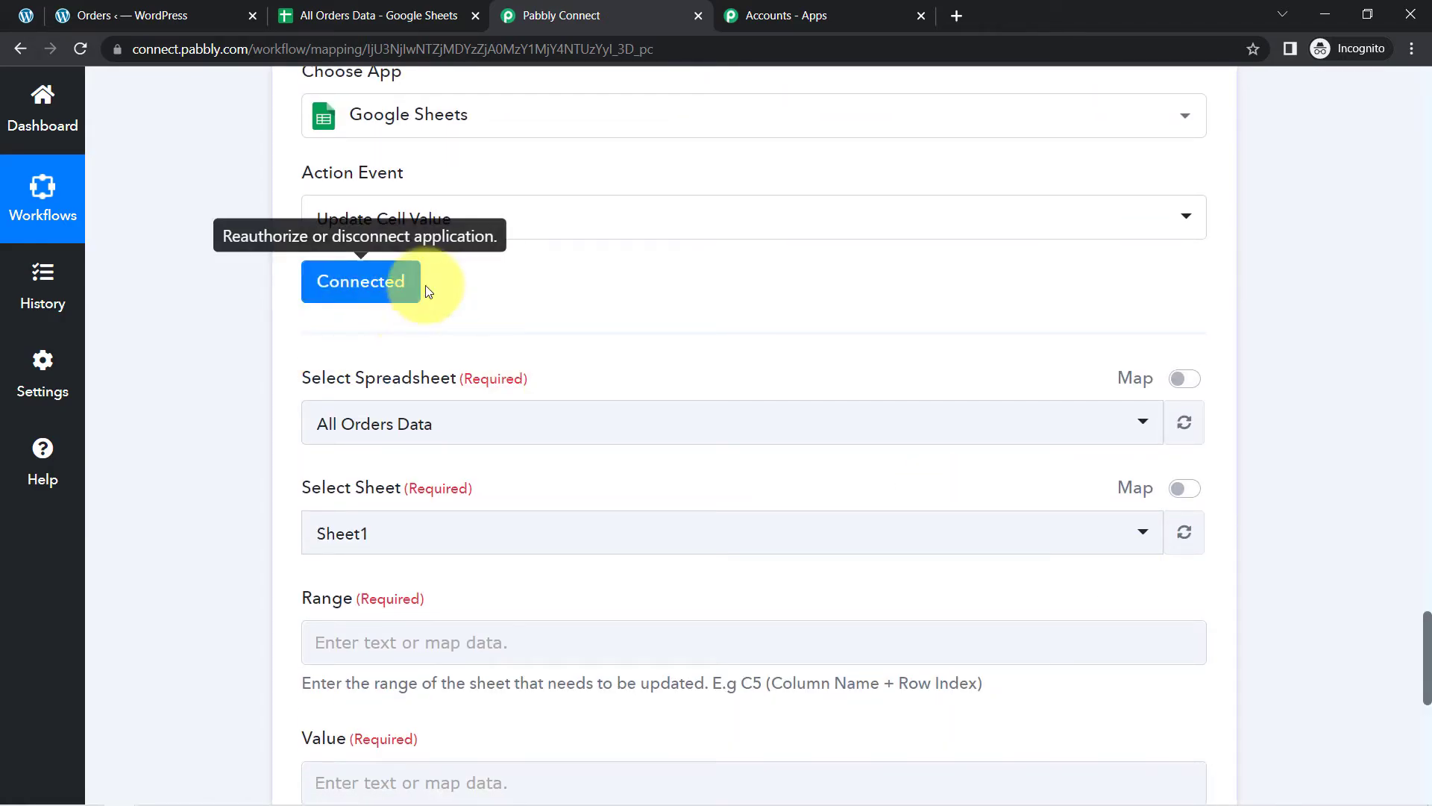
{"action": "left_click", "coordinate": [412, 424]}
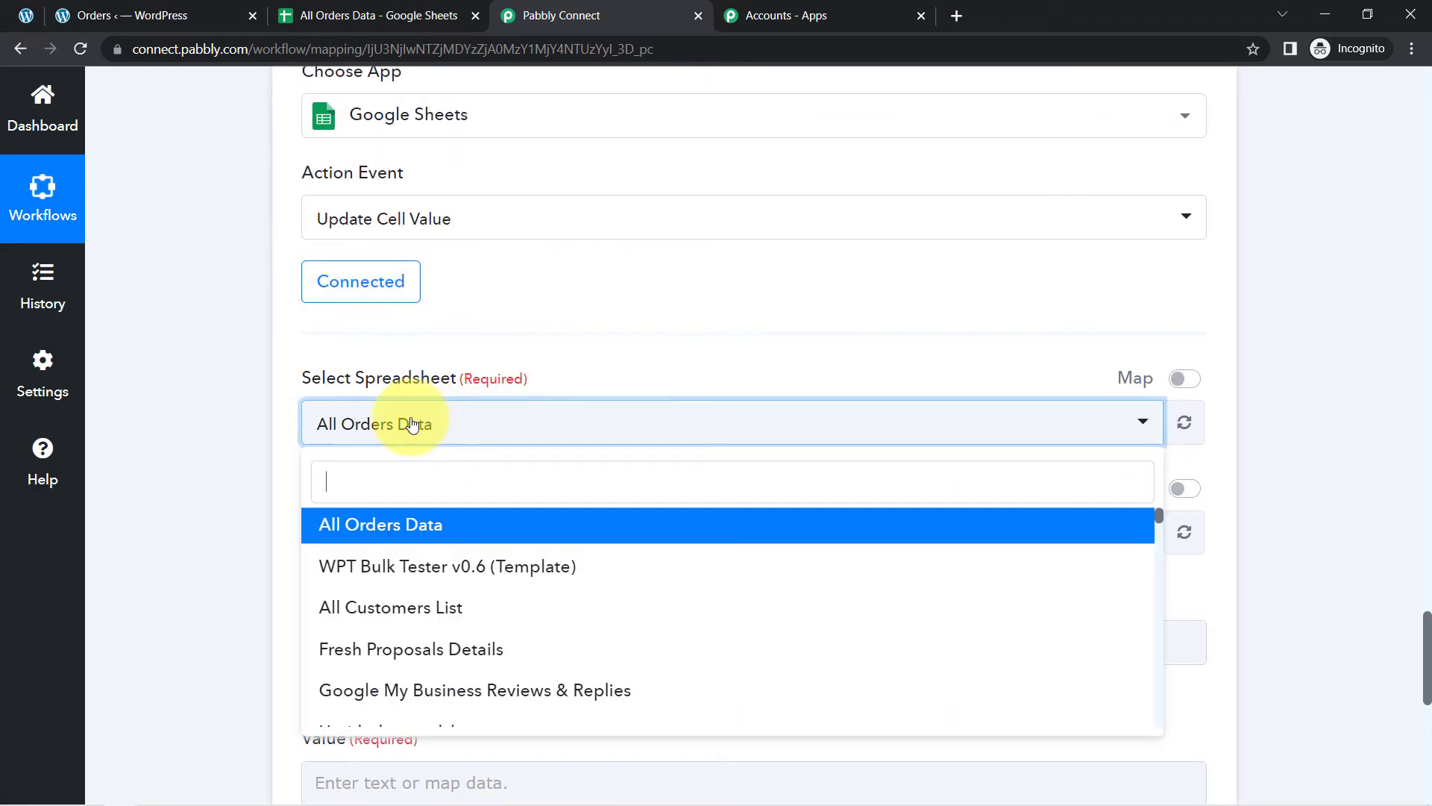
{"action": "left_click", "coordinate": [413, 424]}
{"action": "left_click", "coordinate": [246, 452]}
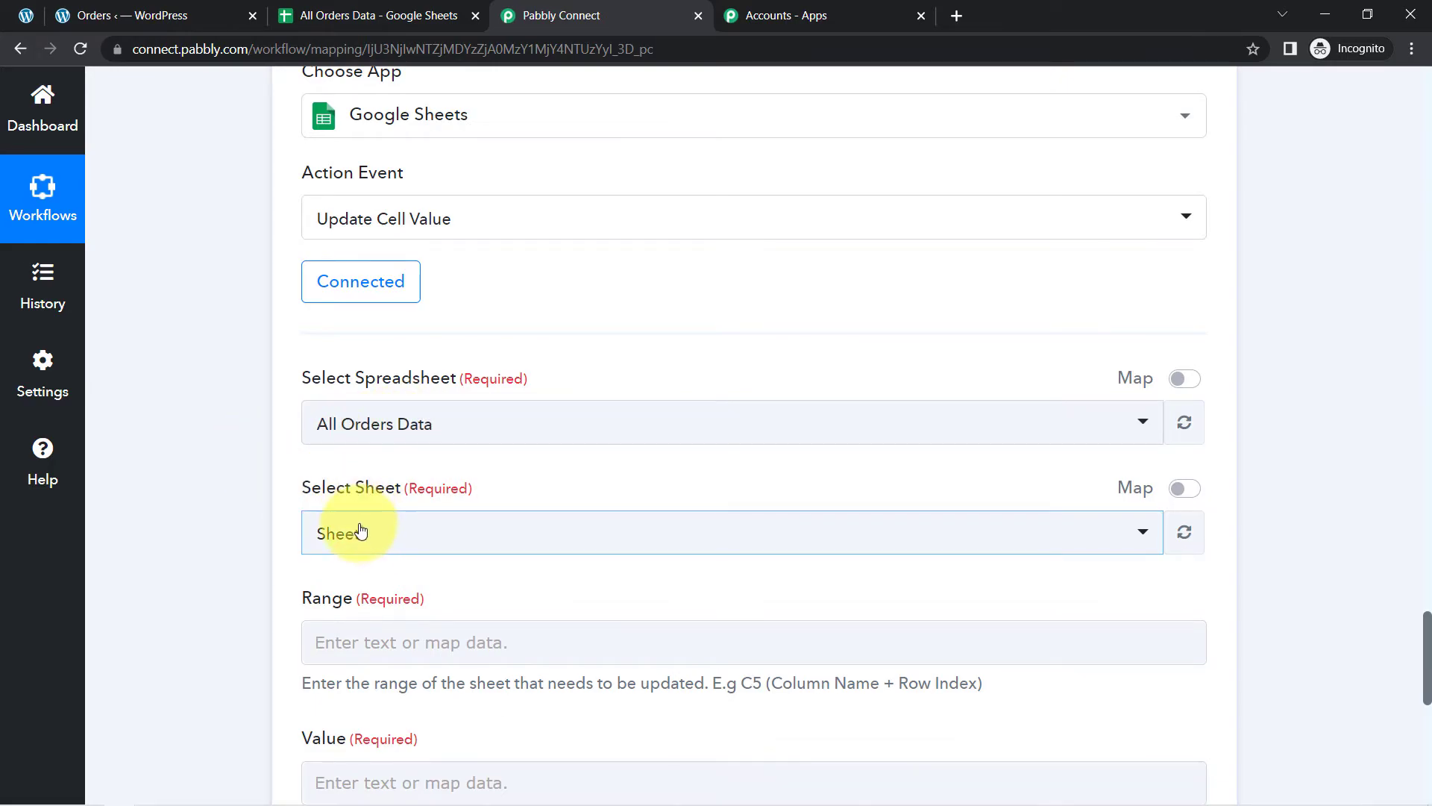
{"action": "left_click", "coordinate": [361, 530]}
{"action": "left_click", "coordinate": [240, 556]}
{"action": "left_click", "coordinate": [239, 551]}
{"action": "left_click_drag", "start_coordinate": [1429, 651], "coordinate": [1413, 681]}
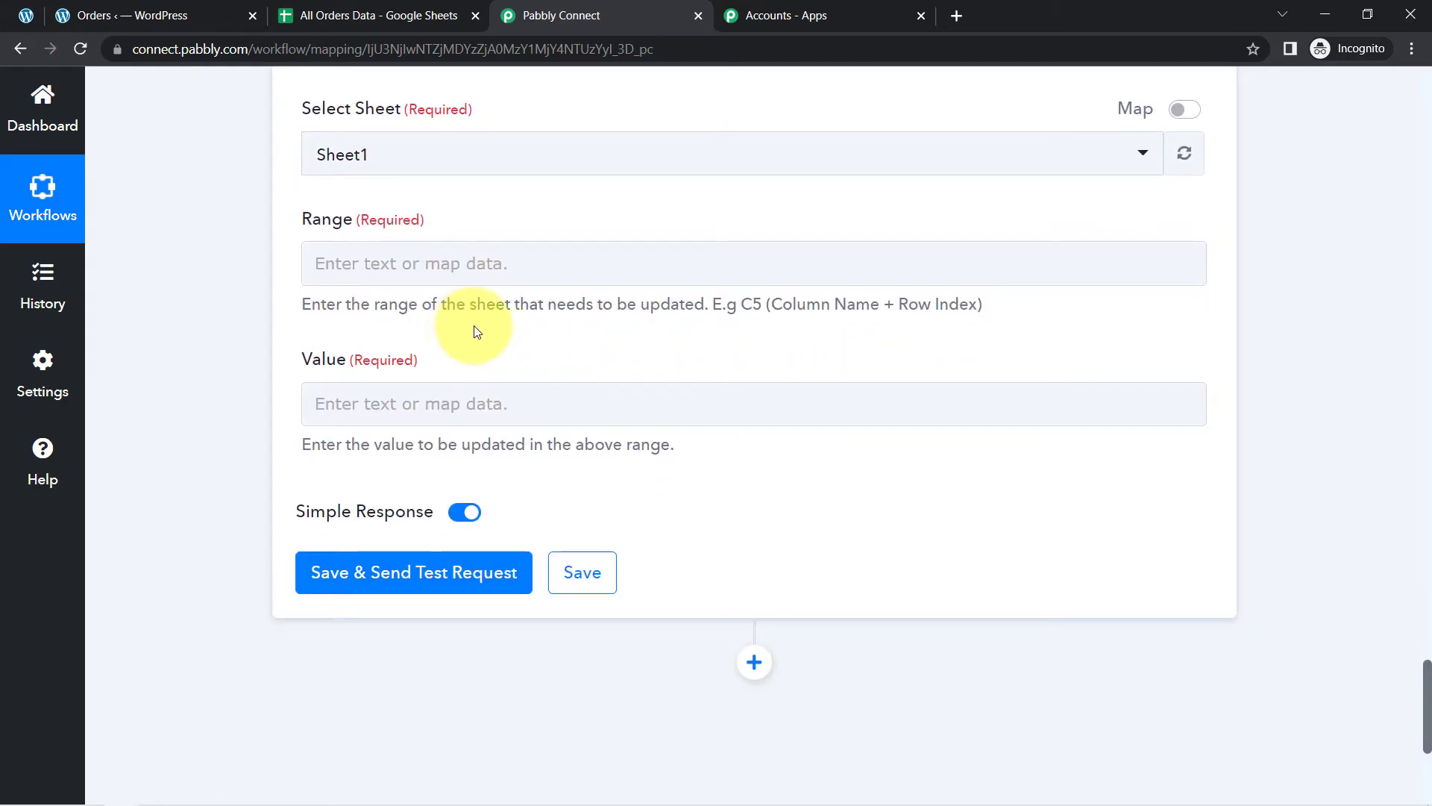
Highlight the Range help text 'Column Name + Row Index', then view the All Orders Data sheet.
{"action": "left_click_drag", "start_coordinate": [311, 304], "coordinate": [946, 304]}
{"action": "left_click", "coordinate": [438, 325]}
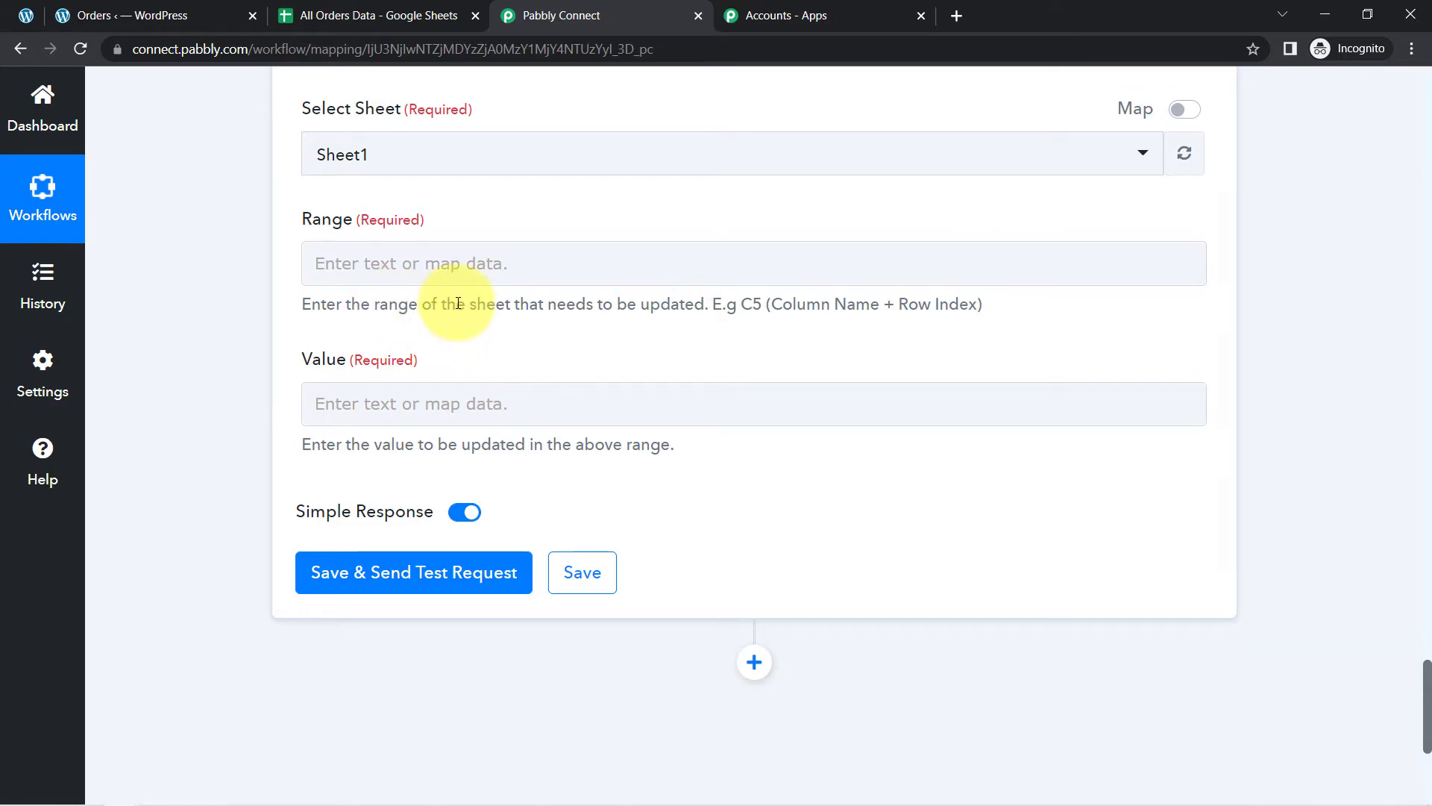
{"action": "left_click_drag", "start_coordinate": [530, 304], "coordinate": [755, 304]}
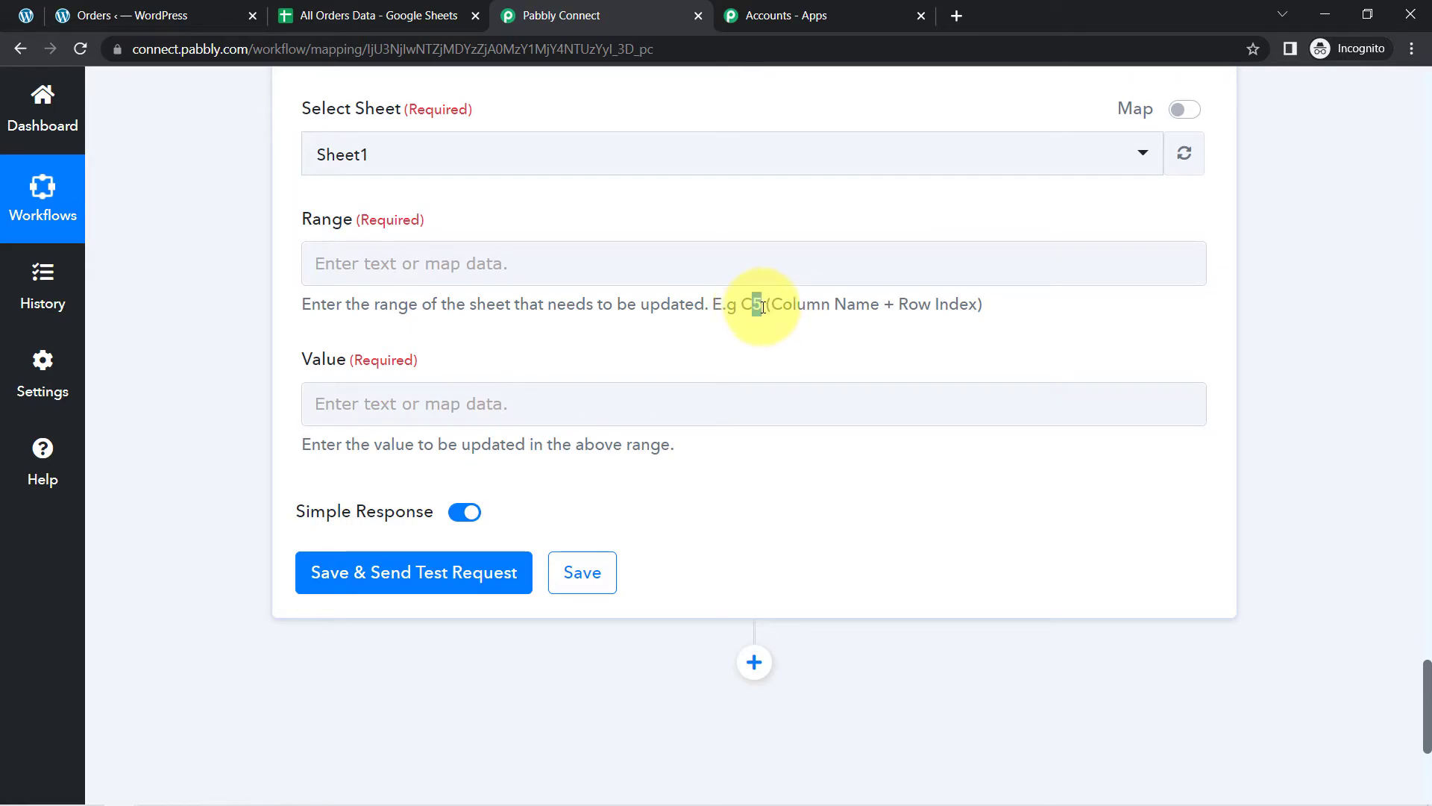
{"action": "left_click_drag", "start_coordinate": [770, 304], "coordinate": [1028, 302]}
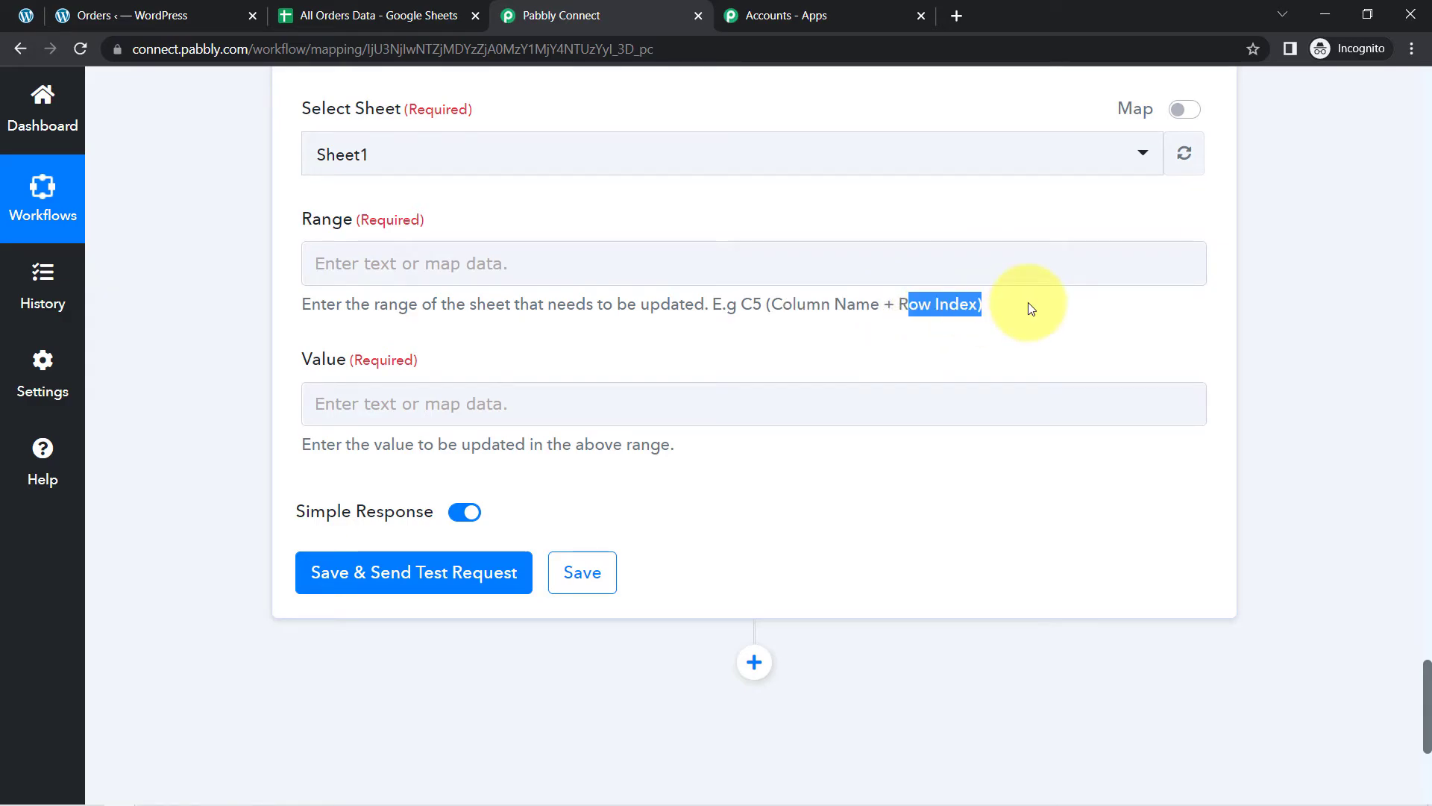
{"action": "left_click", "coordinate": [371, 15]}
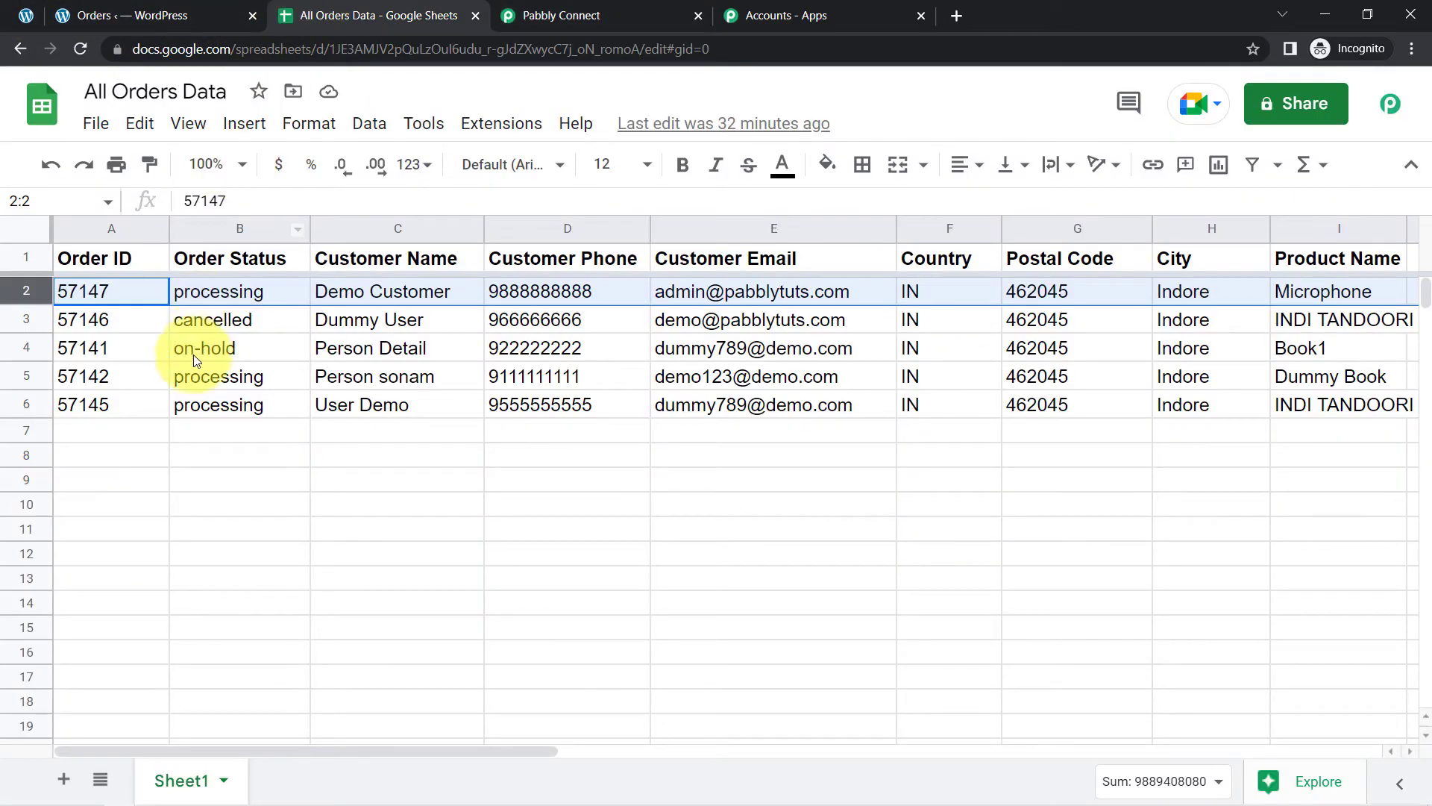
Confirm Order Status is column B and begin entering the Range field.
{"action": "left_click", "coordinate": [194, 418]}
{"action": "left_click", "coordinate": [230, 225]}
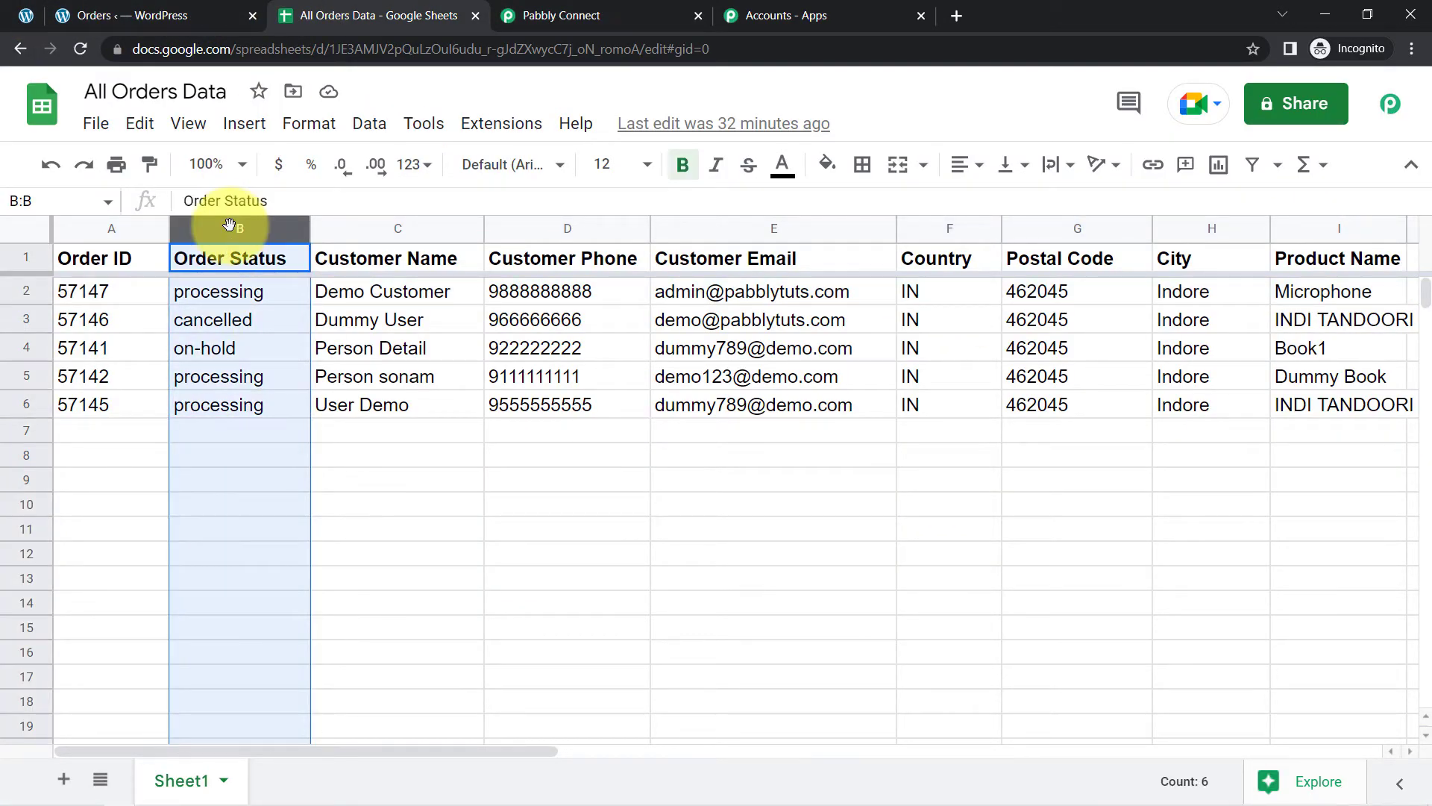
{"action": "left_click", "coordinate": [626, 15]}
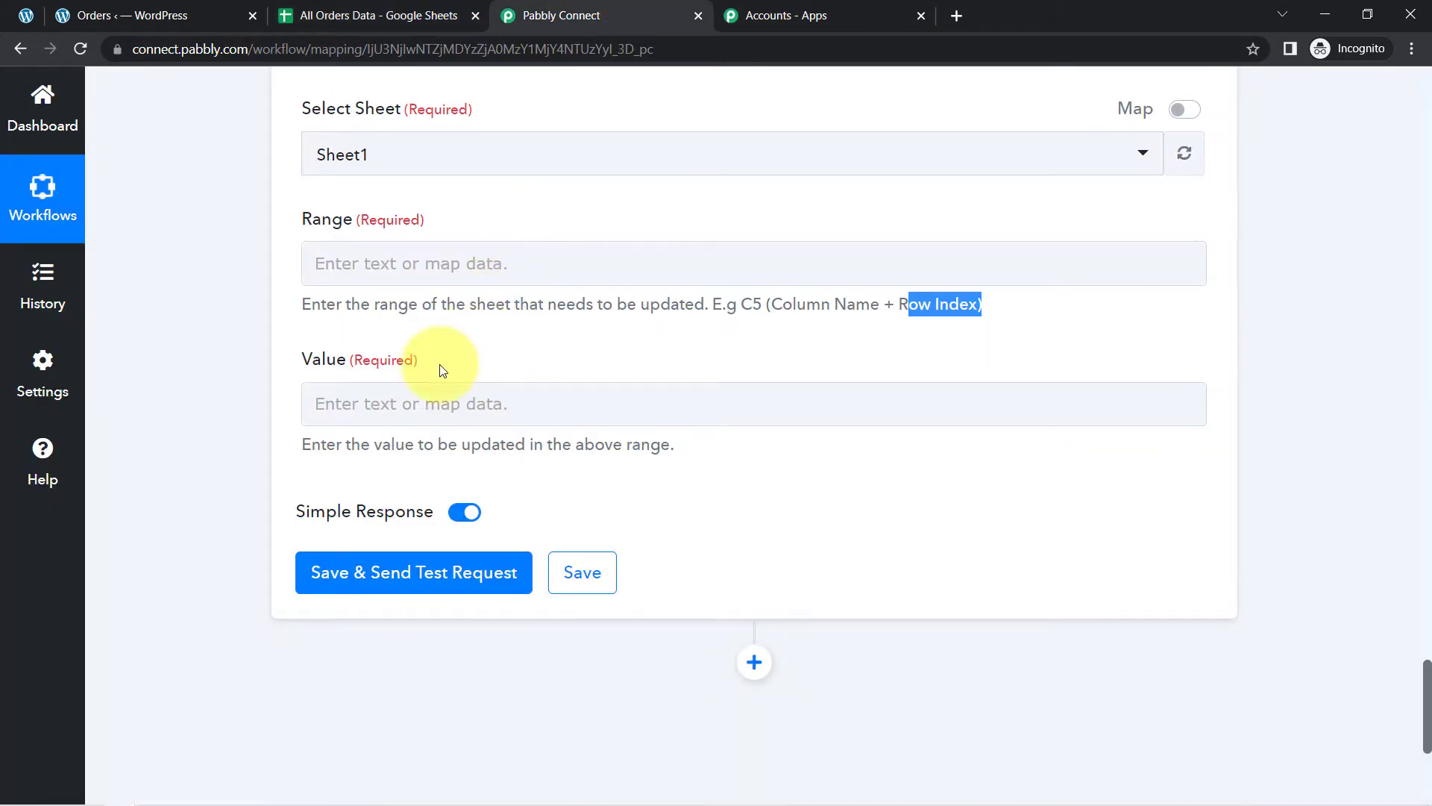
{"action": "left_click", "coordinate": [338, 271]}
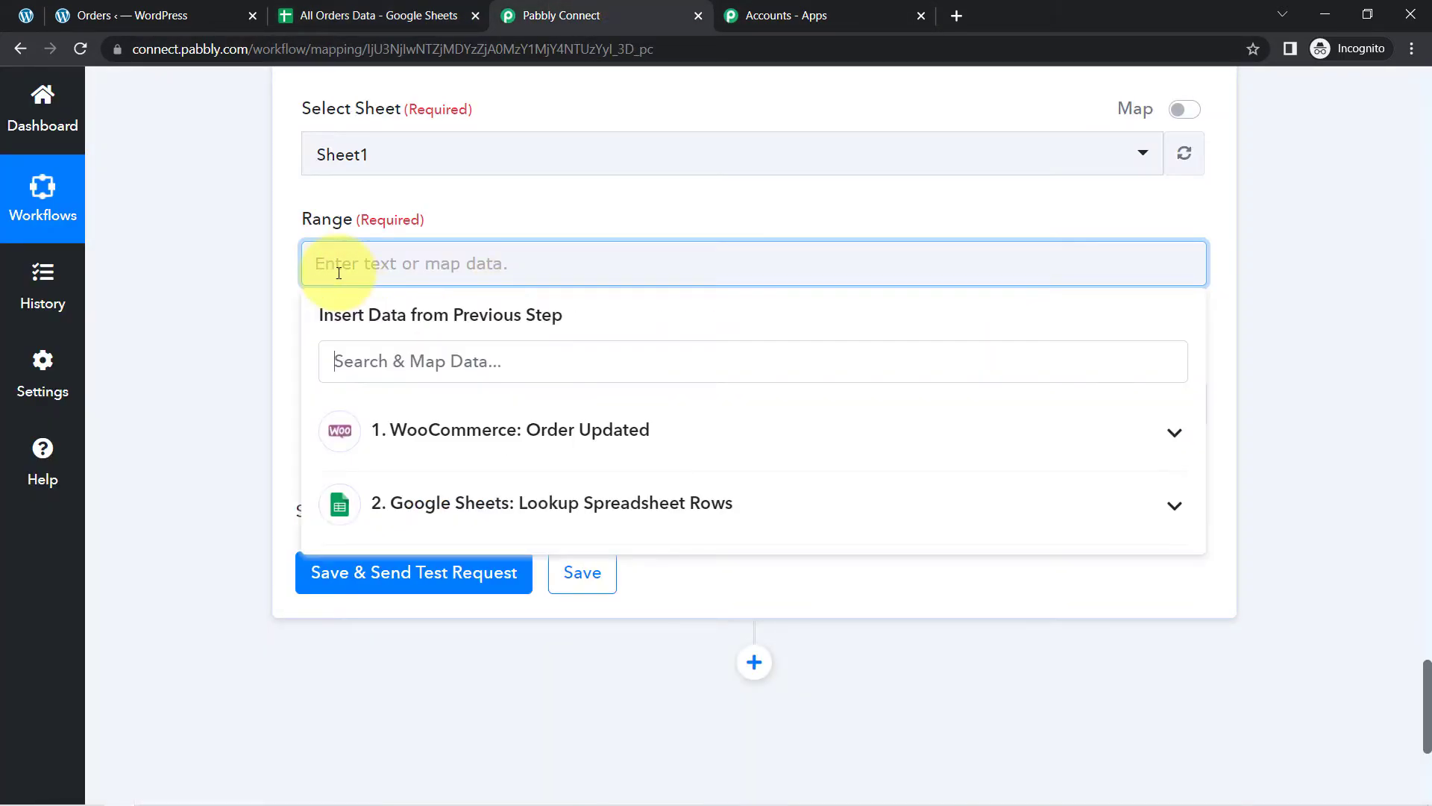
{"action": "left_click", "coordinate": [185, 304]}
{"action": "left_click_drag", "start_coordinate": [899, 306], "coordinate": [972, 306]}
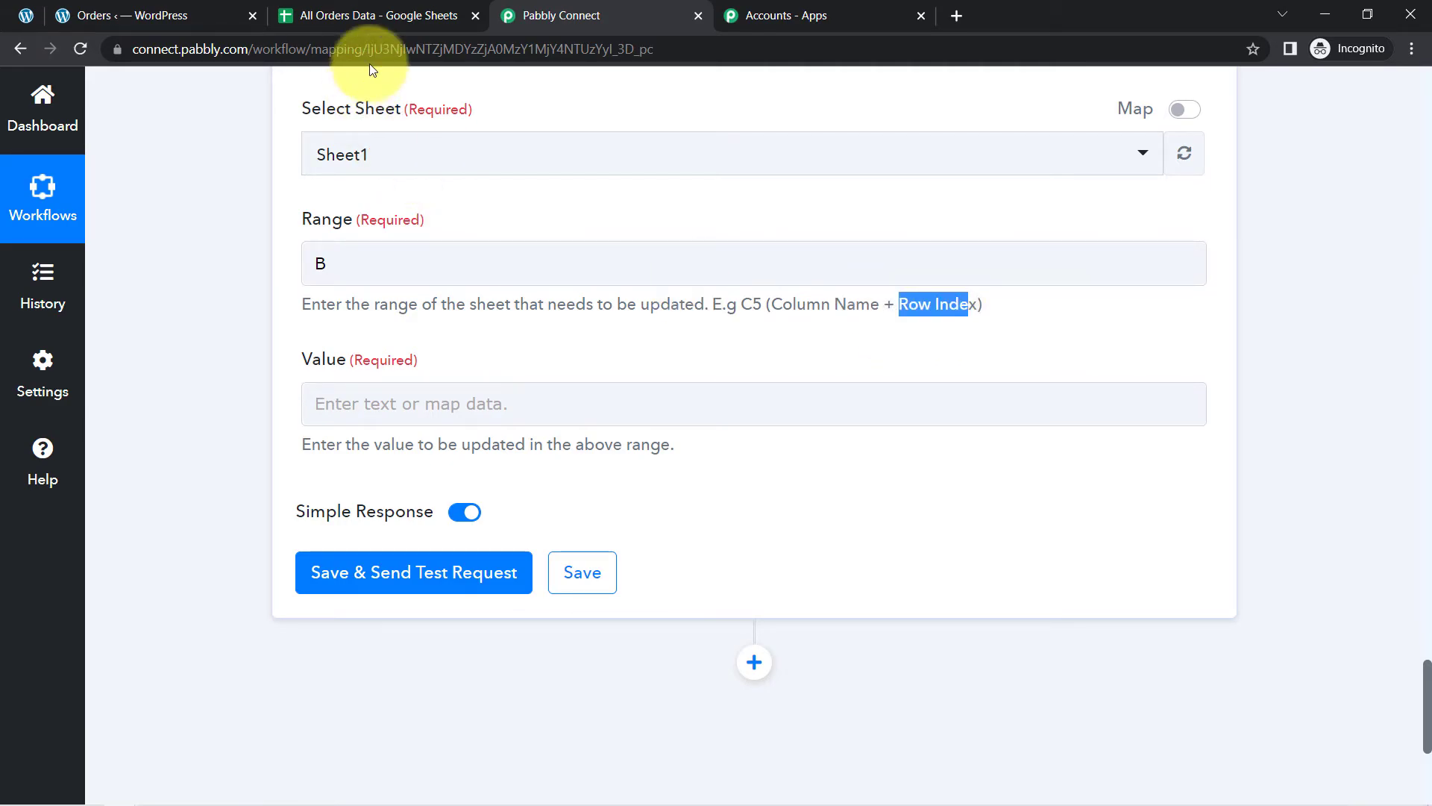
Review order rows 2–6 in the sheet, then continue the Range entry after B.
{"action": "left_click", "coordinate": [379, 16]}
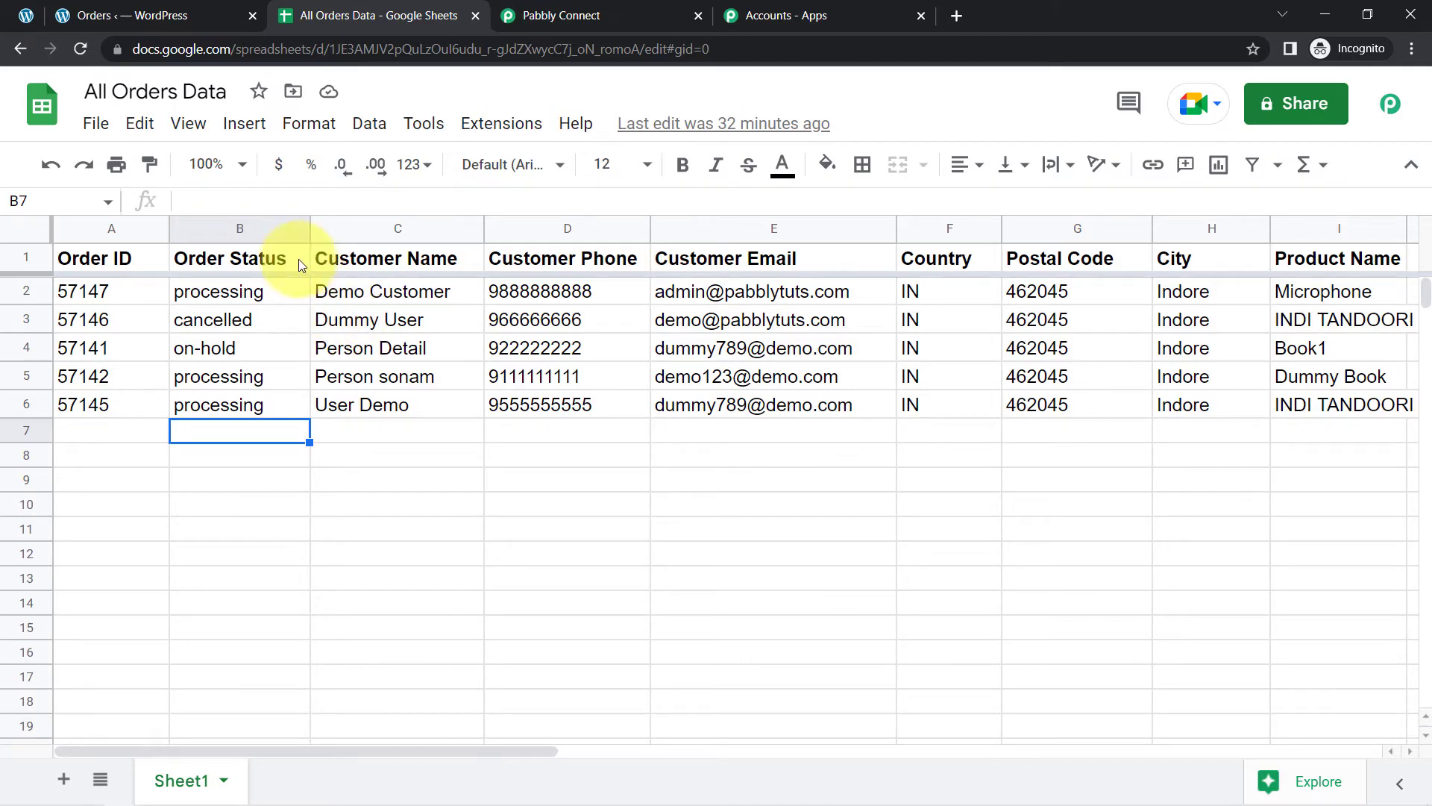
{"action": "left_click", "coordinate": [232, 226]}
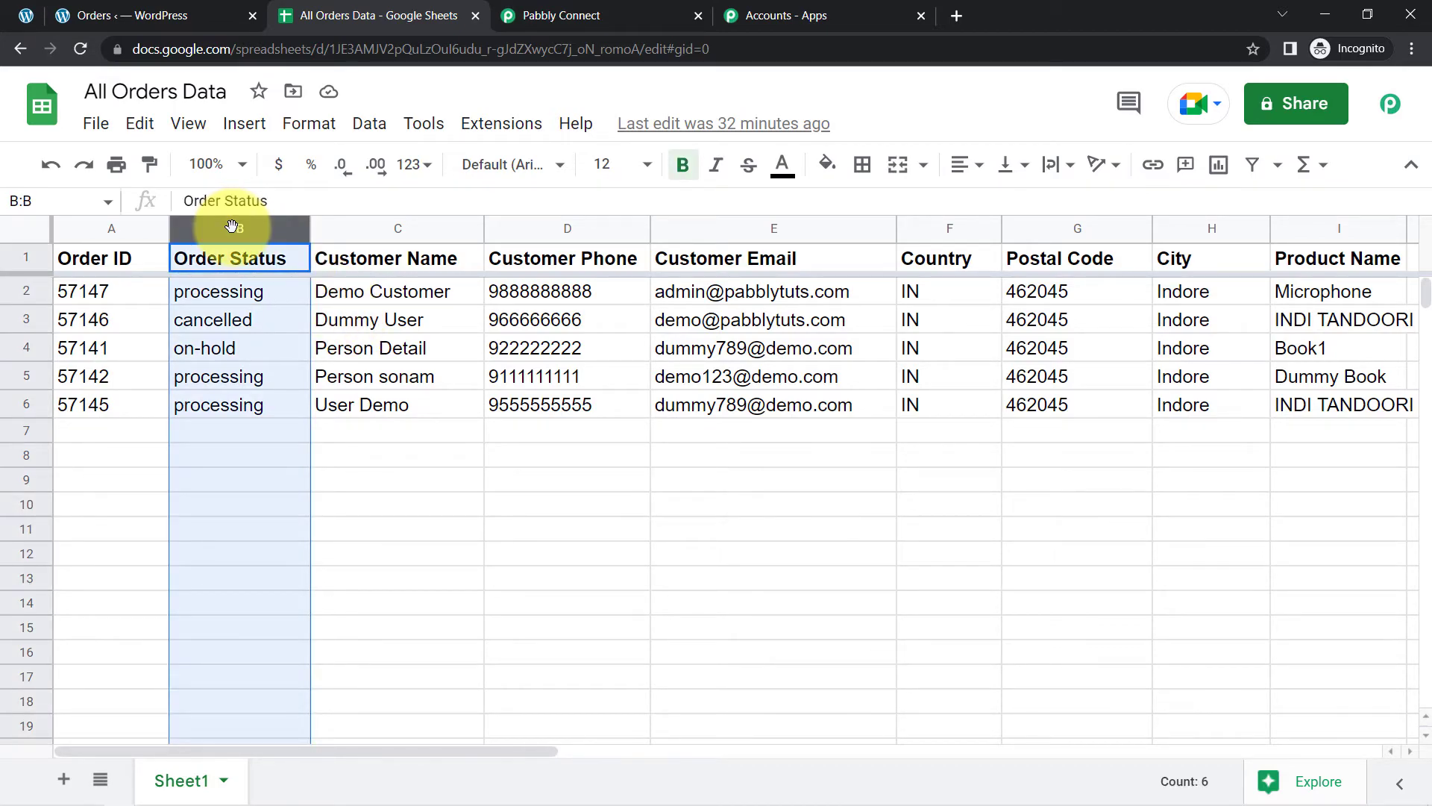
{"action": "left_click", "coordinate": [67, 319]}
{"action": "left_click", "coordinate": [13, 294]}
{"action": "left_click", "coordinate": [26, 320]}
{"action": "left_click", "coordinate": [26, 347]}
{"action": "left_click", "coordinate": [26, 382]}
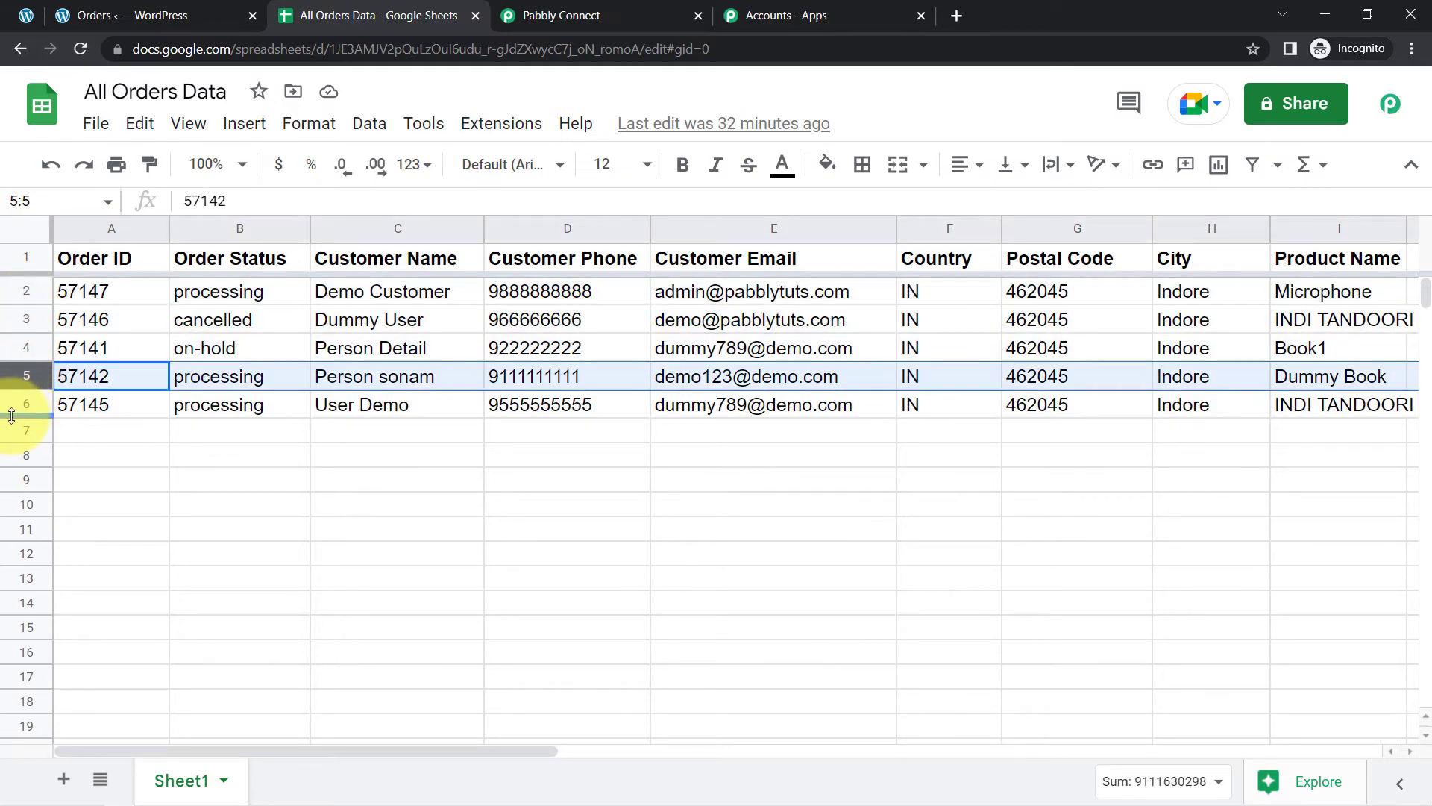
{"action": "left_click", "coordinate": [9, 403]}
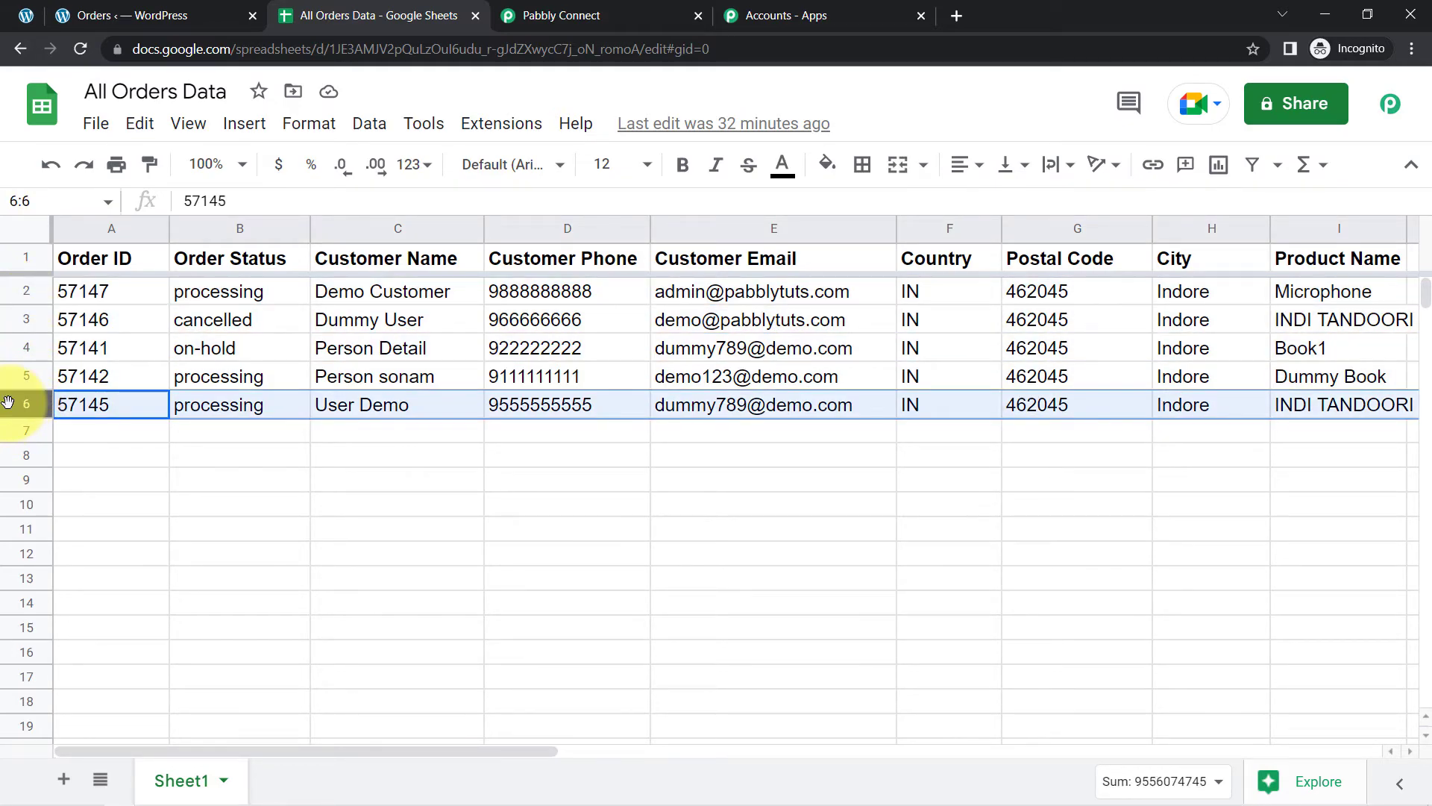
{"action": "left_click", "coordinate": [544, 15]}
{"action": "left_click", "coordinate": [333, 254]}
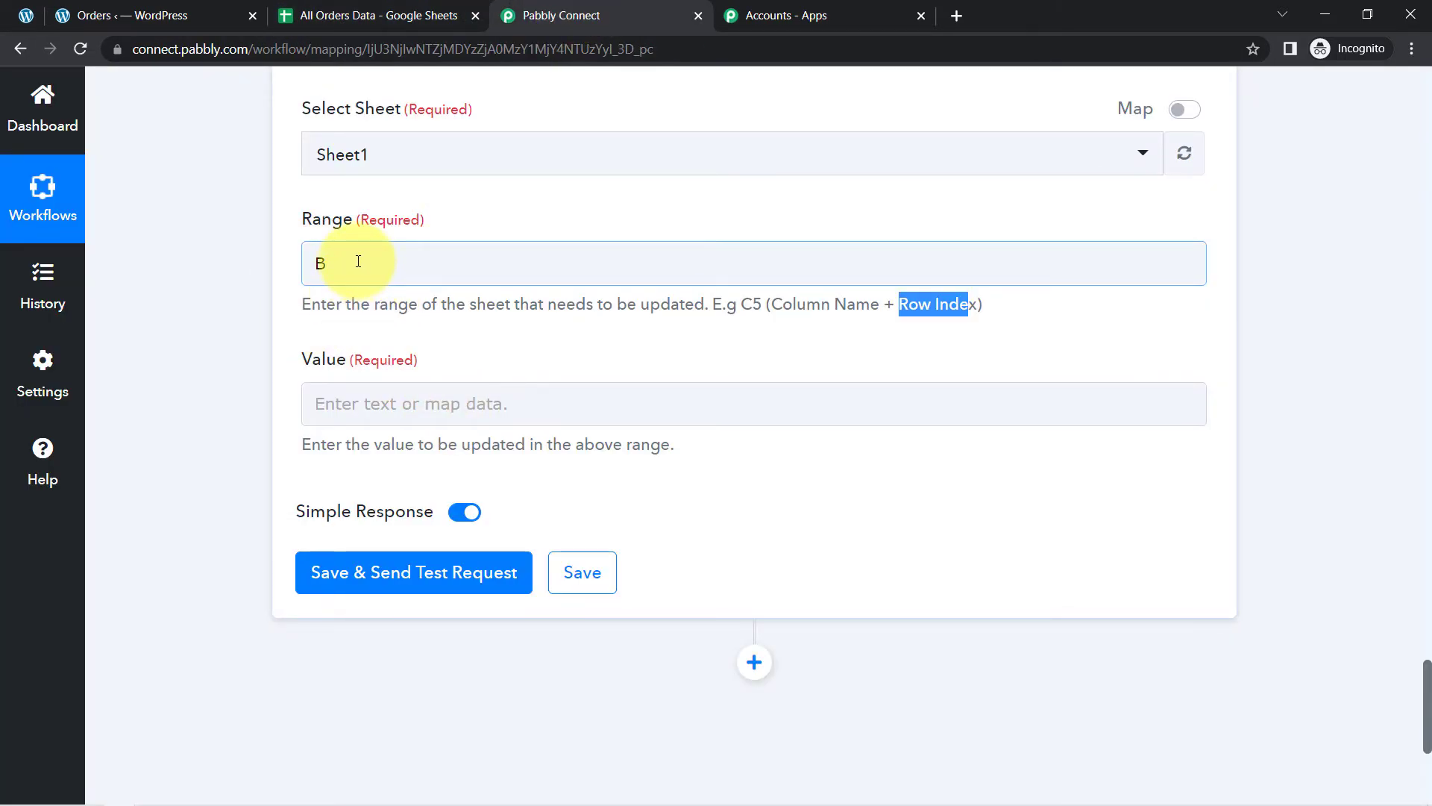
Append the Lookup Spreadsheet Rows step's RowIndex (currently 2) after column B in the Range field.
{"action": "left_click", "coordinate": [358, 261]}
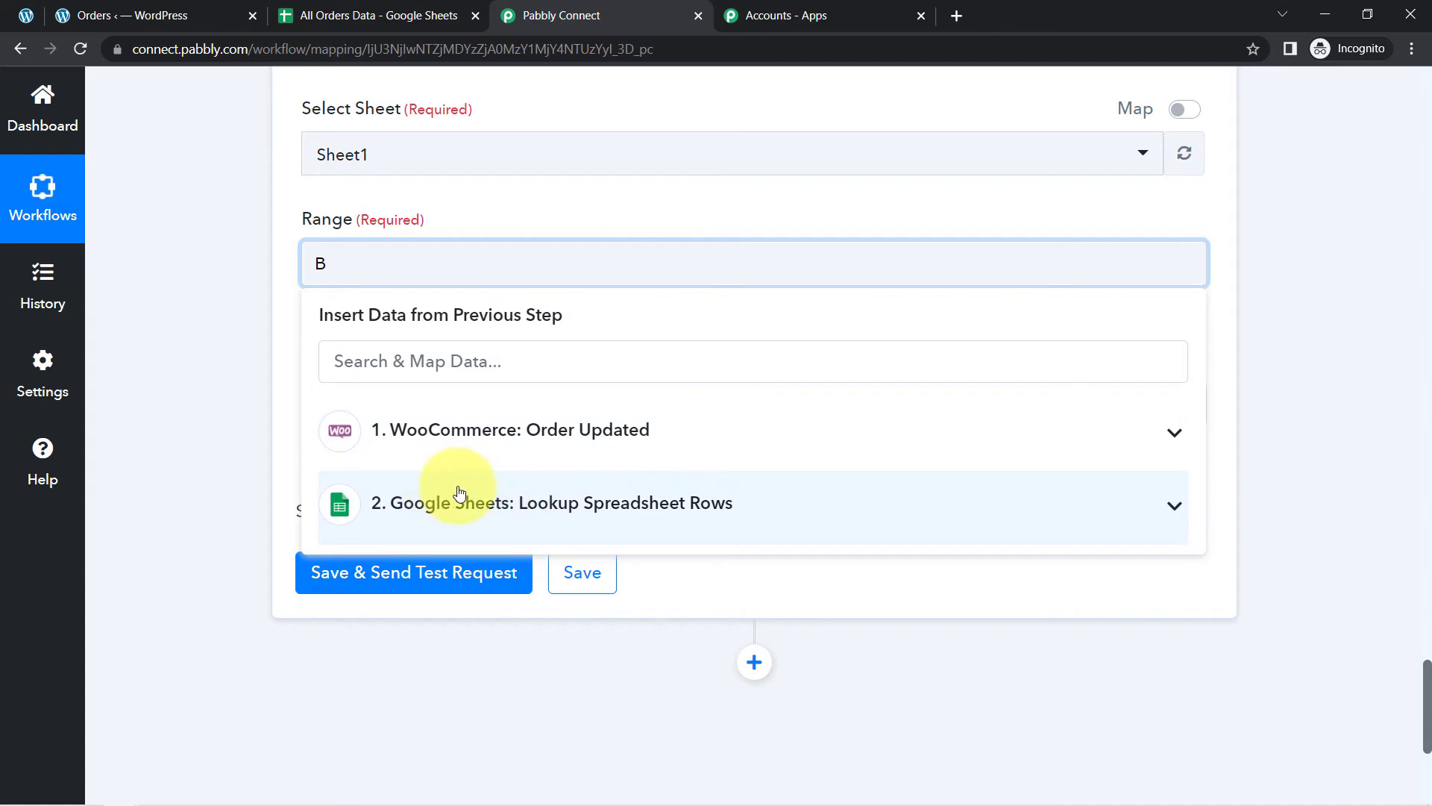
{"action": "left_click", "coordinate": [482, 507]}
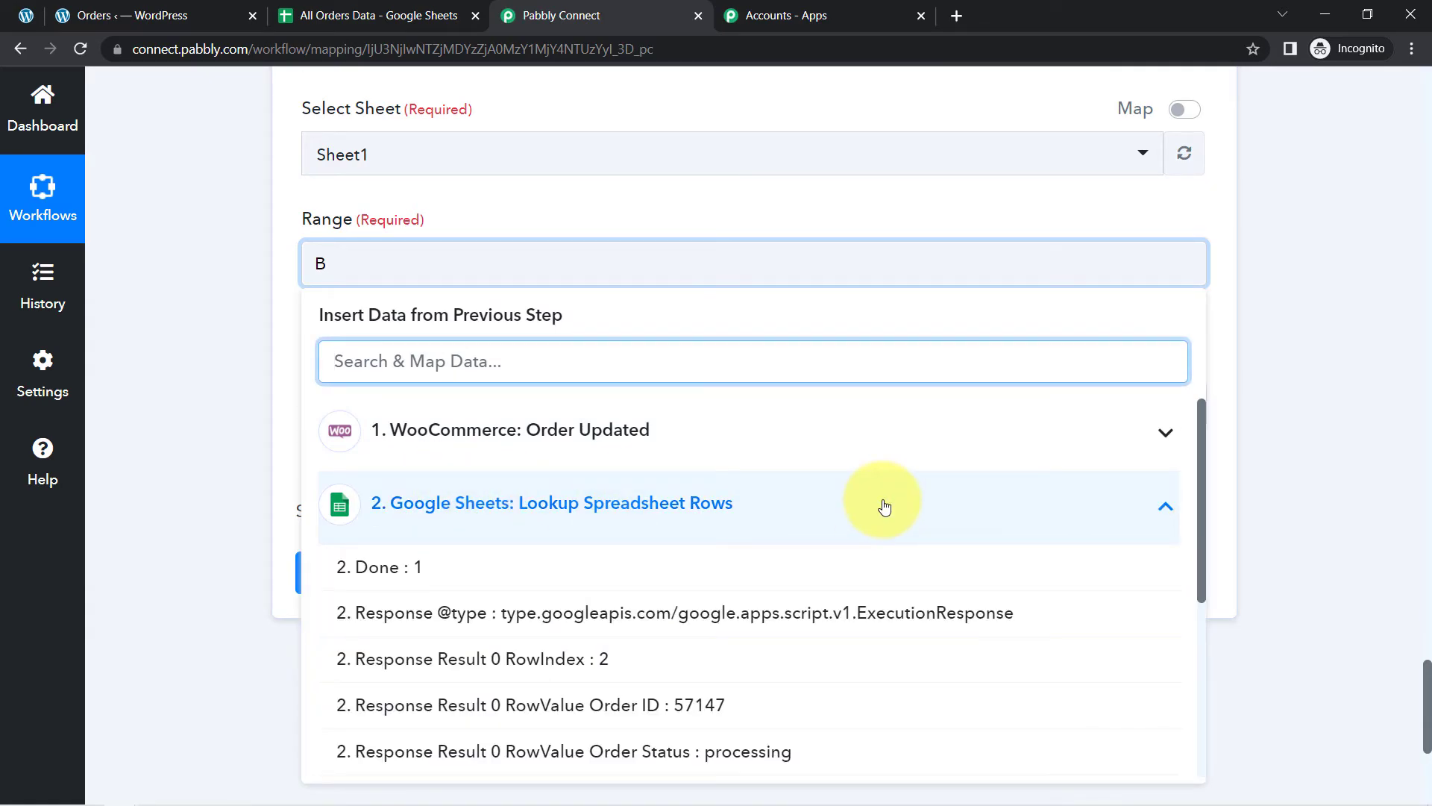
{"action": "scroll", "coordinate": [1206, 451], "scroll_direction": "down", "scroll_amount": 1}
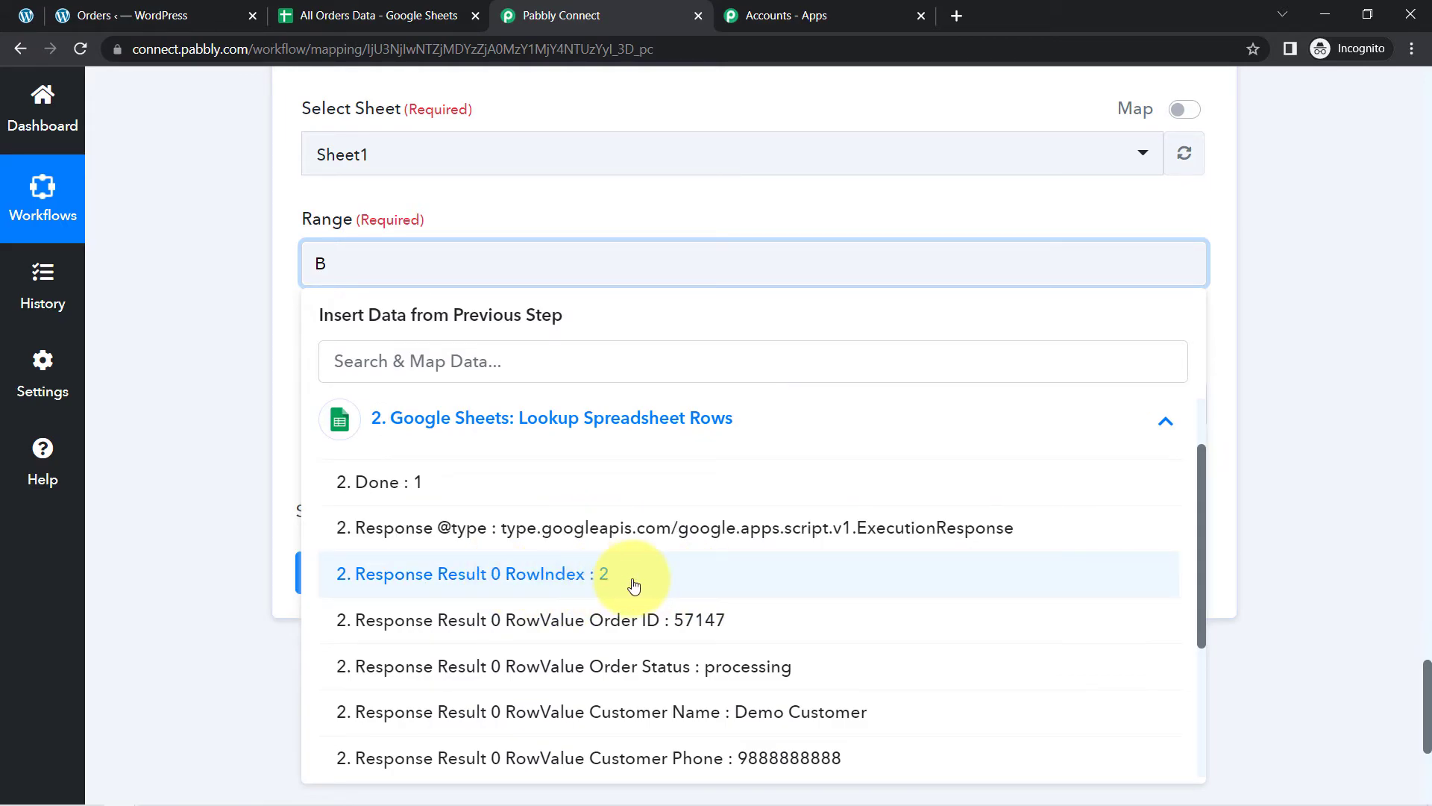
{"action": "left_click", "coordinate": [580, 588]}
{"action": "left_click", "coordinate": [176, 348]}
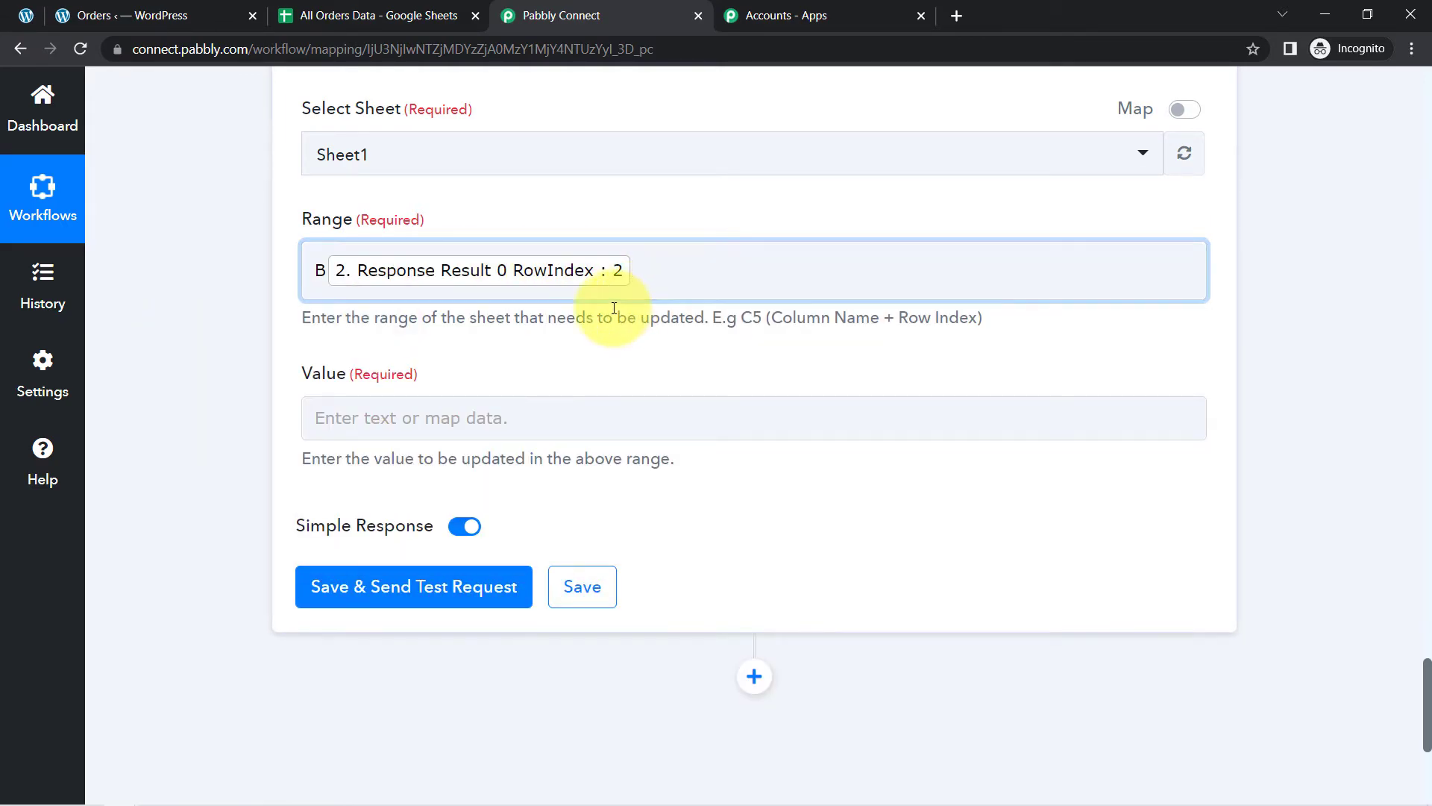
Compare against the All Orders Data sheet, then move down to the Value field.
{"action": "left_click", "coordinate": [358, 14]}
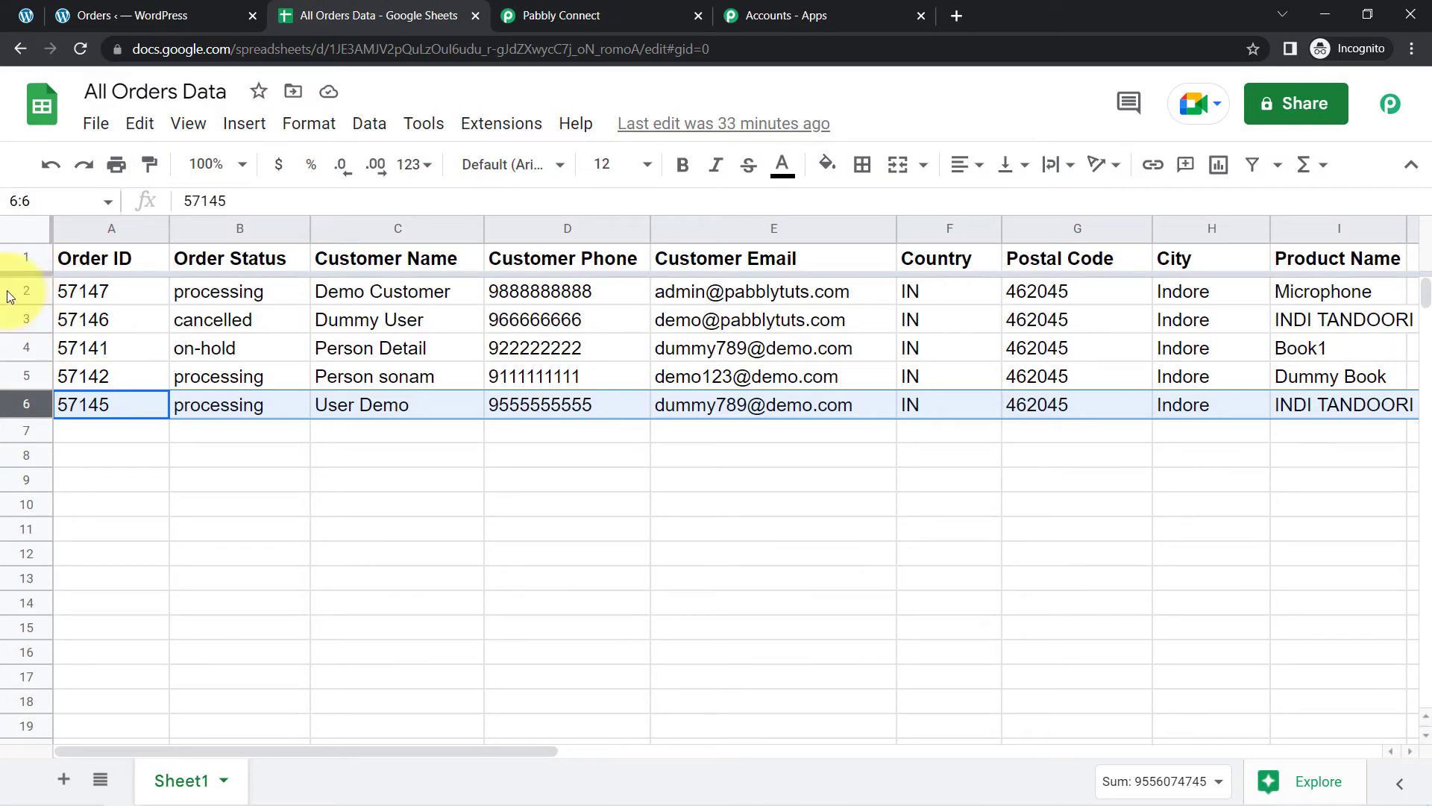
{"action": "left_click", "coordinate": [515, 15]}
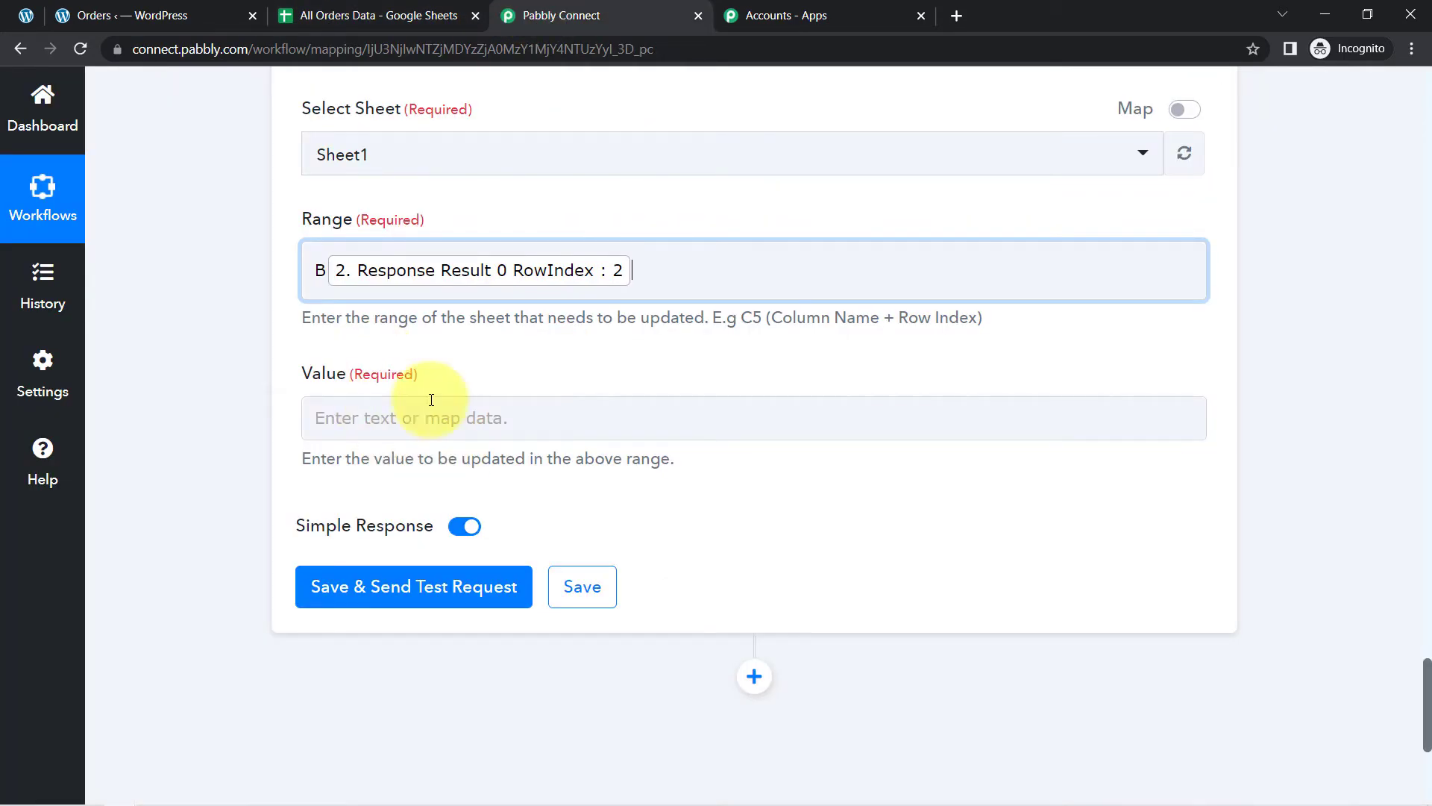
{"action": "left_click_drag", "start_coordinate": [388, 373], "coordinate": [301, 373]}
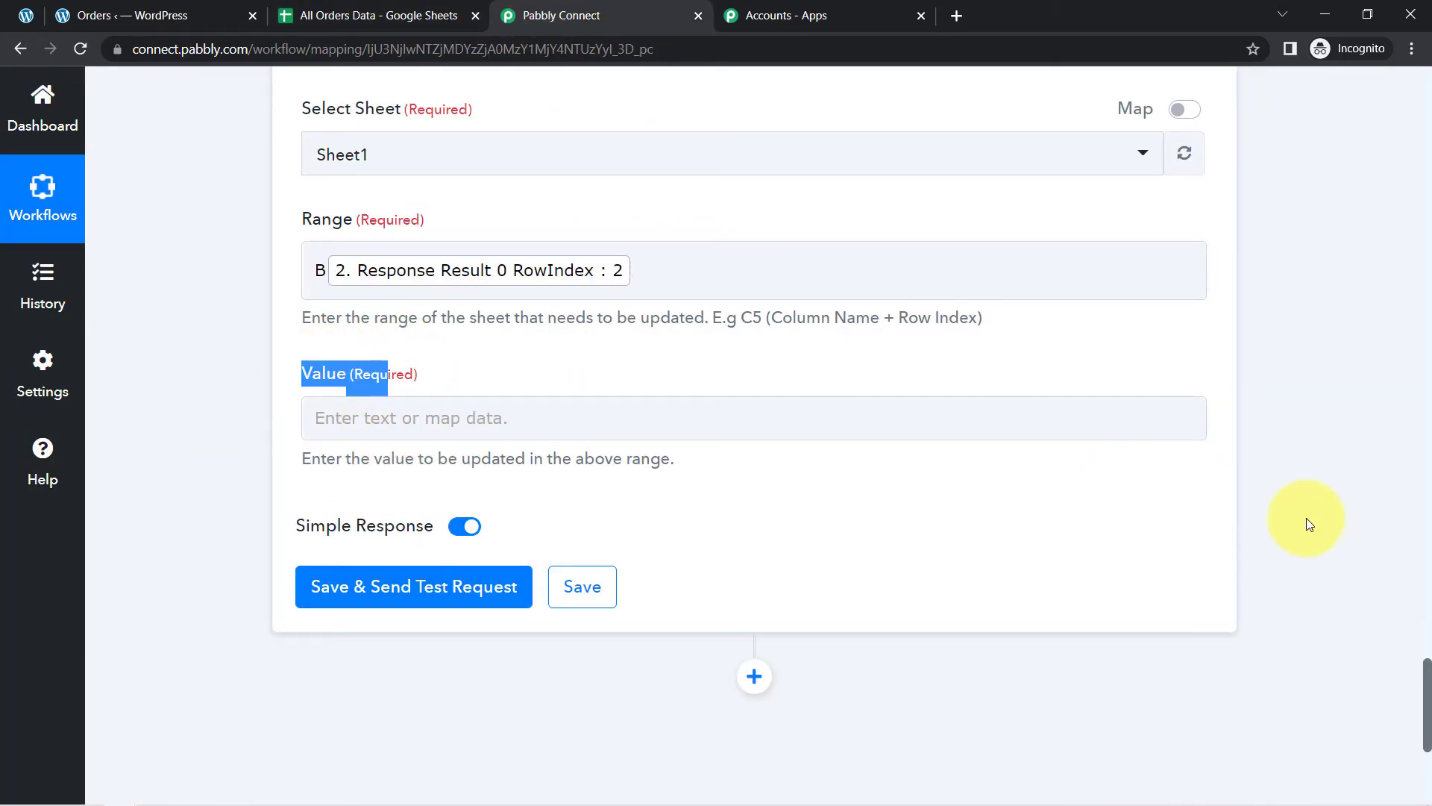
{"action": "scroll", "coordinate": [1428, 679], "scroll_direction": "down", "scroll_amount": 1}
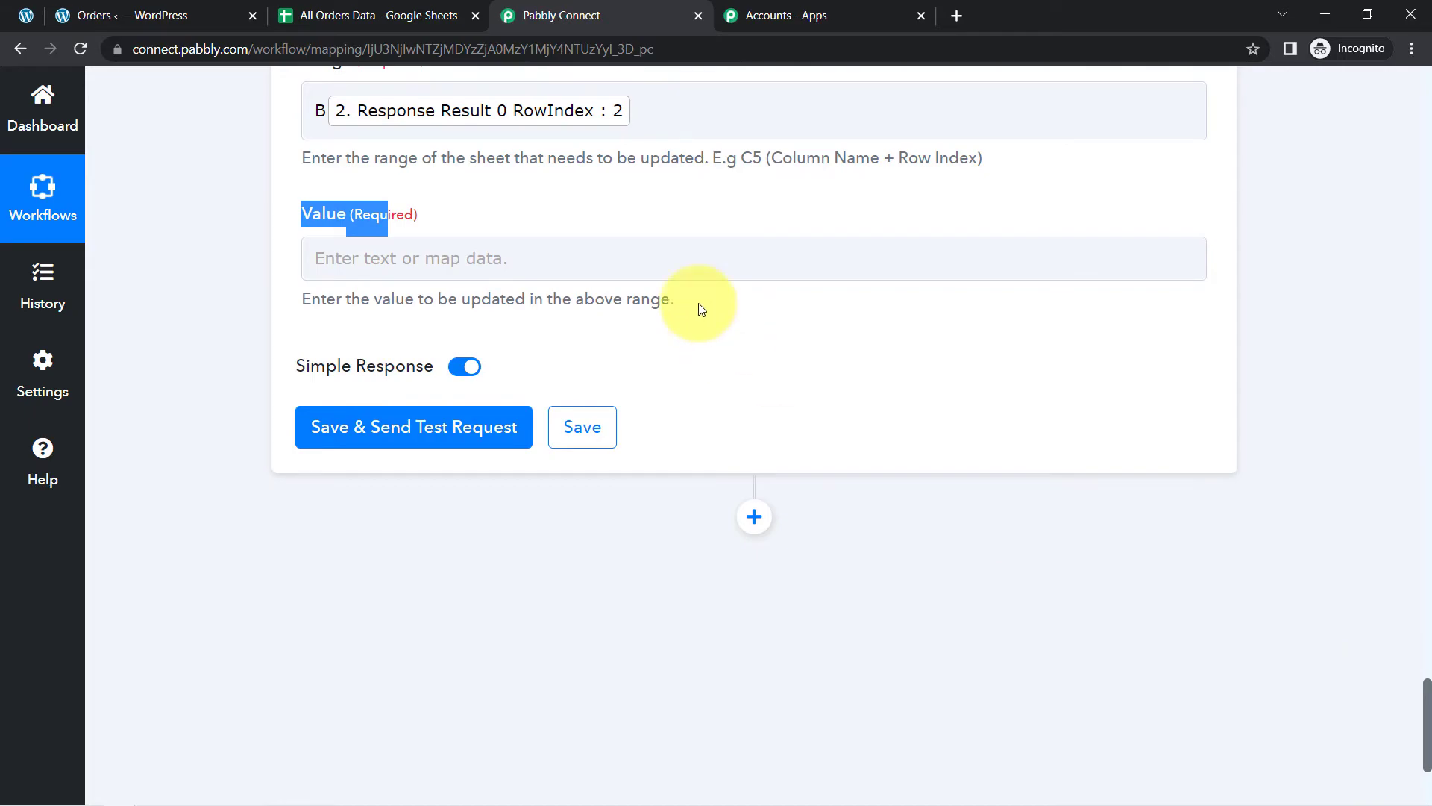
{"action": "left_click", "coordinate": [392, 348]}
{"action": "left_click", "coordinate": [361, 342]}
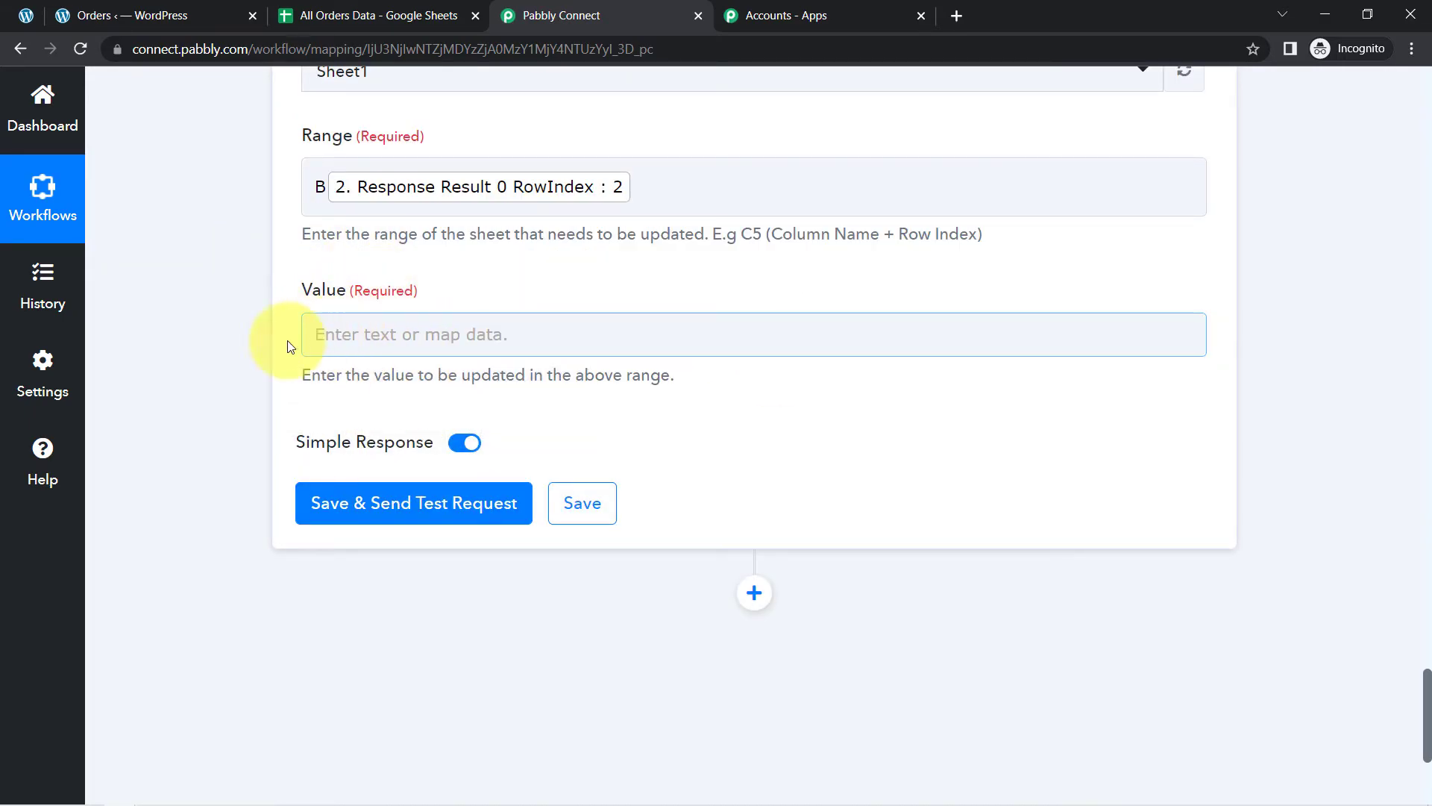
Recheck the All Orders Data sheet and come back to the workflow editor.
{"action": "left_click", "coordinate": [343, 16]}
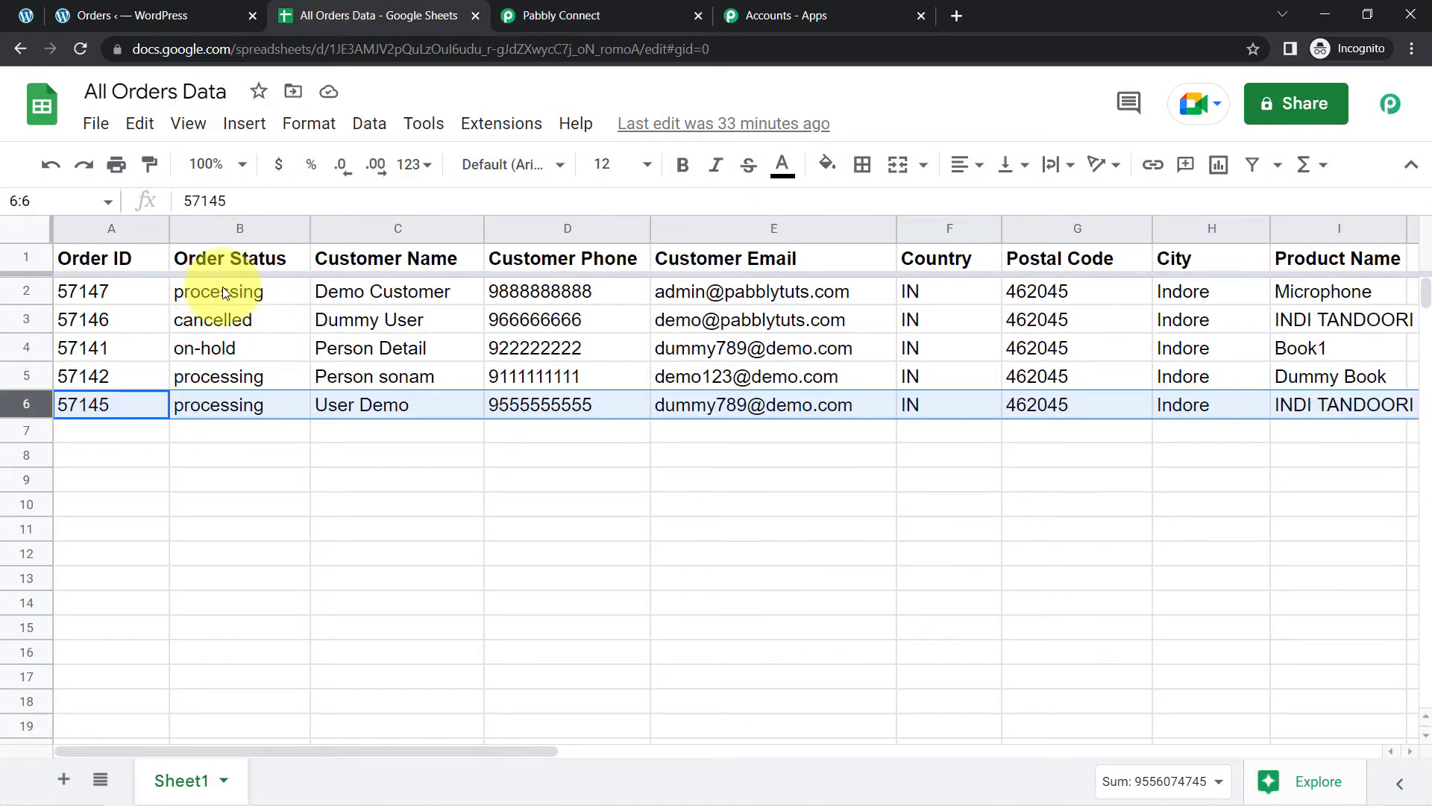
{"action": "left_click", "coordinate": [514, 15]}
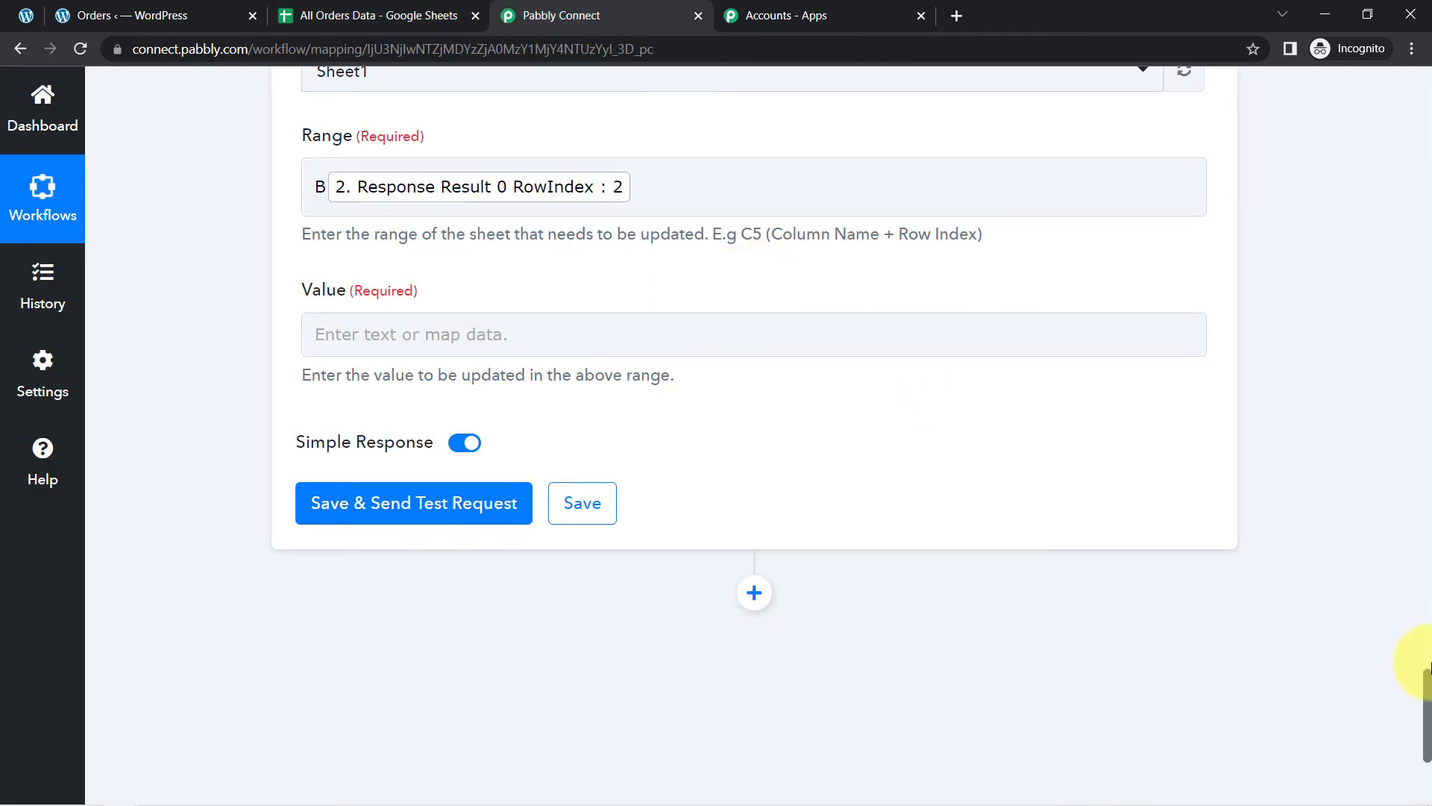
{"action": "scroll", "coordinate": [1423, 543], "scroll_direction": "up", "scroll_amount": 20}
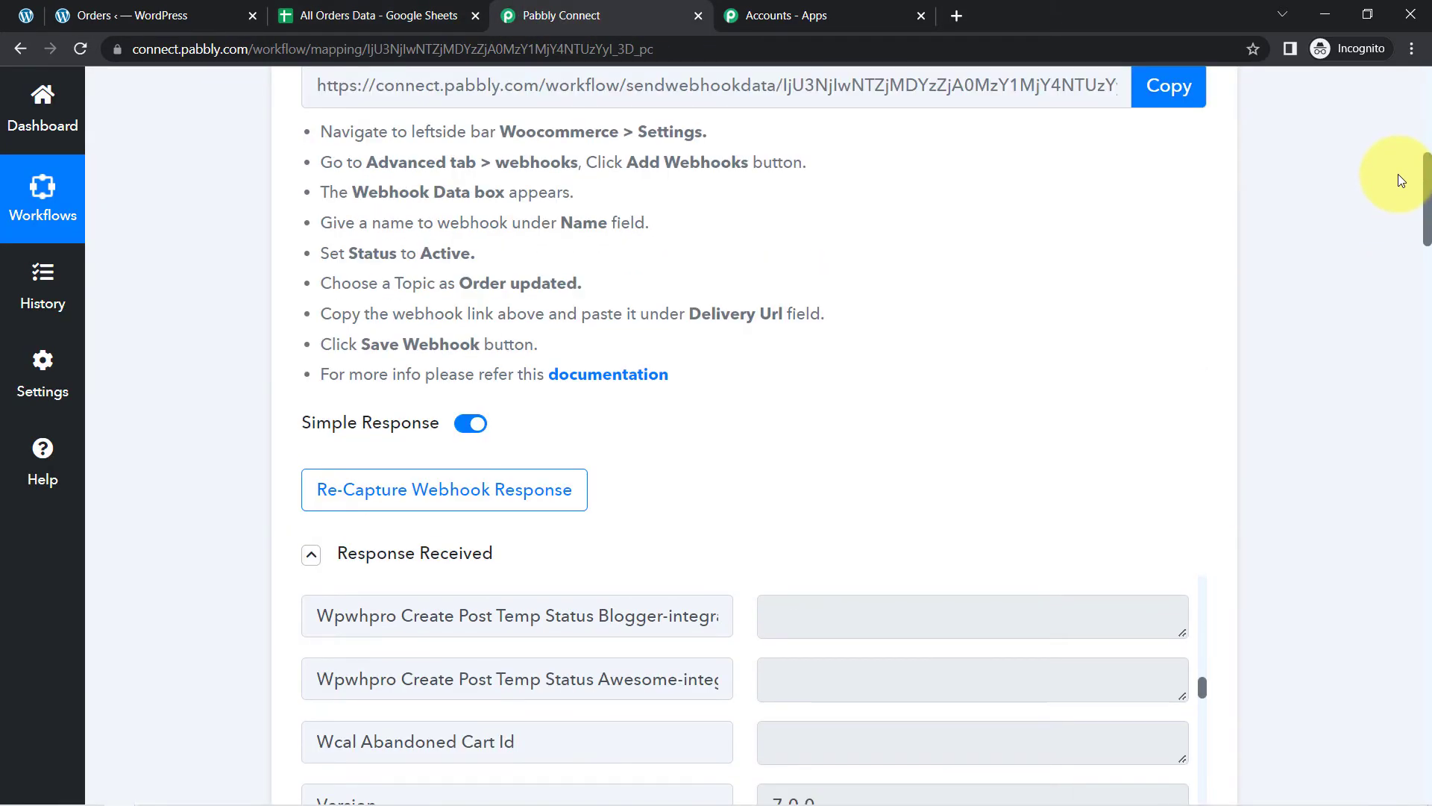
{"action": "scroll", "coordinate": [1398, 173], "scroll_direction": "down", "scroll_amount": 5}
{"action": "left_click_drag", "start_coordinate": [1425, 242], "coordinate": [1426, 586]}
{"action": "scroll", "coordinate": [1424, 597], "scroll_direction": "down", "scroll_amount": 13}
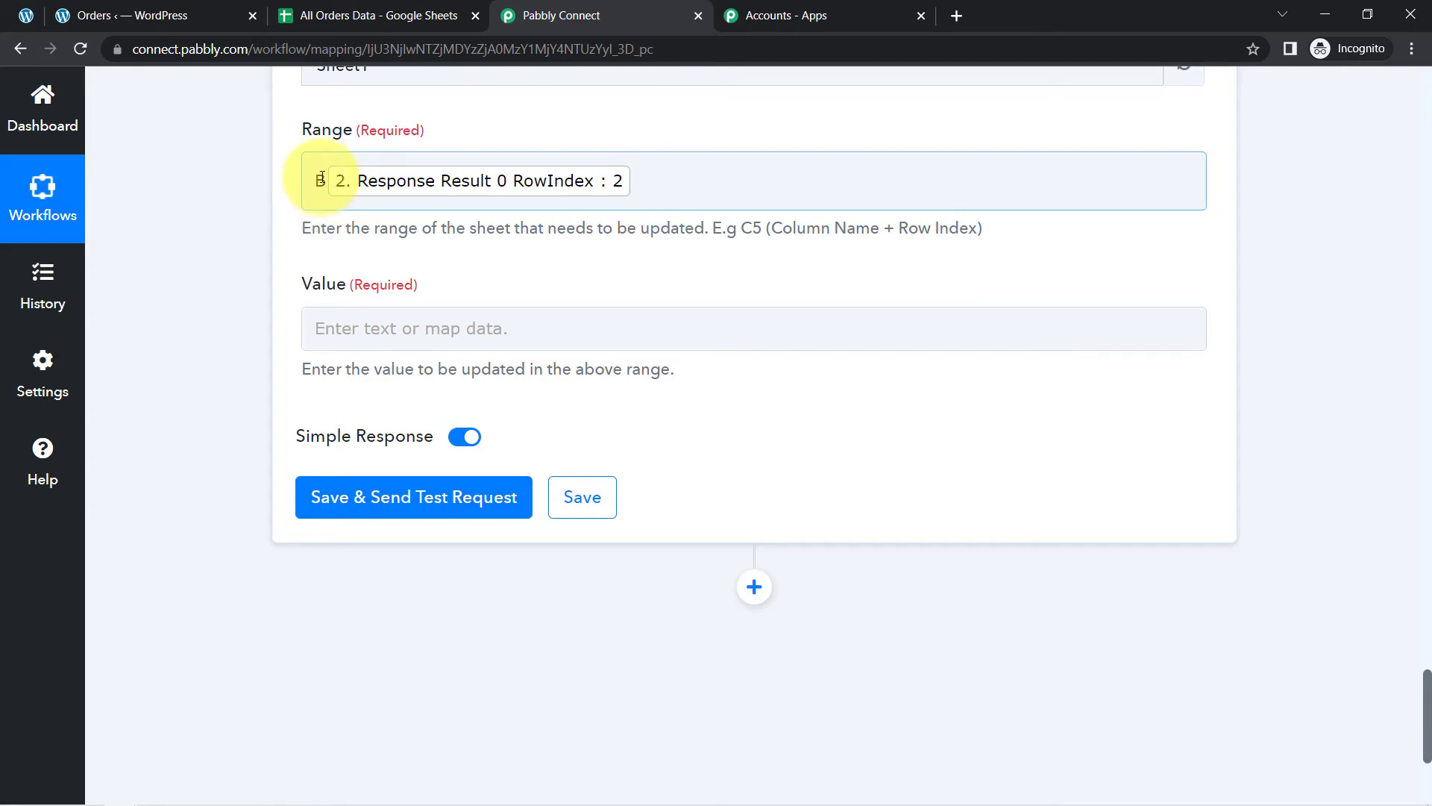
{"action": "left_click", "coordinate": [337, 17]}
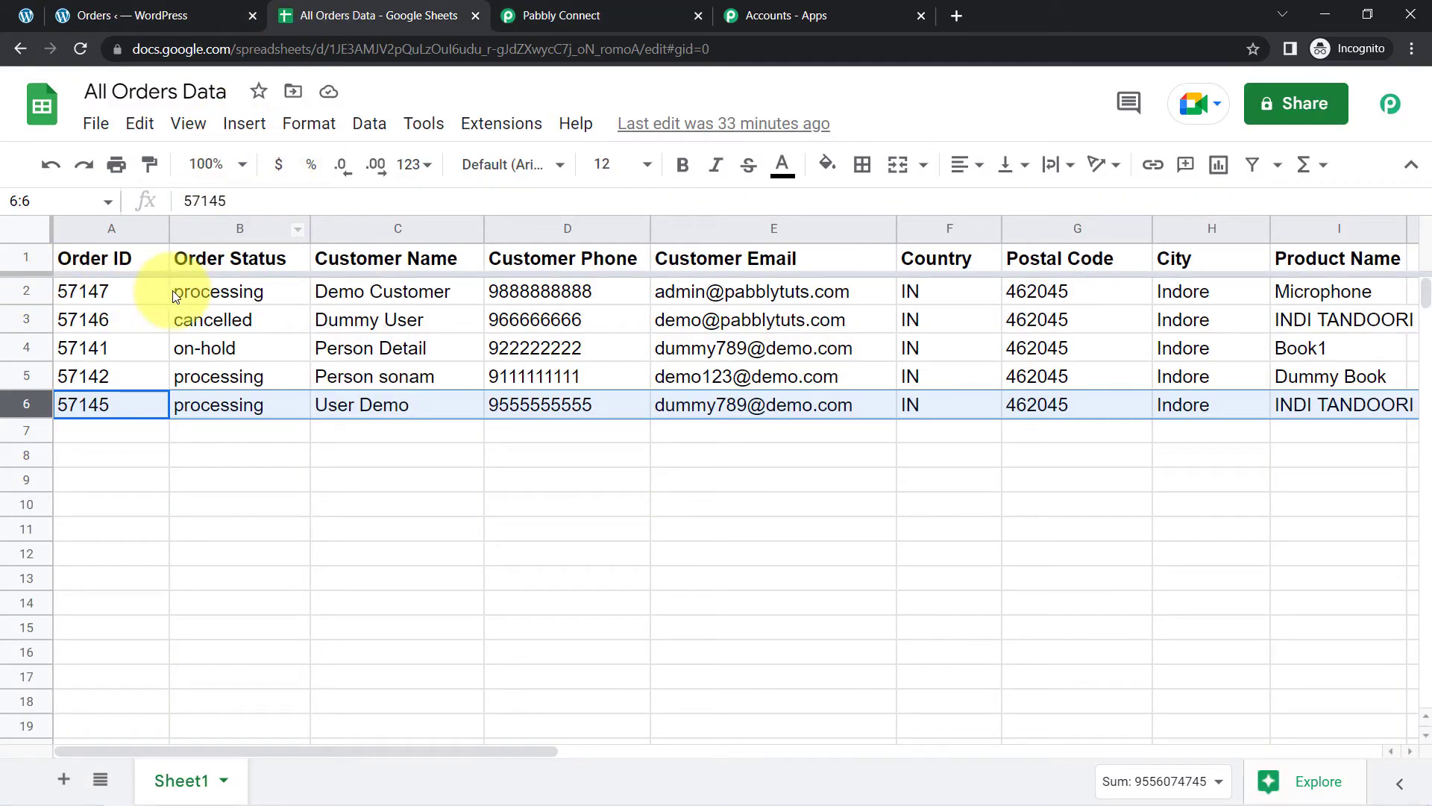
{"action": "left_click", "coordinate": [611, 15]}
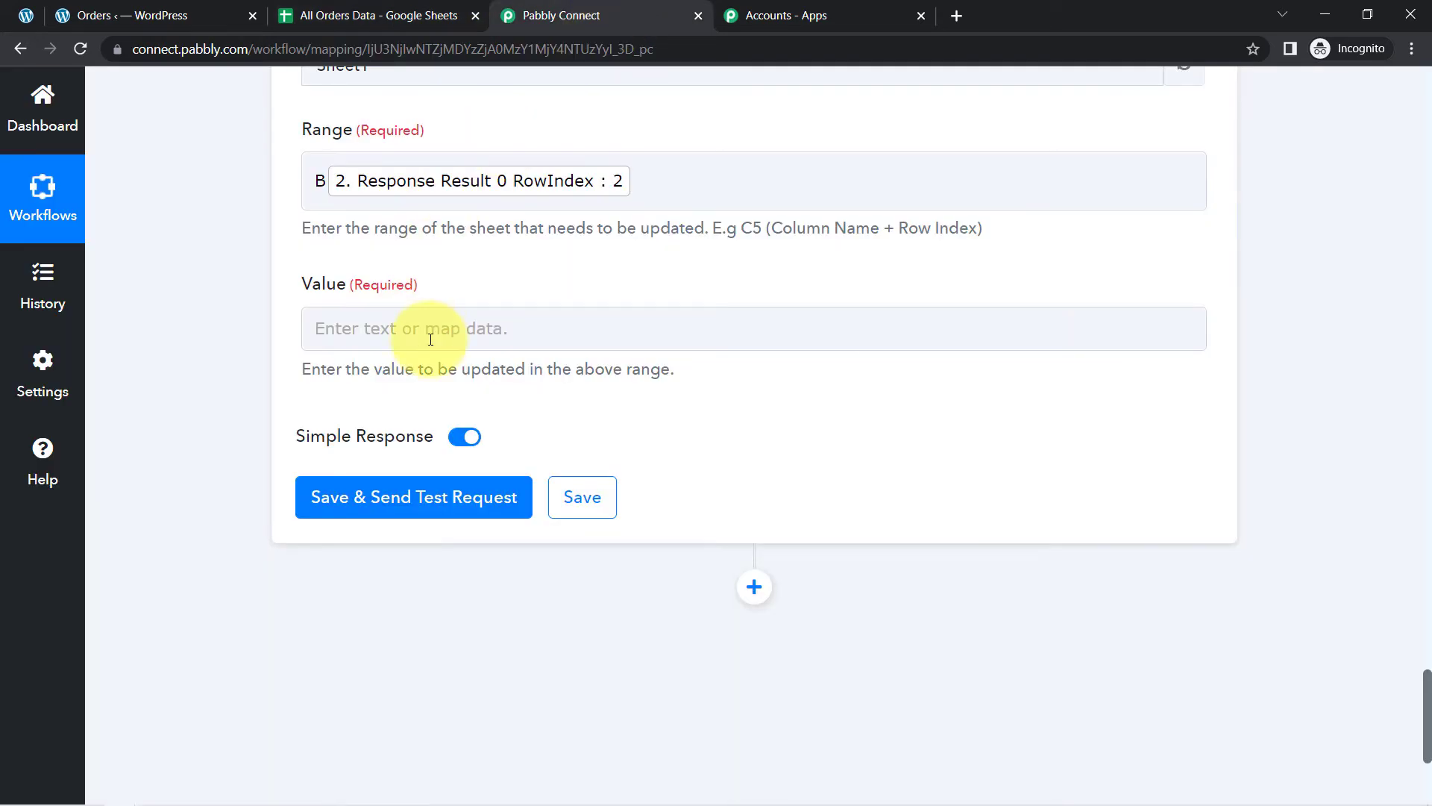
Map Value to the WooCommerce Order Updated Status field (cancelled), found by searching 'can'.
{"action": "left_click", "coordinate": [369, 330]}
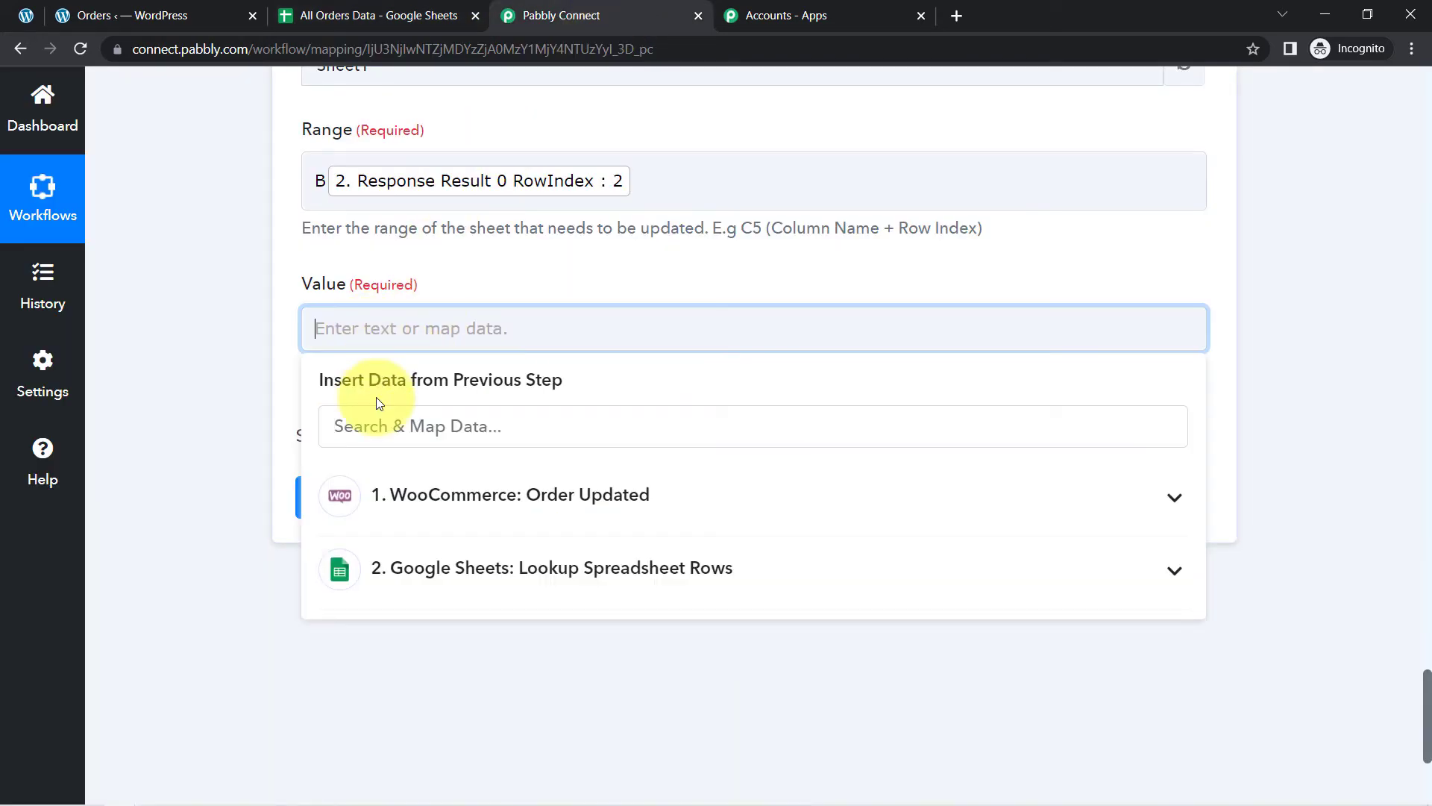
{"action": "left_click", "coordinate": [463, 498]}
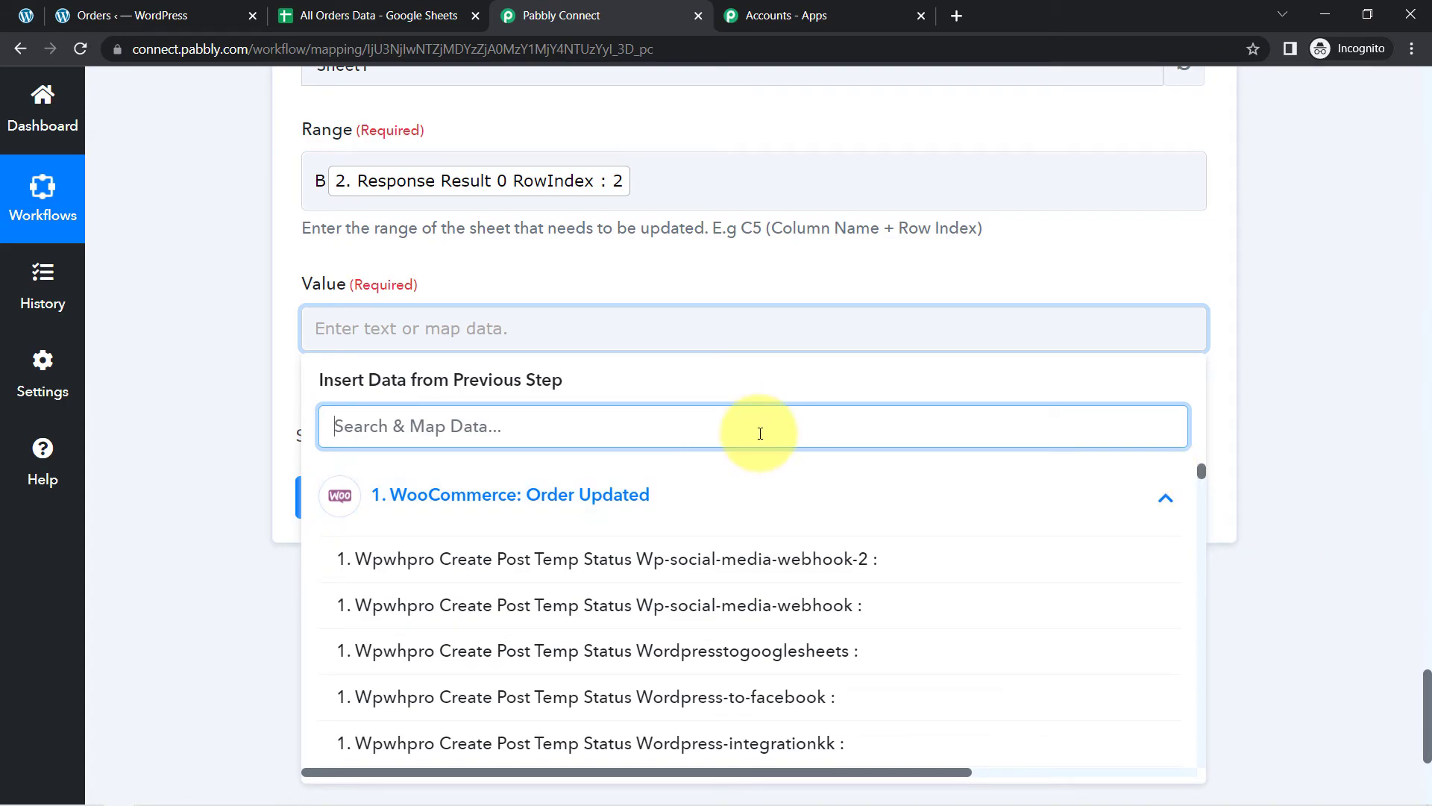
{"action": "type", "text": "canc"}
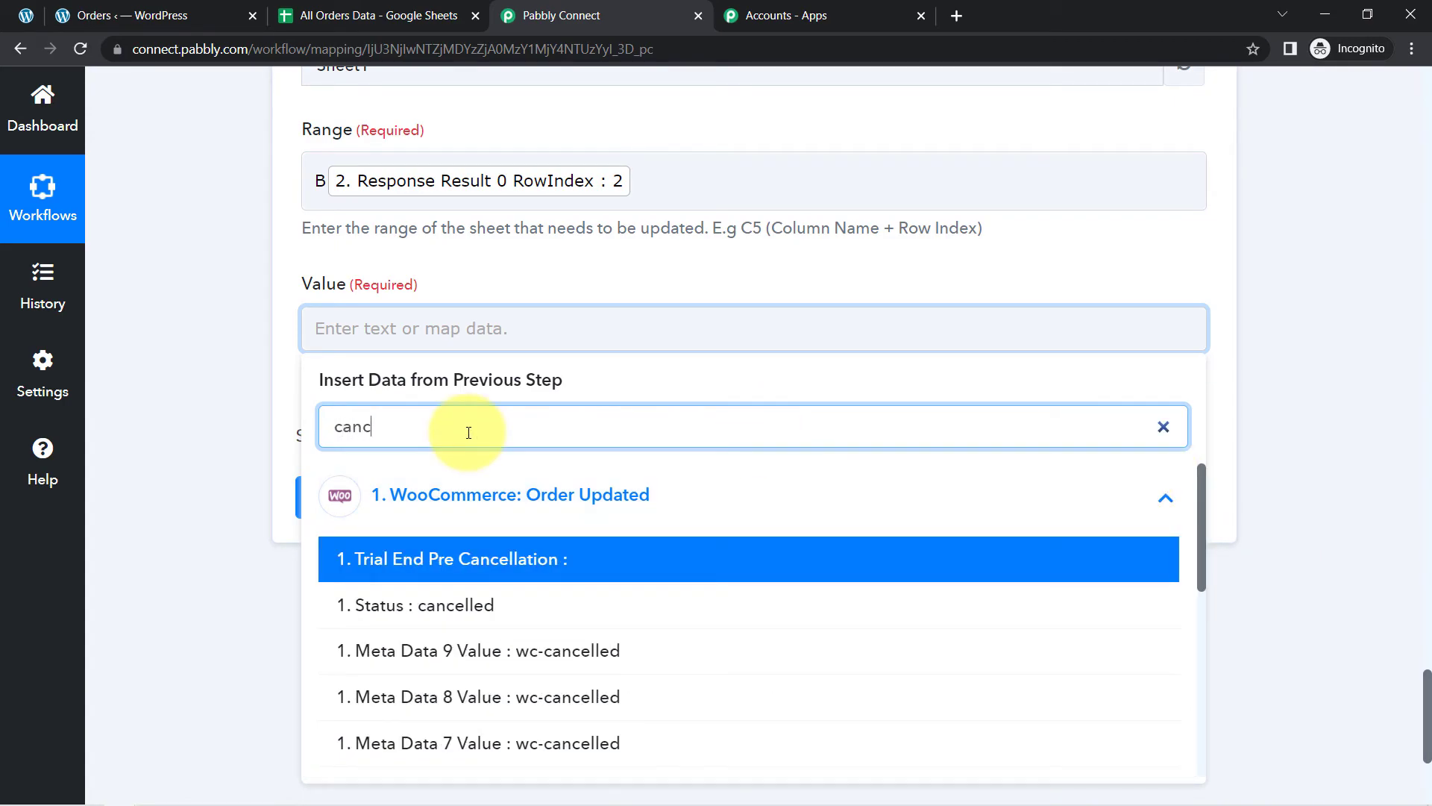
{"action": "left_click", "coordinate": [430, 608]}
{"action": "left_click", "coordinate": [226, 441]}
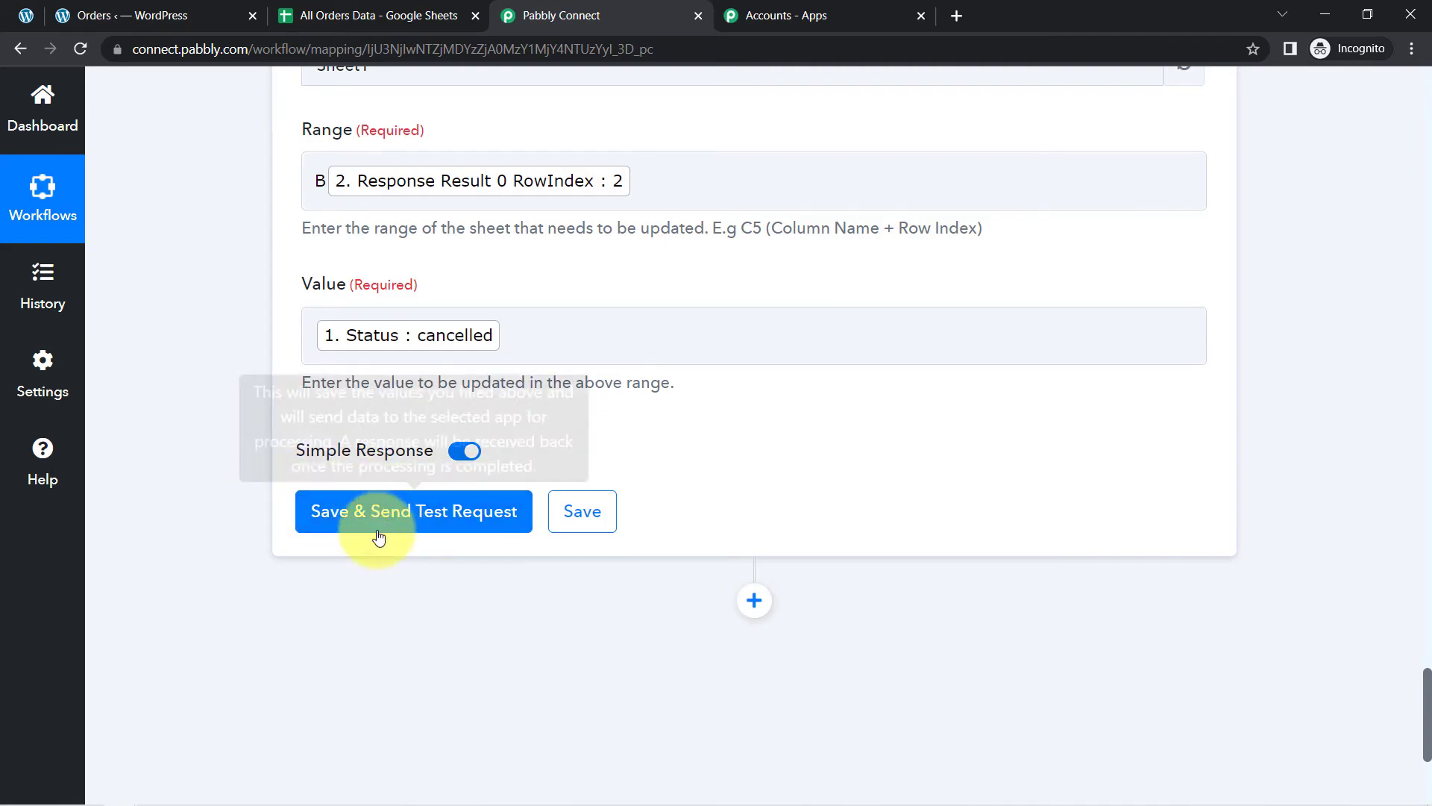
Check order 57147's current Order Status in the All Orders Data sheet.
{"action": "left_click", "coordinate": [331, 16]}
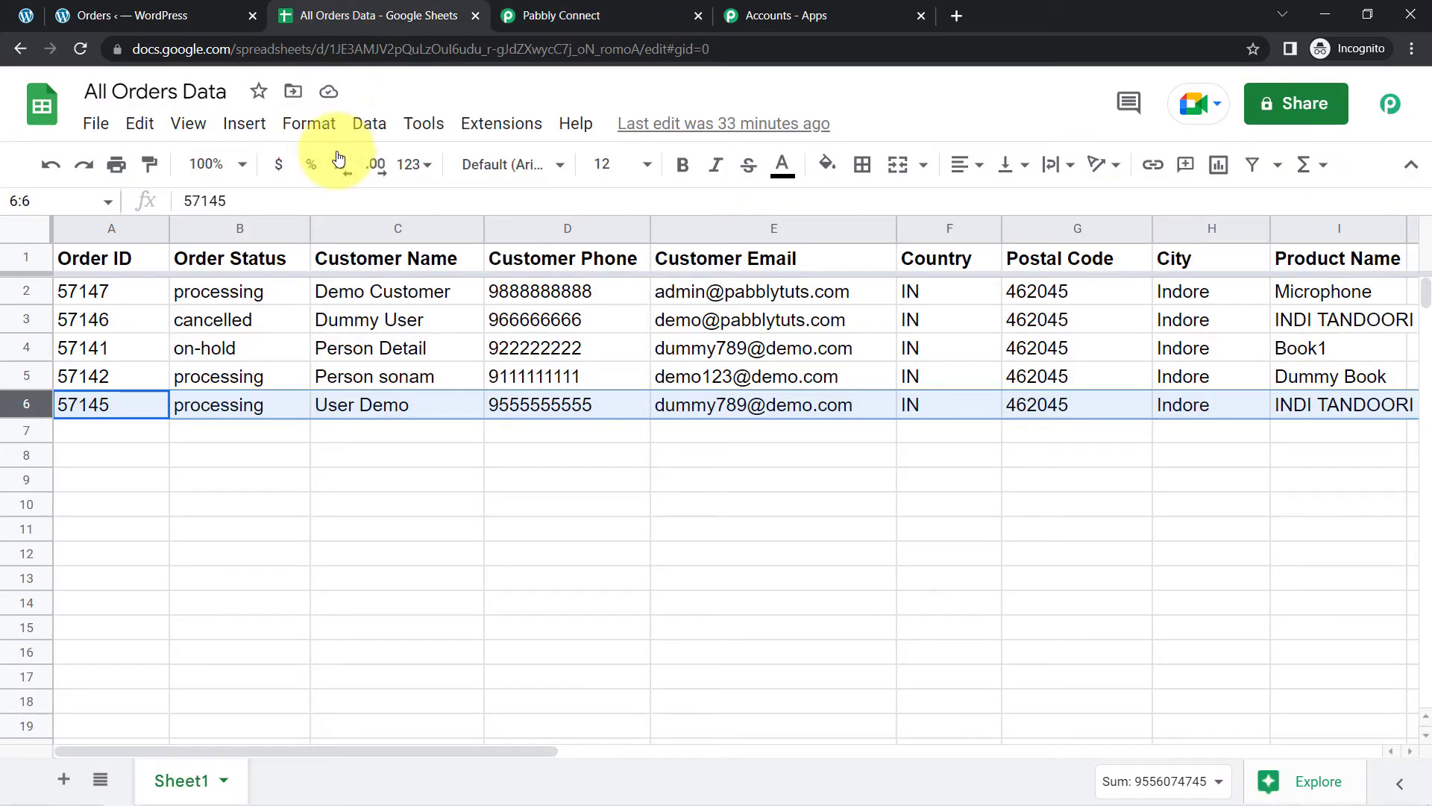
{"action": "left_click", "coordinate": [241, 317]}
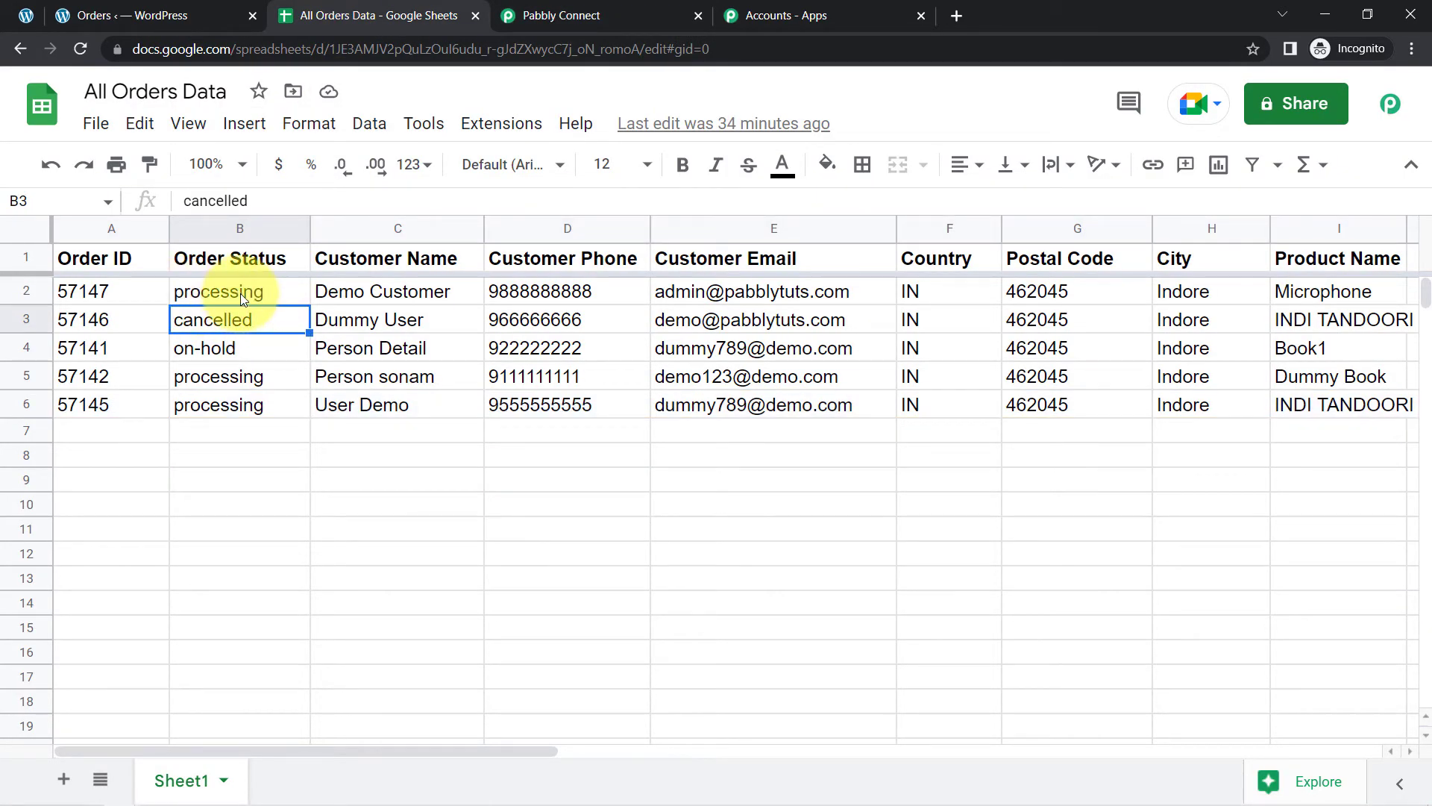
{"action": "left_click", "coordinate": [199, 293]}
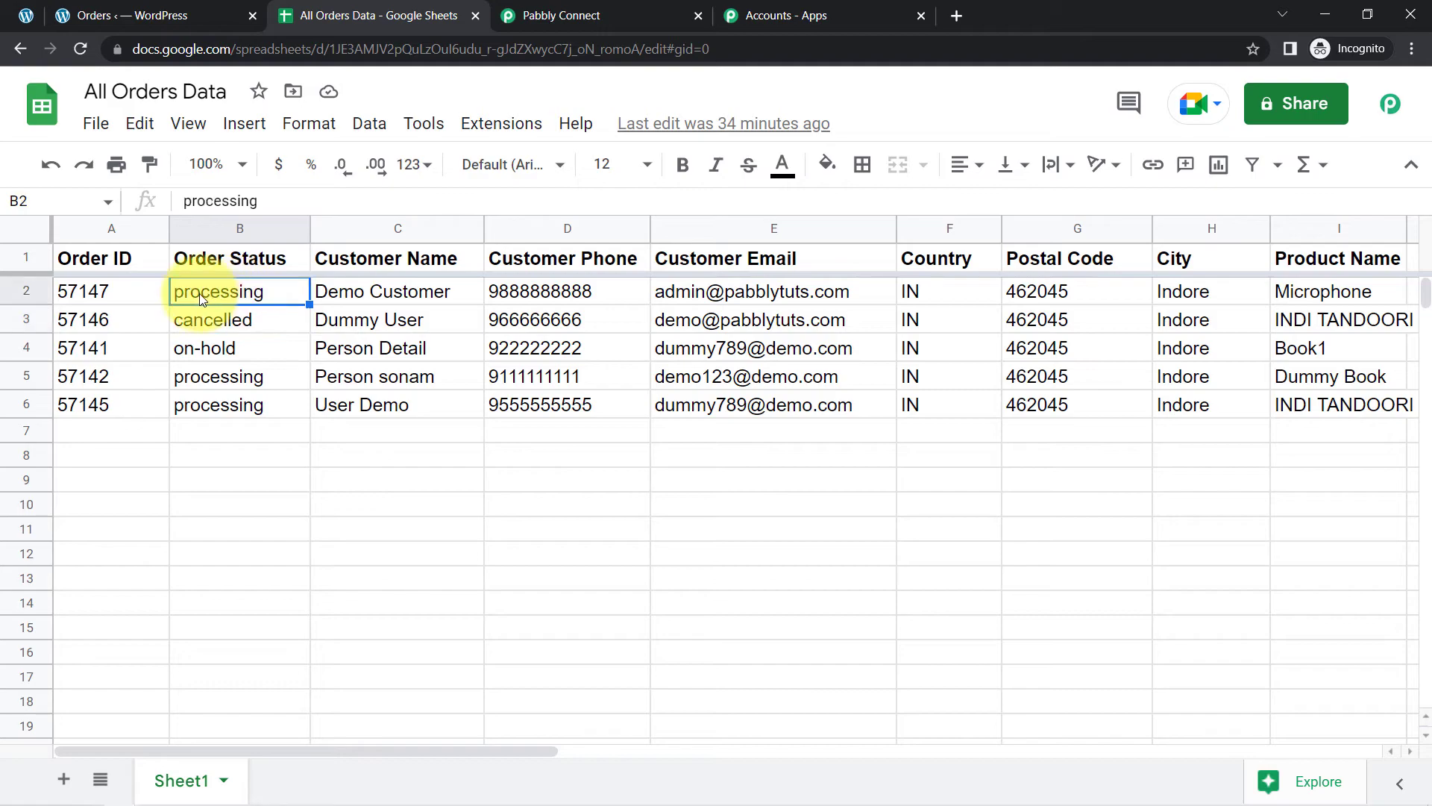
{"action": "left_click", "coordinate": [106, 292]}
{"action": "left_click", "coordinate": [561, 15]}
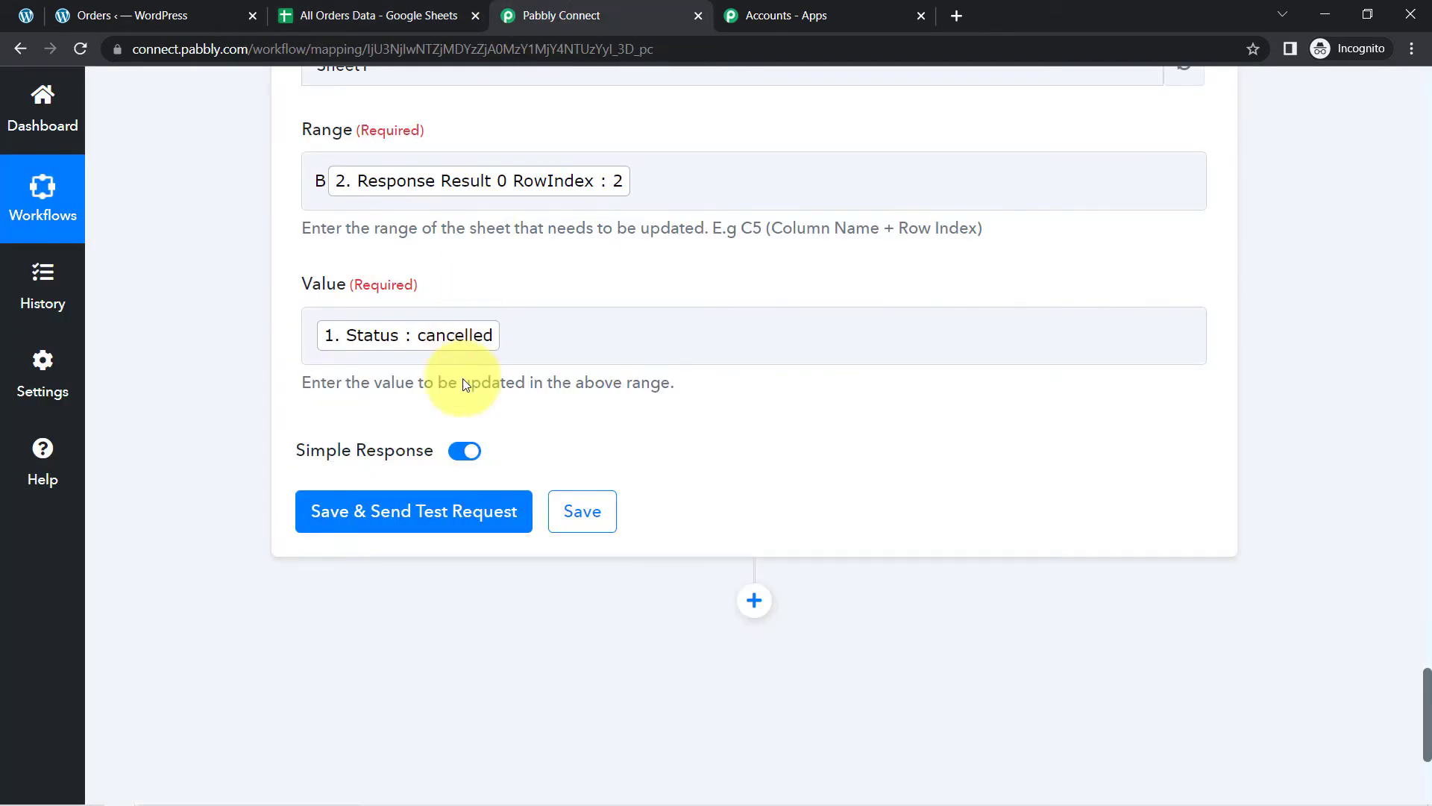
Send the test request and confirm sheet cell B2 now reads cancelled.
{"action": "left_click", "coordinate": [361, 526]}
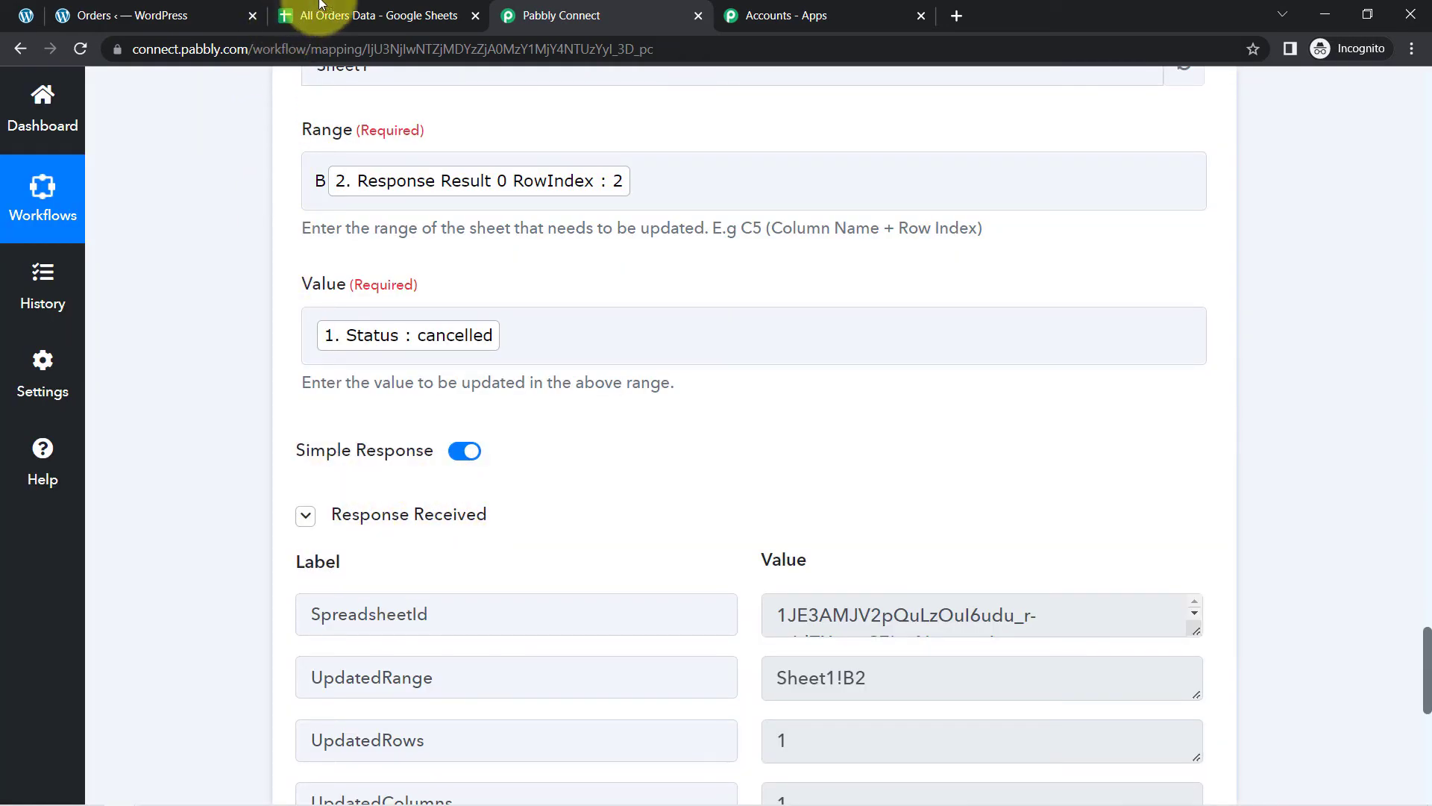
{"action": "left_click", "coordinate": [313, 6]}
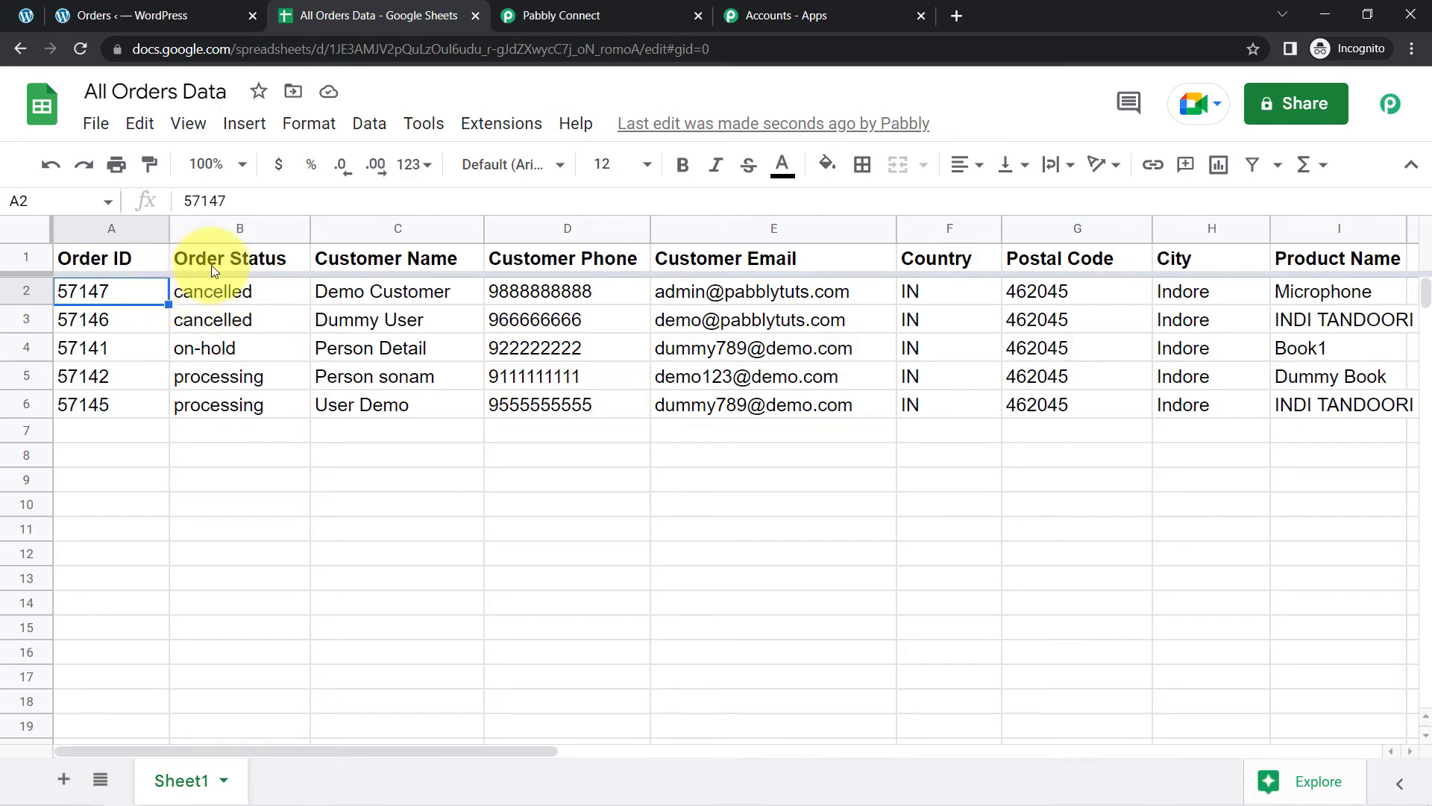
{"action": "left_click", "coordinate": [229, 298]}
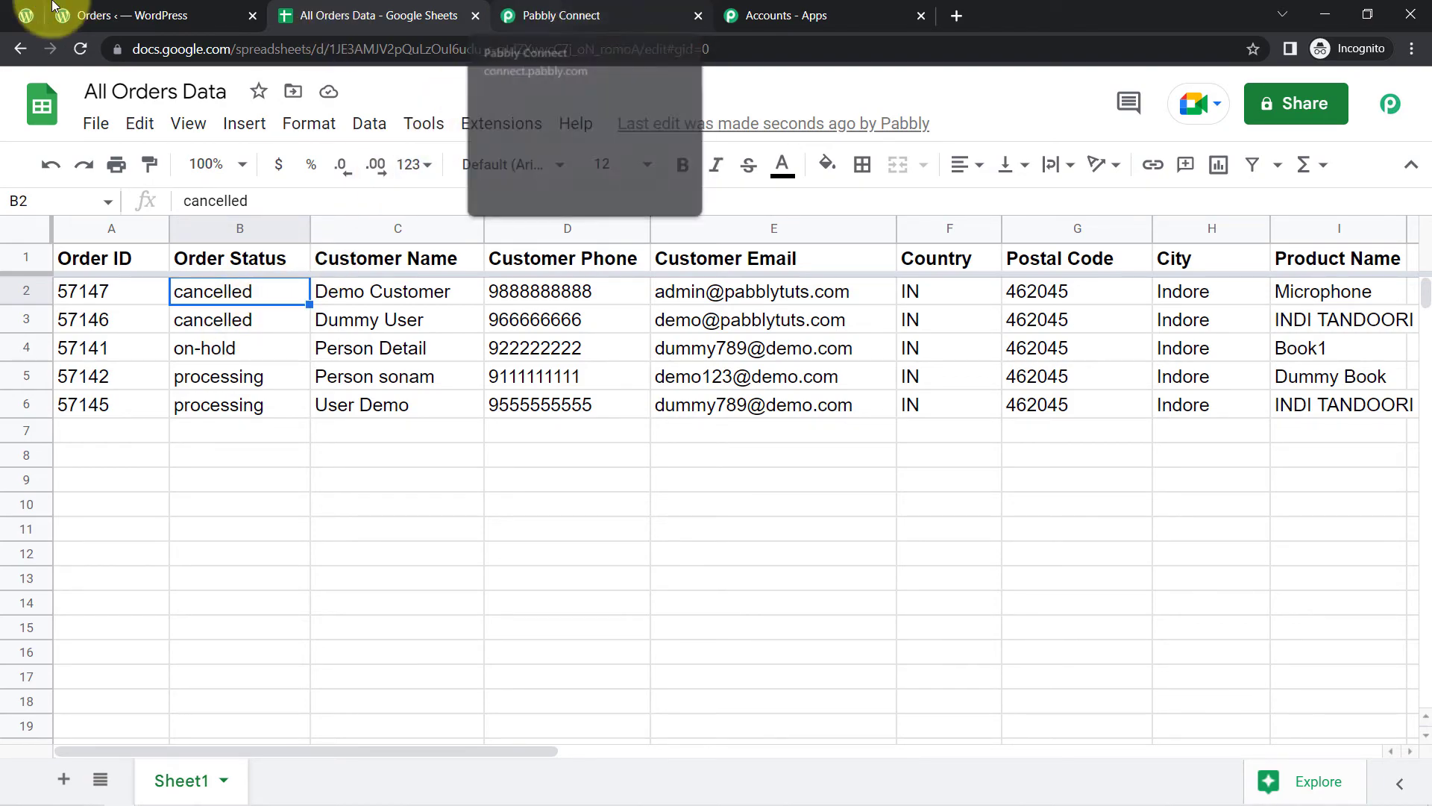
{"action": "left_click", "coordinate": [112, 15]}
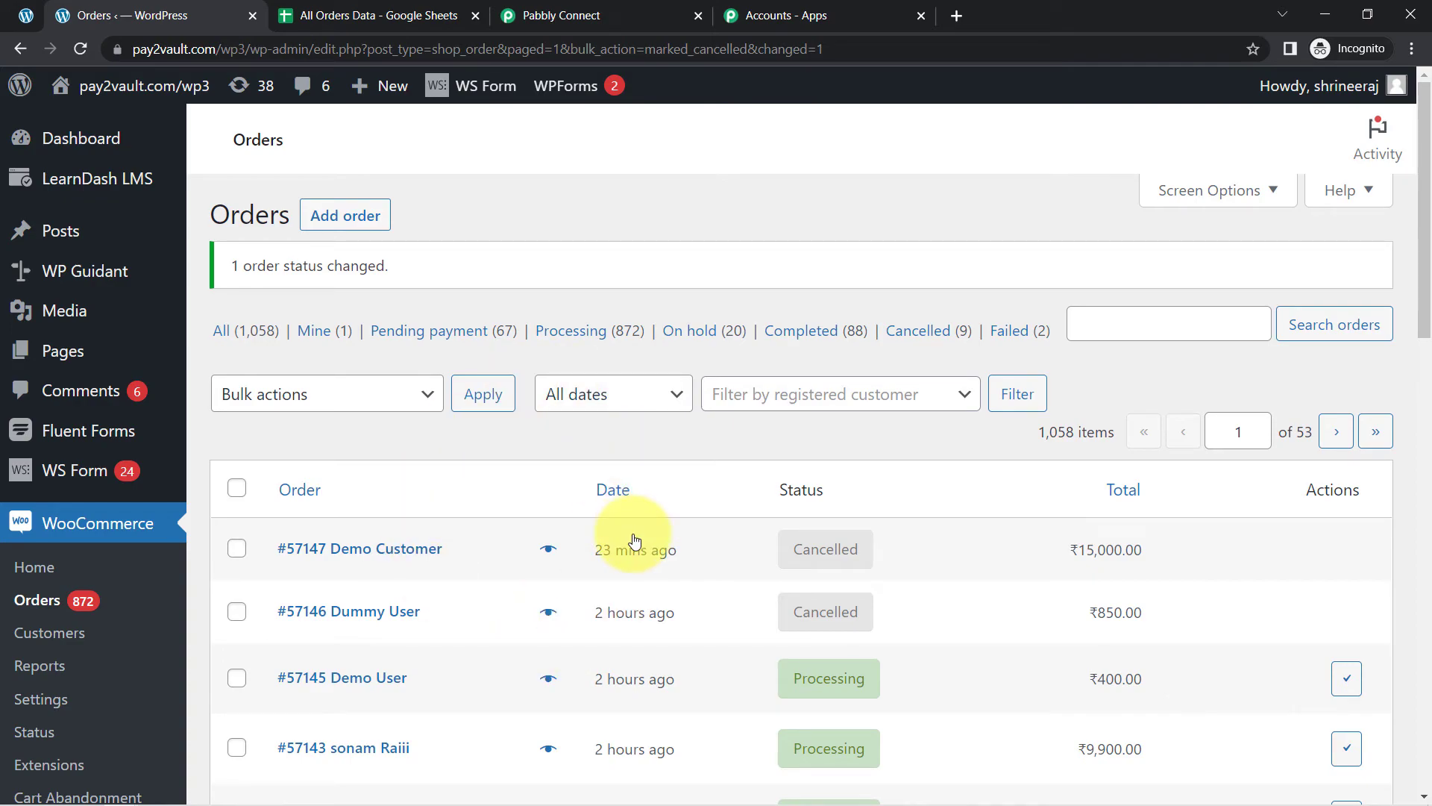
Review the Order Status, Customer Name, Customer Email, Country and Postal Code columns showing 57147 cancelled.
{"action": "left_click", "coordinate": [351, 15]}
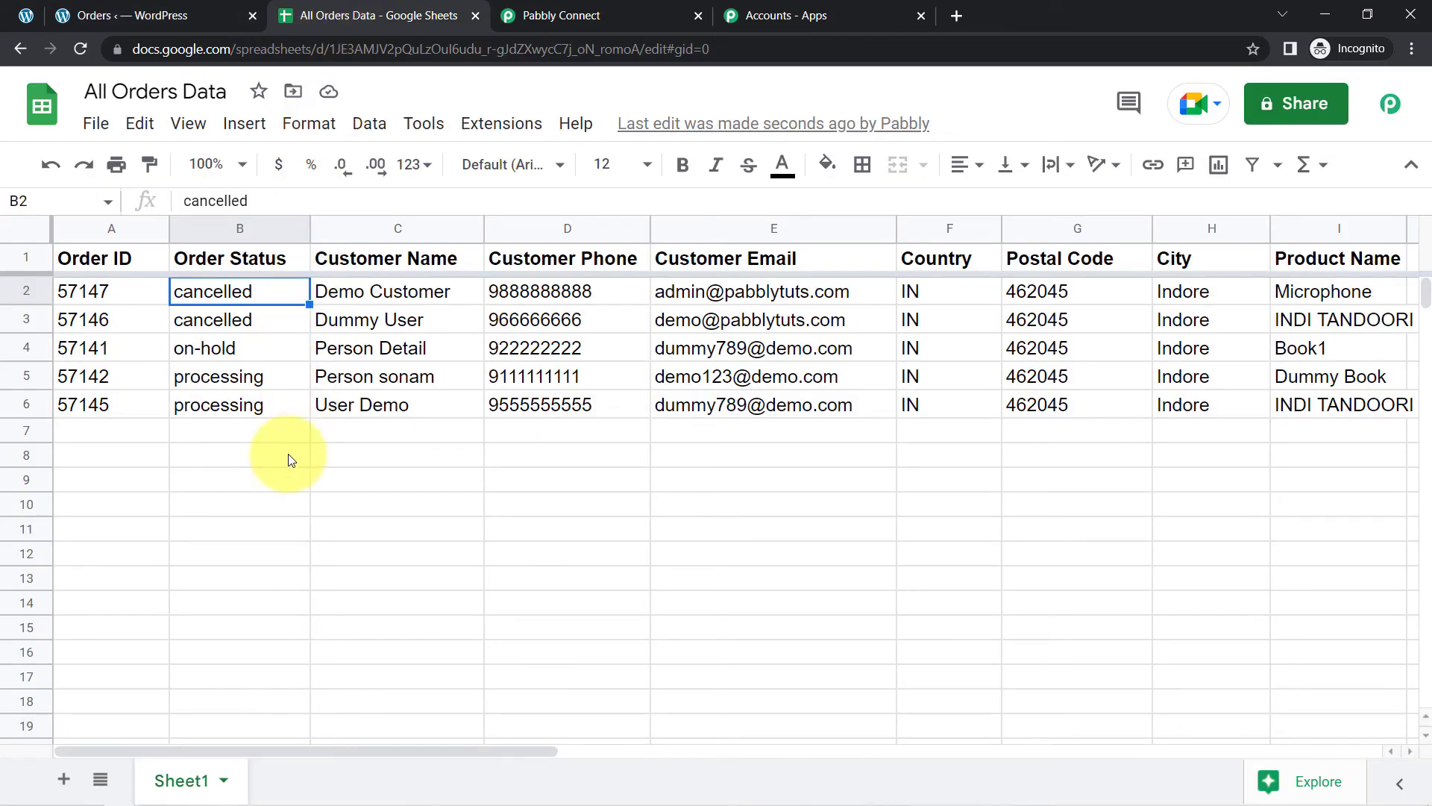
{"action": "left_click", "coordinate": [284, 455]}
{"action": "left_click", "coordinate": [239, 236]}
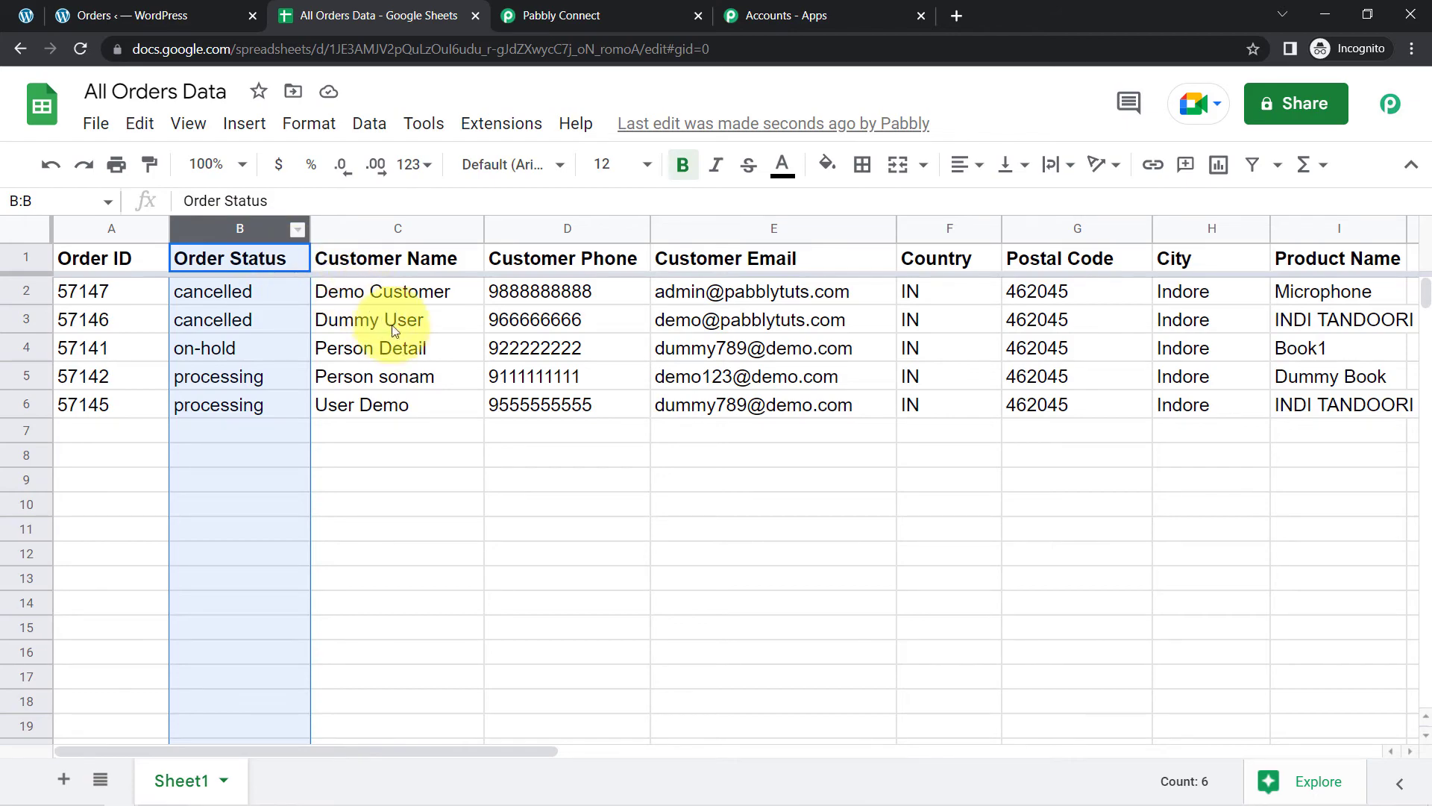
{"action": "left_click", "coordinate": [392, 339]}
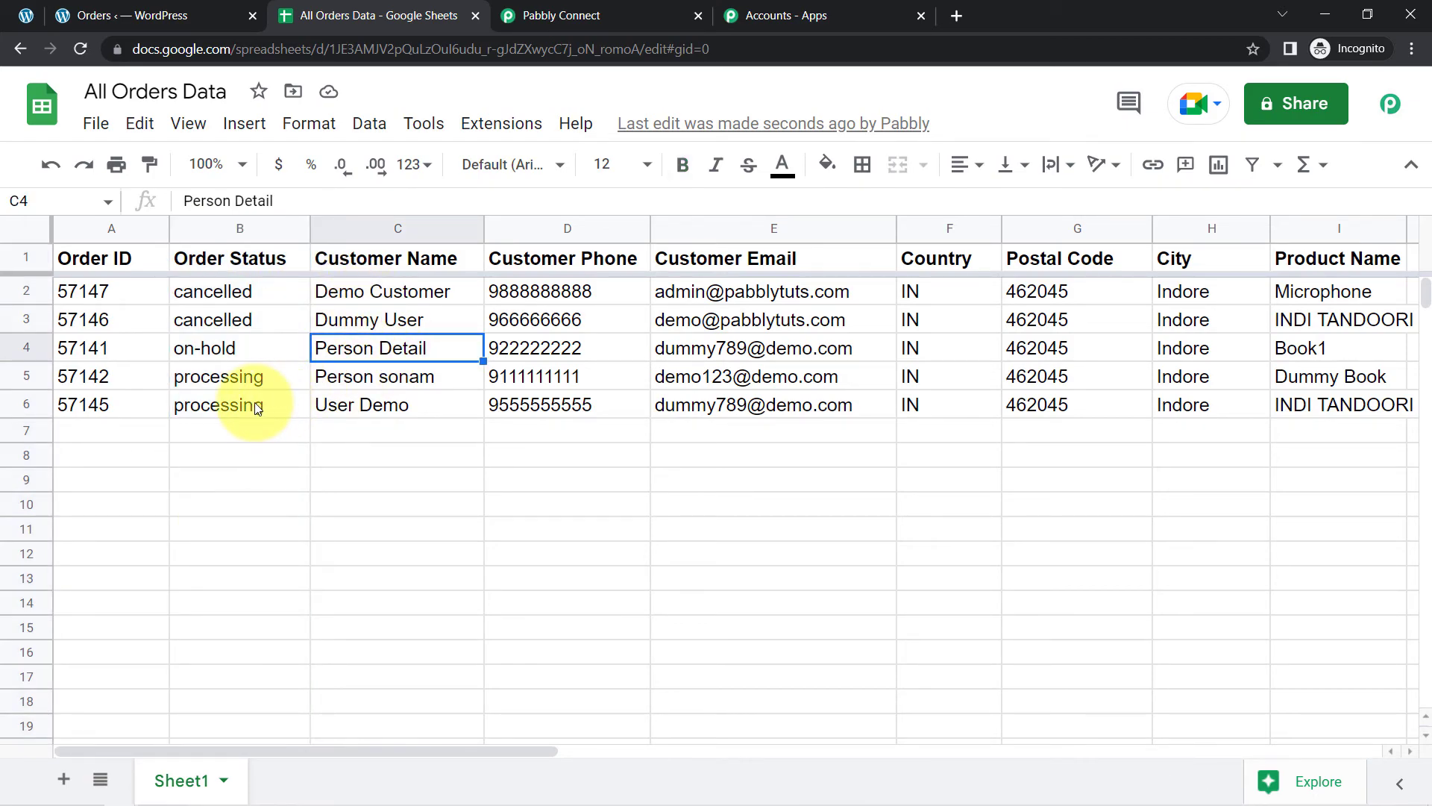
{"action": "left_click", "coordinate": [208, 231]}
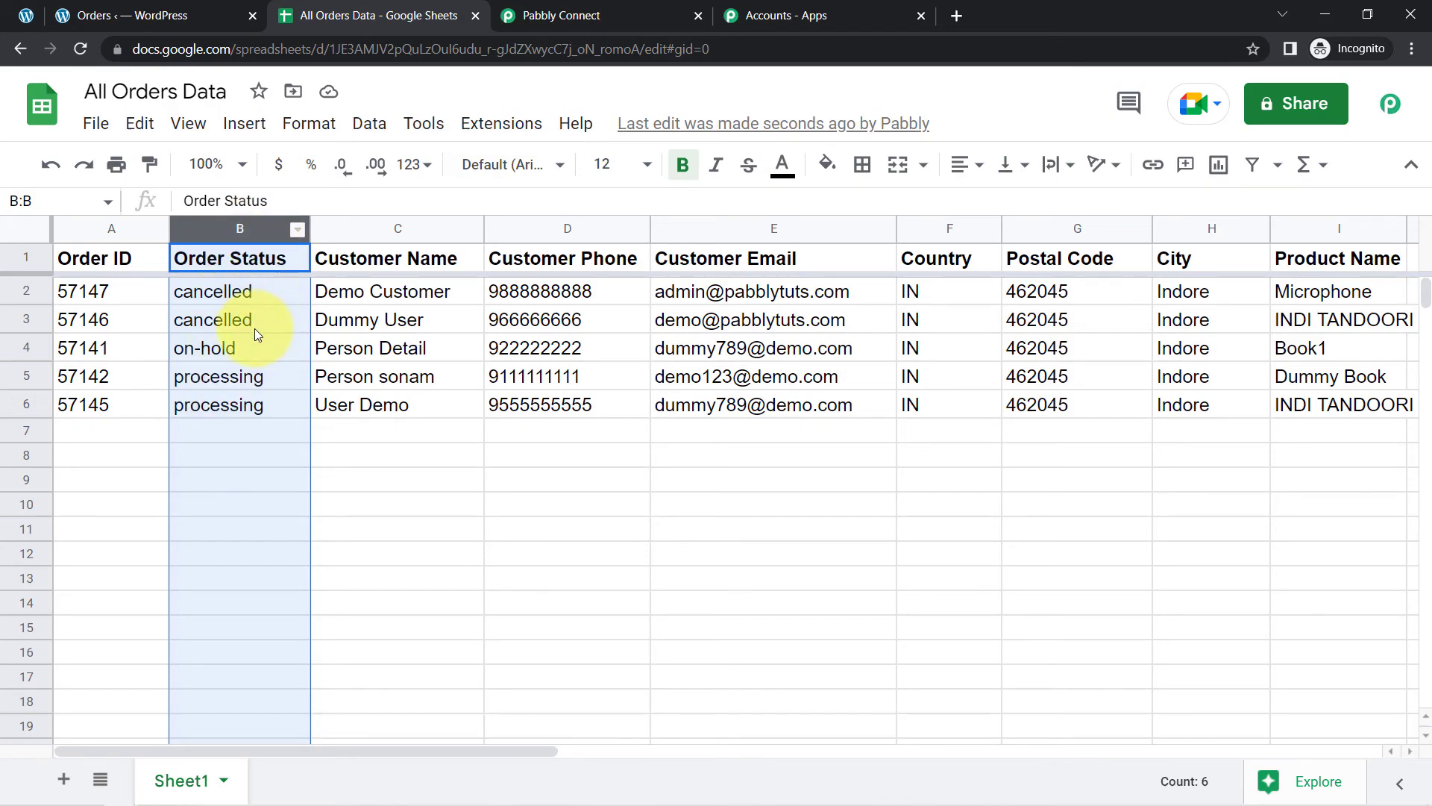
{"action": "left_click", "coordinate": [362, 376]}
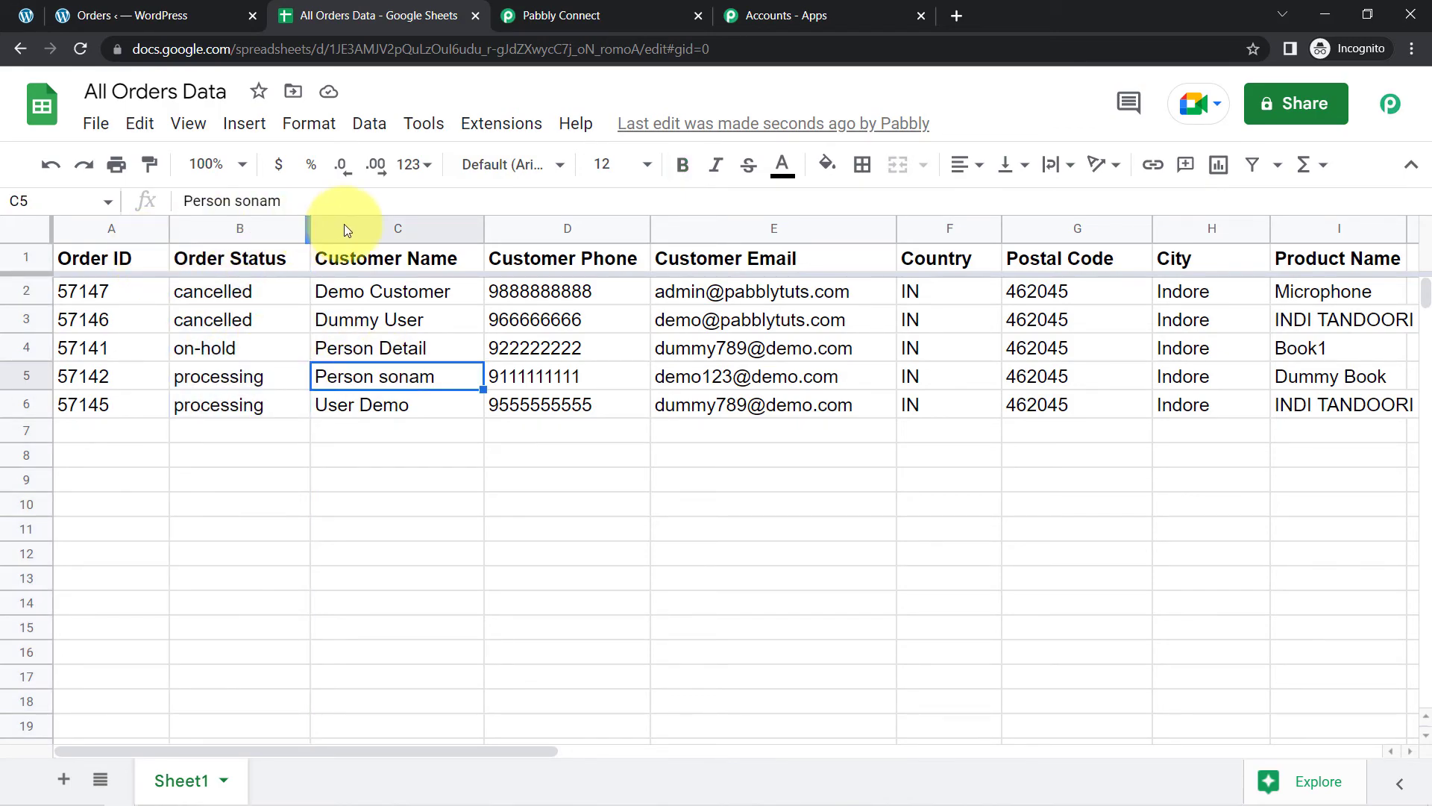
{"action": "left_click", "coordinate": [395, 222]}
{"action": "left_click", "coordinate": [766, 226]}
{"action": "left_click", "coordinate": [953, 229]}
{"action": "left_click", "coordinate": [1063, 228]}
{"action": "left_click", "coordinate": [810, 233]}
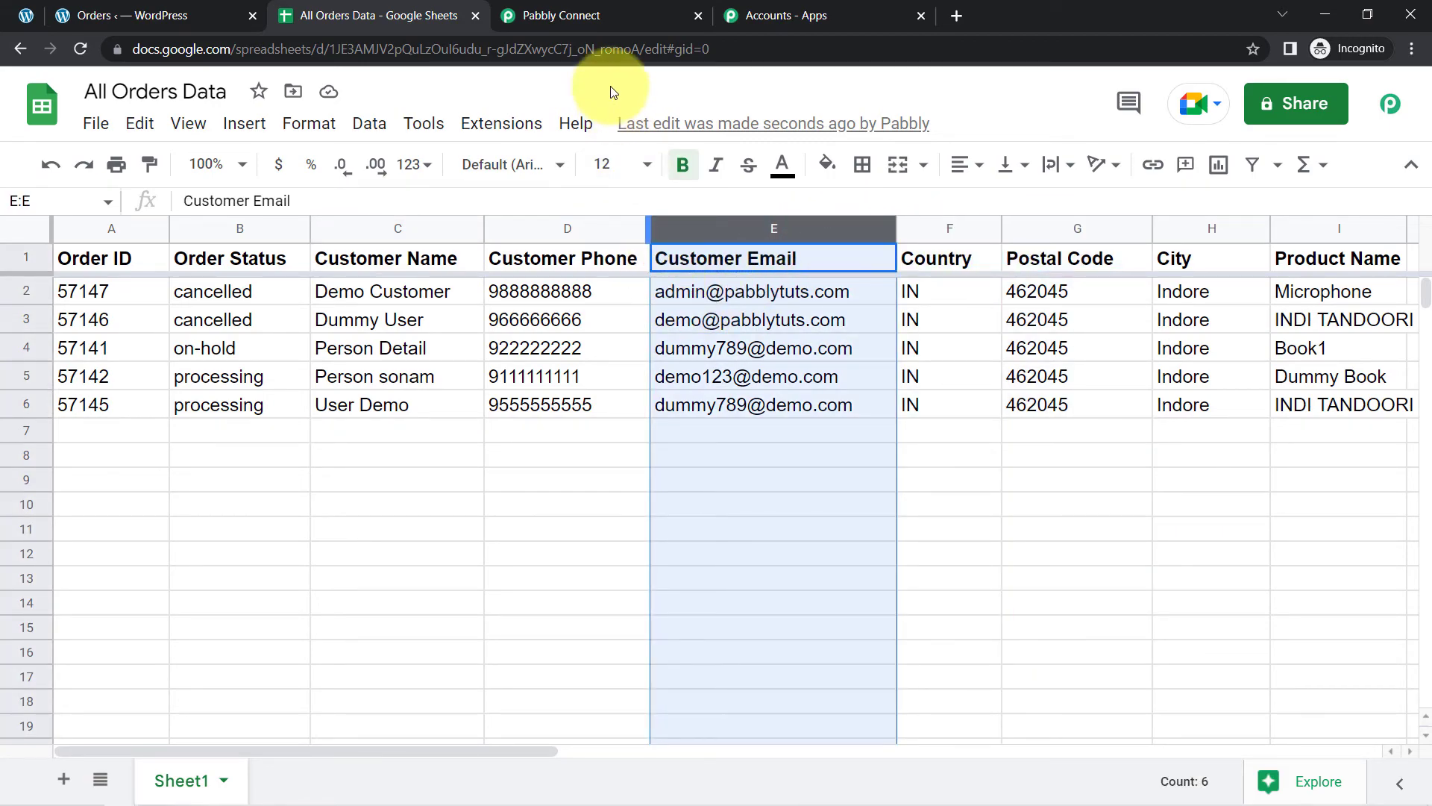
{"action": "left_click", "coordinate": [572, 16]}
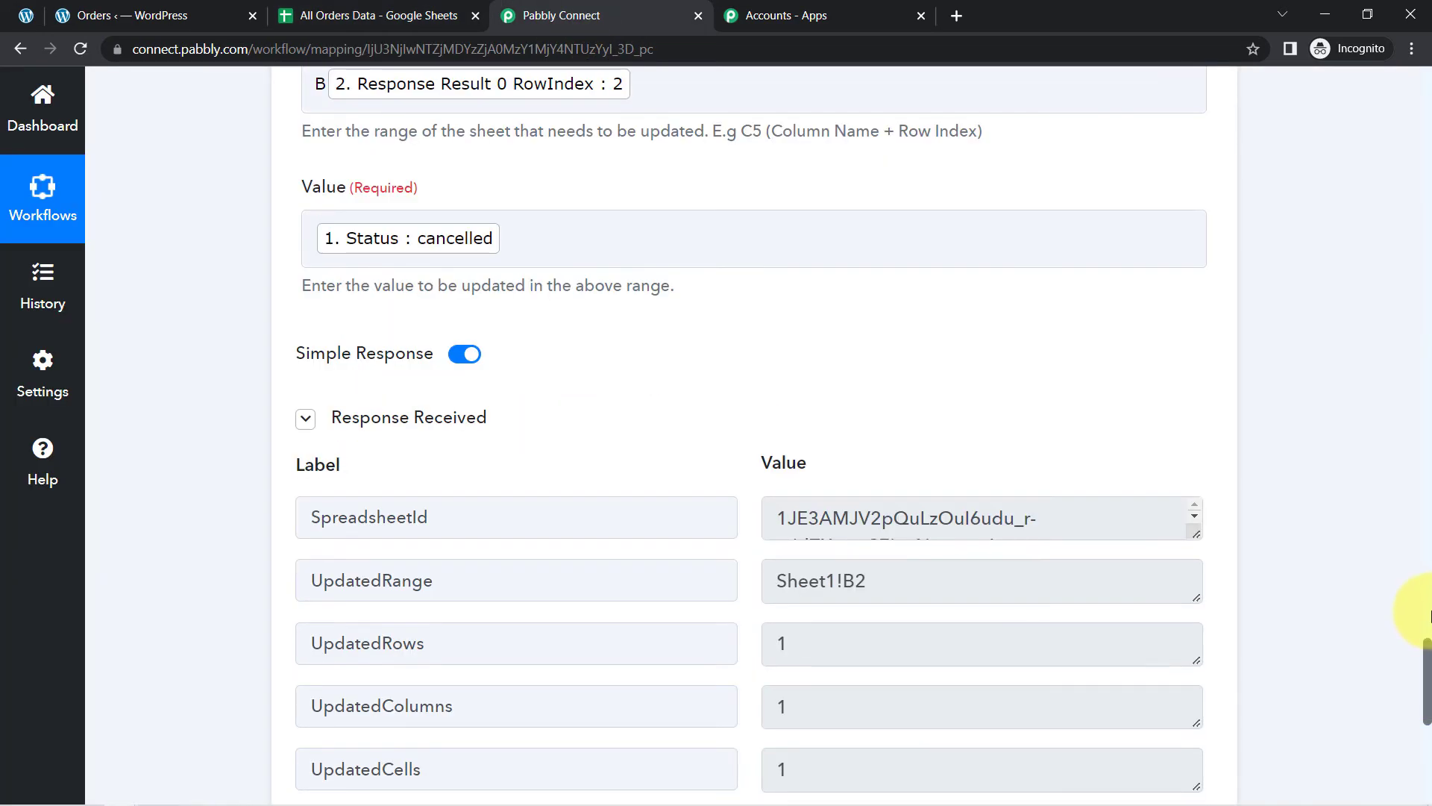
Collapse the WooCommerce trigger, Lookup Spreadsheet Rows and Update Cell Value cards to show the full flow.
{"action": "left_click_drag", "start_coordinate": [1425, 615], "coordinate": [1426, 71]}
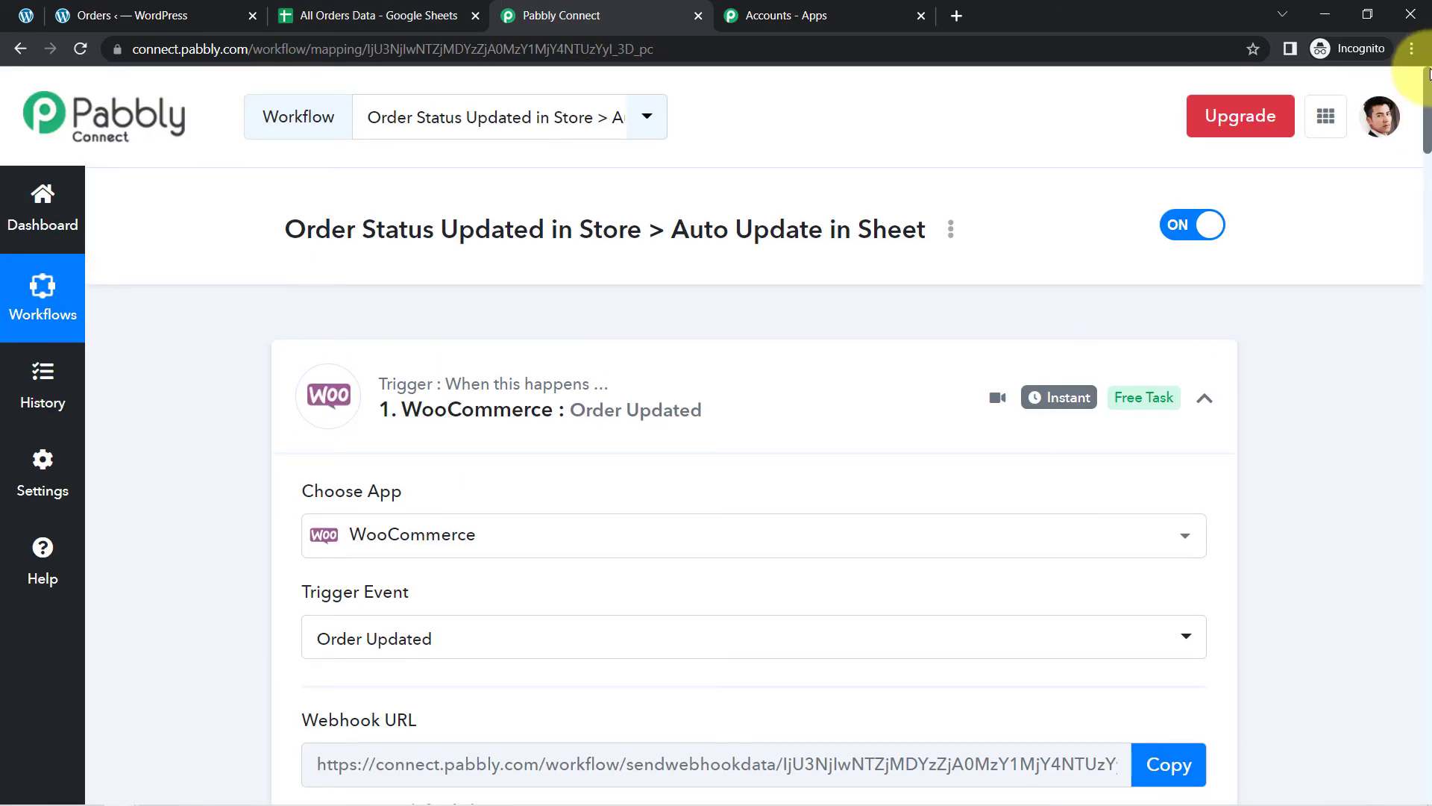
{"action": "left_click", "coordinate": [589, 385]}
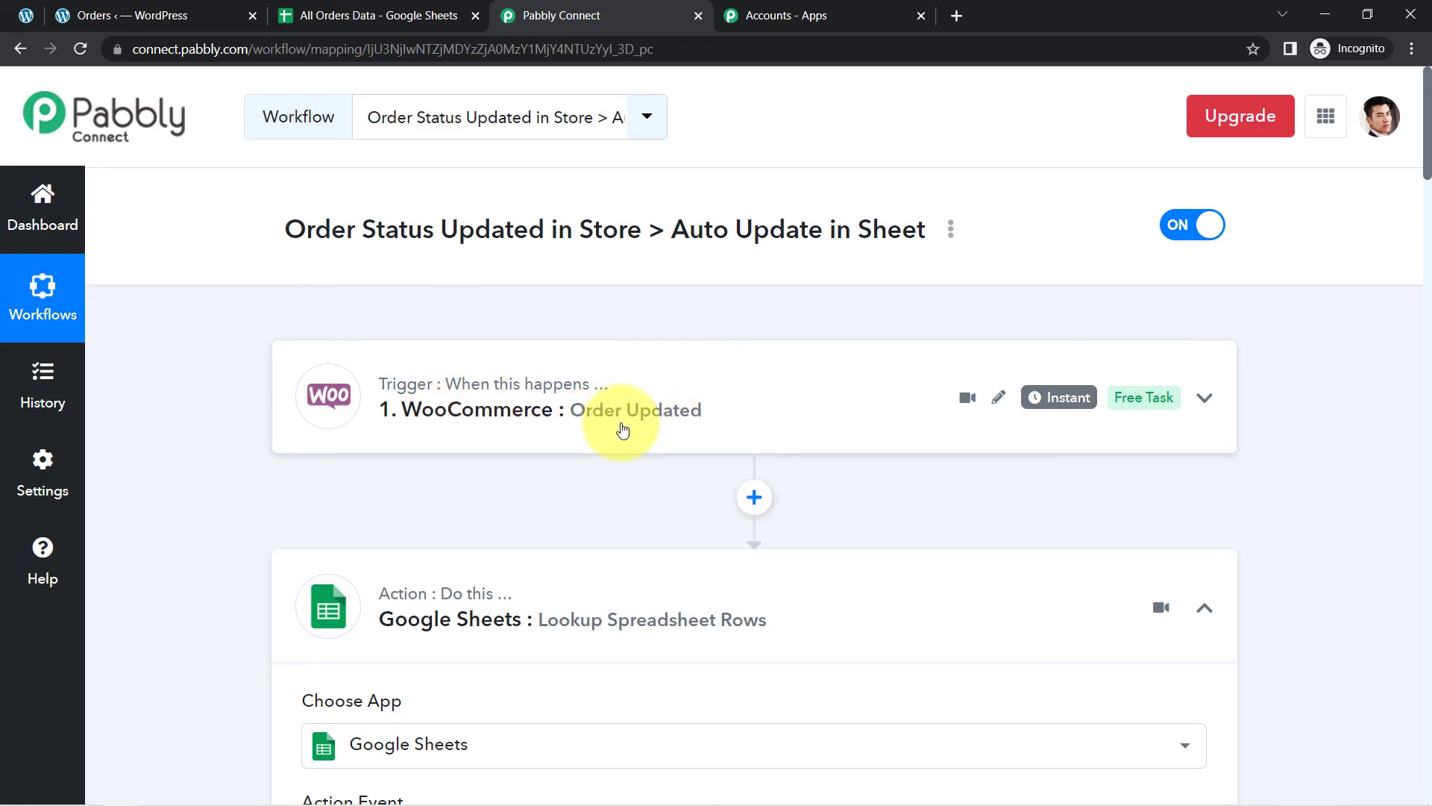
{"action": "scroll", "coordinate": [1428, 209], "scroll_direction": "down", "scroll_amount": 2}
{"action": "scroll", "coordinate": [1429, 209], "scroll_direction": "down", "scroll_amount": 2}
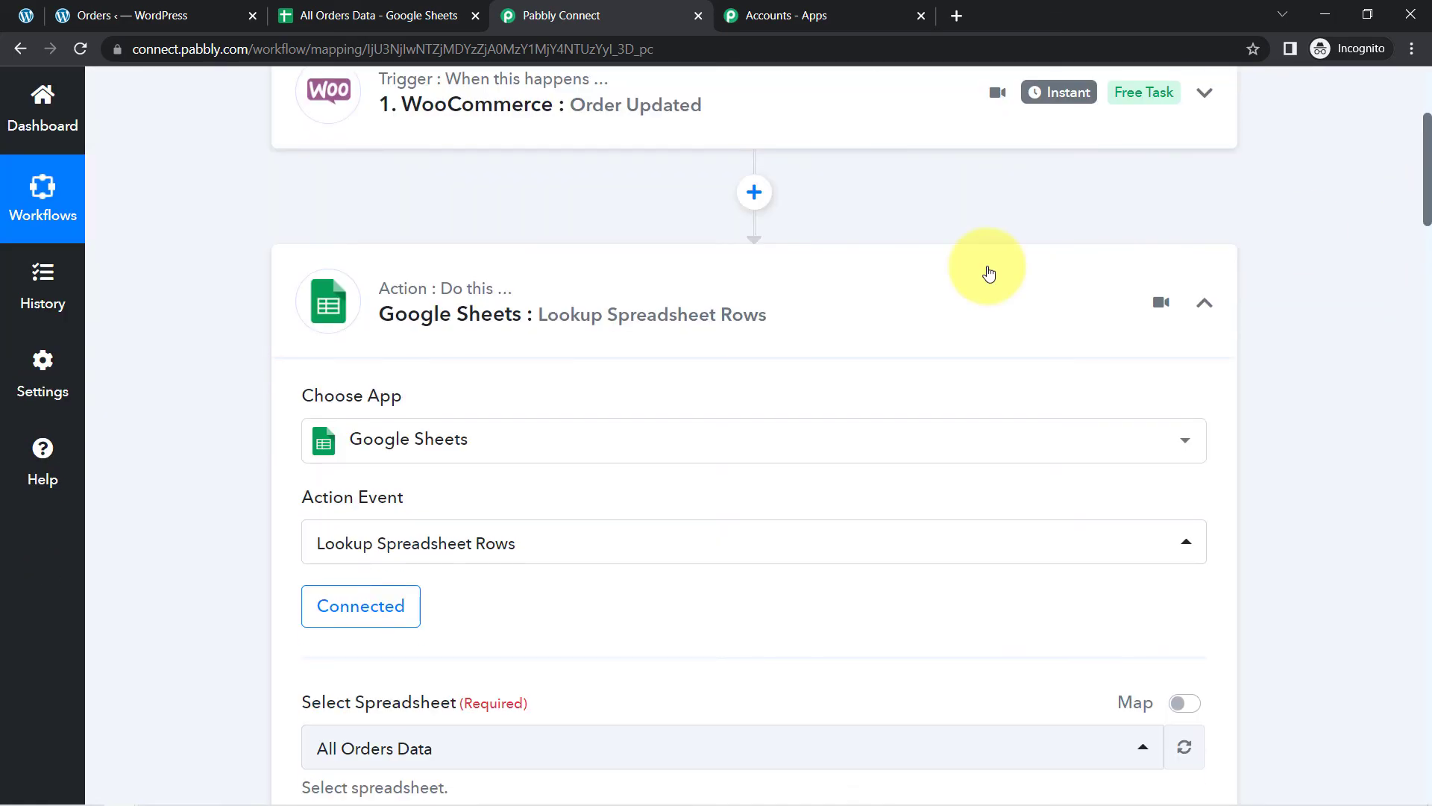
{"action": "left_click", "coordinate": [632, 320]}
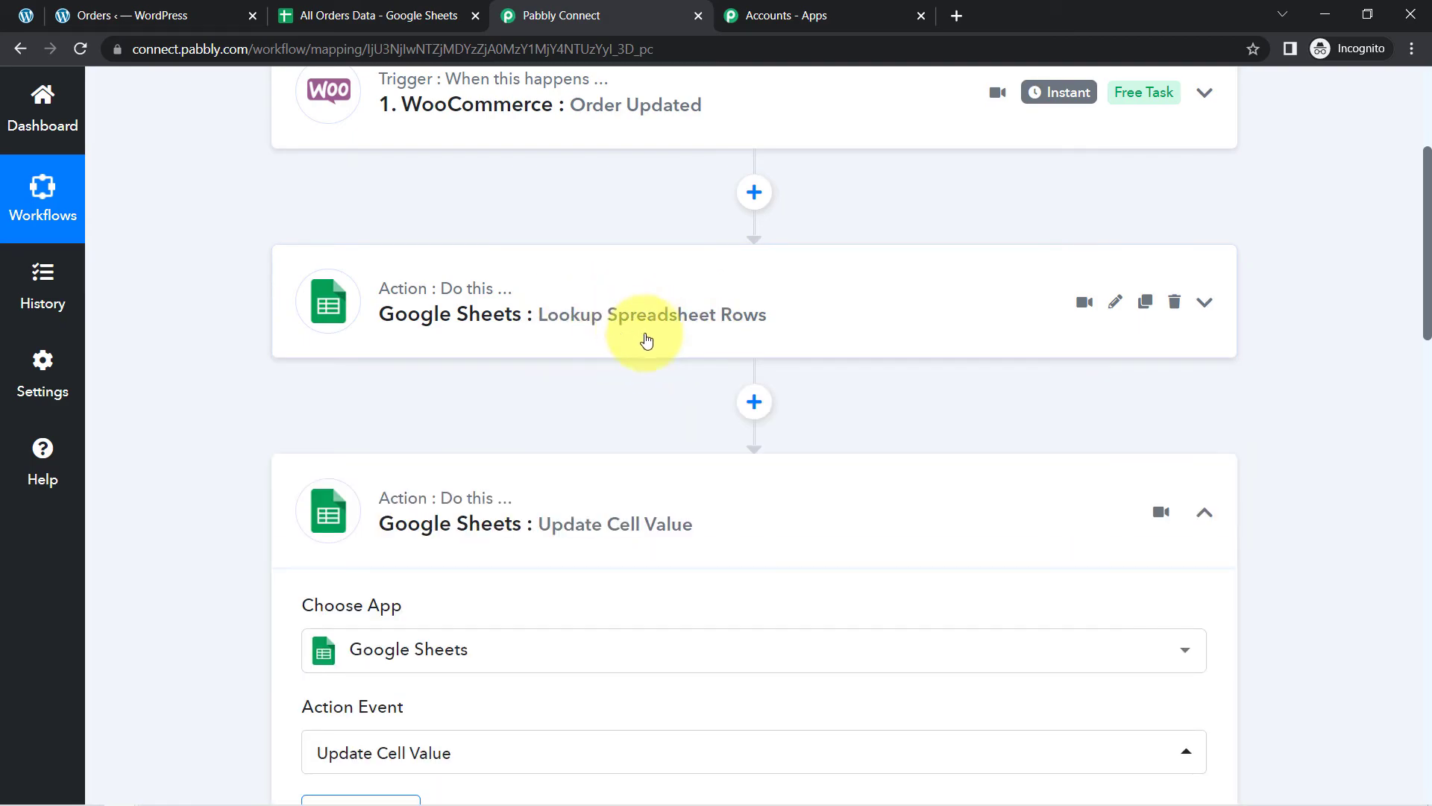
{"action": "left_click", "coordinate": [593, 522]}
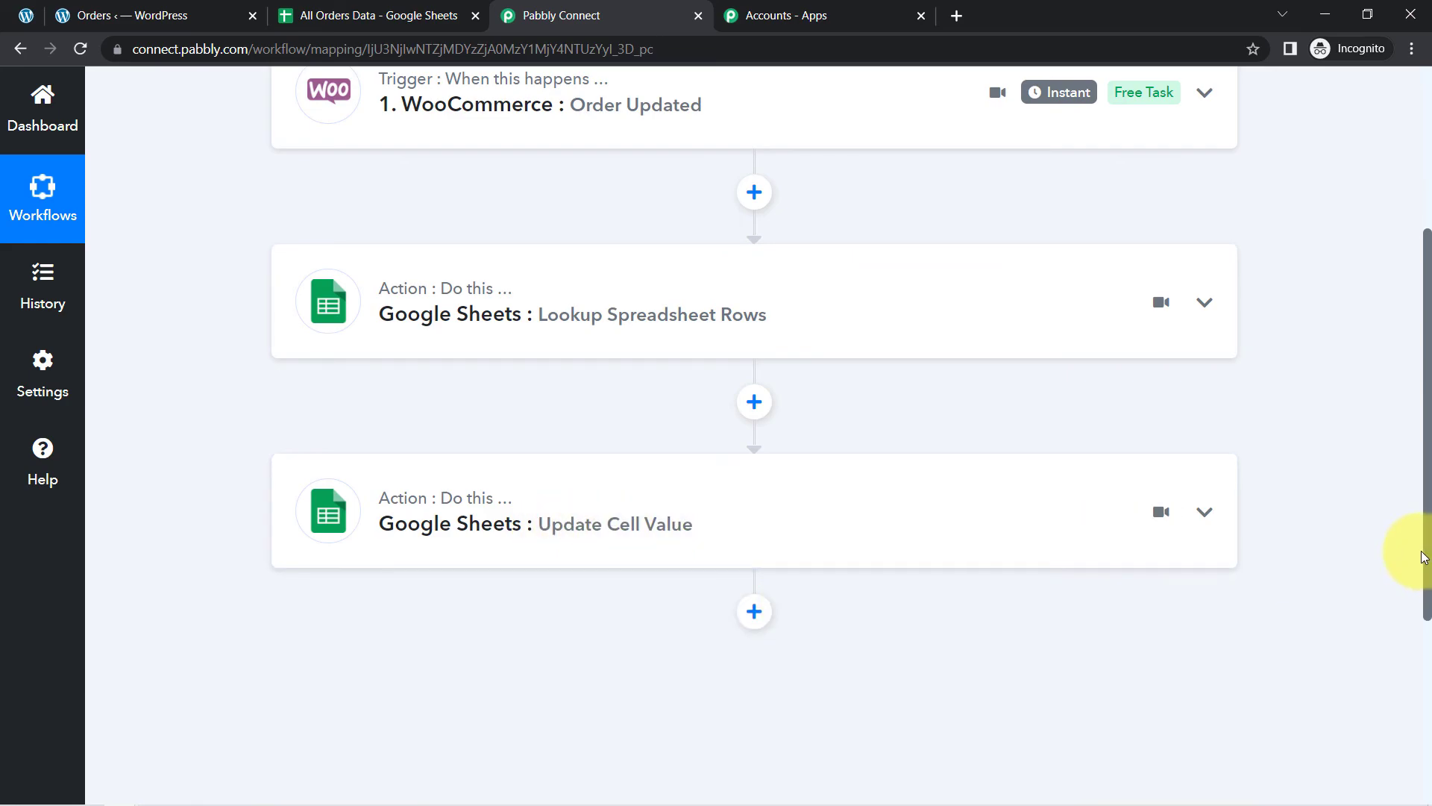
{"action": "left_click_drag", "start_coordinate": [1429, 555], "coordinate": [1406, 406]}
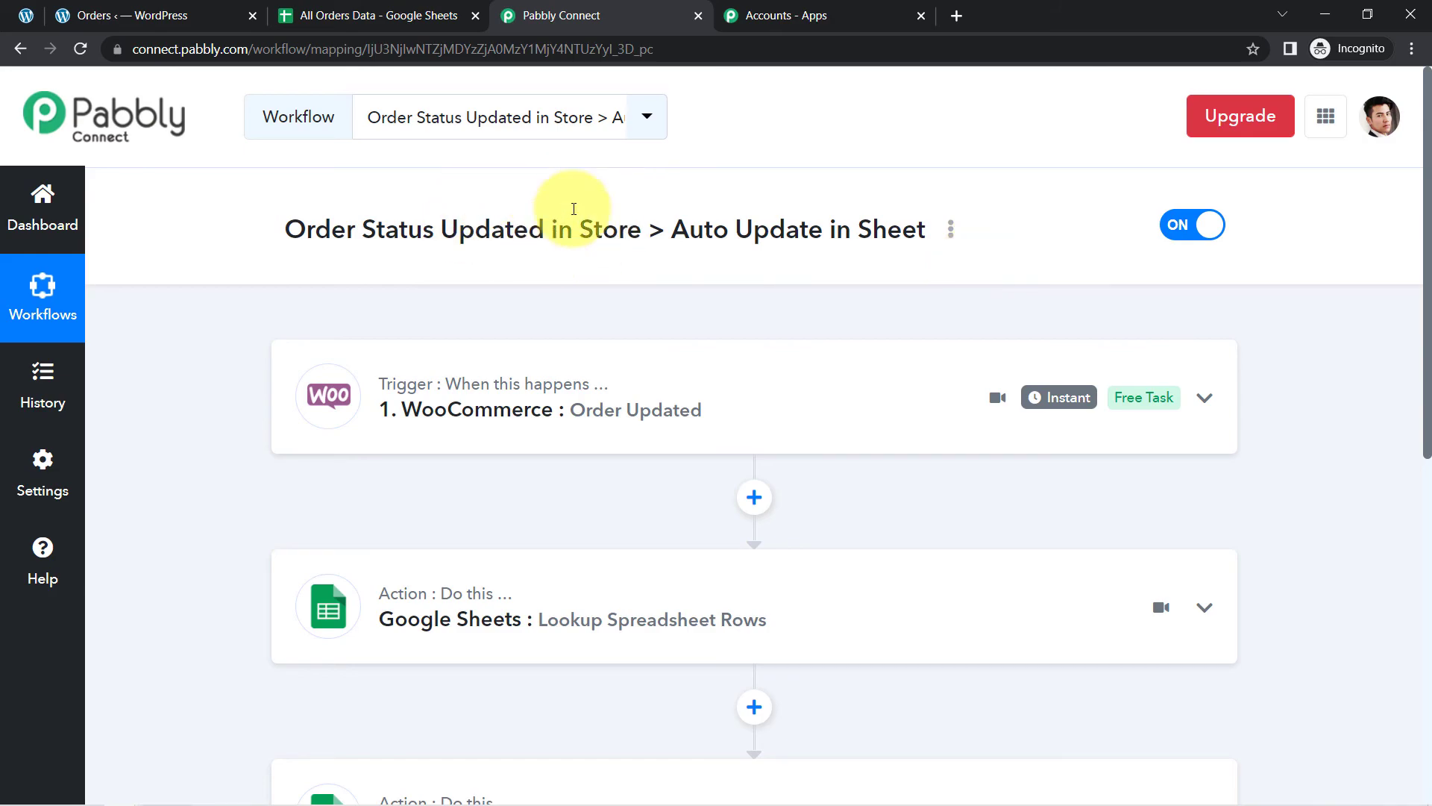
{"action": "left_click", "coordinate": [177, 15]}
{"action": "scroll", "coordinate": [1425, 246], "scroll_direction": "down", "scroll_amount": 3}
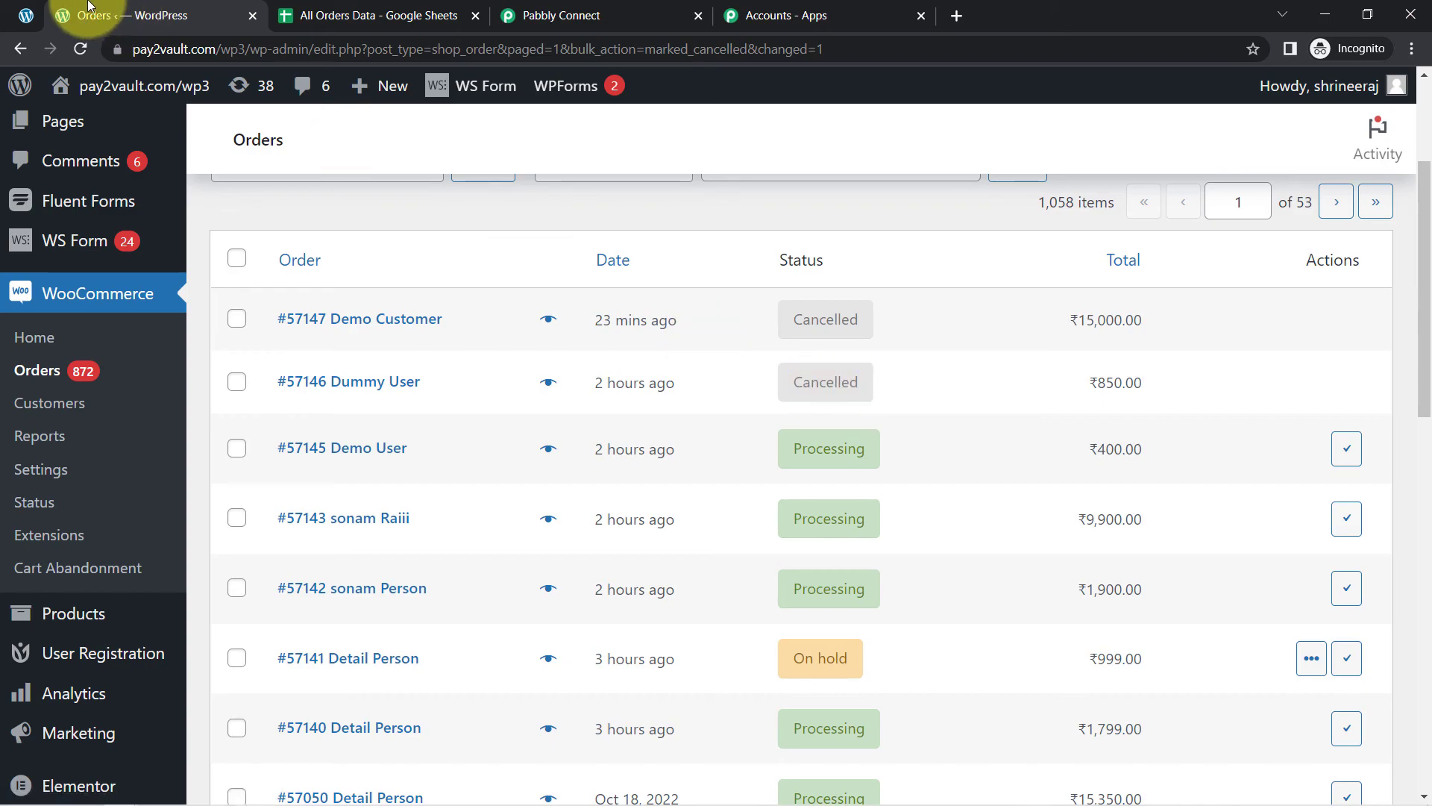
Check order 57146's current Order Status in the All Orders Data sheet.
{"action": "left_click", "coordinate": [349, 22]}
{"action": "left_click", "coordinate": [93, 319]}
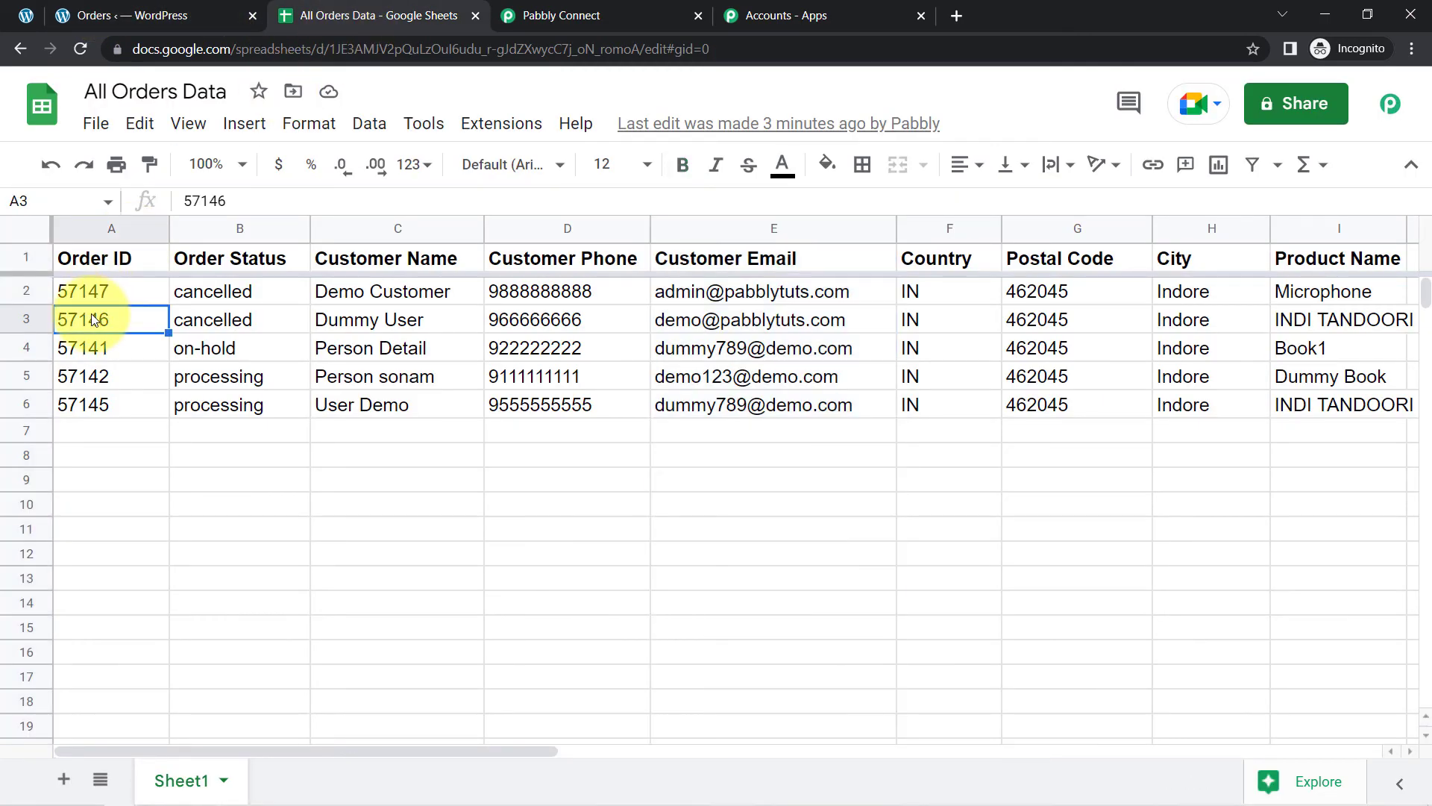
{"action": "left_click", "coordinate": [257, 321]}
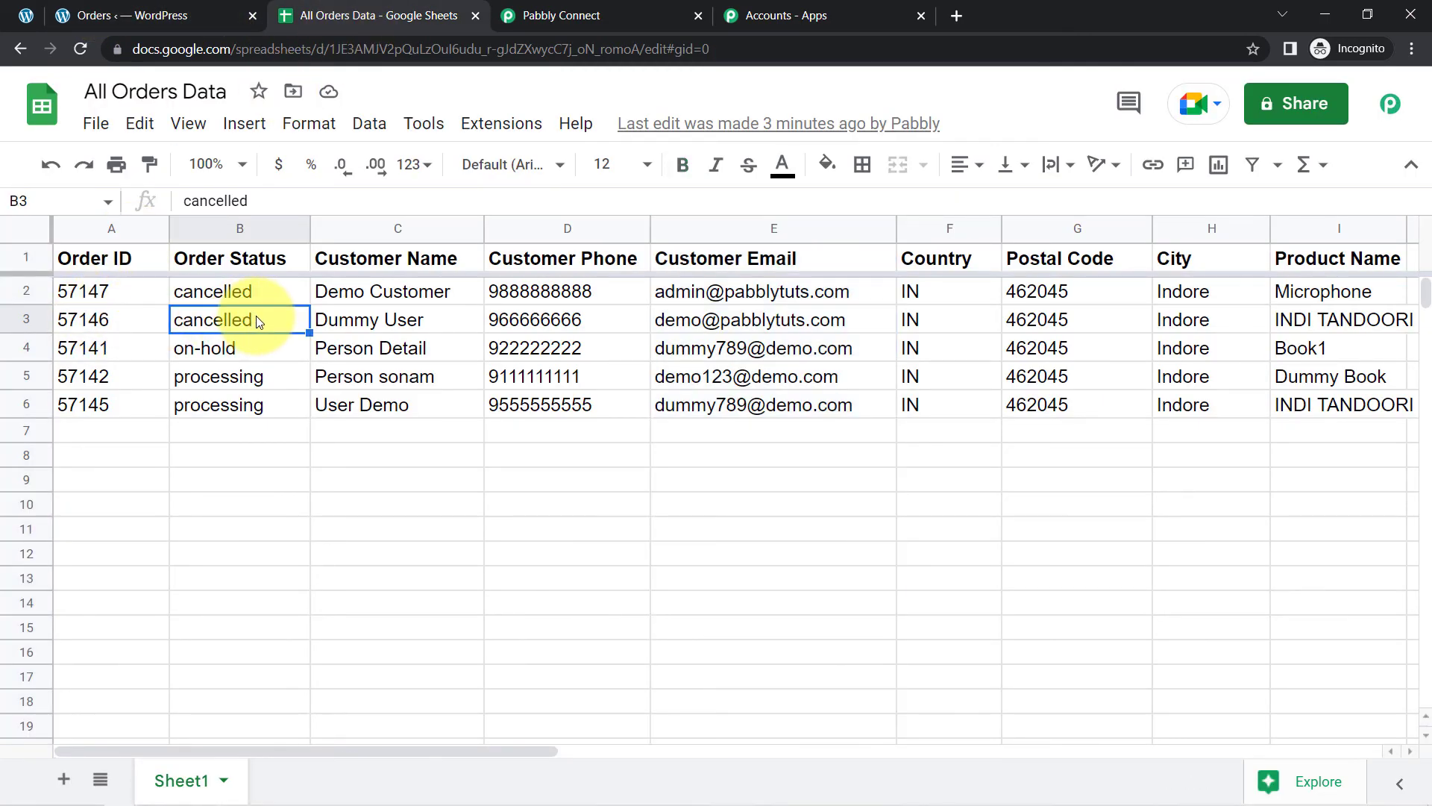
{"action": "left_click", "coordinate": [328, 323]}
Change order #57146 to Processing using the Bulk actions status change.
{"action": "left_click", "coordinate": [153, 12]}
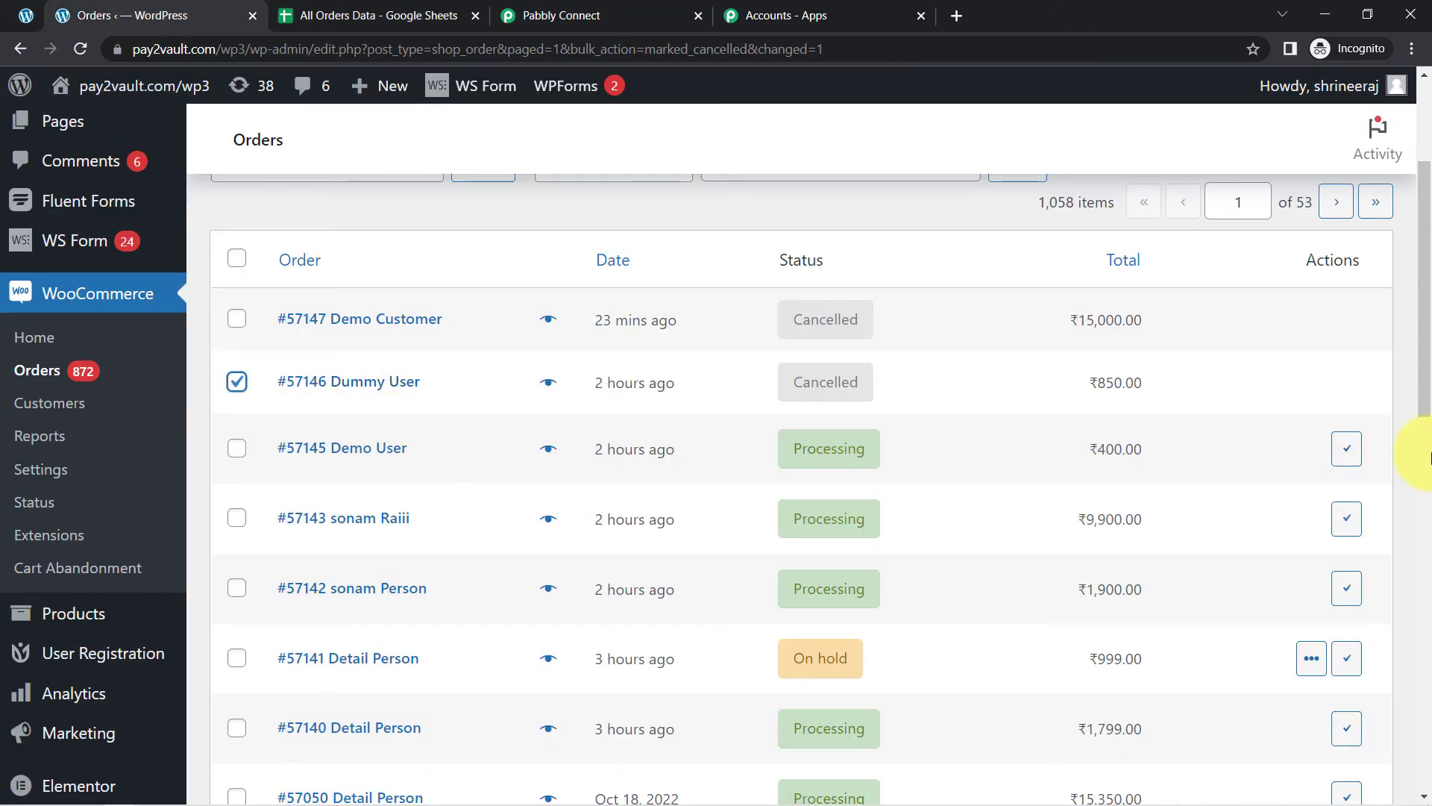
{"action": "scroll", "coordinate": [235, 395], "scroll_direction": "up", "scroll_amount": 3}
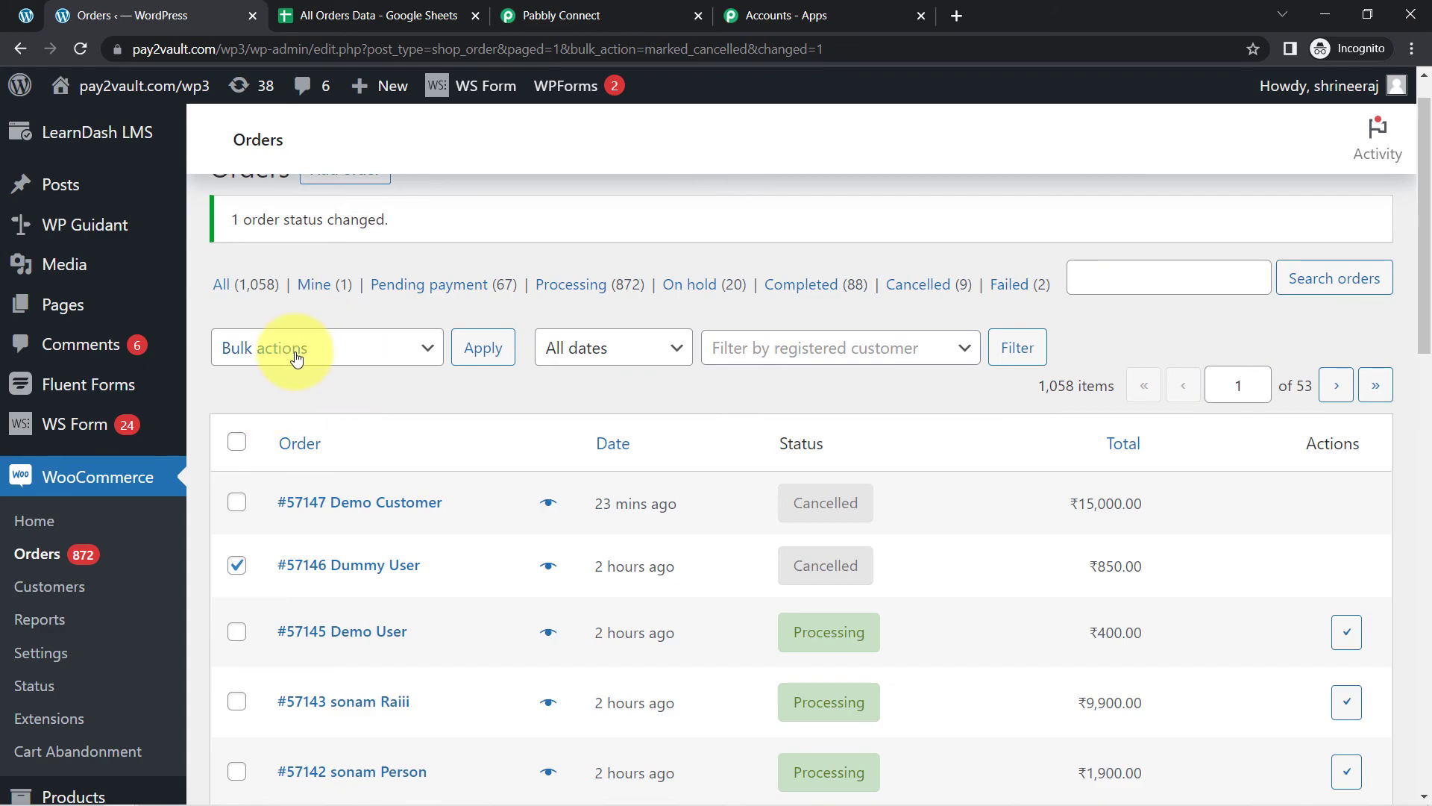
{"action": "left_click", "coordinate": [297, 358]}
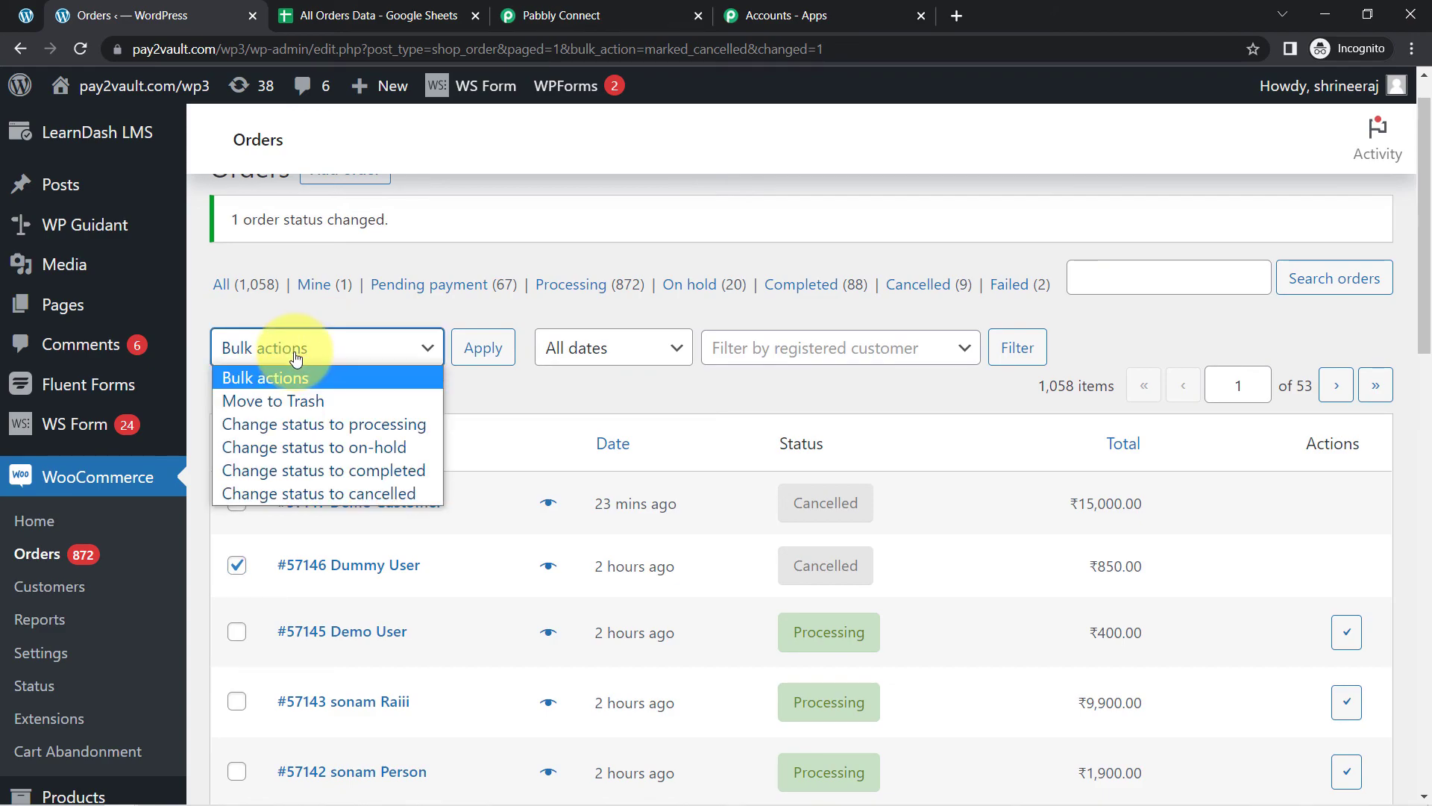
{"action": "left_click", "coordinate": [310, 427]}
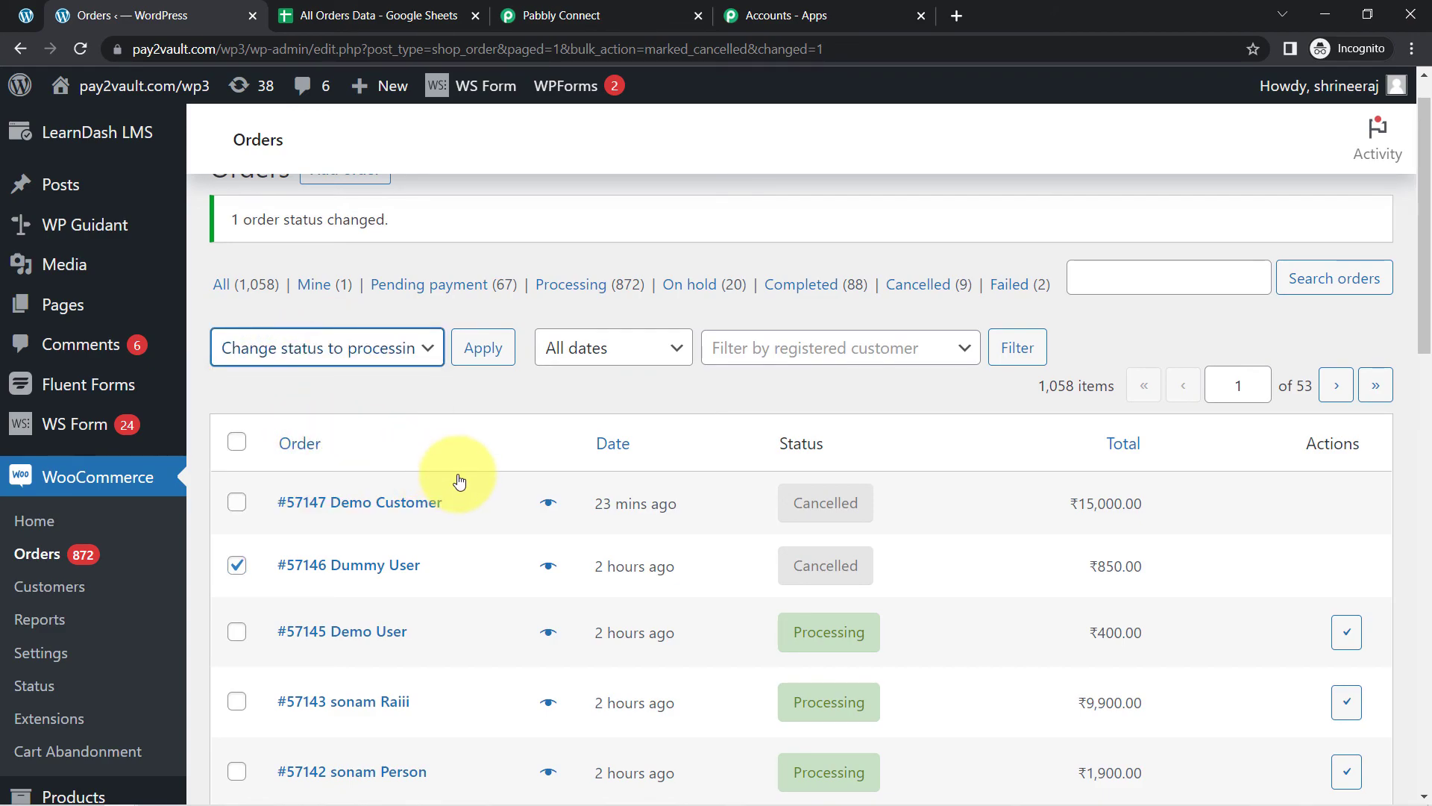
{"action": "left_click", "coordinate": [482, 348]}
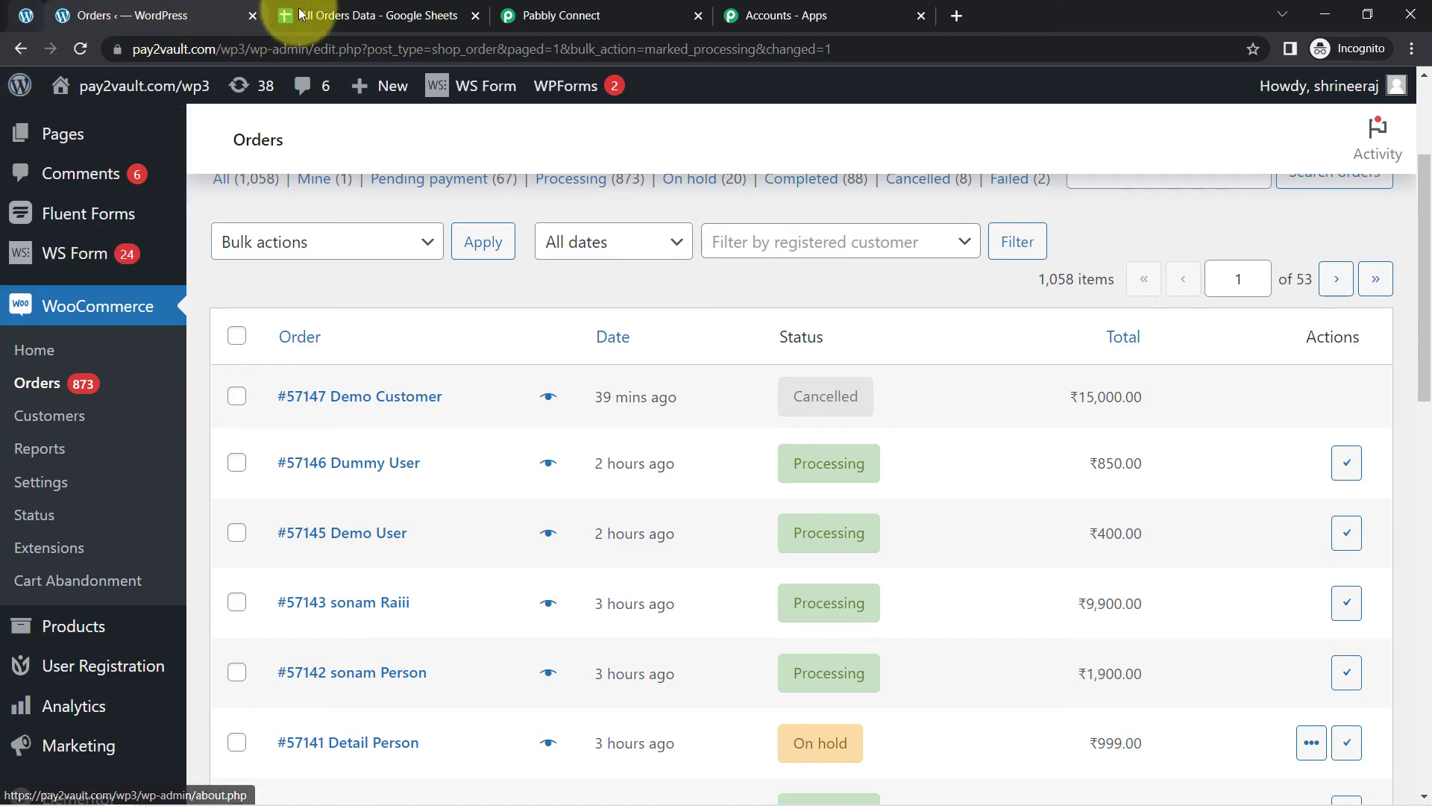
{"action": "left_click", "coordinate": [365, 12]}
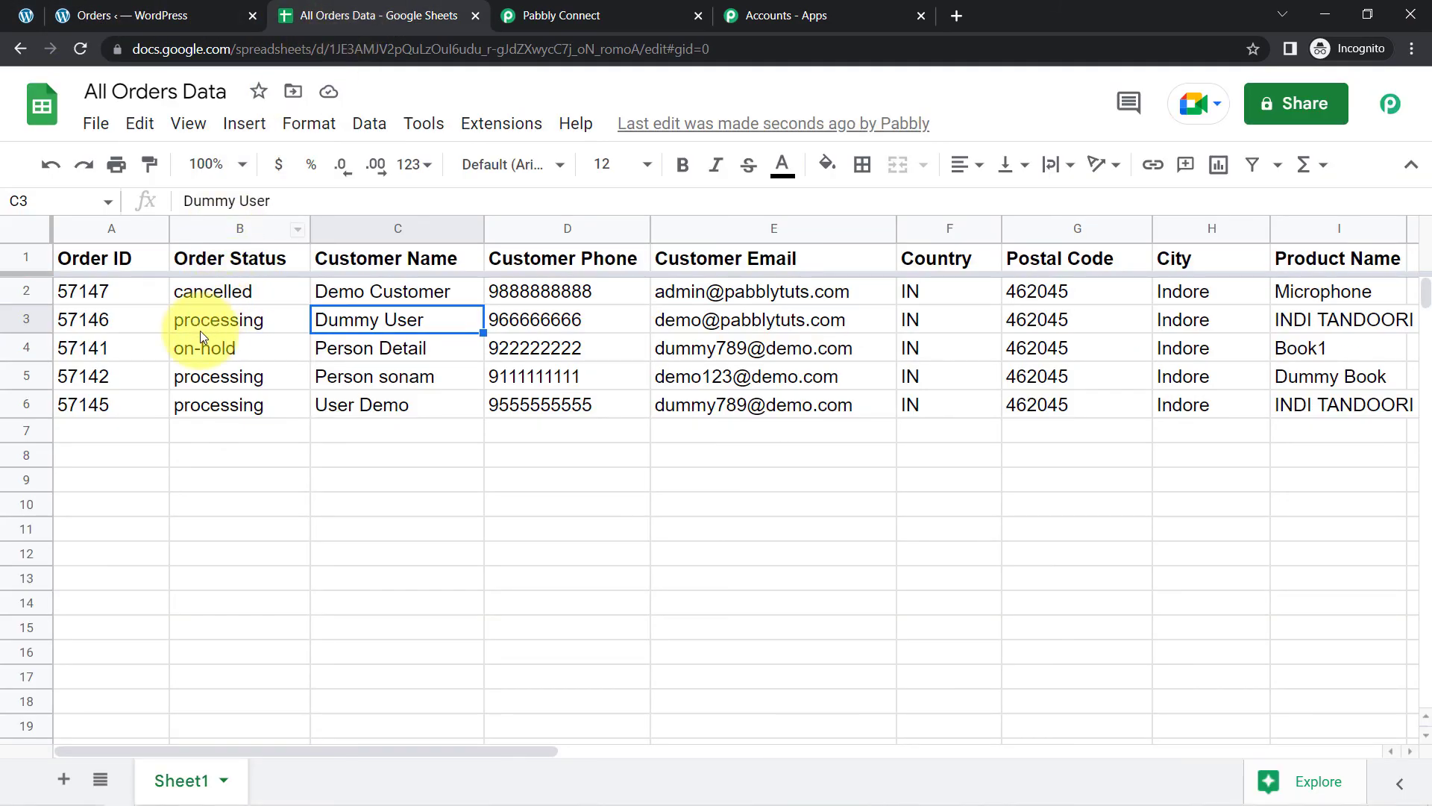